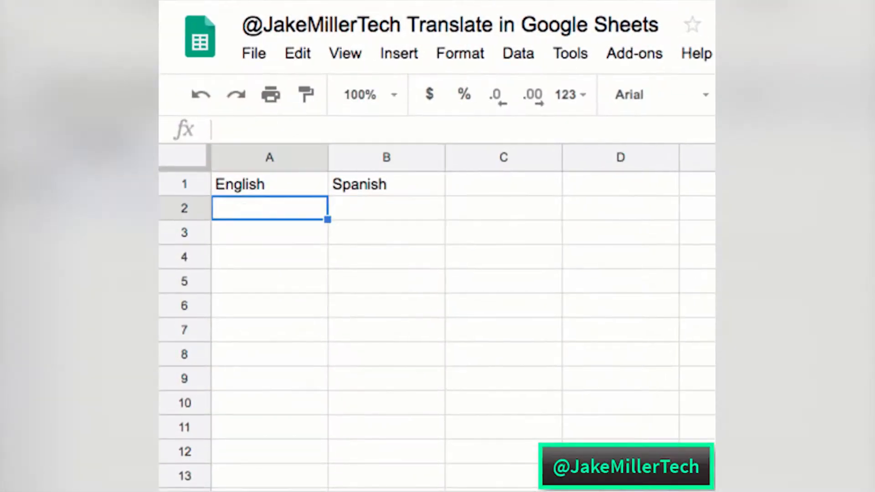
# Enter cheeseburger in A2 and translate it from English to Spanish in B2 with =GOOGLETRANSLATE(A2, "en", "es")
pyautogui.write('cheeseburger')
pyautogui.press('Return')
pyautogui.click(387, 208)
pyautogui.write('=Google')
pyautogui.press('Down')
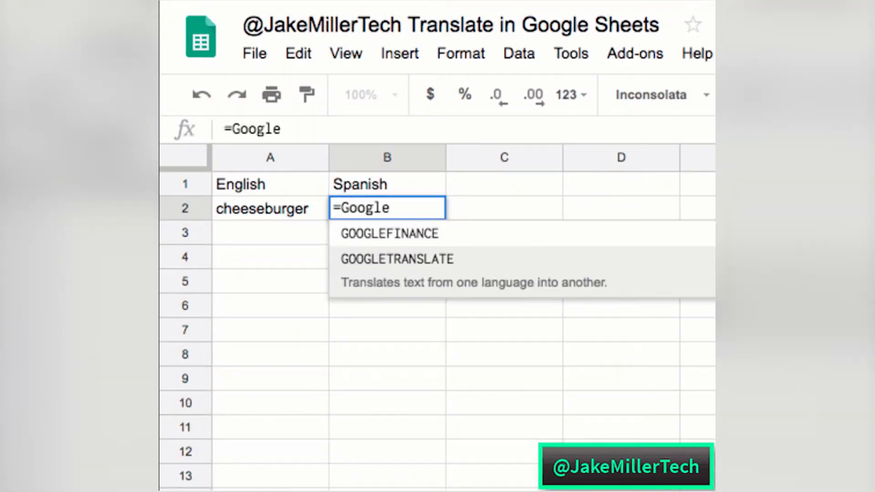
pyautogui.press('Tab')
pyautogui.click(246, 207)
pyautogui.write(', "en", "es")')
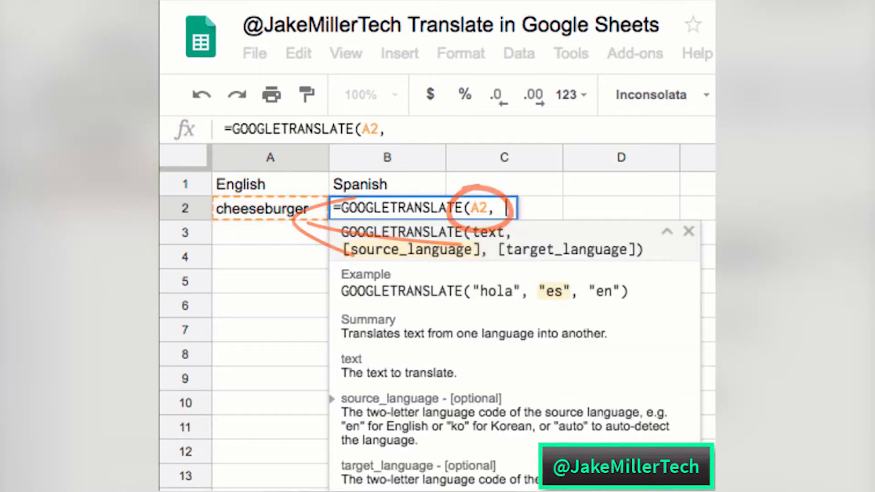
pyautogui.press('Return')
# Widen column B to fit the translation and enter taco, car and computer in A3 to A5
pyautogui.click(410, 208)
pyautogui.moveTo(445, 158); pyautogui.dragTo(514, 160)
pyautogui.click(271, 232)
pyautogui.write('taco')
pyautogui.press('Return')
pyautogui.write('car')
pyautogui.press('Return')
pyautogui.write('compu')
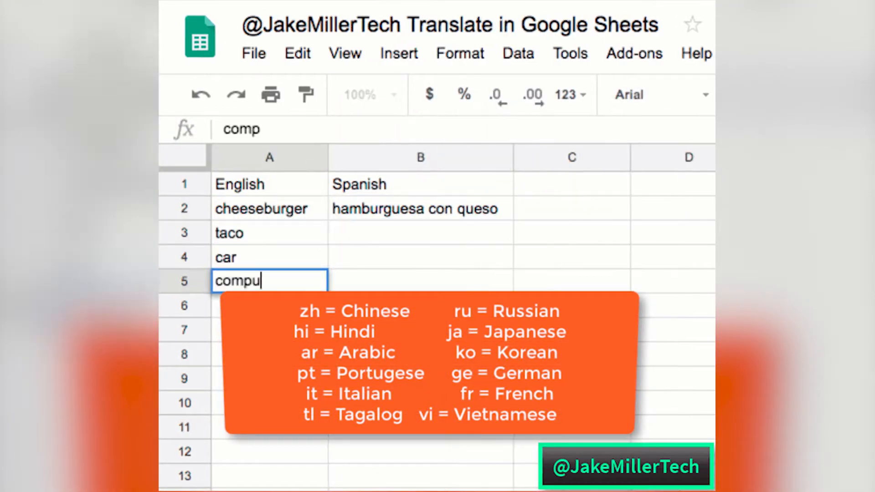
pyautogui.write('ter')
# Fill the translation formula from B2 down to B5
pyautogui.click(503, 212)
pyautogui.moveTo(513, 220); pyautogui.dragTo(514, 280)
# Enter the headings Spanish in D1 and English in E1, and list hola, amigo and bienvenido in D2 to D4
pyautogui.write('Spanish')
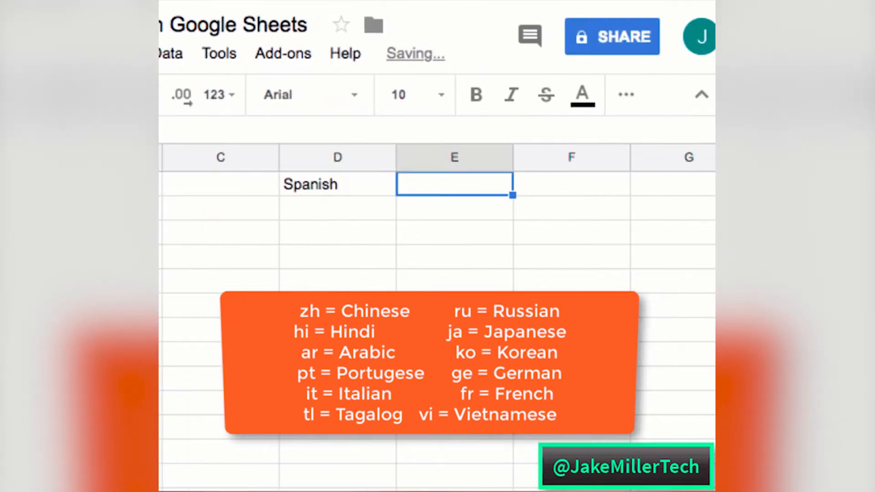
pyautogui.press('Tab')
pyautogui.write('English')
pyautogui.press('Return')
pyautogui.write('hola')
pyautogui.press('Return')
pyautogui.write('amigo')
pyautogui.press('Return')
pyautogui.write('bienvenido')
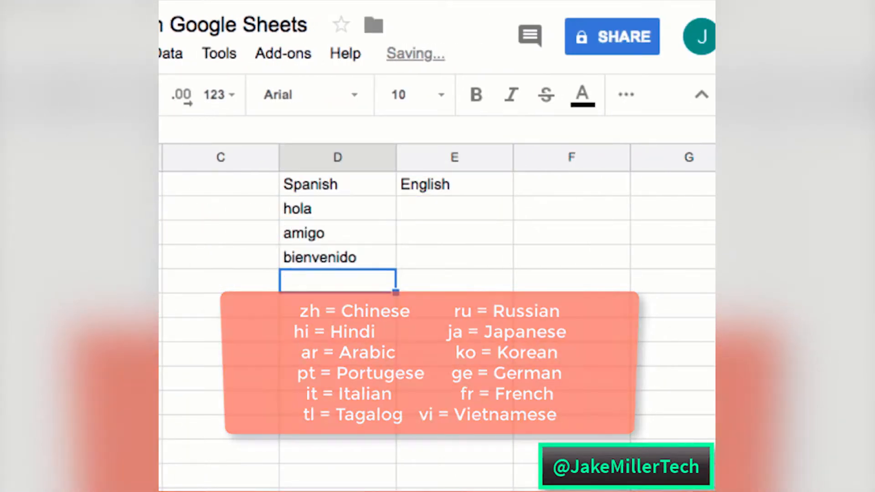
# Translate hola in E2 with =googletranslate(D2,"es", "en") and fill the formula down beside the other Spanish words
pyautogui.click(454, 209)
pyautogui.write('=googletranslate(')
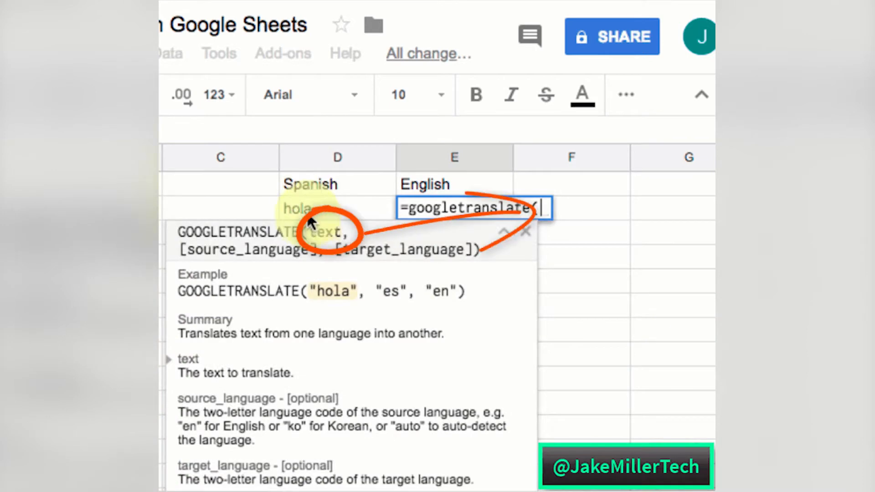
pyautogui.click(310, 212)
pyautogui.write(',"es",')
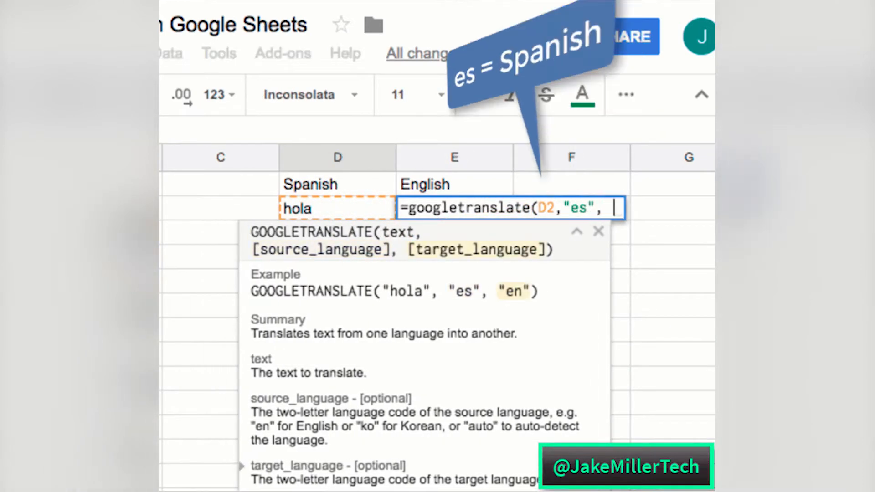
pyautogui.write('"en"')
pyautogui.press('Return')
pyautogui.moveTo(512, 219); pyautogui.dragTo(508, 248)
pyautogui.click(439, 305)
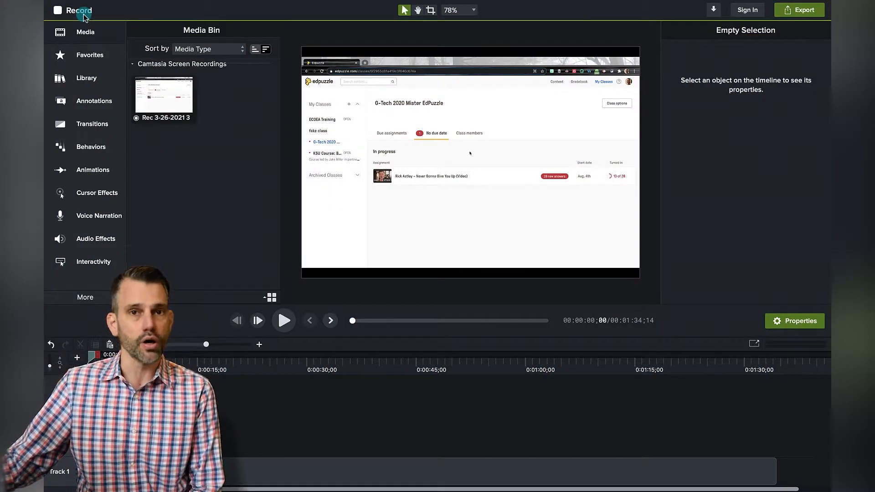
# In Camtasia, place the screen recording Rec 3-26-2021 3 from the media bin at the start of Track 1
pyautogui.click(83, 15)
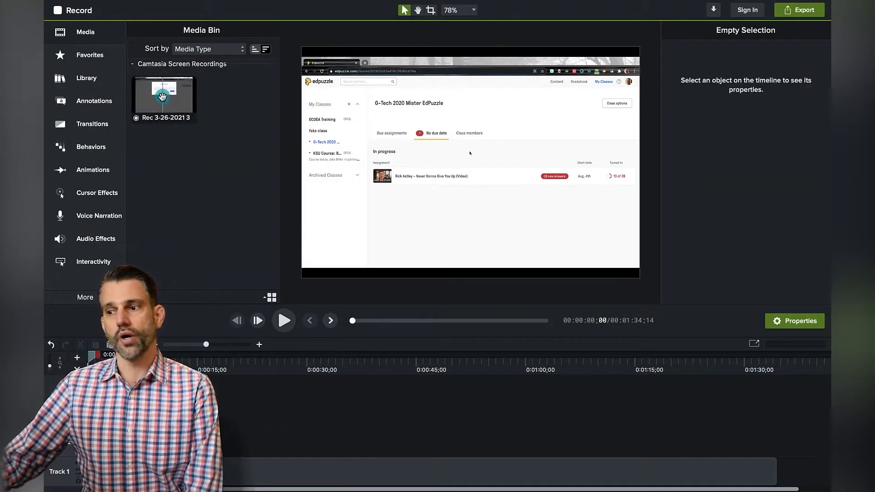
pyautogui.moveTo(163, 99); pyautogui.dragTo(141, 468)
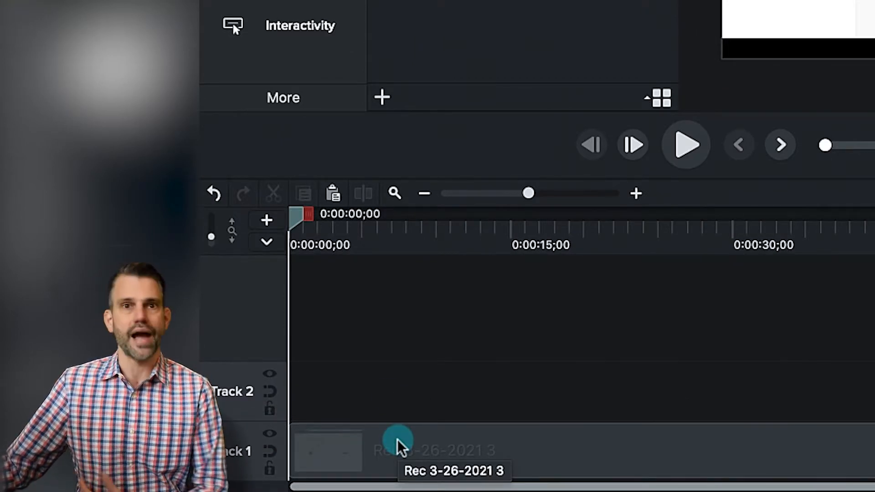
pyautogui.moveTo(397, 441); pyautogui.dragTo(397, 441)
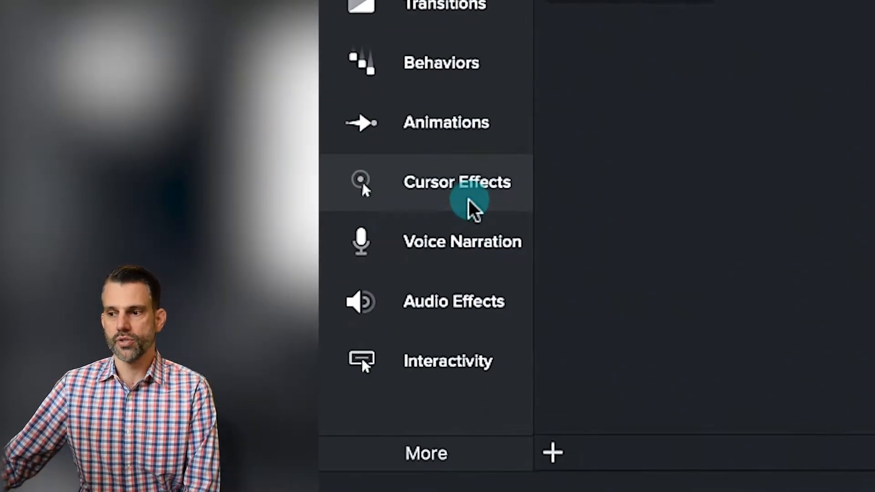
# Apply the custom teal cursor highlight preset to the recording on Track 1
pyautogui.click(101, 201)
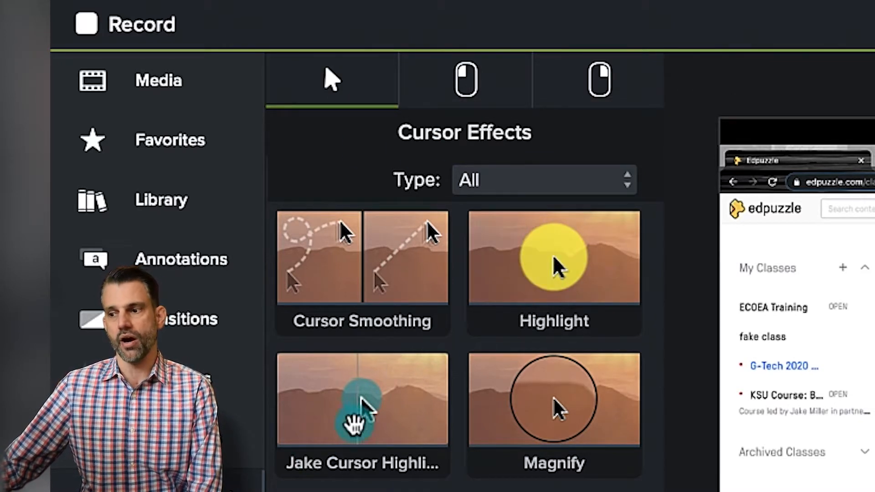
pyautogui.moveTo(355, 417); pyautogui.dragTo(435, 434)
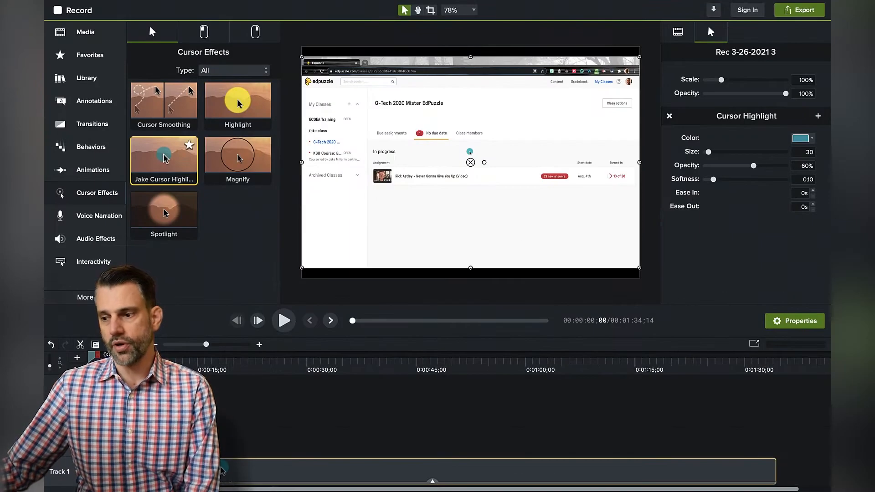
pyautogui.rightClick(175, 156)
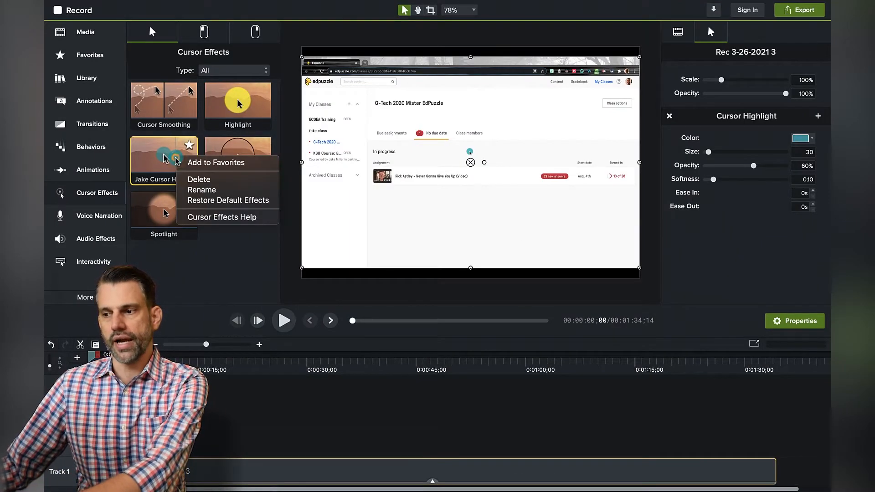
pyautogui.click(206, 257)
pyautogui.click(242, 146)
pyautogui.rightClick(242, 146)
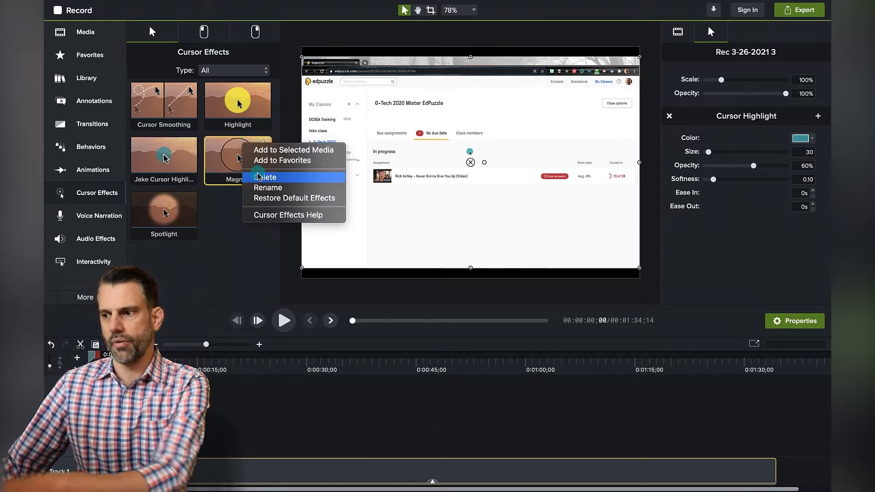
pyautogui.click(295, 161)
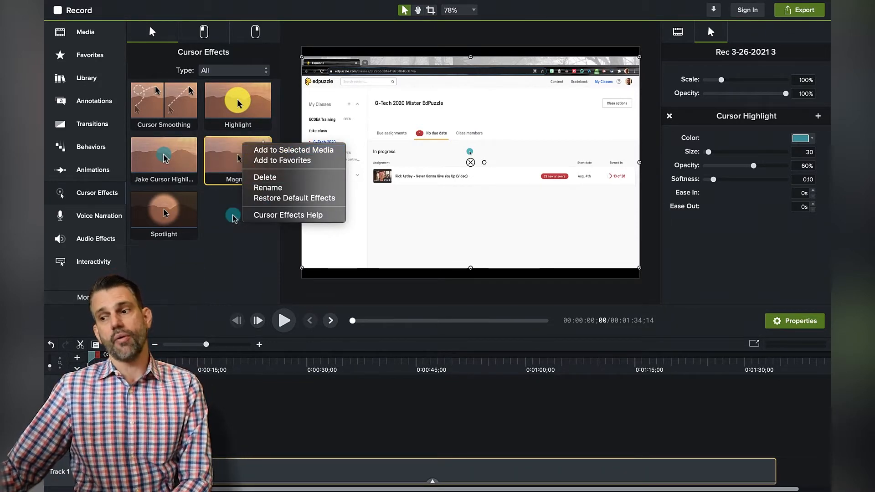
pyautogui.click(238, 106)
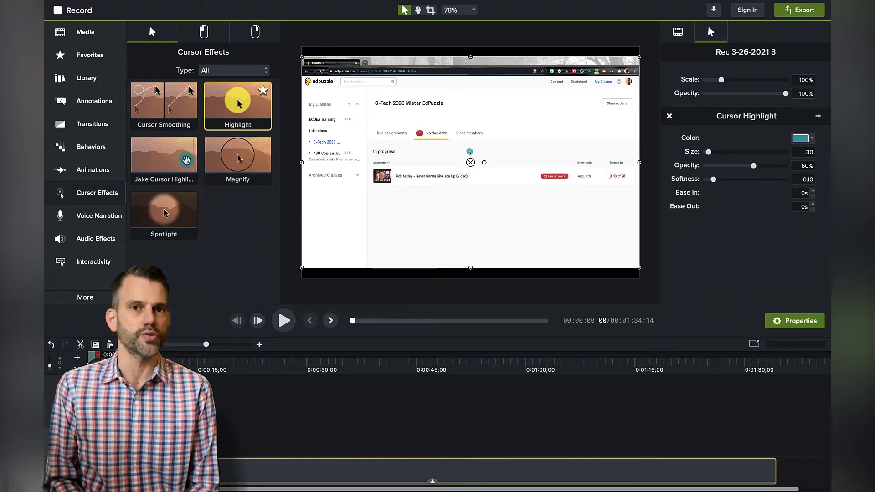
# Apply the custom left-click ripple preset and the custom right-click rings preset to the recording on Track 1
pyautogui.click(209, 33)
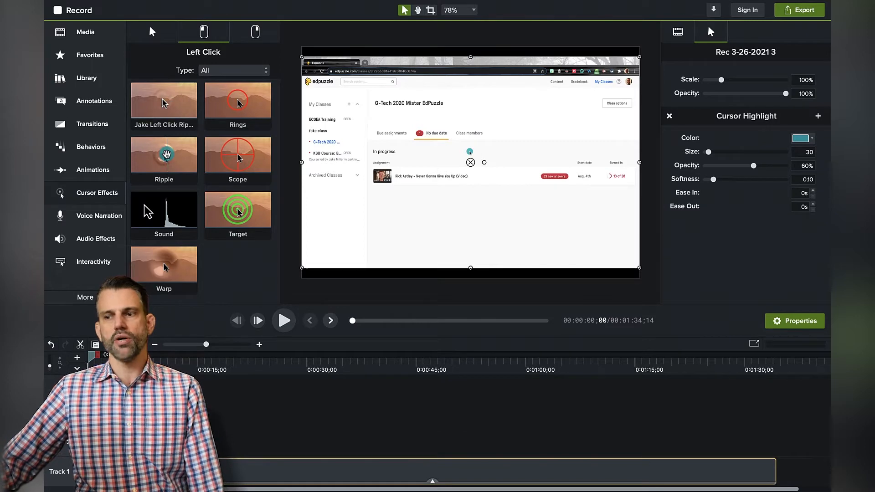
pyautogui.moveTo(164, 102); pyautogui.dragTo(242, 471)
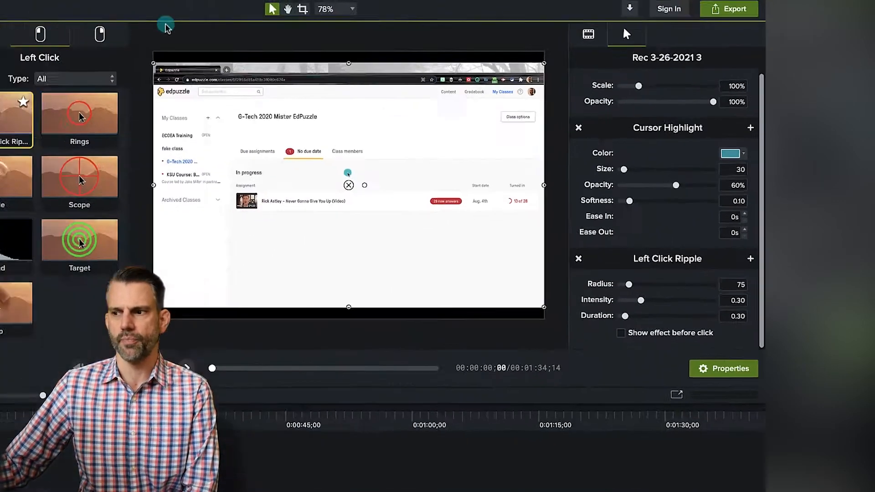
pyautogui.click(262, 34)
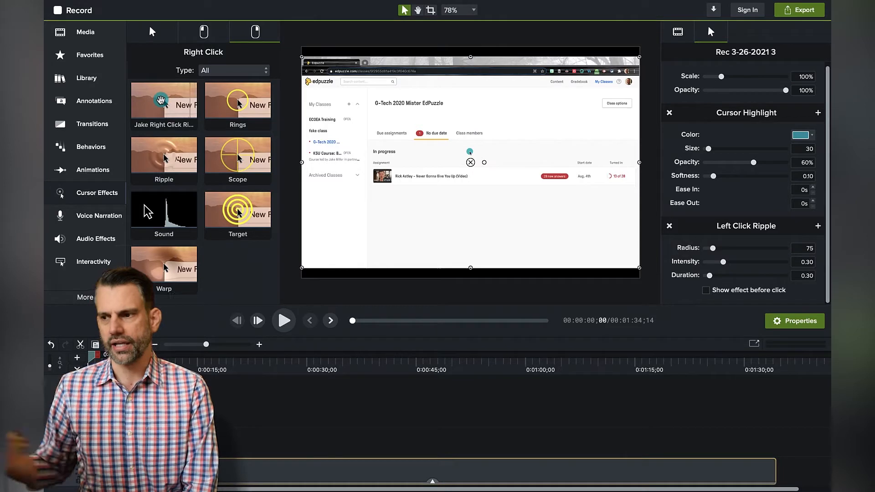
pyautogui.moveTo(172, 102); pyautogui.dragTo(187, 470)
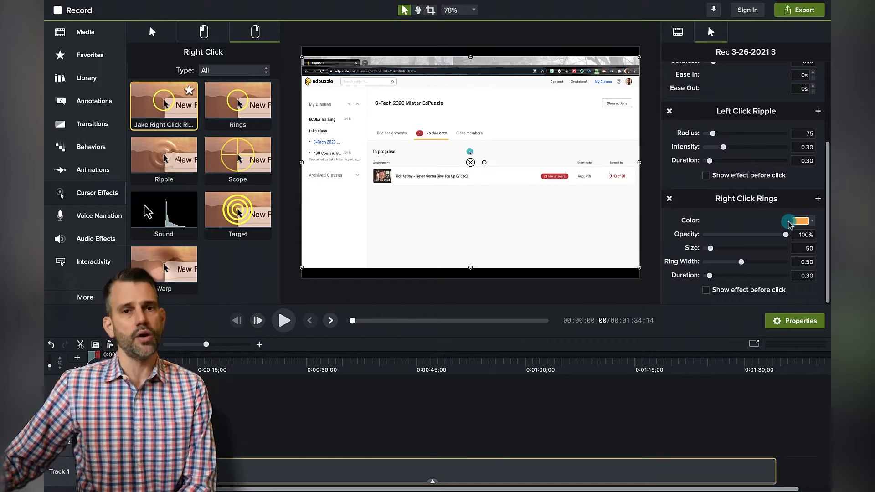
pyautogui.scroll(1, 789, 223)
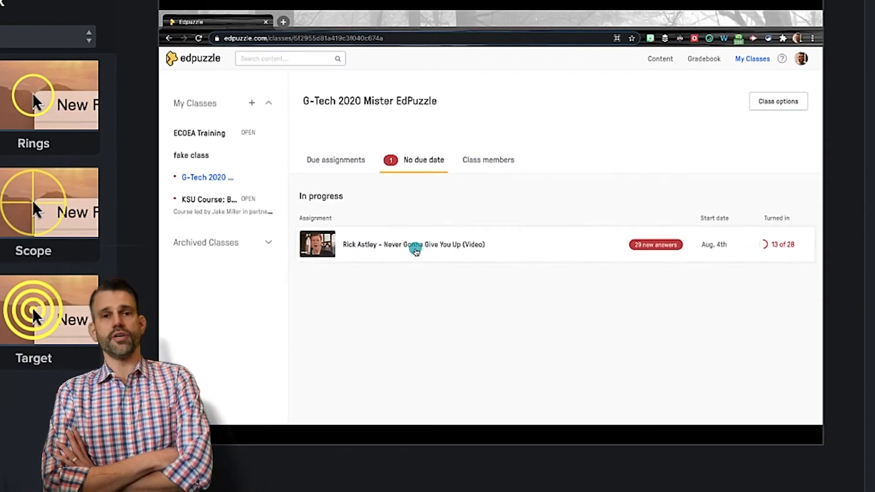
# In Edpuzzle, open the answers awaiting grading for the assignment Rick Astley – Never Gonna Give You Up (Video)
pyautogui.click(414, 245)
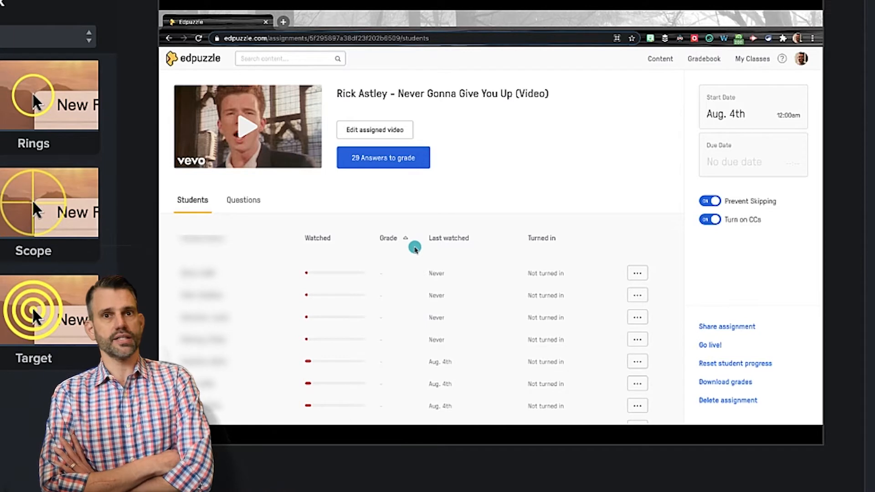
pyautogui.click(396, 161)
# Mark the first answer correct and "I am doing well." incorrect, and score the following two answers 100 and 75
pyautogui.click(788, 204)
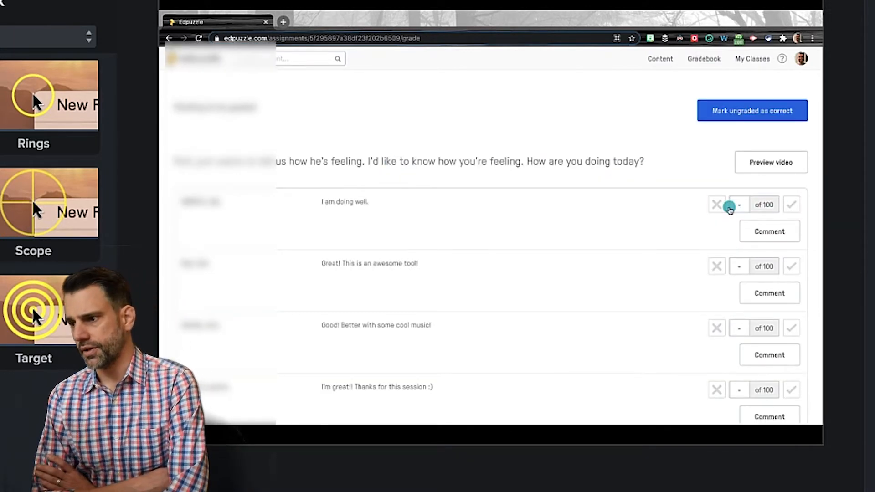
pyautogui.click(716, 204)
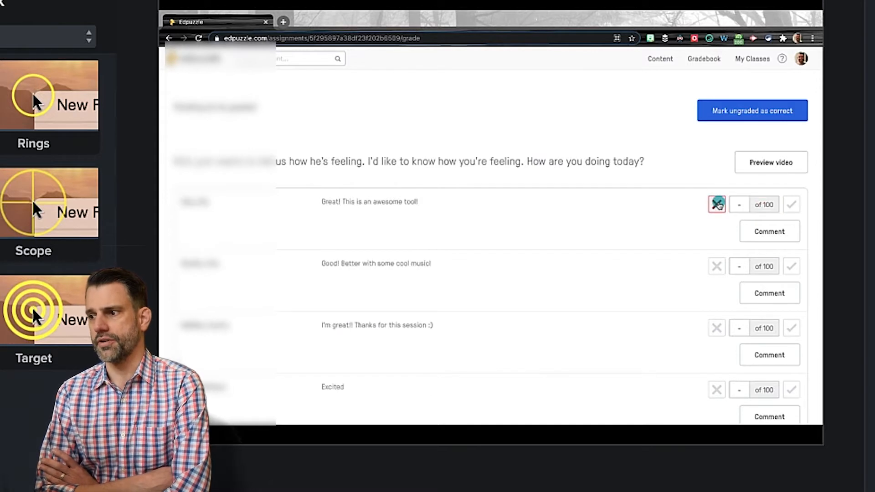
pyautogui.click(738, 203)
pyautogui.write('100')
pyautogui.press('Return')
pyautogui.click(738, 205)
pyautogui.write('100')
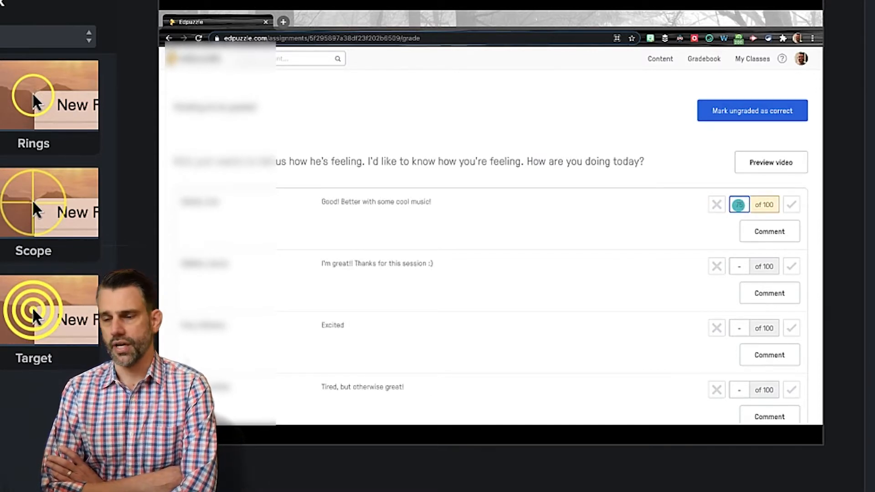
pyautogui.press('Return')
# Comment on the first ungraded answer: "I really like this response. You did a really good job explaining your thinking on it."
pyautogui.click(784, 232)
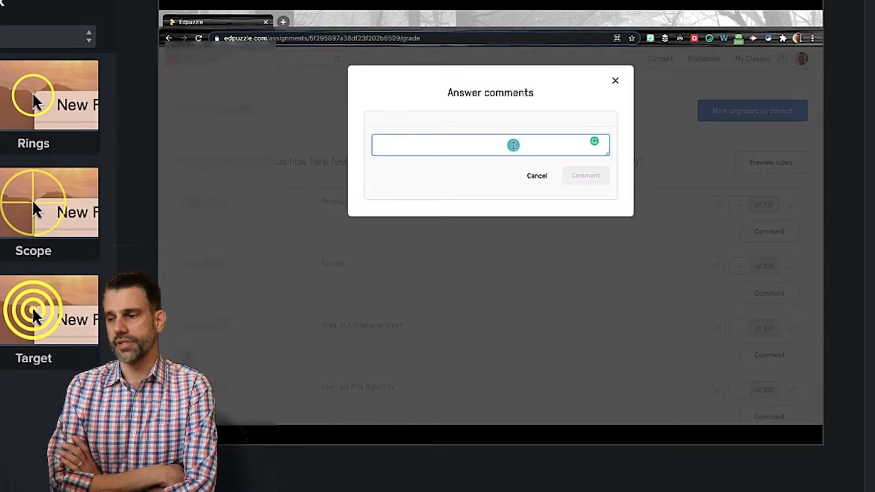
pyautogui.write('I really like this response. ')
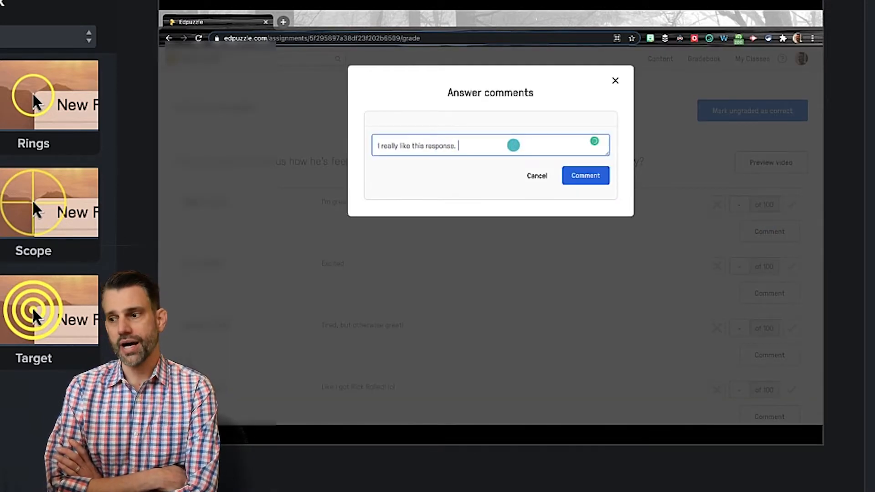
pyautogui.write('You did a really good jo')
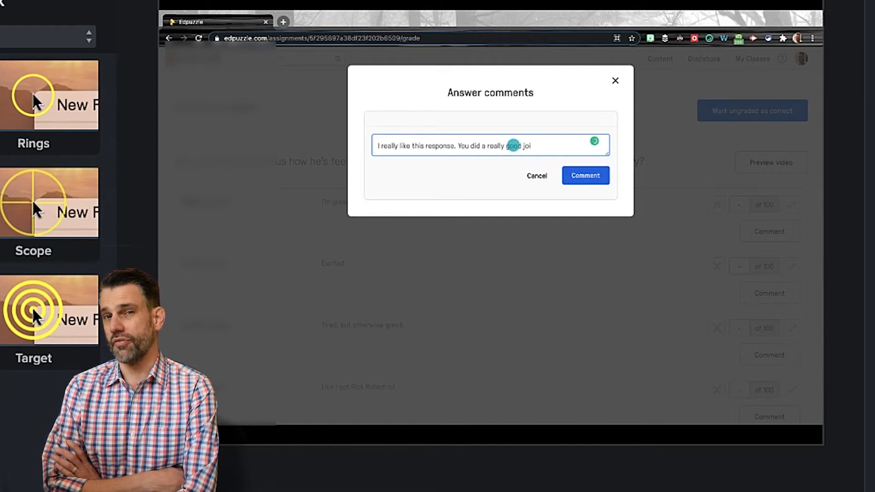
pyautogui.write('b explaining your thinking')
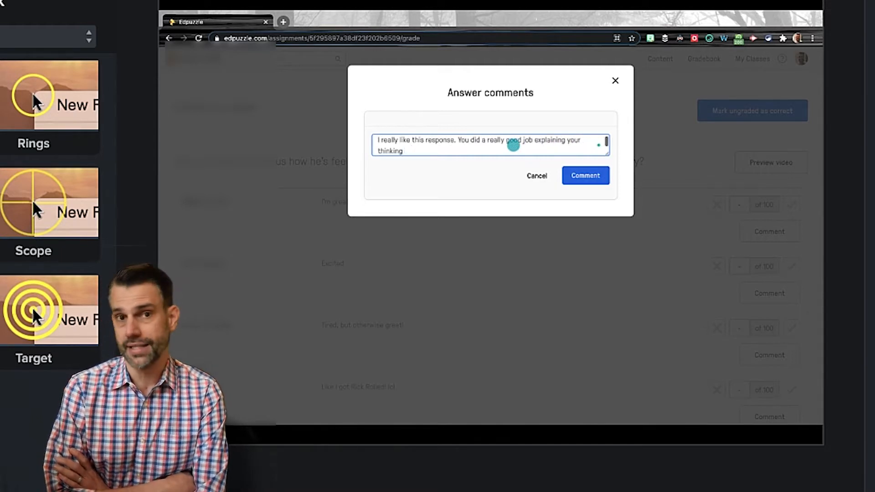
pyautogui.write(' on it.')
pyautogui.click(577, 176)
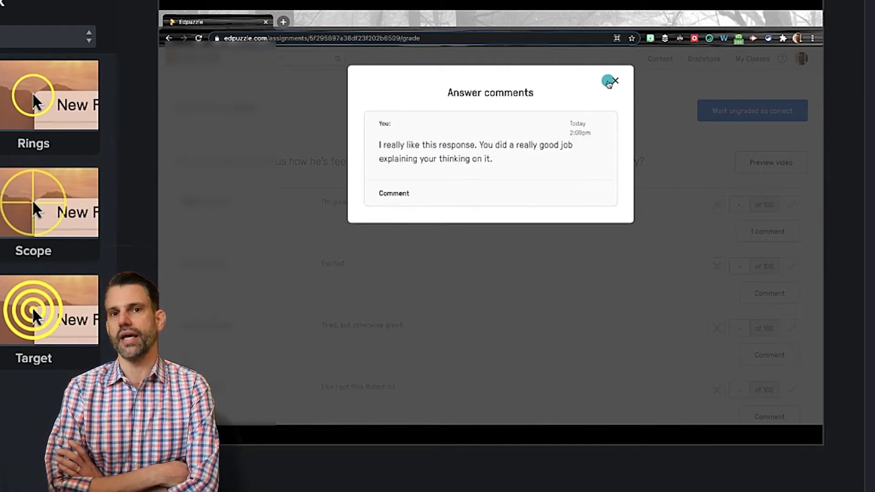
pyautogui.click(614, 80)
# Look through the remaining ungraded answers to the assignment's questions
pyautogui.scroll(-8, 634, 184)
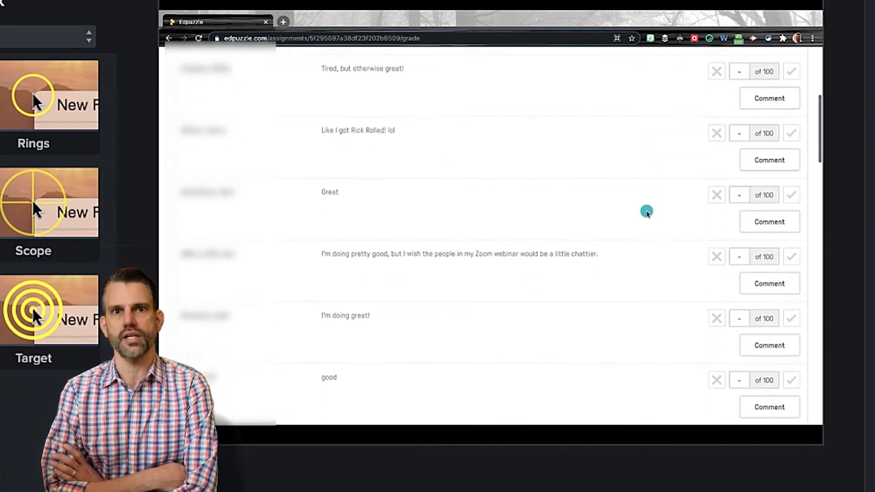
pyautogui.scroll(-10, 646, 213)
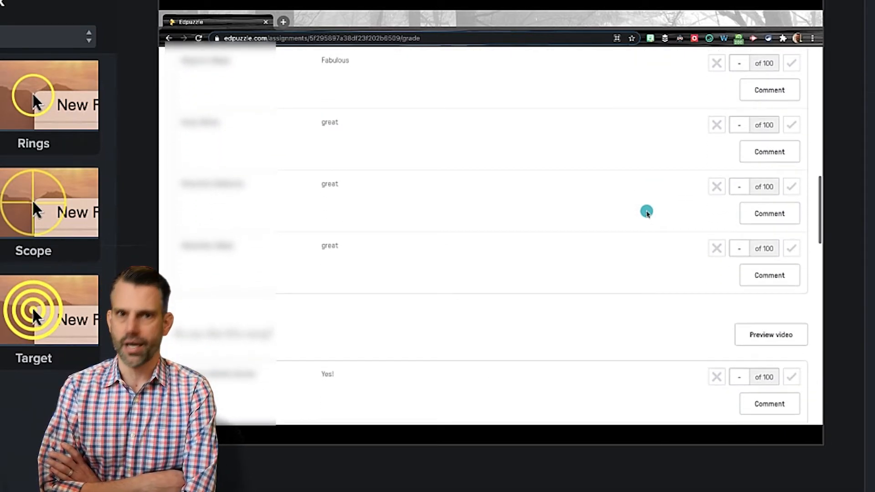
pyautogui.scroll(-10, 646, 213)
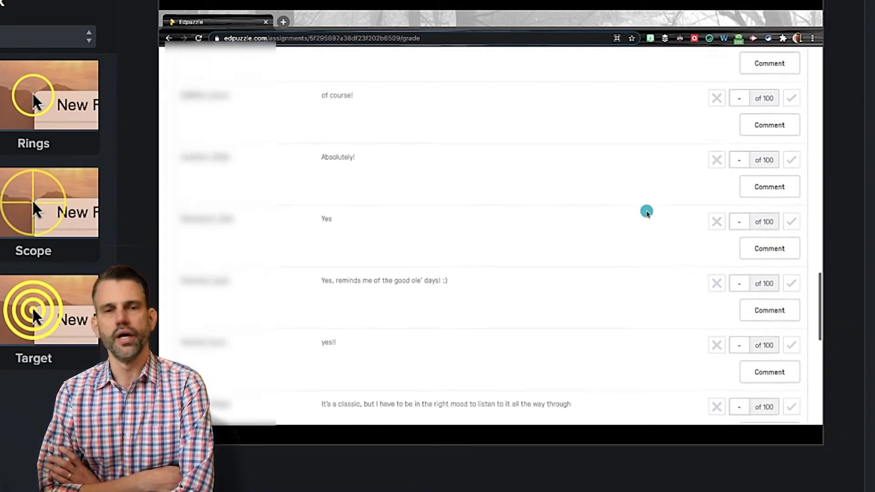
pyautogui.scroll(-5, 646, 213)
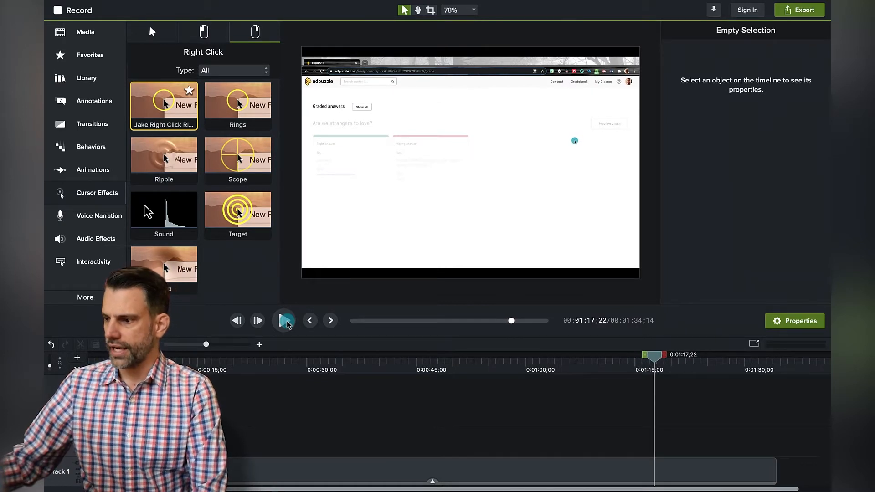
# Select the loading pause from about 0:01:12;11 to 0:01:16;04 on the timeline and ripple delete that range
pyautogui.click(285, 321)
pyautogui.moveTo(653, 356); pyautogui.dragTo(616, 374)
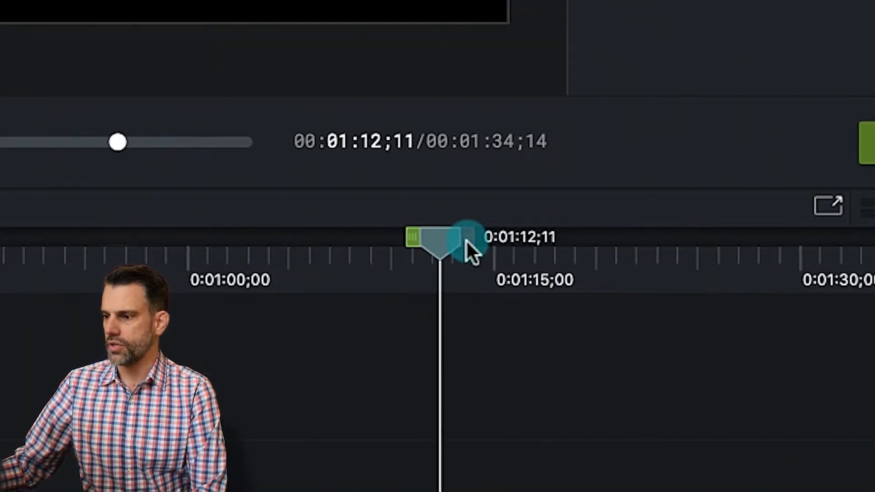
pyautogui.moveTo(471, 236); pyautogui.dragTo(551, 245)
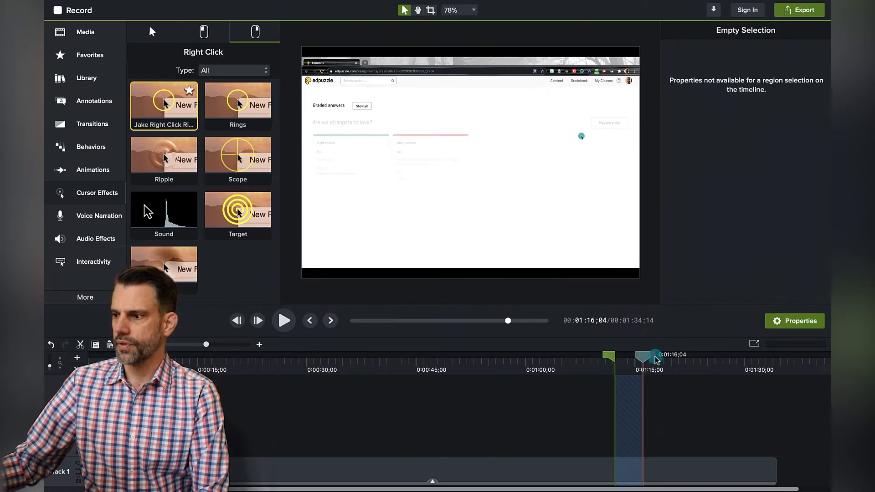
pyautogui.moveTo(656, 360); pyautogui.dragTo(655, 363)
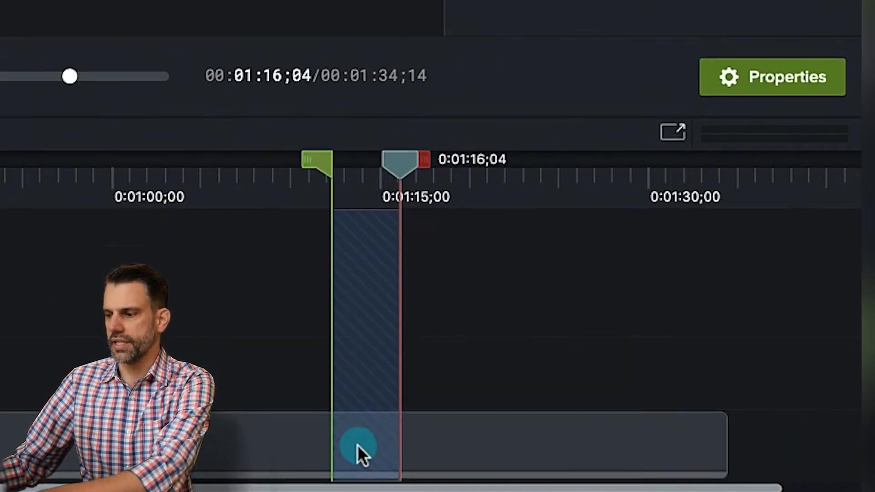
pyautogui.rightClick(626, 474)
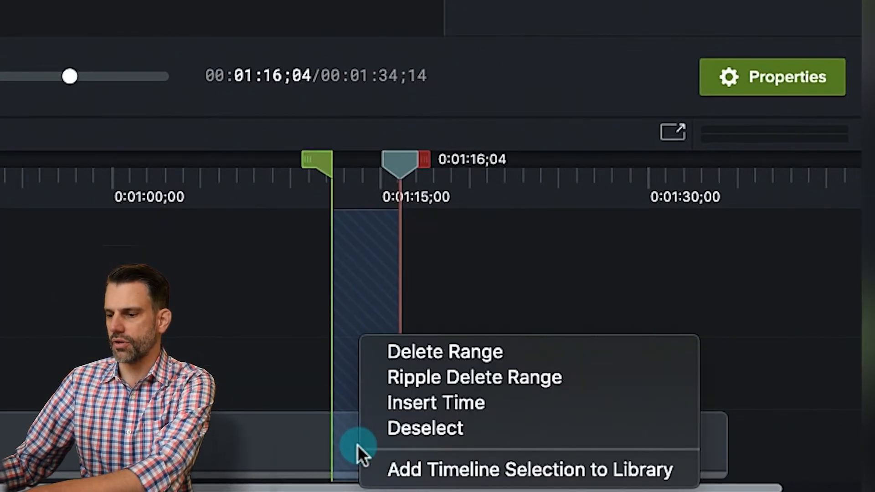
pyautogui.click(408, 377)
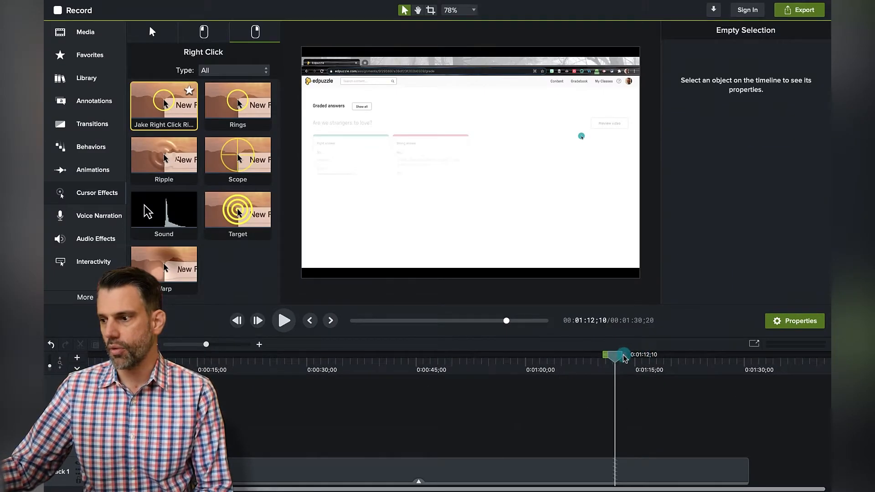
# Play back the cut, then ripple delete the second loading pause from about 0:01:16;27 to 0:01:20;18
pyautogui.moveTo(336, 170); pyautogui.dragTo(325, 170)
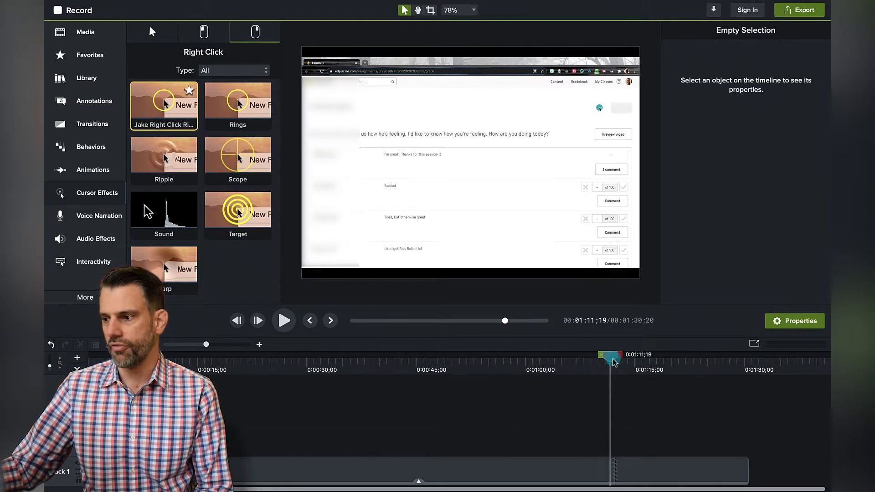
pyautogui.click(284, 320)
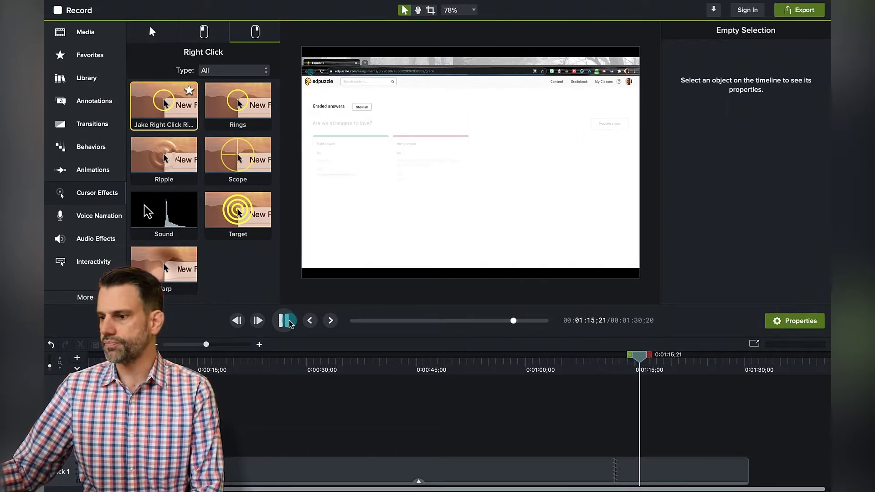
pyautogui.click(286, 321)
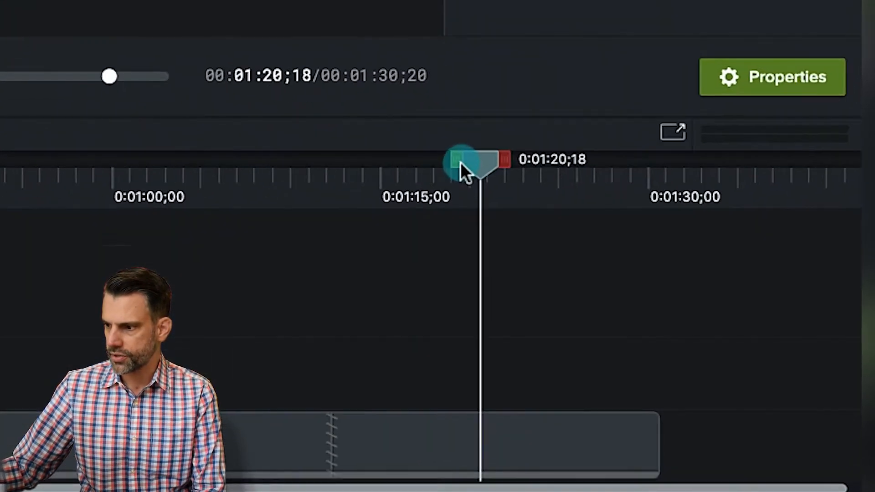
pyautogui.moveTo(460, 162); pyautogui.dragTo(391, 198)
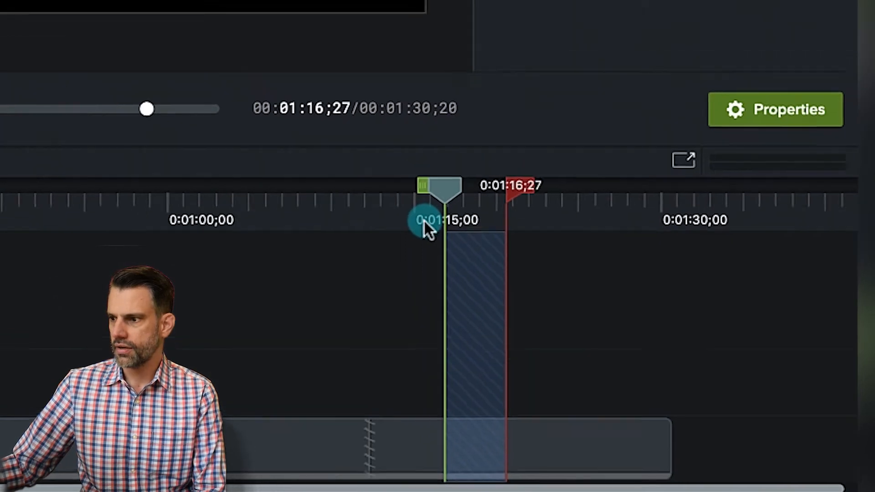
pyautogui.rightClick(658, 464)
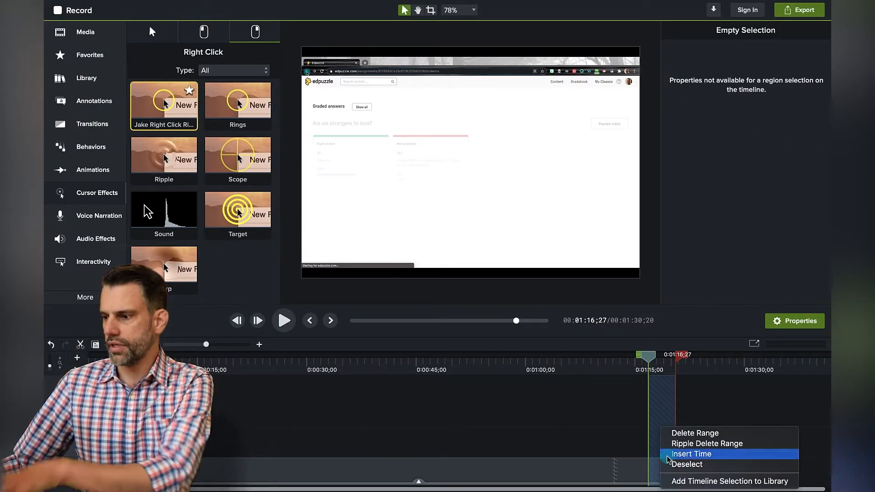
pyautogui.click(679, 449)
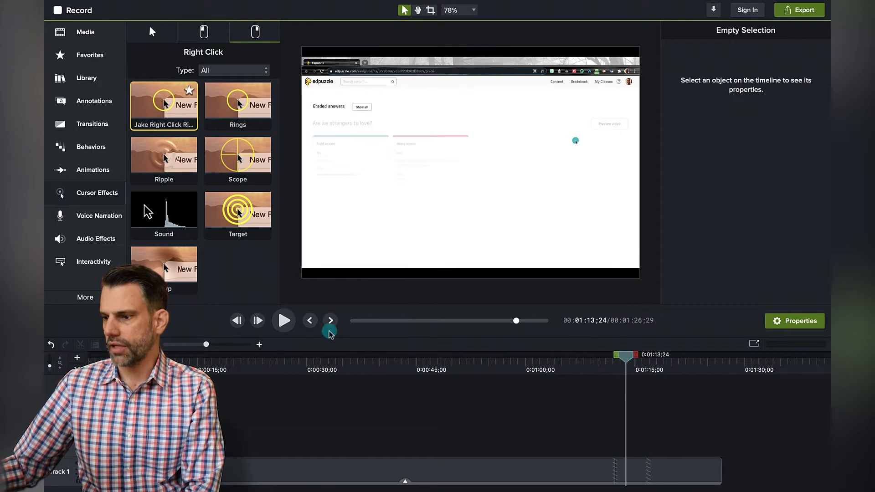
pyautogui.click(283, 328)
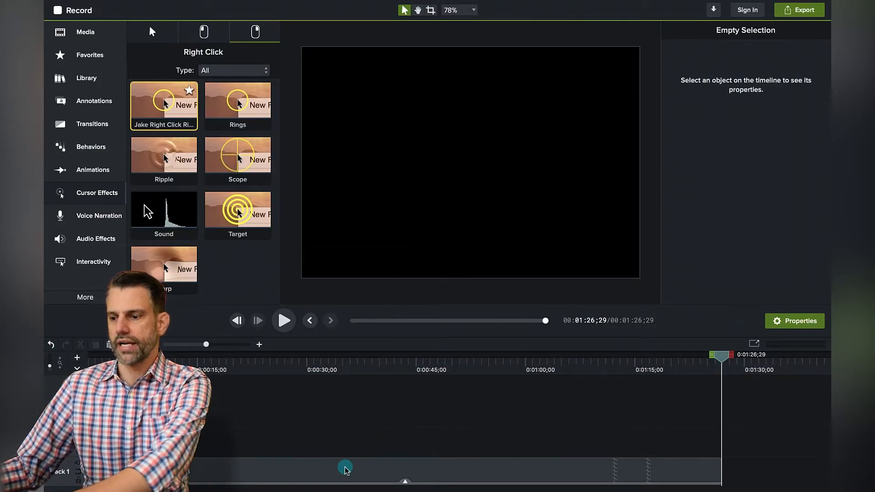
# Add Clip Speed to the recording on Track 1 and bring up its speed and duration properties
pyautogui.rightClick(345, 469)
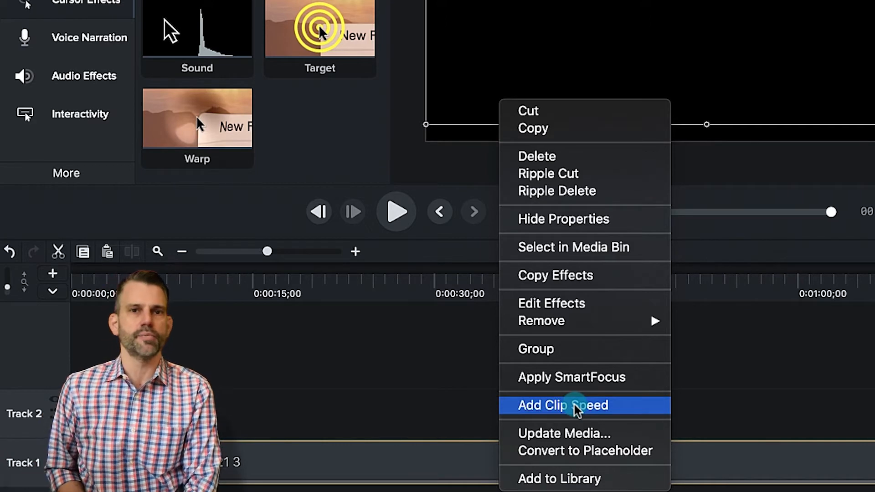
pyautogui.click(576, 406)
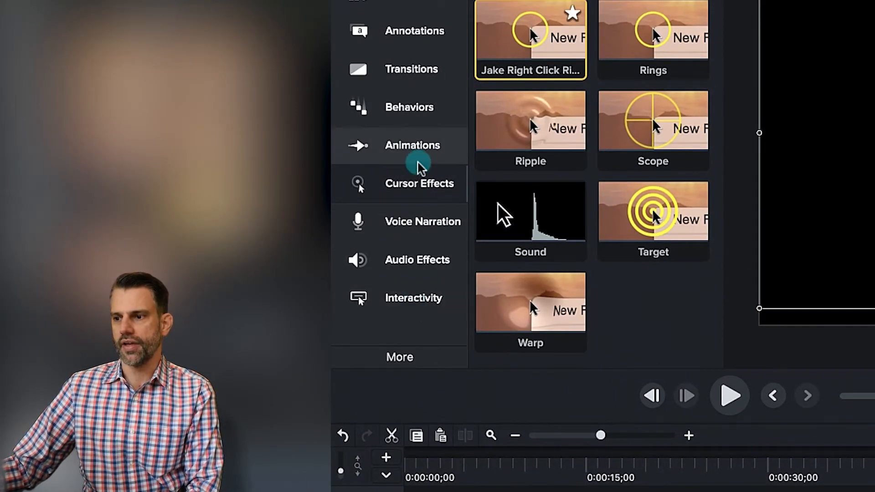
pyautogui.click(399, 357)
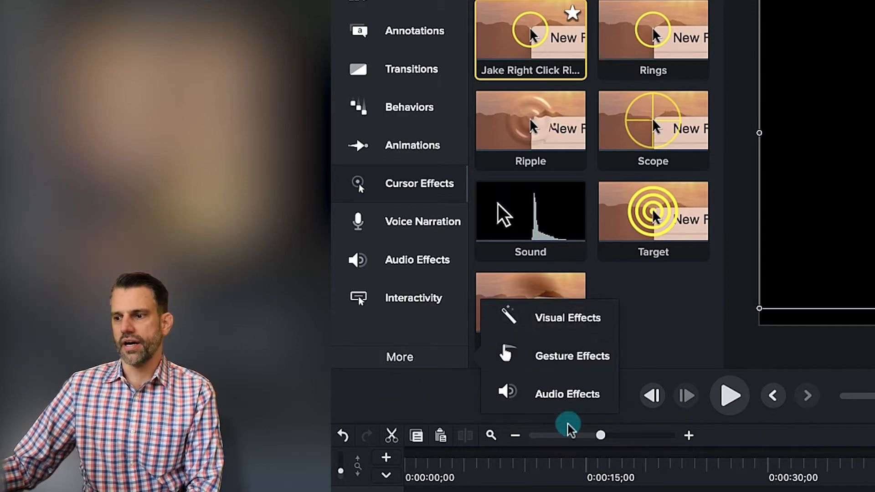
pyautogui.click(584, 319)
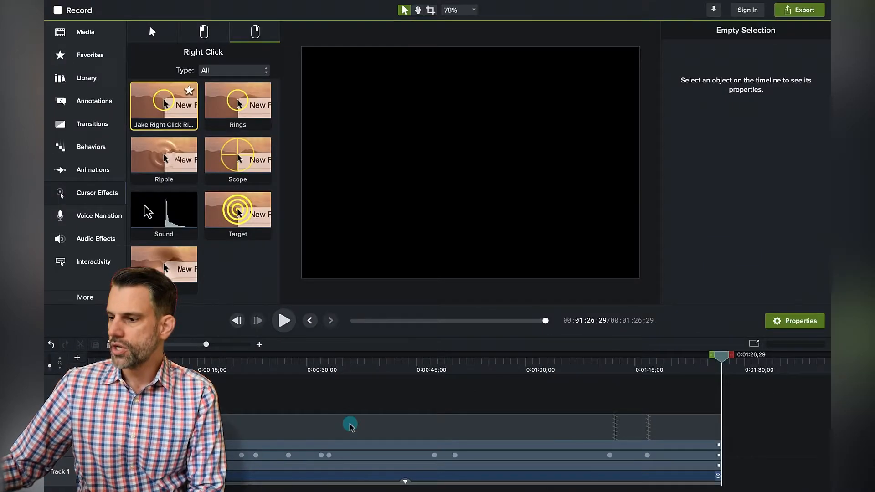
pyautogui.click(359, 433)
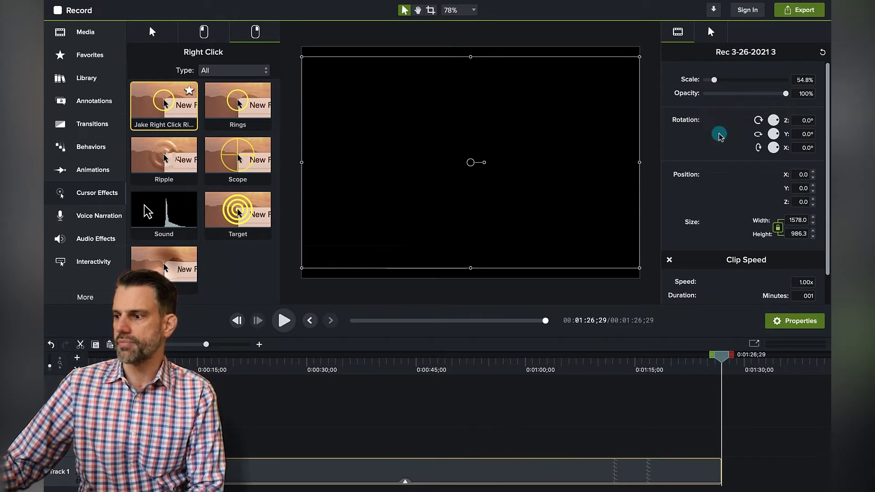
pyautogui.scroll(-1, 766, 214)
pyautogui.click(781, 319)
pyautogui.click(781, 319)
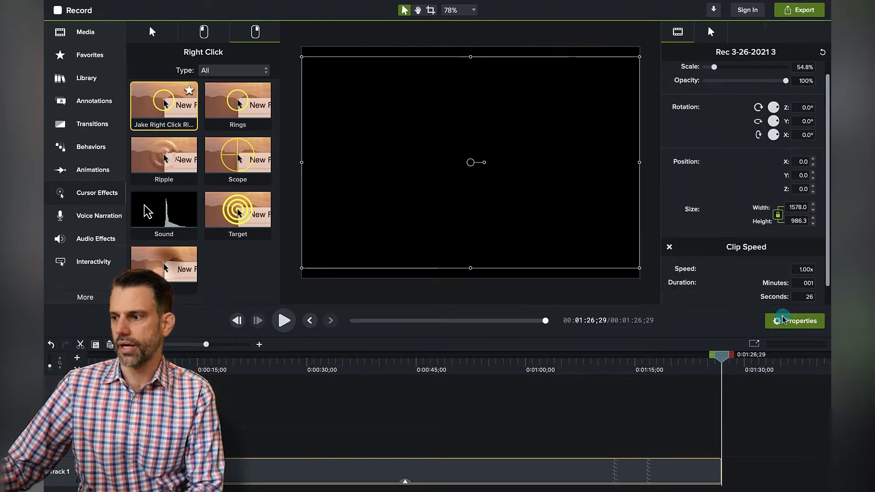
pyautogui.scroll(-3, 757, 133)
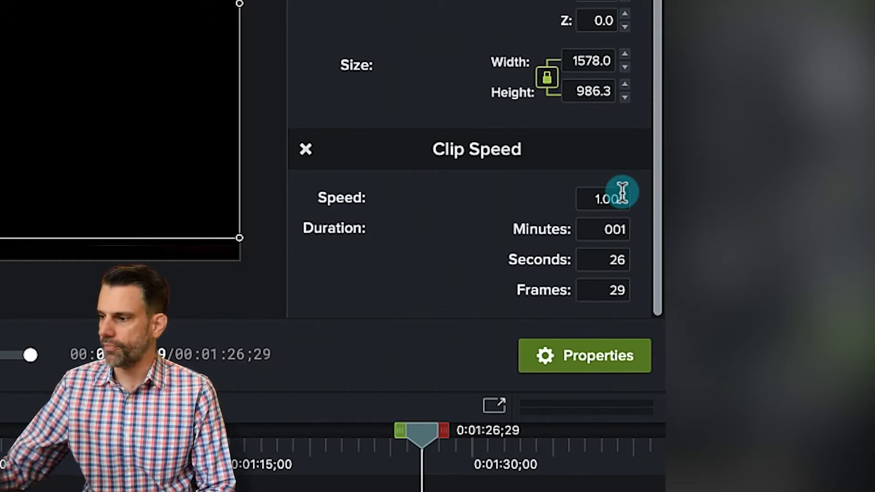
# Set the clip's Clip Speed duration to 0 minutes, 40 seconds and 0 frames
pyautogui.click(596, 228)
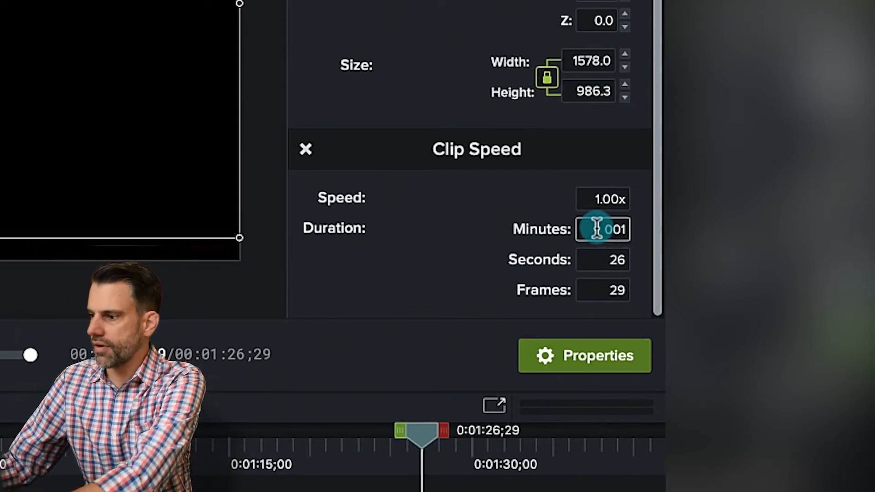
pyautogui.doubleClick(597, 228)
pyautogui.write('0')
pyautogui.press('Tab')
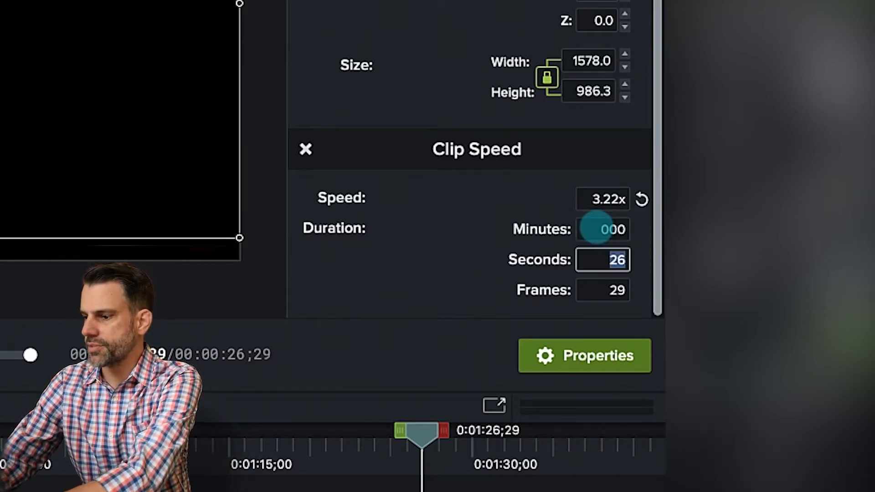
pyautogui.write('40')
pyautogui.press('Tab')
pyautogui.write('0')
pyautogui.press('Tab')
pyautogui.scroll(2, 596, 228)
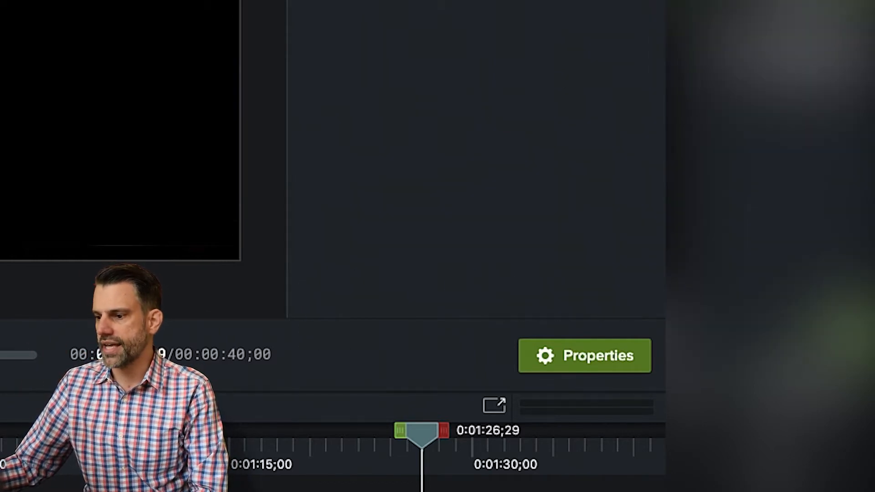
pyautogui.scroll(-3, 564, 35)
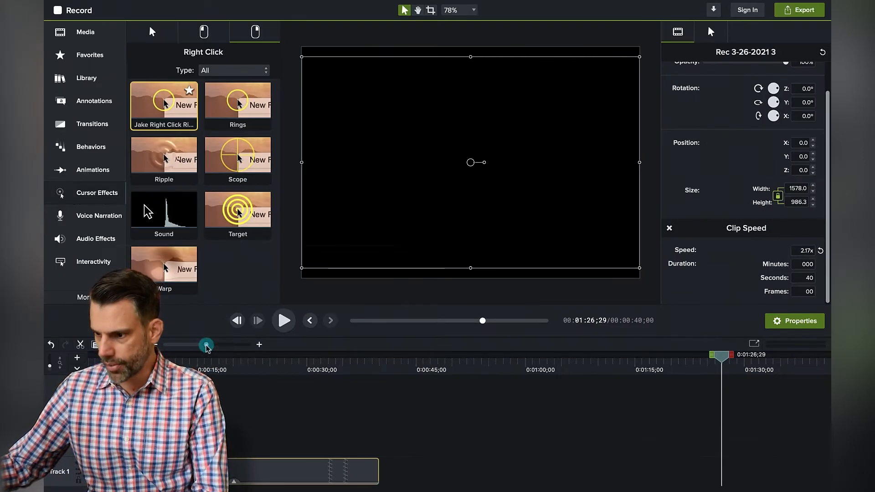
# Split the recording at 0:00:15;26 and 0:00:21;18 to isolate the part where the comment is typed
pyautogui.moveTo(206, 344); pyautogui.dragTo(210, 345)
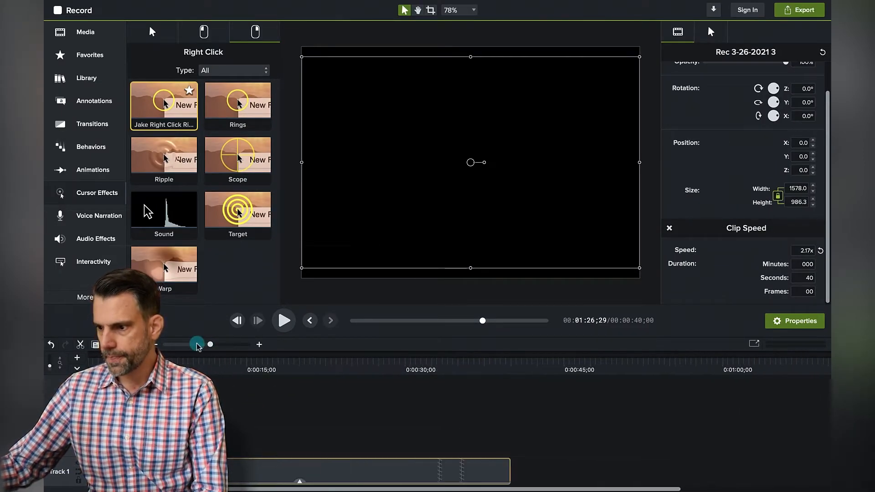
pyautogui.moveTo(210, 345); pyautogui.dragTo(215, 344)
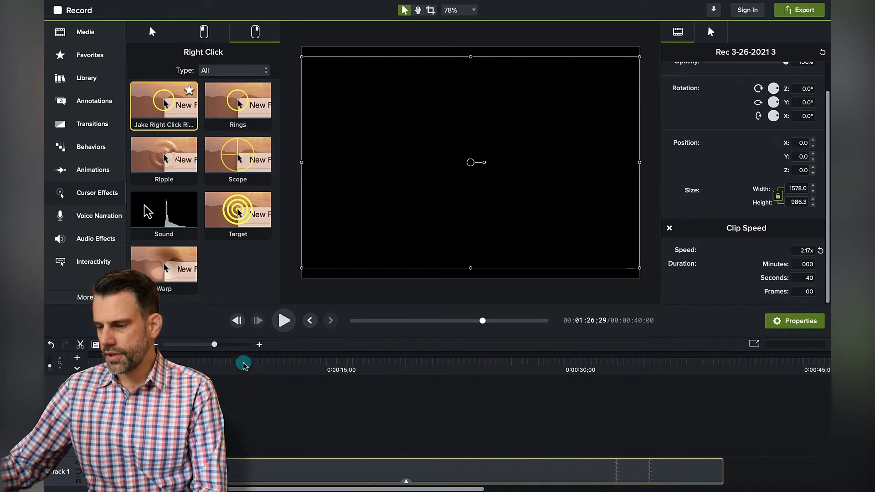
pyautogui.moveTo(346, 357); pyautogui.dragTo(328, 363)
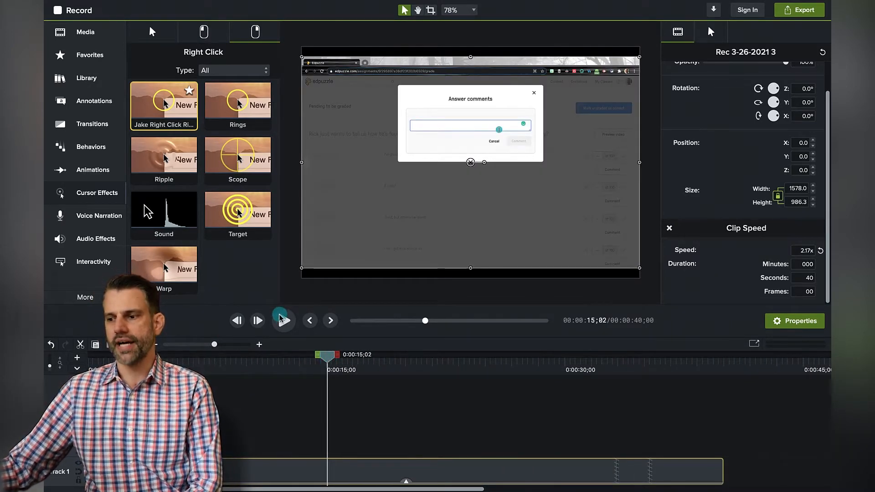
pyautogui.click(283, 322)
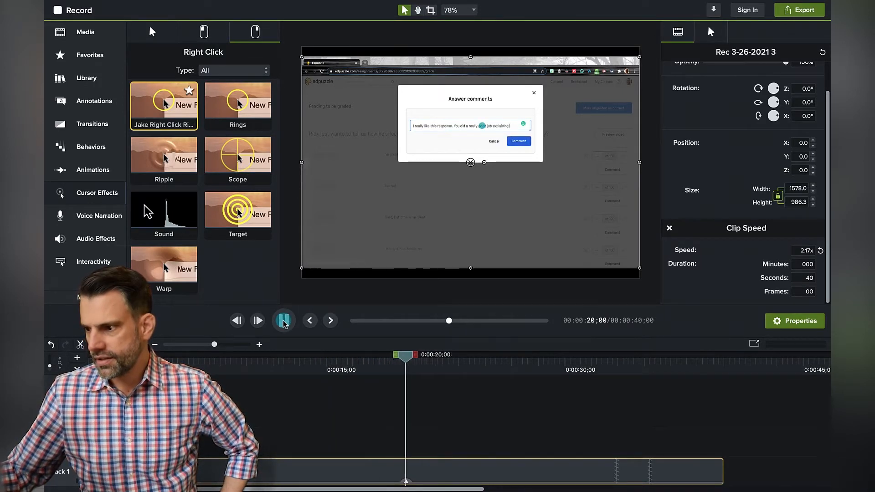
pyautogui.click(284, 321)
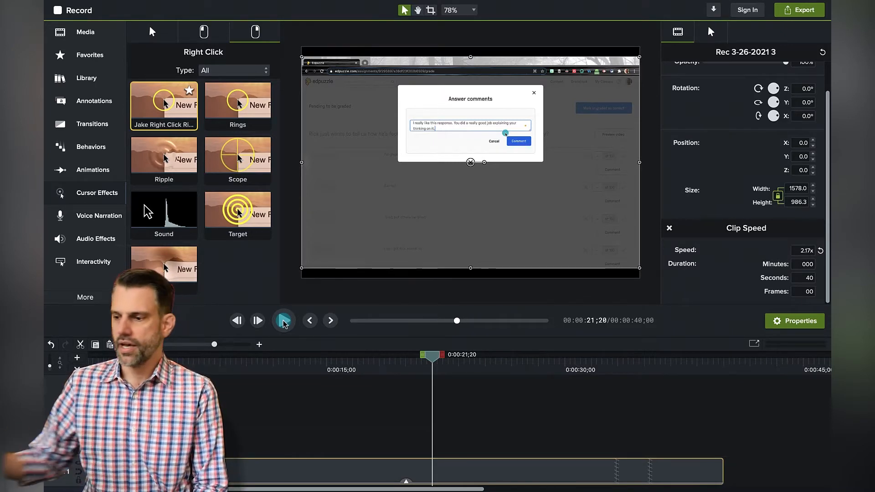
pyautogui.moveTo(295, 362); pyautogui.dragTo(337, 355)
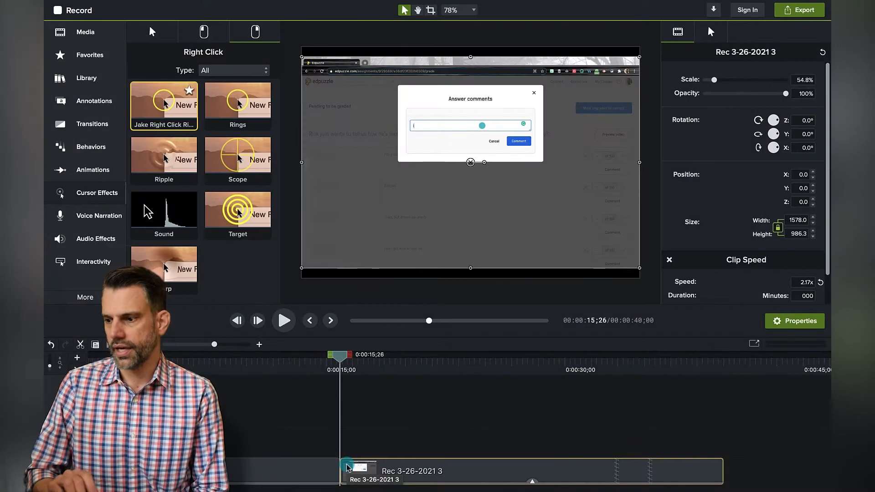
pyautogui.moveTo(406, 356); pyautogui.dragTo(436, 356)
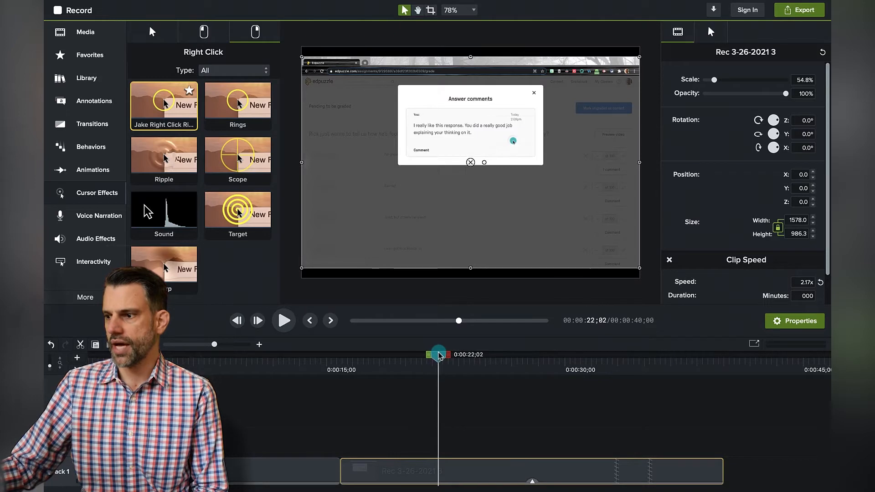
pyautogui.moveTo(436, 358); pyautogui.dragTo(430, 360)
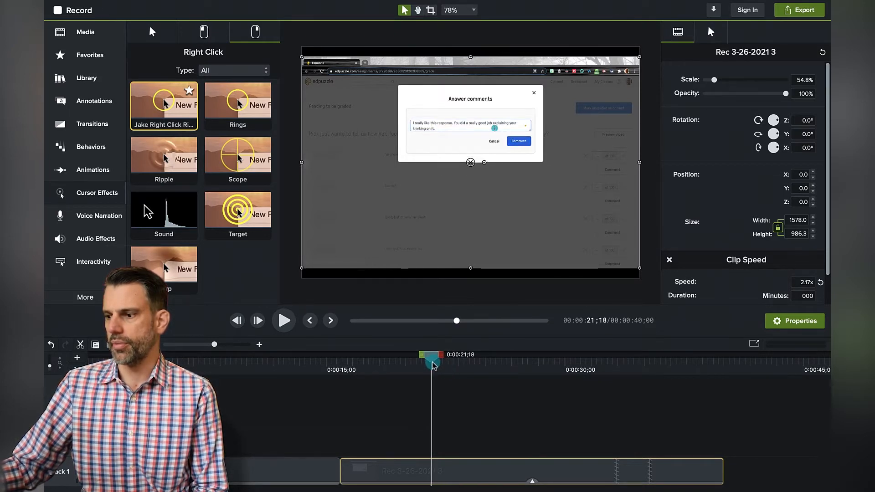
pyautogui.press('s')
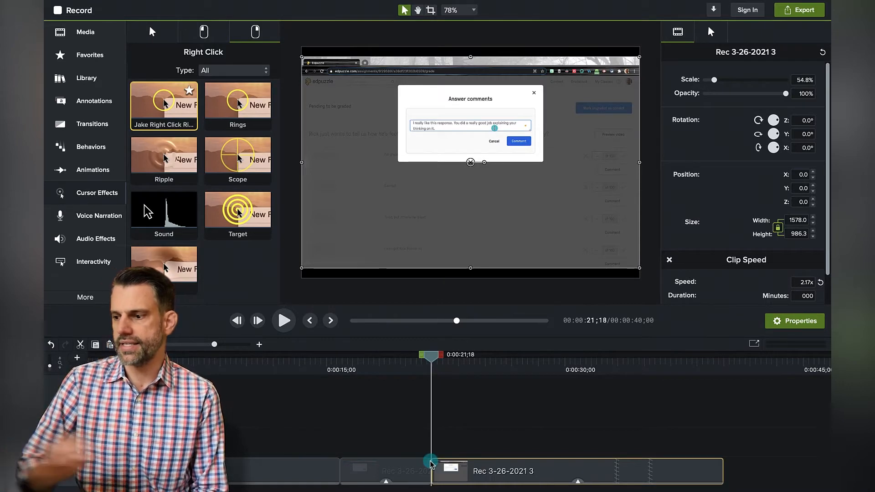
# Set the speed of the isolated comment-typing segment to 5x
pyautogui.click(411, 466)
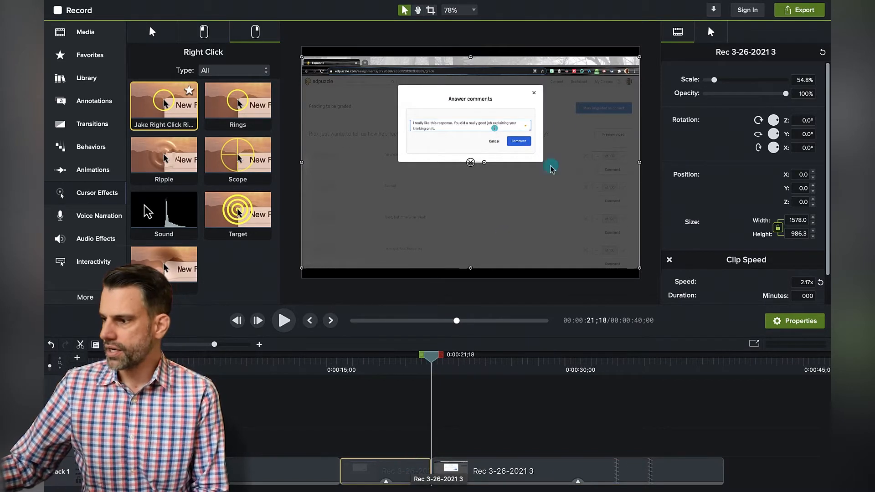
pyautogui.doubleClick(805, 282)
pyautogui.write('5')
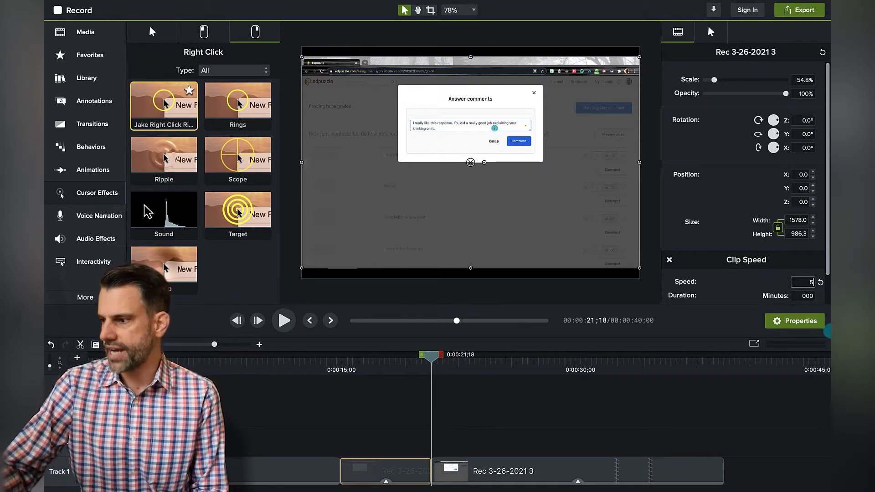
pyautogui.press('Return')
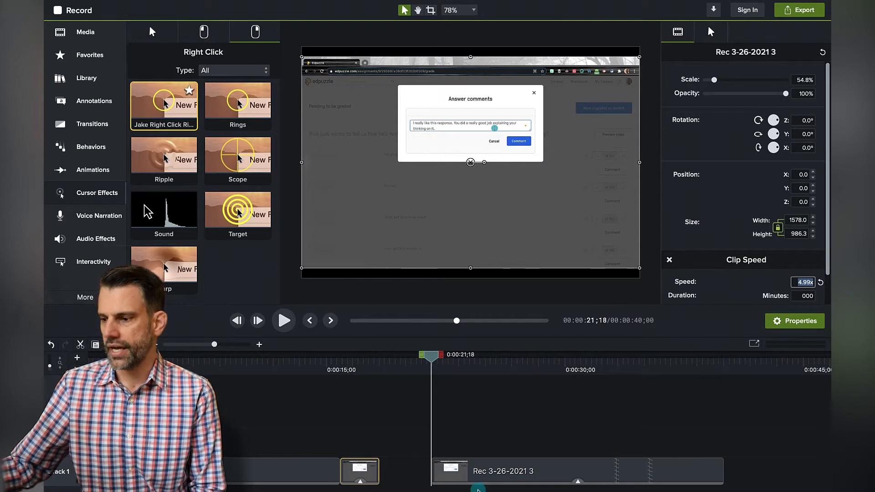
# Close the gap after the sped-up comment-typing segment by moving the remaining recording segment against it on Track 1
pyautogui.click(465, 417)
pyautogui.moveTo(495, 474); pyautogui.dragTo(441, 471)
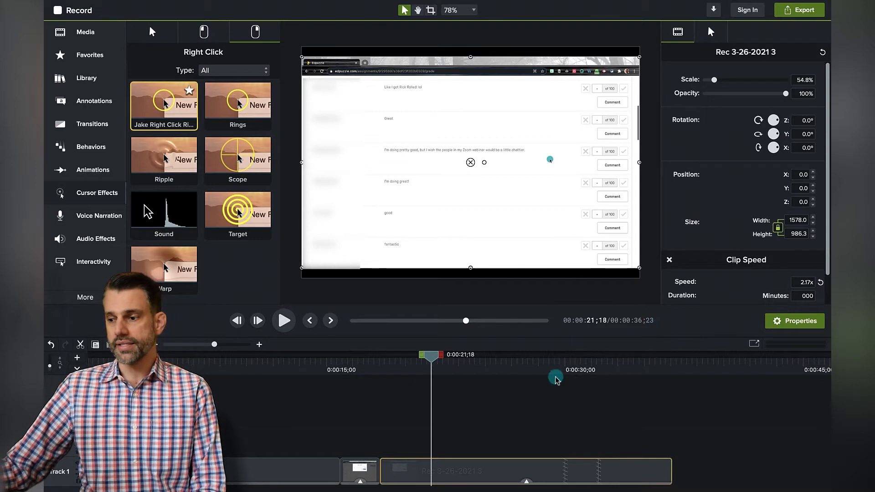
# Move the comment-typing segment and the segment after it together, leaving a gap behind the first segment on Track 1
pyautogui.click(239, 468)
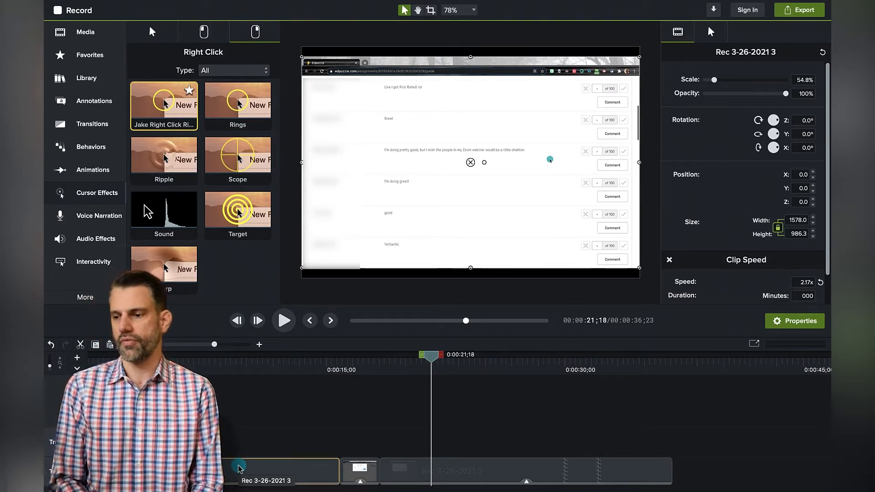
pyautogui.scroll(-3, 753, 213)
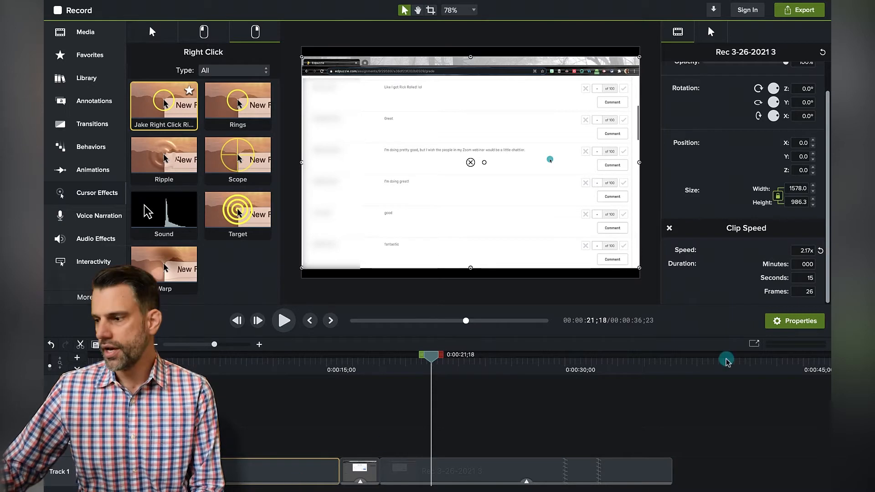
pyautogui.doubleClick(795, 248)
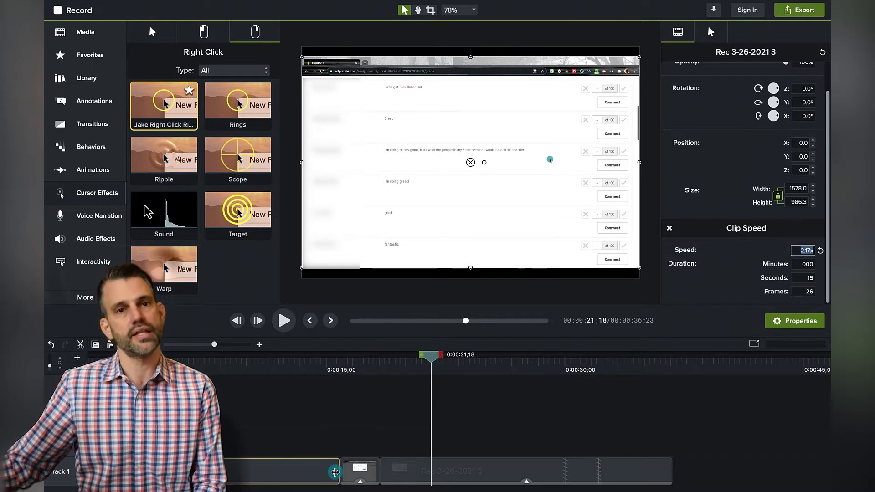
pyautogui.click(389, 474)
pyautogui.keyDown('shift'); pyautogui.click(358, 471); pyautogui.keyUp('shift')
pyautogui.moveTo(403, 467); pyautogui.dragTo(655, 467)
pyautogui.click(313, 464)
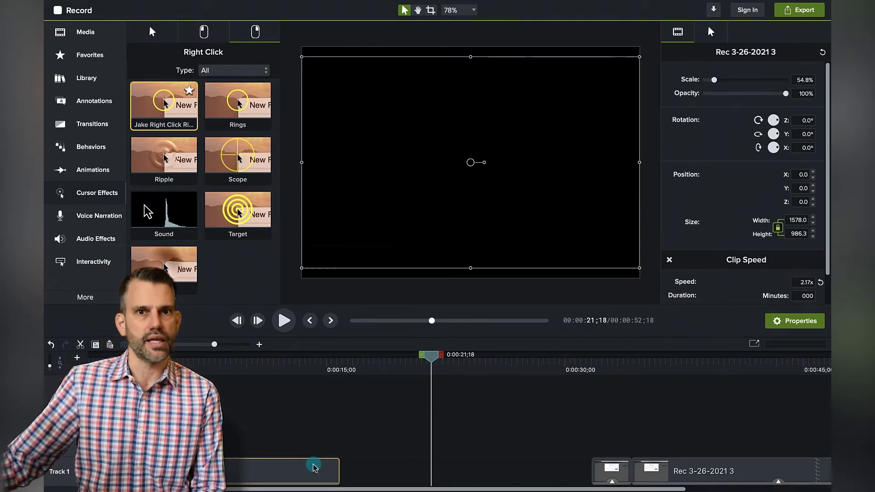
pyautogui.moveTo(561, 409); pyautogui.dragTo(465, 471)
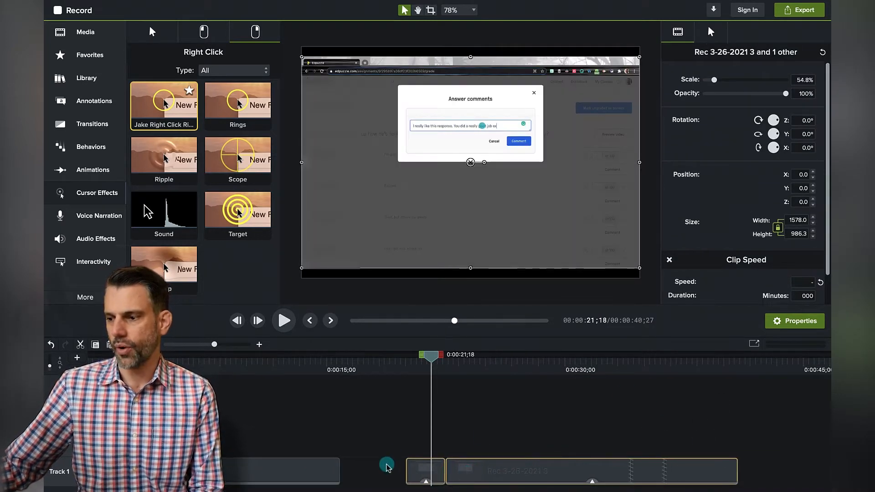
# Set the Clip Speed of the first recording segment to 1.72x
pyautogui.click(313, 463)
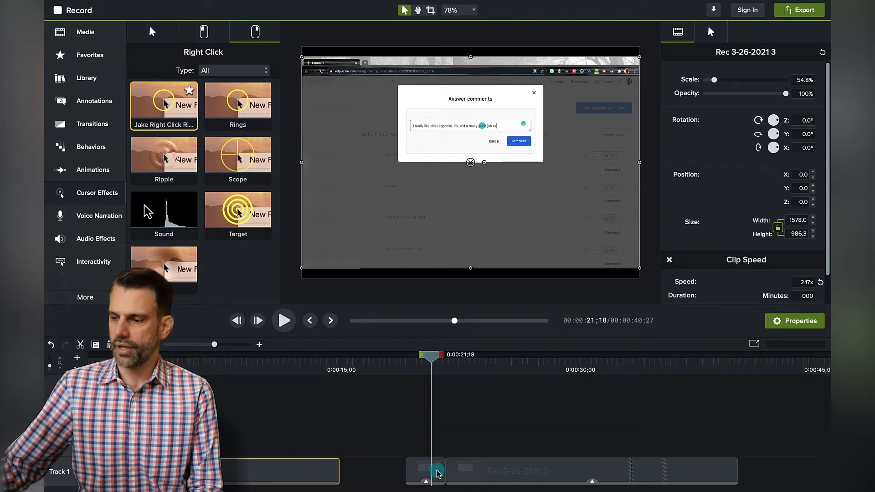
pyautogui.click(805, 282)
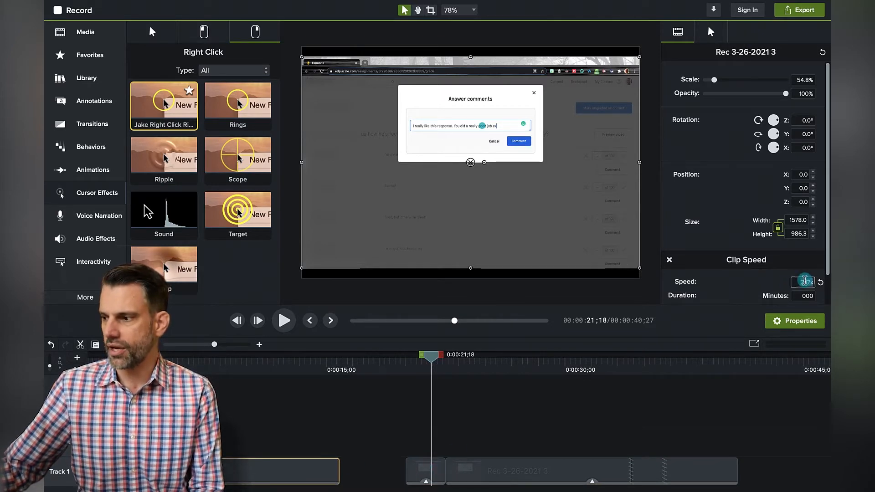
pyautogui.press('BackSpace')
pyautogui.write('1')
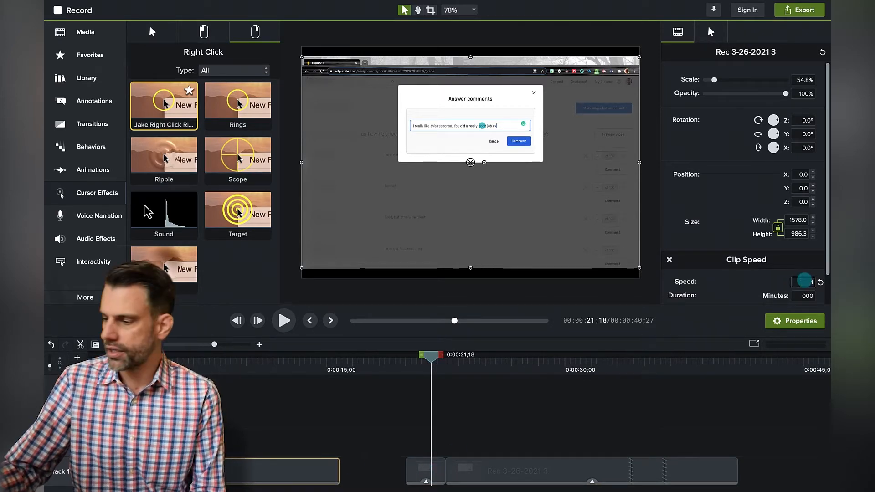
pyautogui.write('.72')
pyautogui.press('Return')
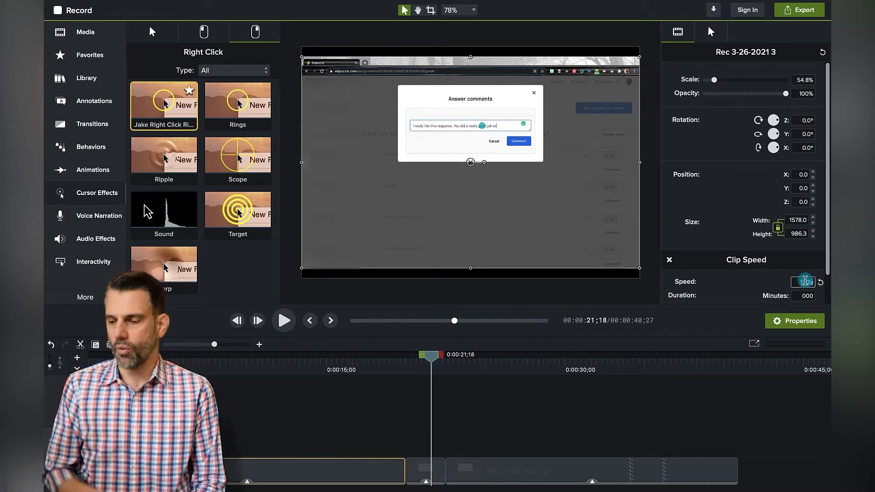
# Undo the first segment's speed change and the repositioning of the two segments that follow it
pyautogui.hotkey('ctrl', 'z')
pyautogui.hotkey('ctrl', 'z')
pyautogui.hotkey('ctrl', 'z')
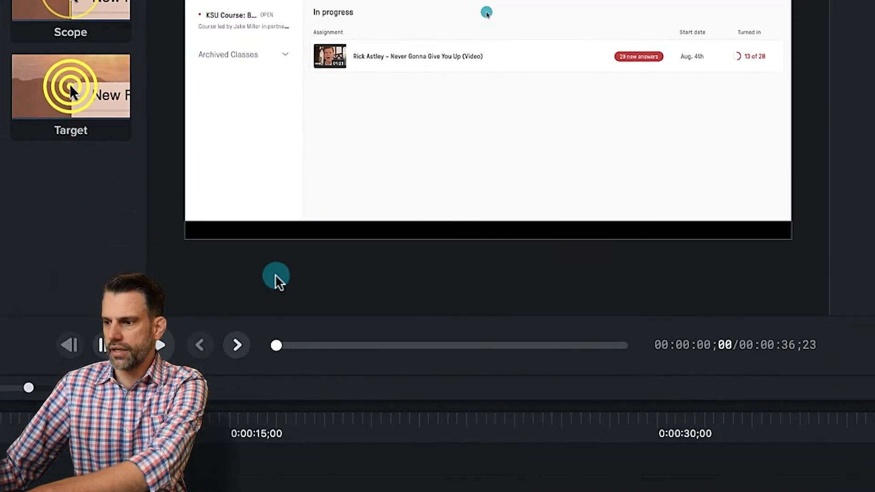
# Change the project dimensions with Fit to Visible, giving a 1578x986 canvas, and apply the setting
pyautogui.rightClick(325, 474)
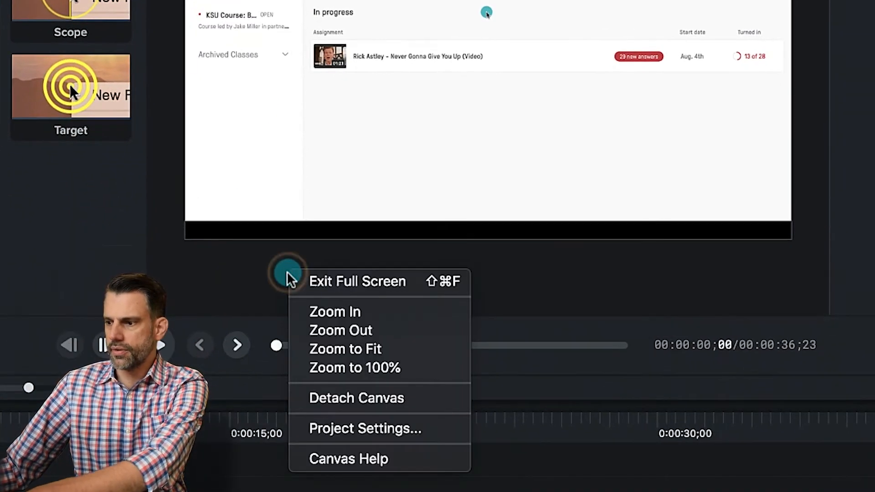
pyautogui.click(381, 429)
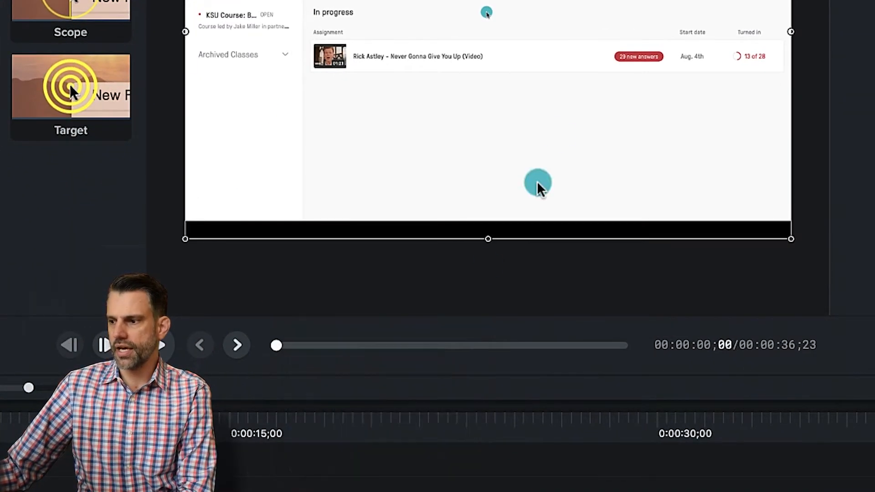
pyautogui.click(542, 120)
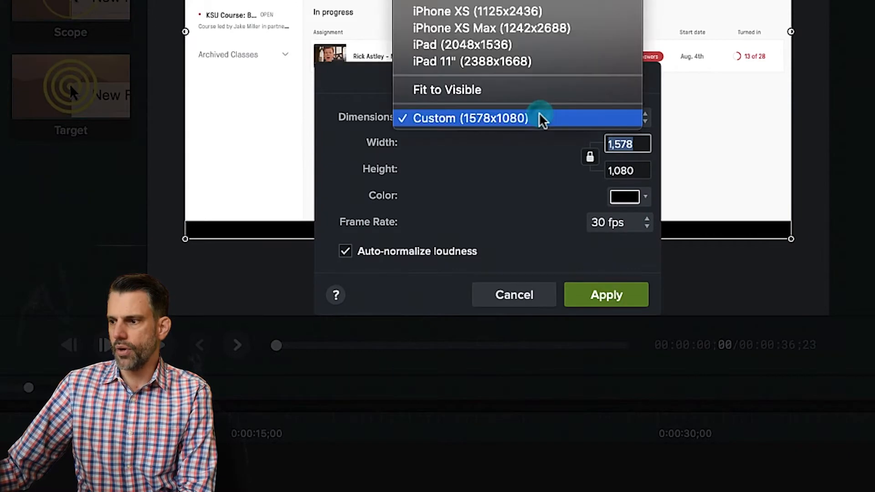
pyautogui.click(516, 96)
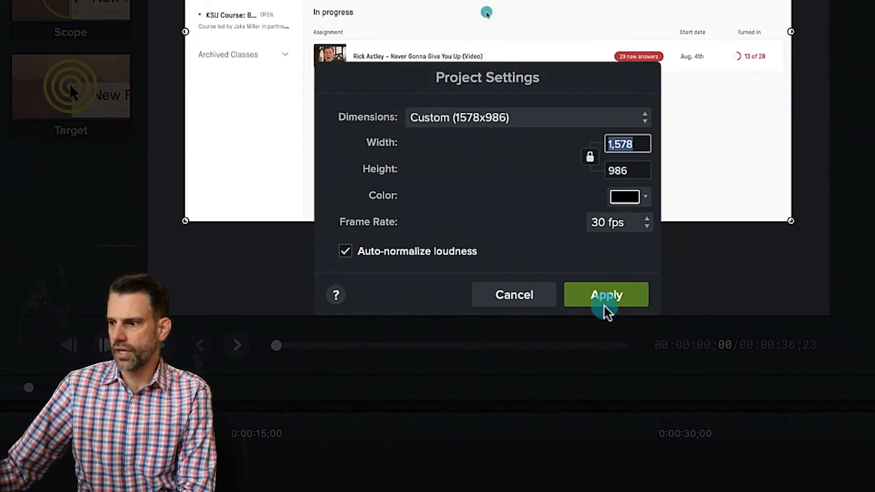
pyautogui.click(605, 301)
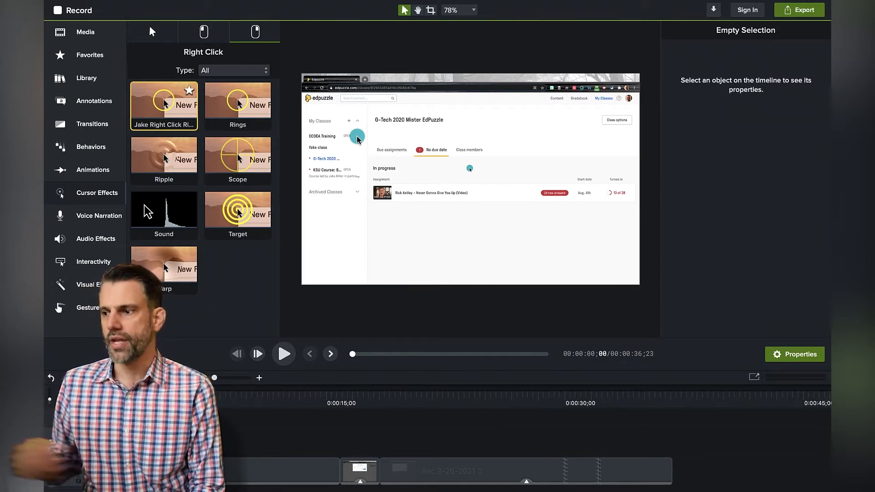
# Crop the browser tabs and address bar off the upper edge of the first segment, to a height of about 897
pyautogui.click(410, 89)
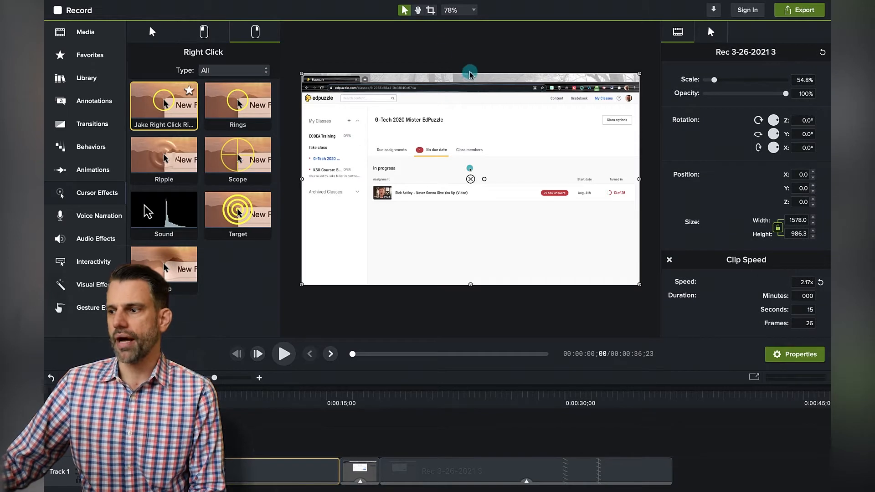
pyautogui.click(431, 10)
pyautogui.moveTo(469, 74); pyautogui.dragTo(467, 94)
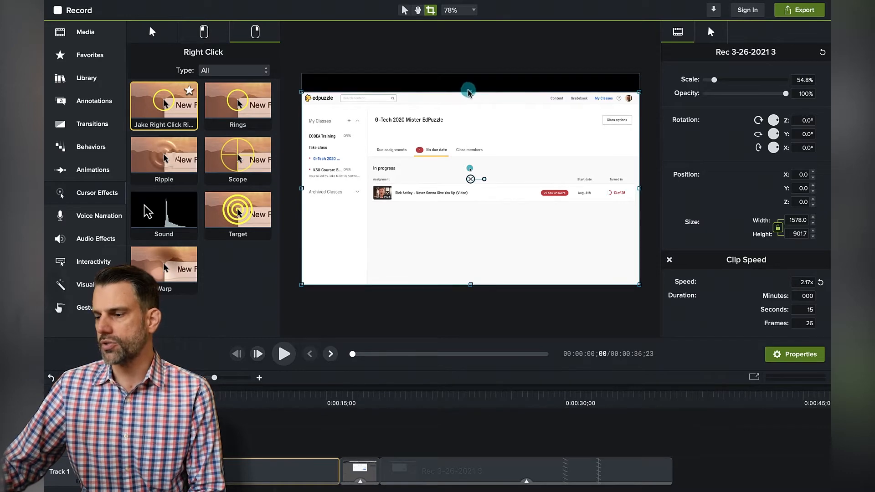
pyautogui.scroll(8, 468, 91)
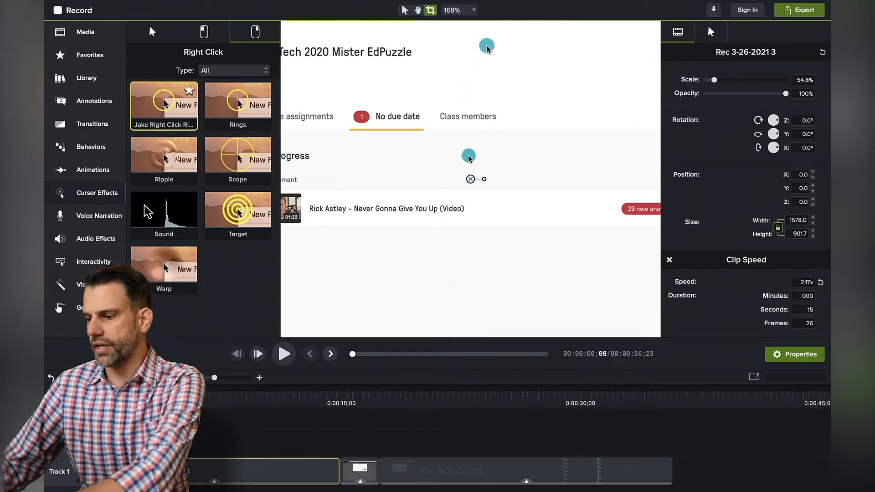
pyautogui.moveTo(488, 44); pyautogui.dragTo(483, 166)
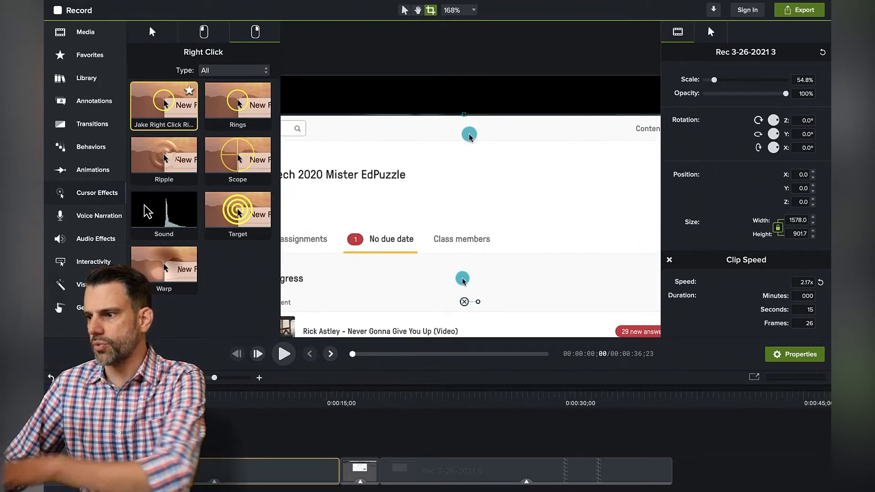
pyautogui.moveTo(467, 121)
pyautogui.mouseDown()
pyautogui.moveTo(476, 96)
pyautogui.moveTo(466, 91)
pyautogui.moveTo(465, 117)
pyautogui.mouseUp()
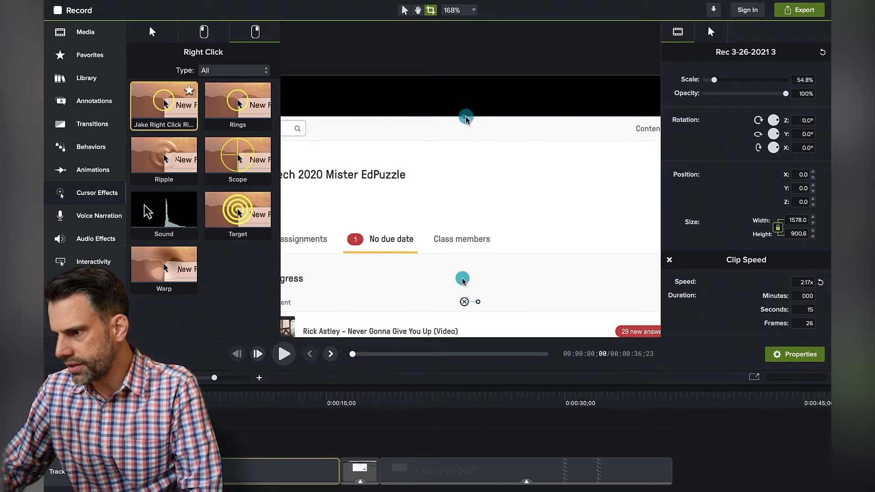
pyautogui.scroll(-5, 468, 125)
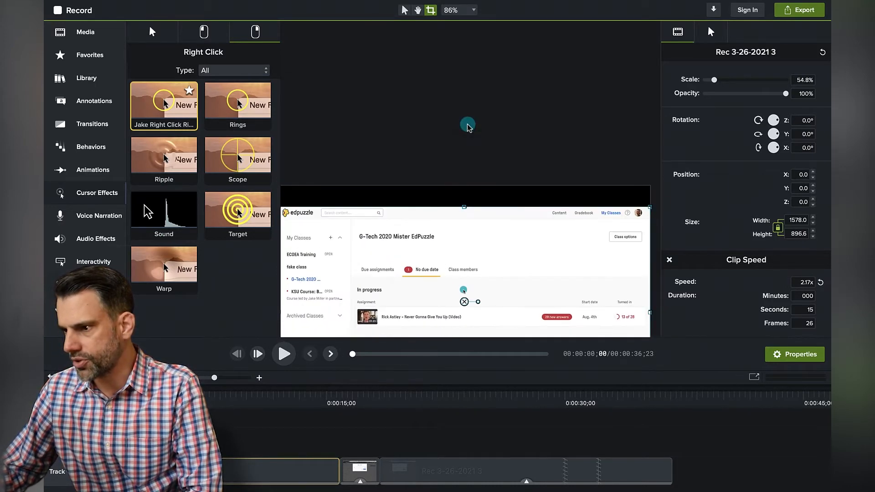
pyautogui.moveTo(455, 230); pyautogui.dragTo(463, 122)
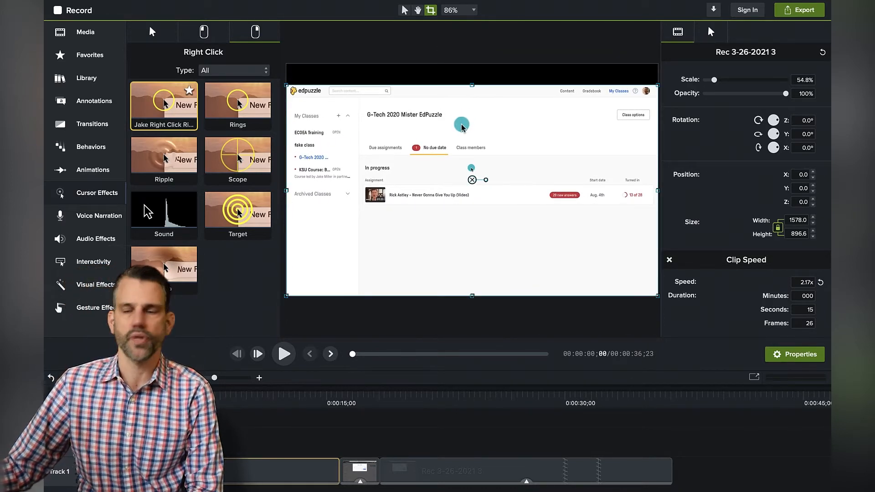
# Move the cropped first segment up on the canvas to Y 44, roughly centring it vertically
pyautogui.click(401, 10)
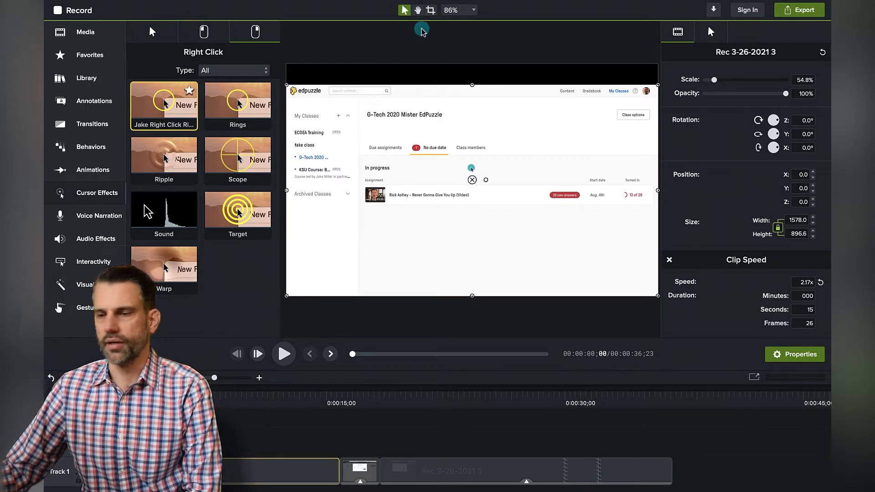
pyautogui.moveTo(449, 209); pyautogui.dragTo(449, 199)
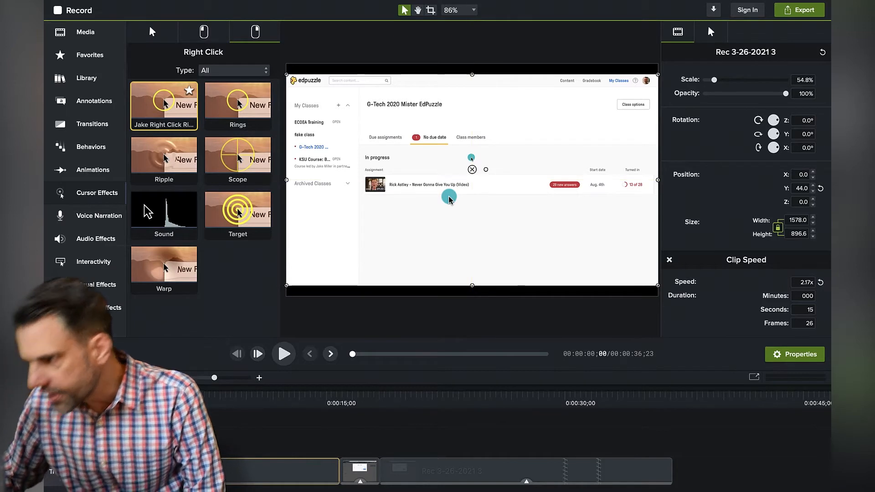
pyautogui.click(421, 305)
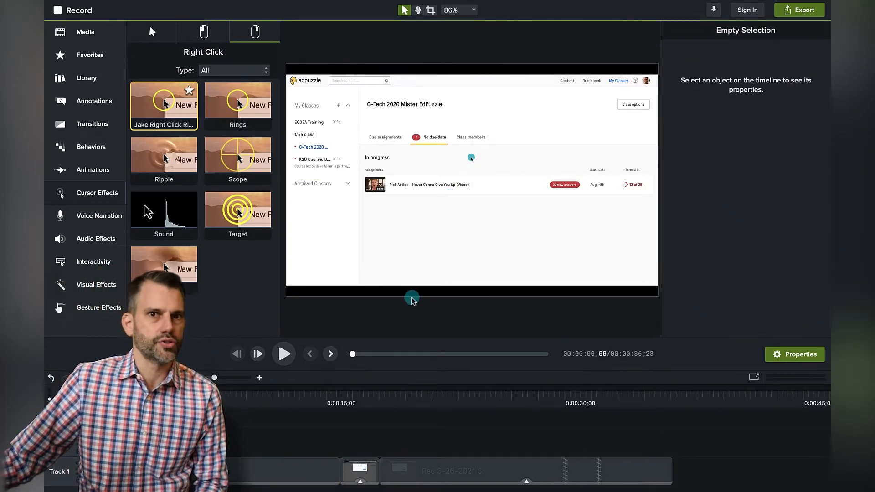
# Set the canvas background color to white in the project settings and apply it
pyautogui.rightClick(410, 299)
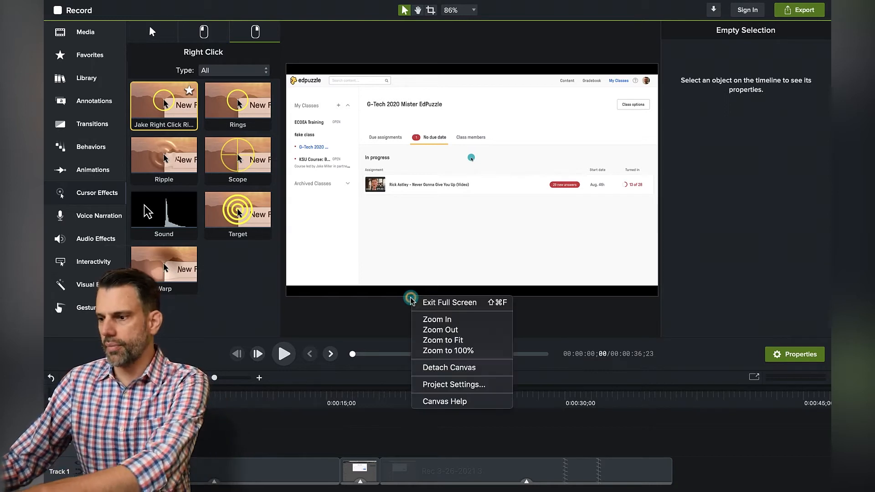
pyautogui.click(448, 384)
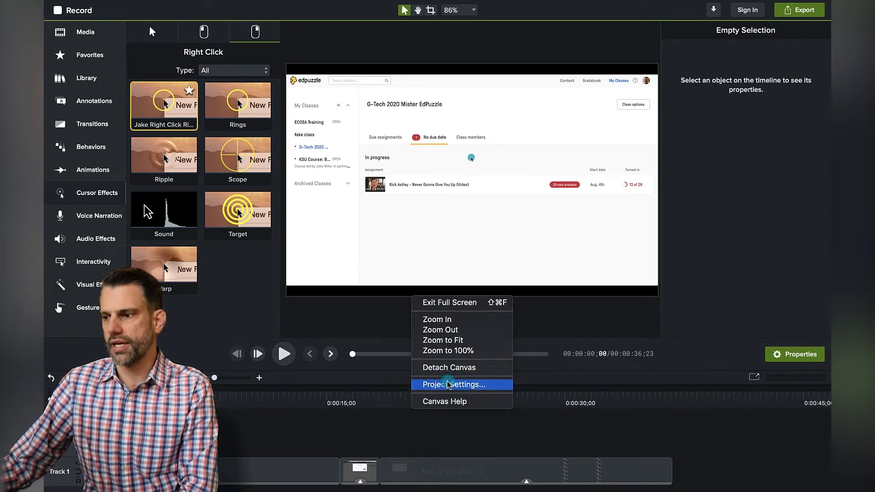
pyautogui.click(556, 273)
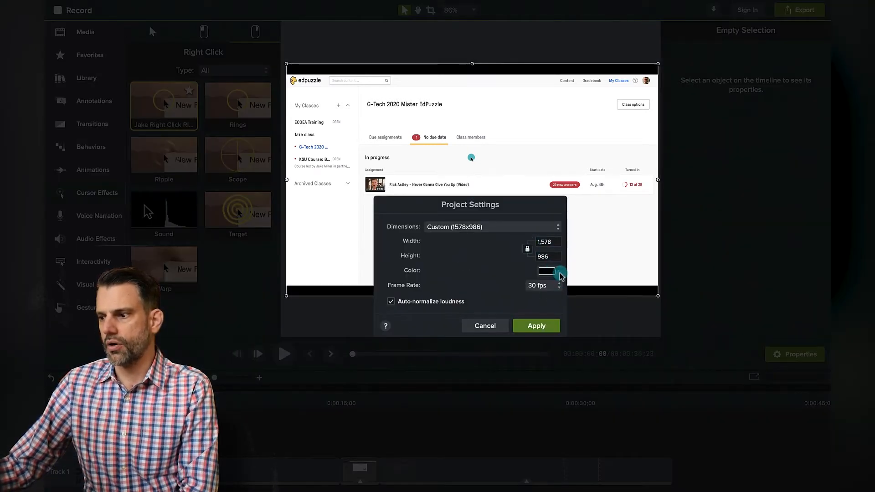
pyautogui.click(497, 322)
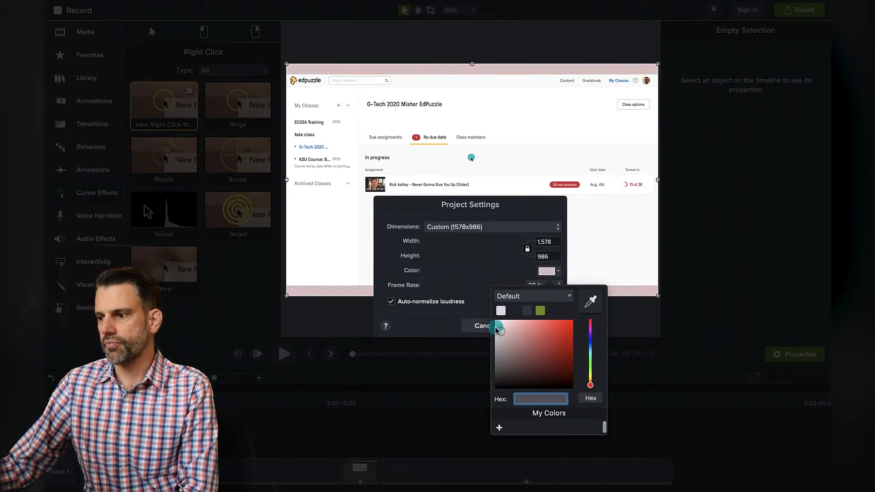
pyautogui.click(492, 243)
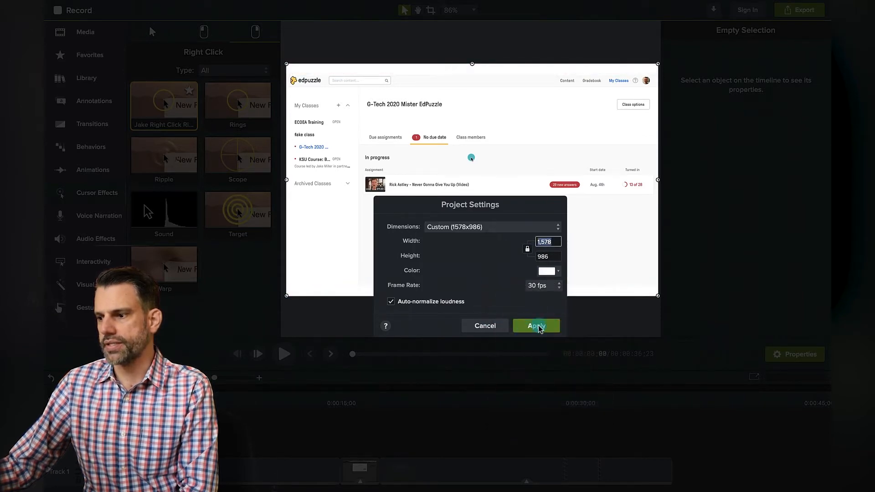
pyautogui.click(533, 326)
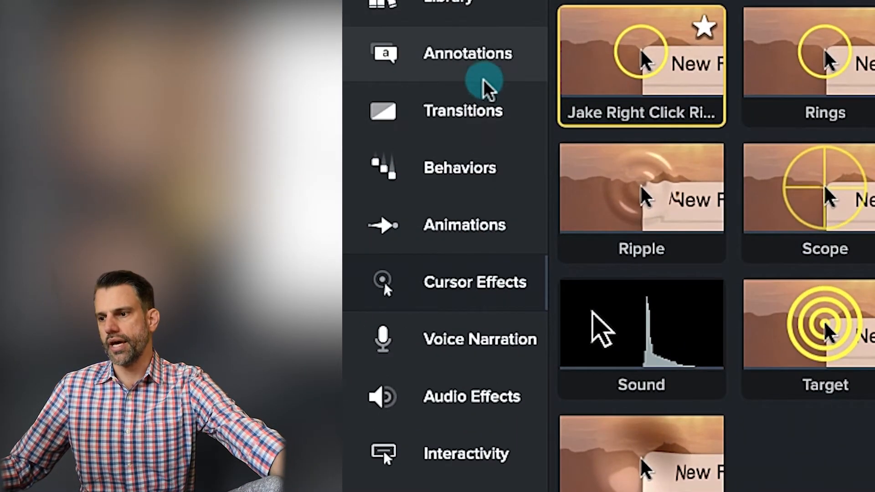
# Add a Custom animation to the first recording segment at about 0:00:03;14
pyautogui.click(499, 224)
pyautogui.moveTo(517, 83); pyautogui.dragTo(150, 438)
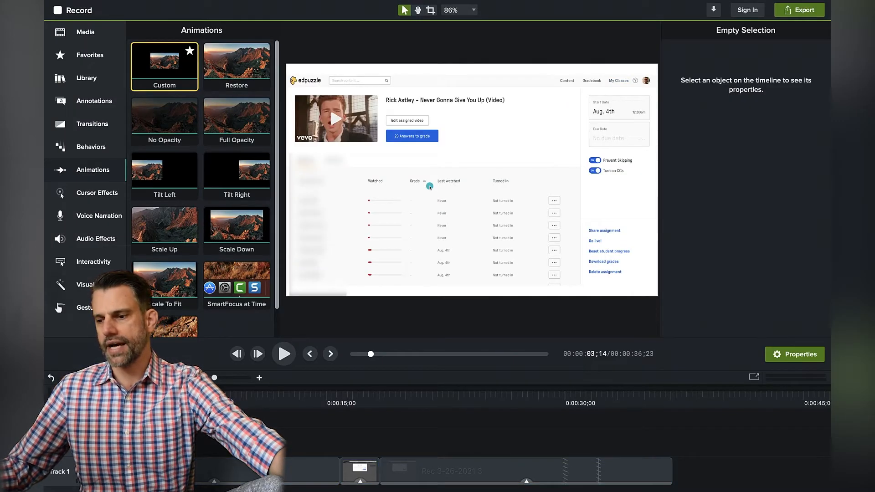
pyautogui.moveTo(215, 378); pyautogui.dragTo(222, 378)
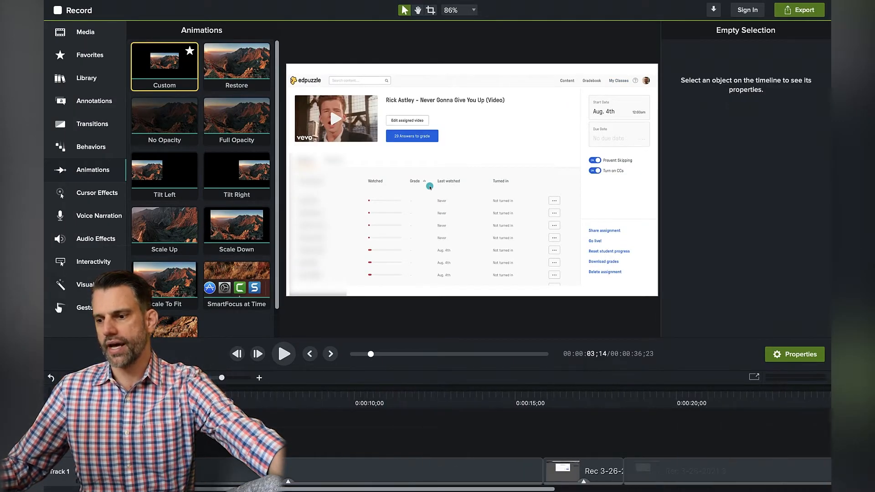
pyautogui.hscroll(-2, 460, 440)
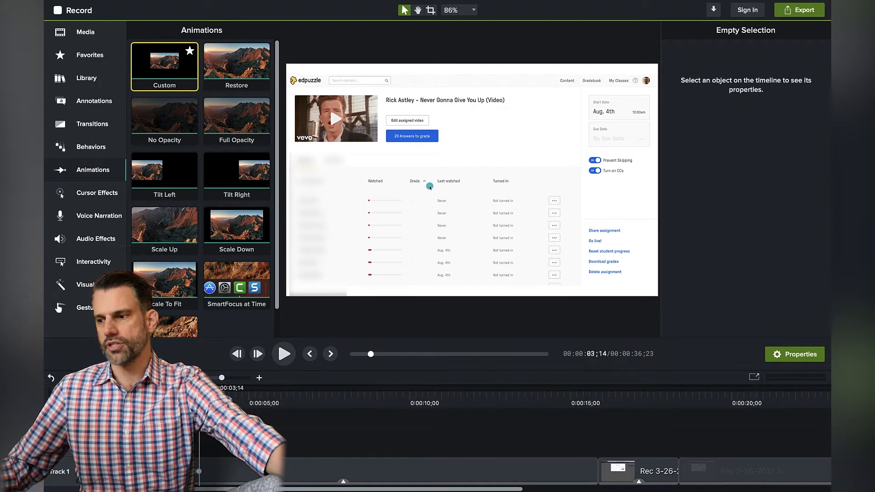
# Retime the first segment's Custom animation to start at about 0:00:01;29 and end at about 0:00:04;03
pyautogui.moveTo(200, 391); pyautogui.dragTo(225, 392)
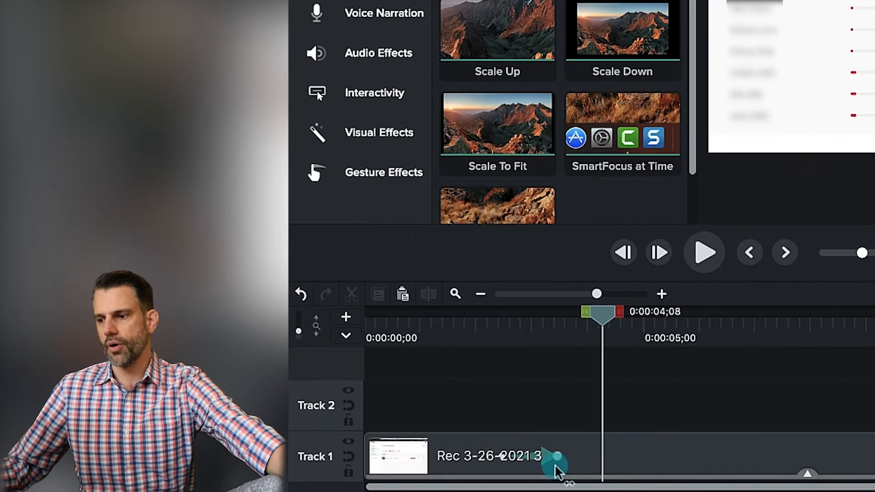
pyautogui.moveTo(198, 471); pyautogui.dragTo(199, 471)
pyautogui.moveTo(556, 458); pyautogui.dragTo(594, 456)
pyautogui.moveTo(502, 457); pyautogui.dragTo(473, 458)
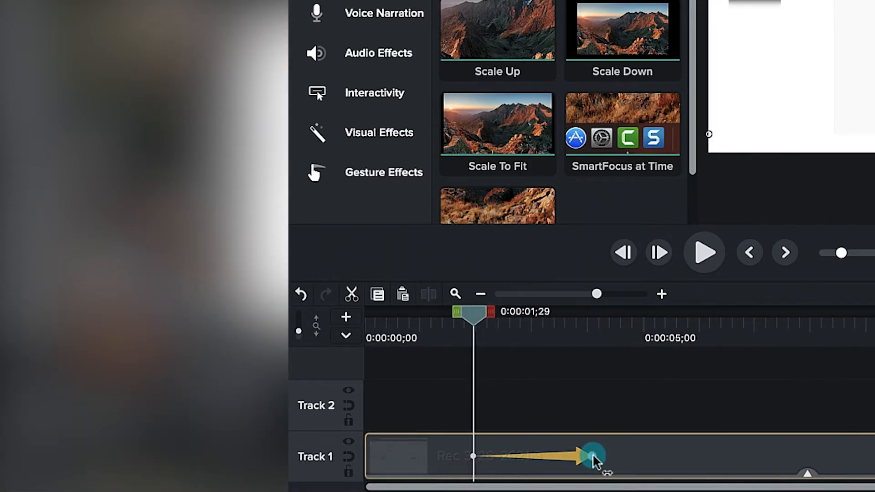
pyautogui.moveTo(593, 460); pyautogui.dragTo(593, 461)
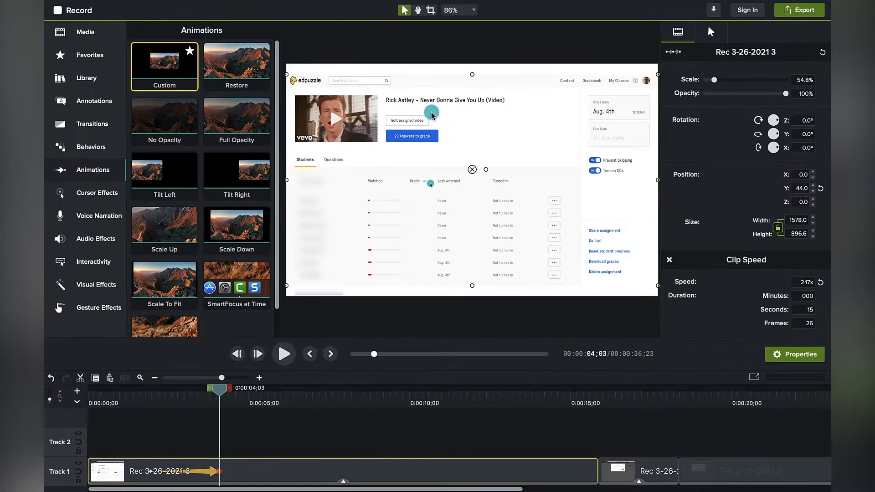
# At the end of the first animation, enlarge the clip to about 82% scale, reposition it to X 357.2, Y 7.5, and preview the zoom
pyautogui.scroll(-3, 432, 113)
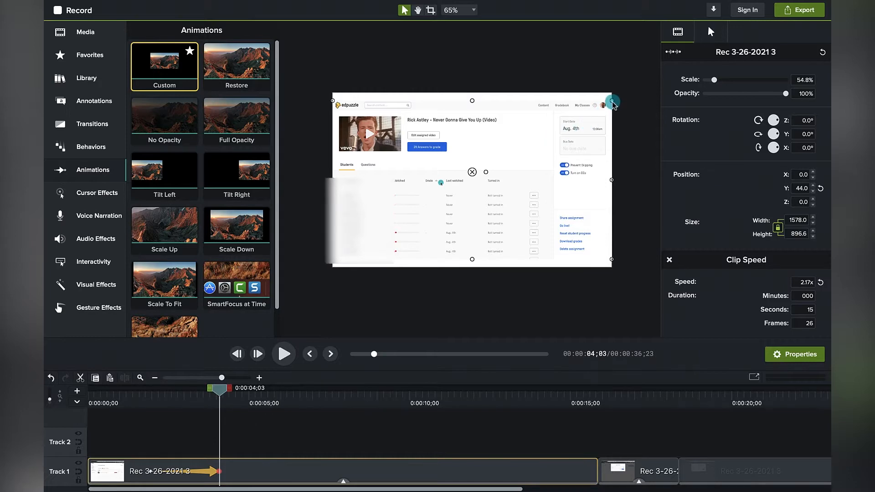
pyautogui.moveTo(611, 103); pyautogui.dragTo(665, 90)
pyautogui.moveTo(332, 268); pyautogui.dragTo(270, 304)
pyautogui.moveTo(397, 195); pyautogui.dragTo(460, 193)
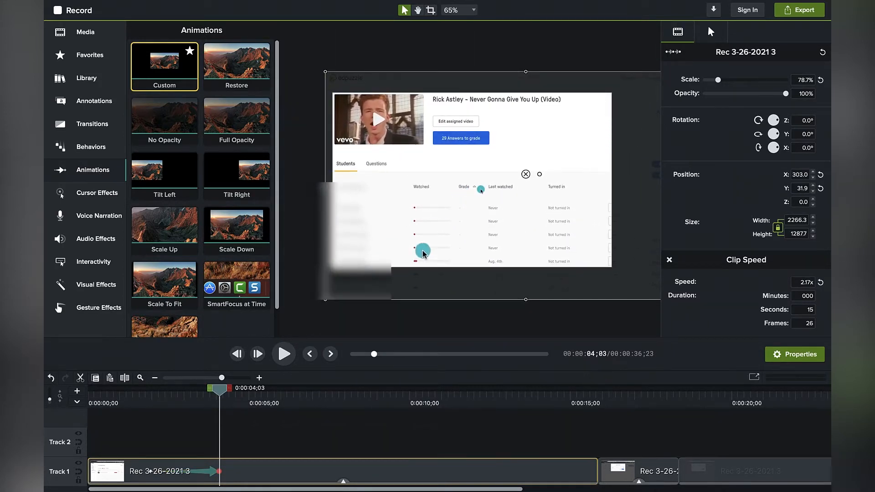
pyautogui.moveTo(325, 300); pyautogui.dragTo(308, 311)
pyautogui.moveTo(410, 222); pyautogui.dragTo(430, 222)
pyautogui.click(144, 399)
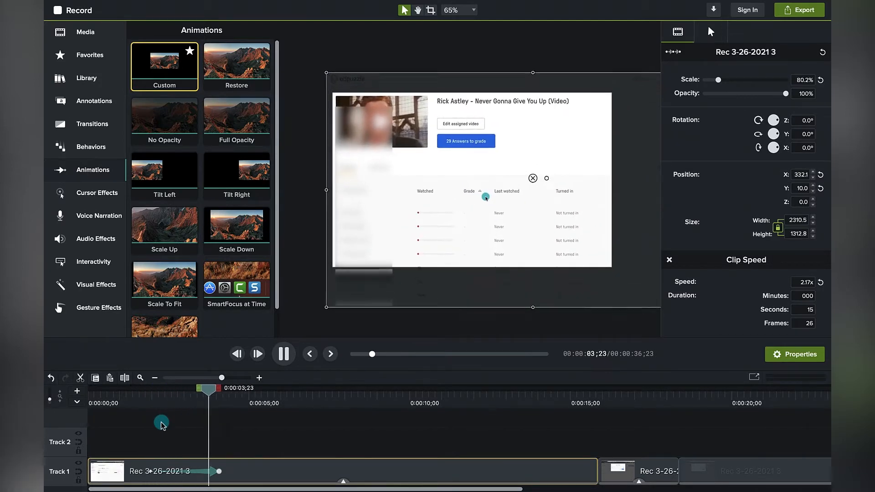
pyautogui.press('space')
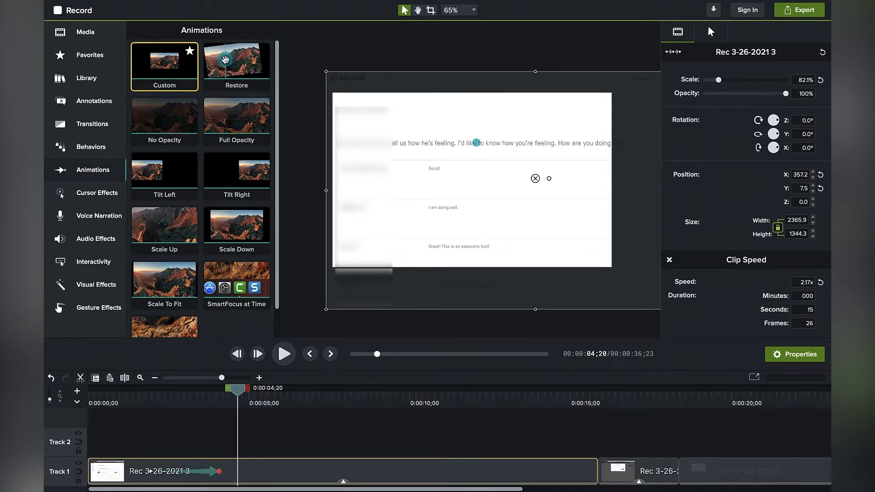
# Add a Restore animation to the first segment just after the zoom-in, stretch it to almost six seconds, and preview the zoom-out
pyautogui.moveTo(224, 62); pyautogui.dragTo(255, 472)
pyautogui.click(229, 401)
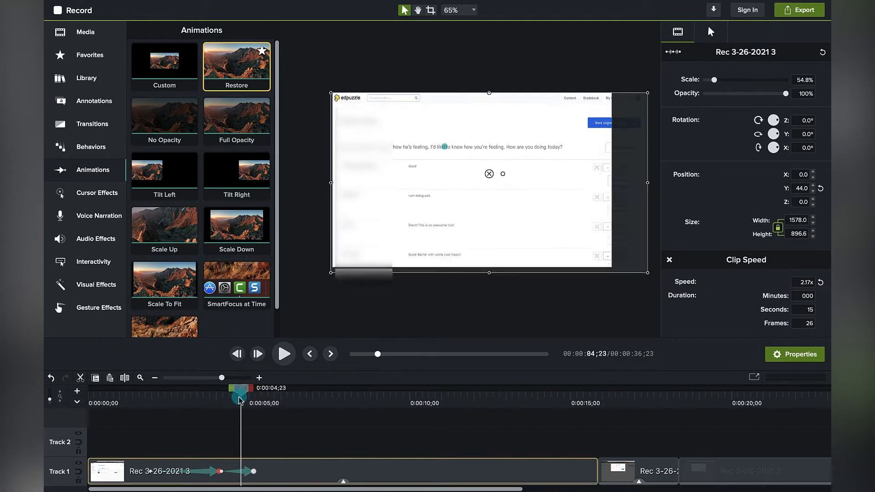
pyautogui.moveTo(230, 403); pyautogui.dragTo(228, 402)
pyautogui.moveTo(243, 471); pyautogui.dragTo(275, 472)
pyautogui.click(230, 402)
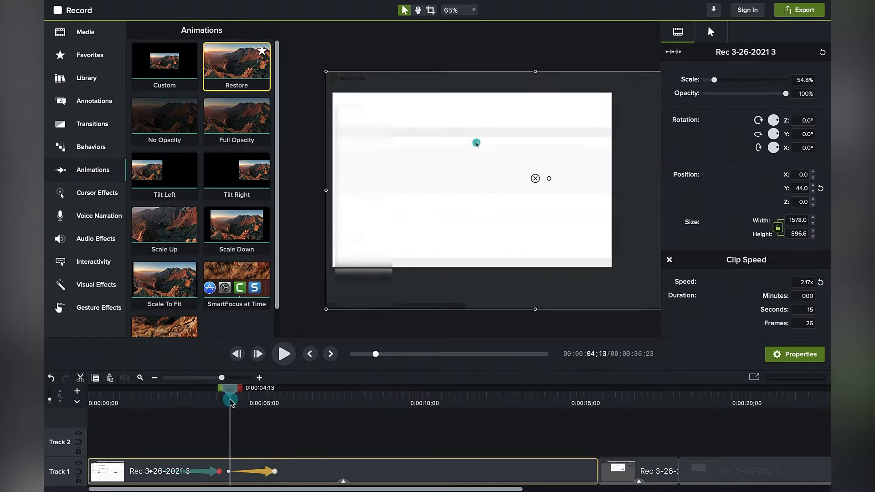
pyautogui.click(261, 446)
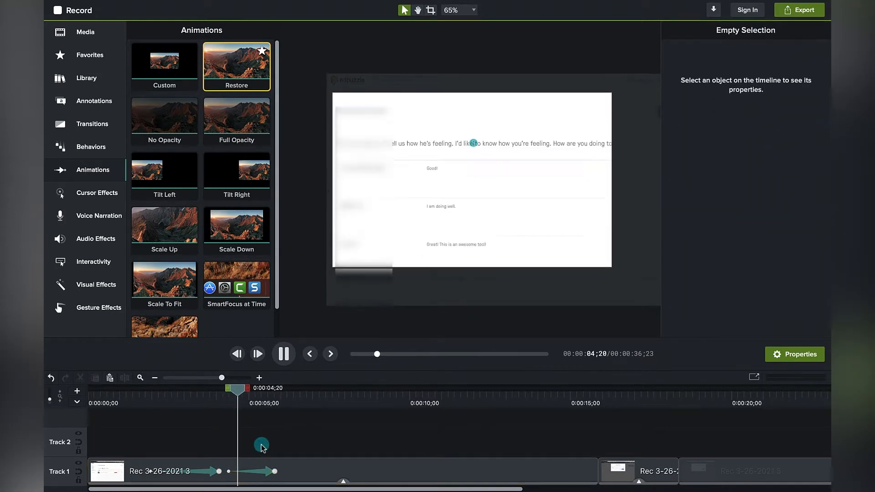
pyautogui.press('space')
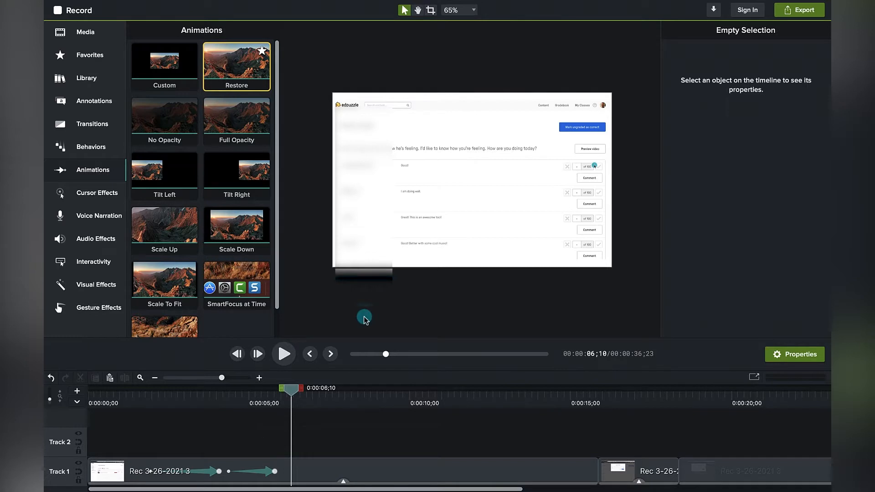
# Add a Custom animation ending at 0:00:08;00, enlarging the clip to 83.6% at about X -387, Y 33 to show the grading boxes
pyautogui.moveTo(164, 67); pyautogui.dragTo(346, 474)
pyautogui.press('super+minus')
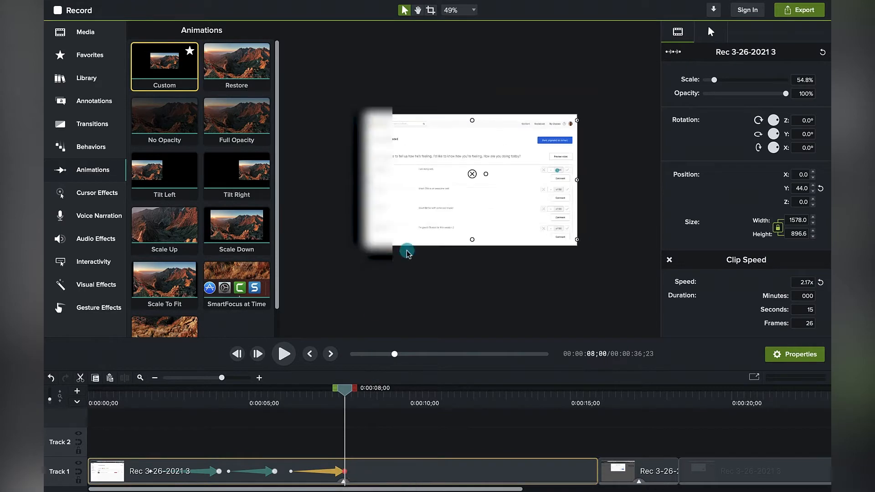
pyautogui.moveTo(368, 240); pyautogui.dragTo(312, 299)
pyautogui.moveTo(470, 164); pyautogui.dragTo(474, 137)
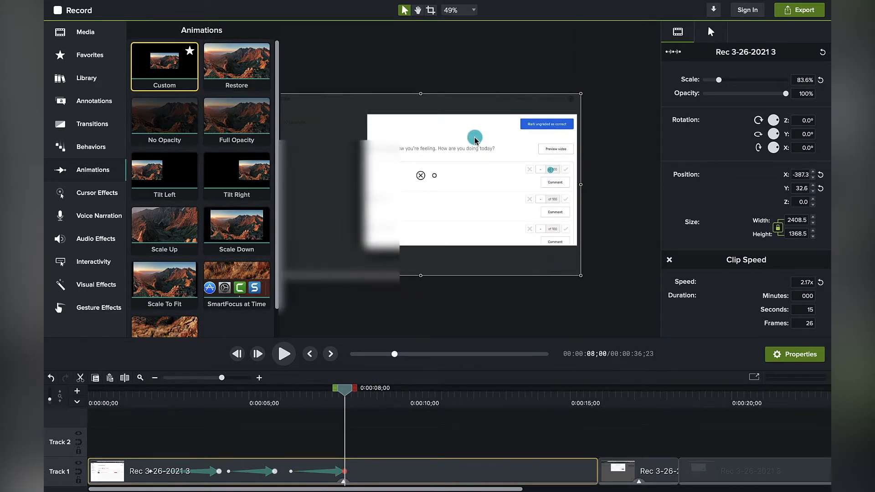
# Enlarge the clip at 0:00:08;00 further to 99.7%, place it at X -646.7, Y -46.7, and preview the animation
pyautogui.press('super+minus')
pyautogui.moveTo(340, 240); pyautogui.dragTo(332, 261)
pyautogui.moveTo(490, 162)
pyautogui.mouseDown()
pyautogui.moveTo(492, 155)
pyautogui.moveTo(488, 161)
pyautogui.mouseUp()
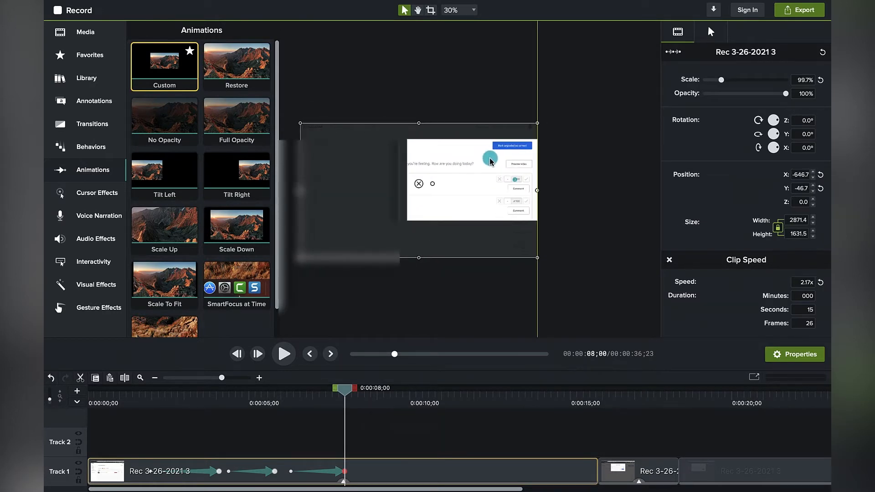
pyautogui.scroll(5, 428, 201)
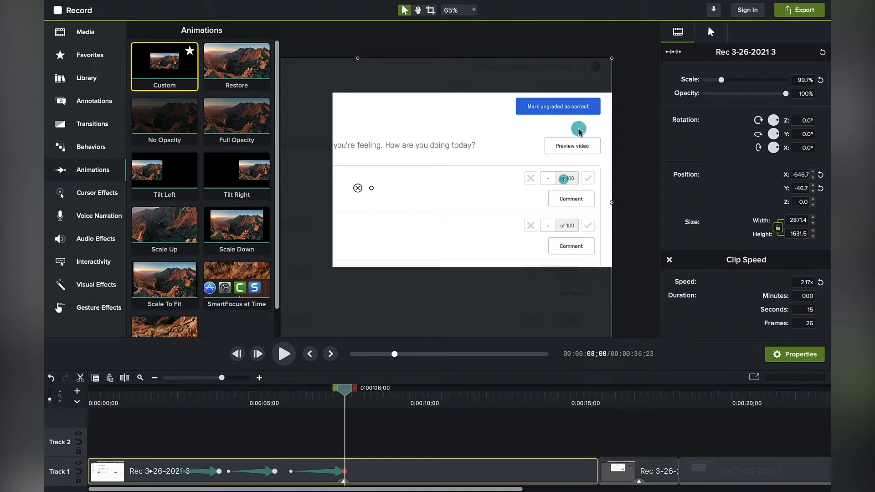
pyautogui.click(637, 139)
pyautogui.scroll(3, 502, 179)
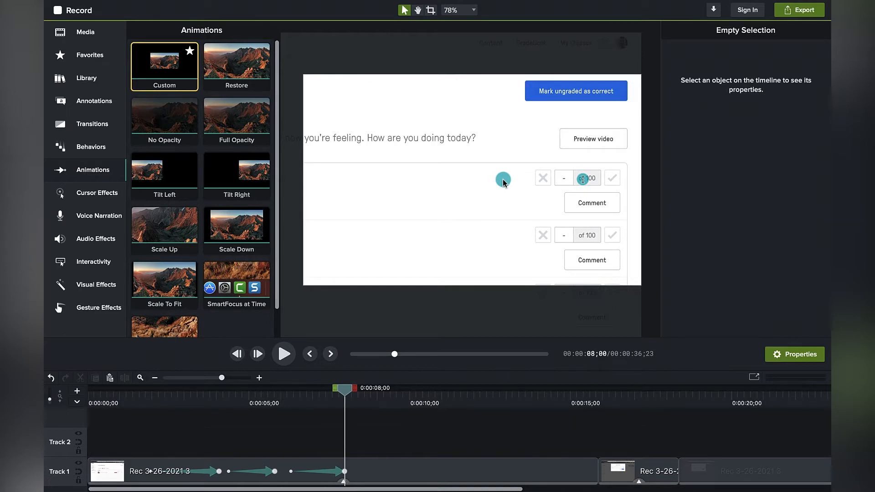
pyautogui.click(288, 393)
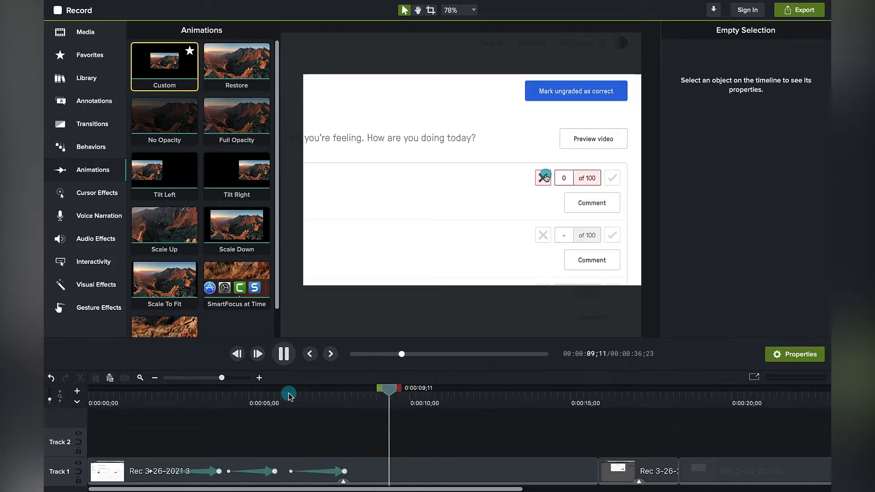
pyautogui.press('space')
pyautogui.scroll(-3, 360, 213)
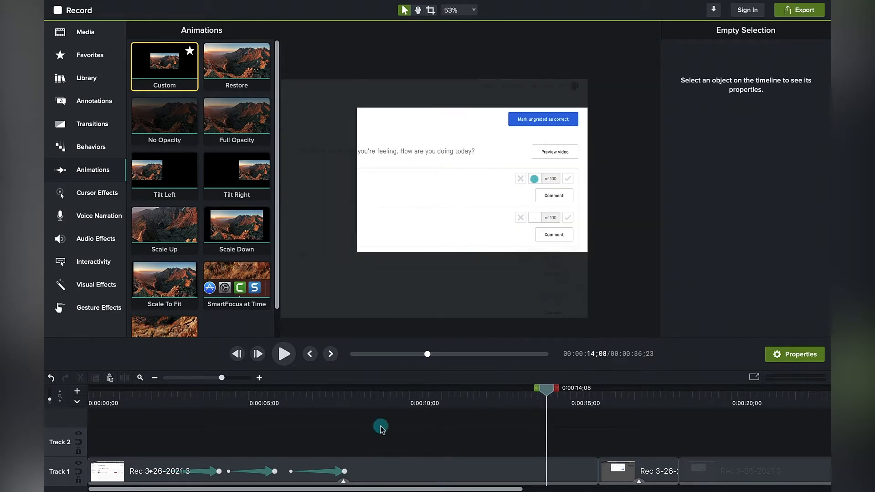
# Rescale the 0:00:08;00 animation's end state to 76.8% at about X -233, Y 227 so more answers fit, and play it through
pyautogui.click(345, 473)
pyautogui.scroll(-3, 373, 293)
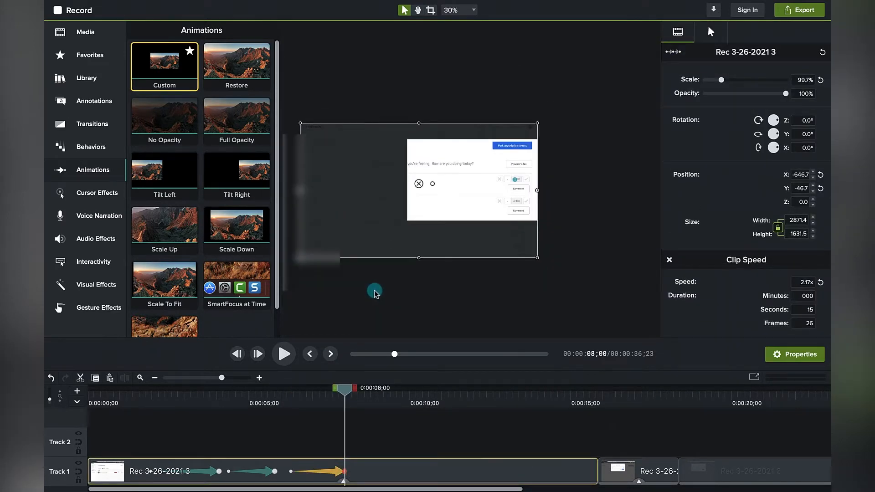
pyautogui.scroll(1, 322, 271)
pyautogui.scroll(-2, 296, 275)
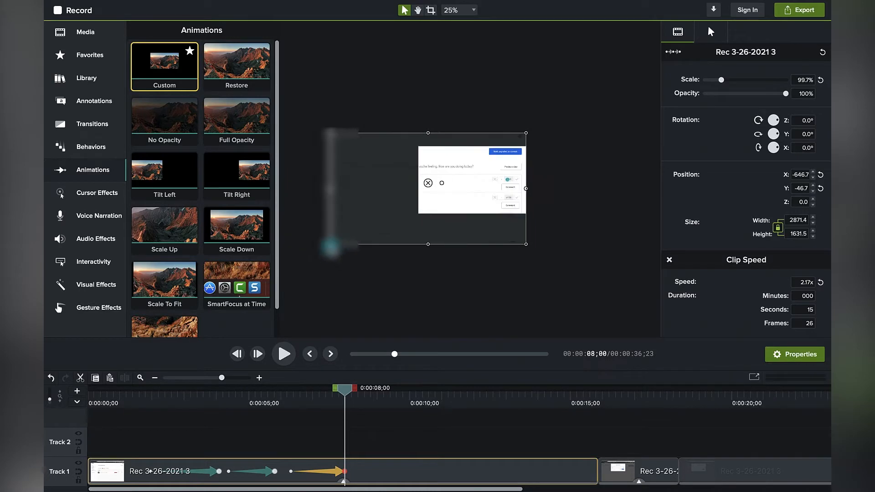
pyautogui.moveTo(328, 245); pyautogui.dragTo(386, 212)
pyautogui.moveTo(433, 195); pyautogui.dragTo(433, 189)
pyautogui.moveTo(526, 206); pyautogui.dragTo(531, 210)
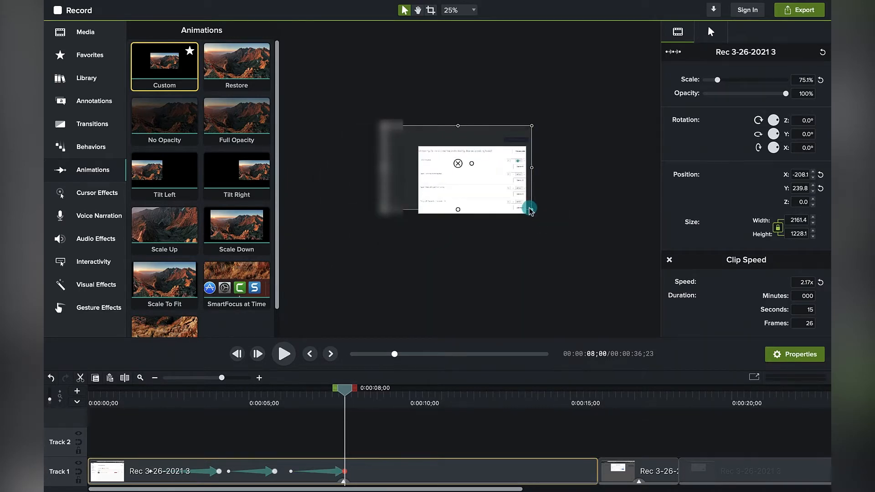
pyautogui.scroll(4, 573, 200)
pyautogui.click(301, 426)
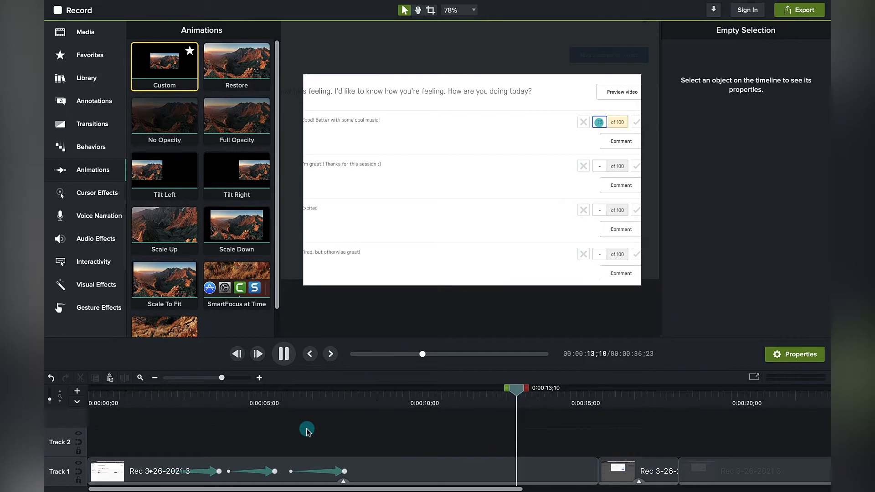
pyautogui.press('space')
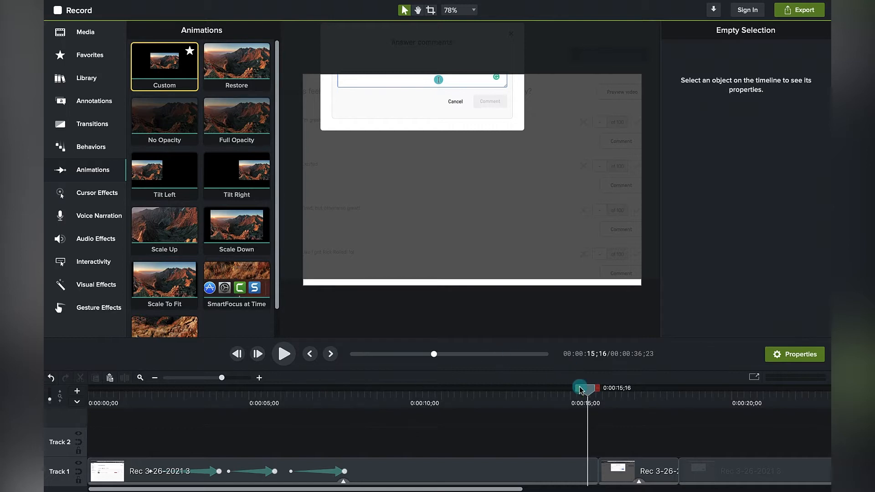
# Add a short Custom animation ending at 0:00:15;02 that moves the clip down to Y -71.9, framing the Answer comments dialog, and preview it
pyautogui.moveTo(586, 392); pyautogui.dragTo(551, 398)
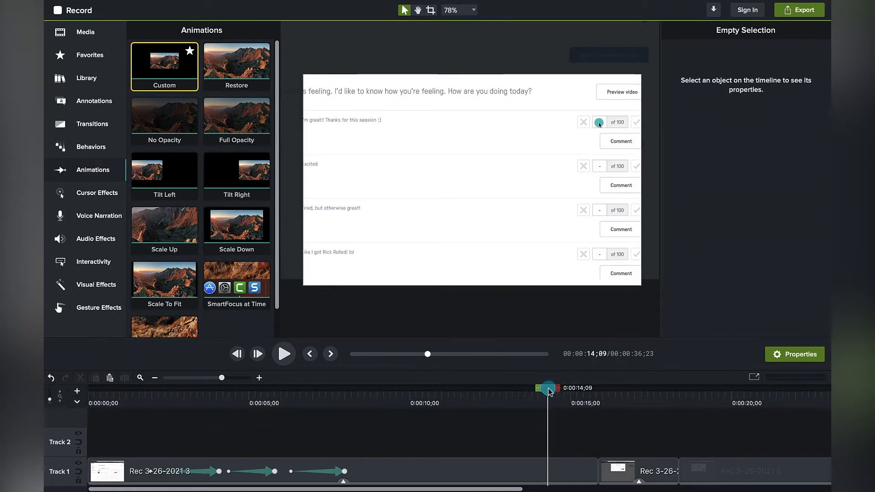
pyautogui.moveTo(164, 67); pyautogui.dragTo(583, 471)
pyautogui.click(573, 472)
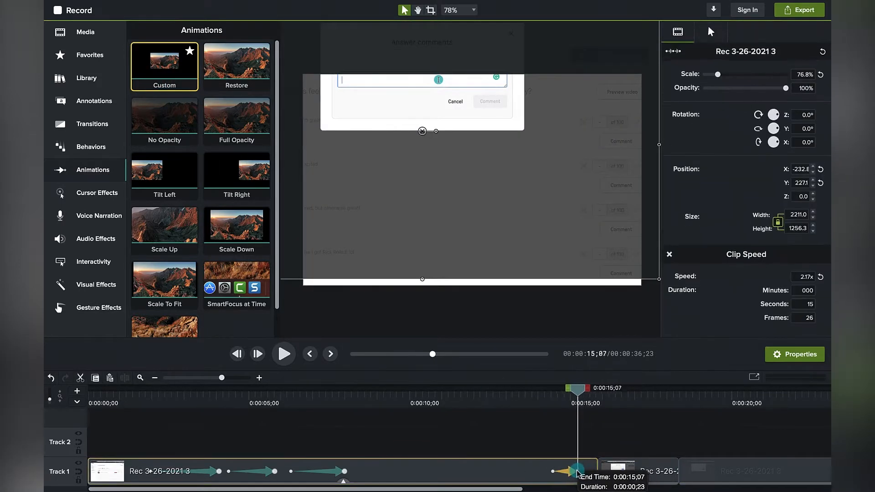
pyautogui.moveTo(392, 109); pyautogui.dragTo(395, 175)
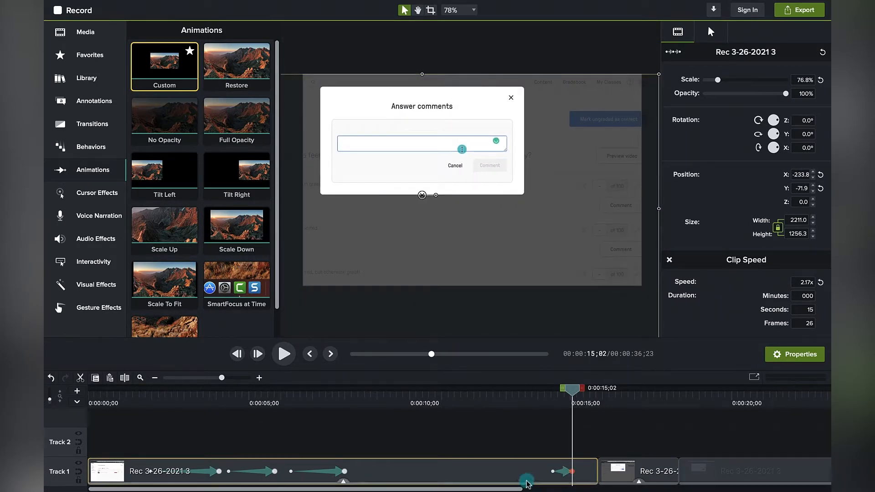
pyautogui.click(543, 391)
pyautogui.click(550, 444)
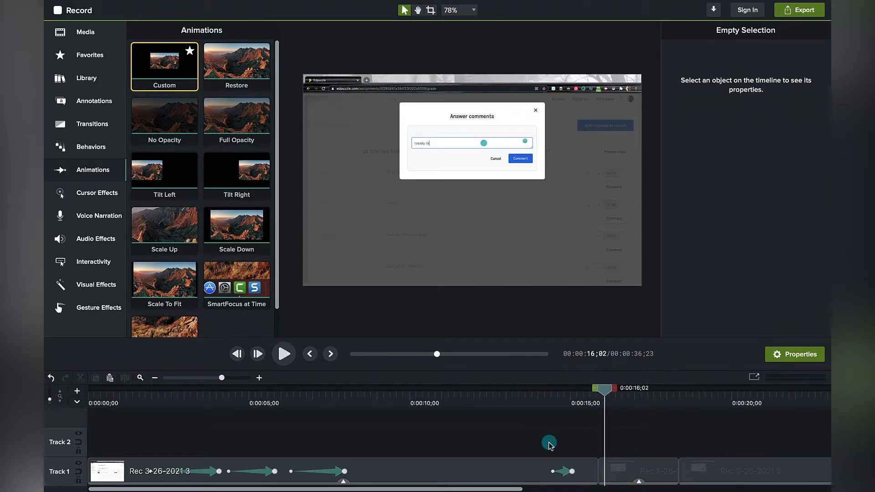
# Copy the properties from the end of the first segment, paste them onto the second segment, and play through the join
pyautogui.moveTo(594, 393)
pyautogui.mouseDown()
pyautogui.moveTo(584, 394)
pyautogui.moveTo(614, 396)
pyautogui.moveTo(589, 395)
pyautogui.mouseUp()
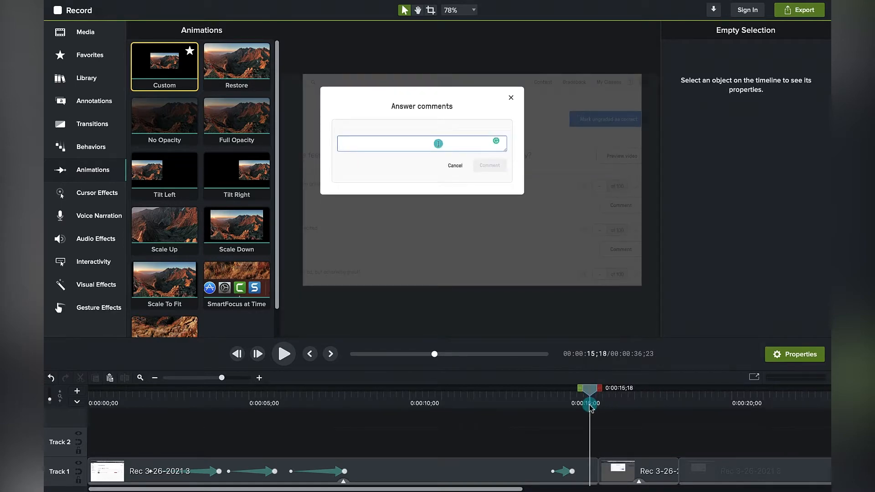
pyautogui.click(591, 474)
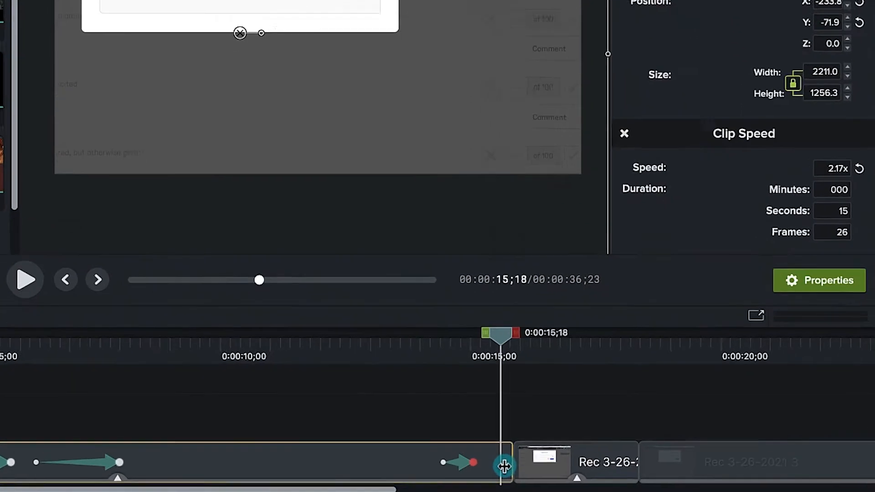
pyautogui.rightClick(503, 466)
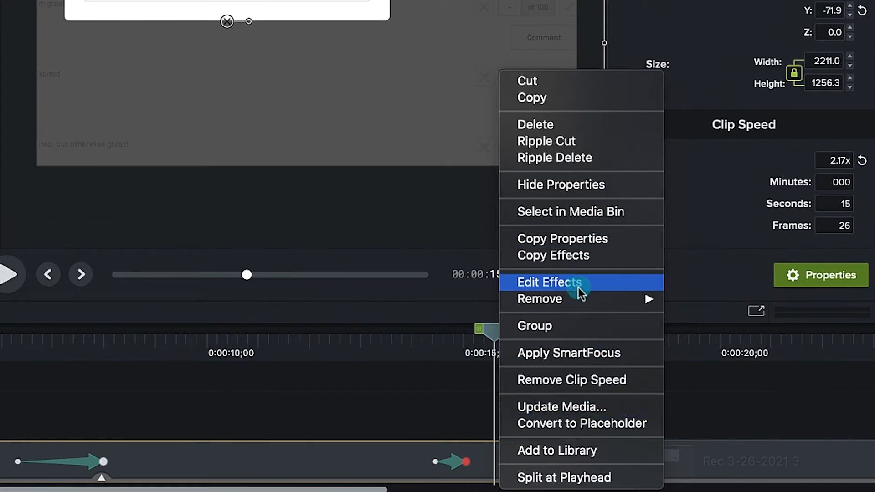
pyautogui.click(587, 242)
pyautogui.moveTo(499, 336); pyautogui.dragTo(534, 328)
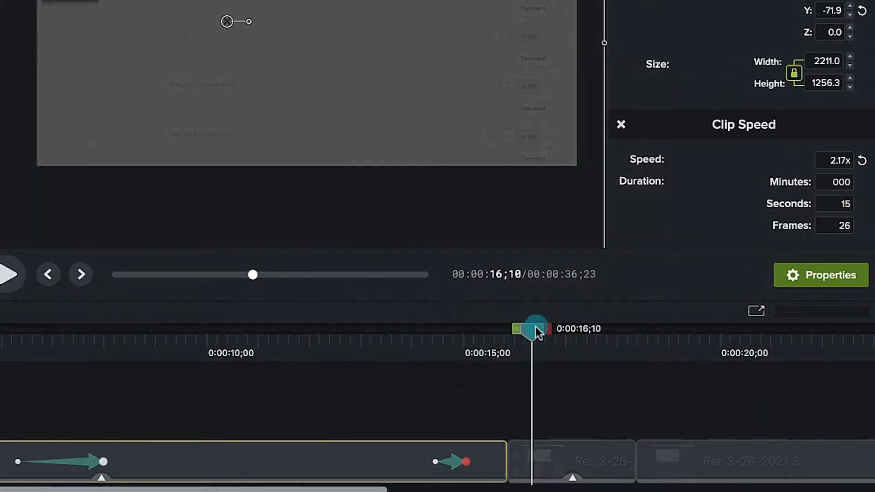
pyautogui.click(570, 453)
pyautogui.rightClick(570, 455)
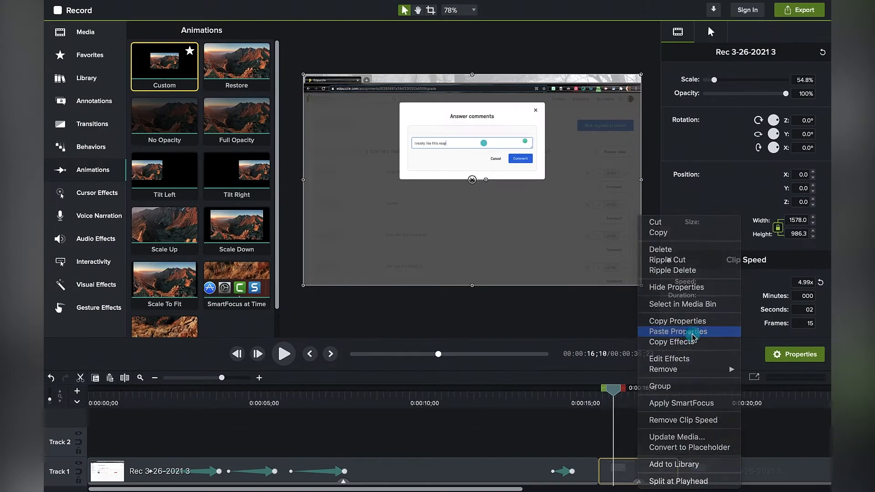
pyautogui.click(692, 332)
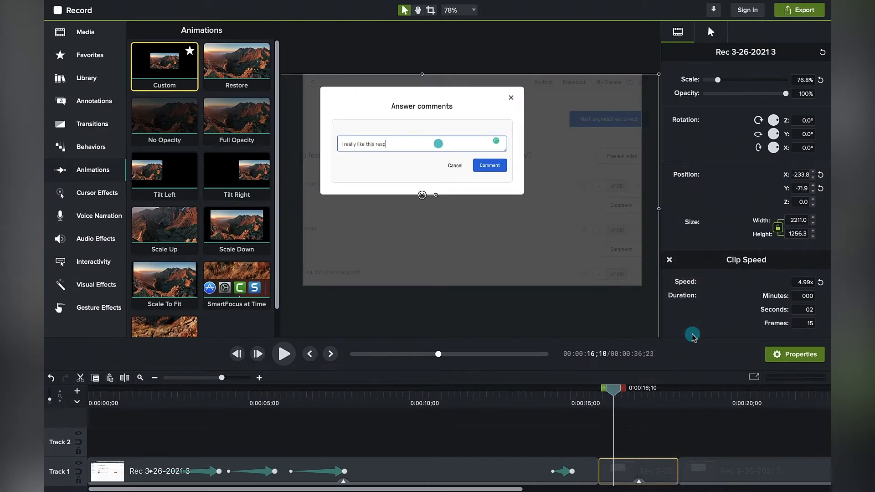
pyautogui.moveTo(612, 390); pyautogui.dragTo(606, 397)
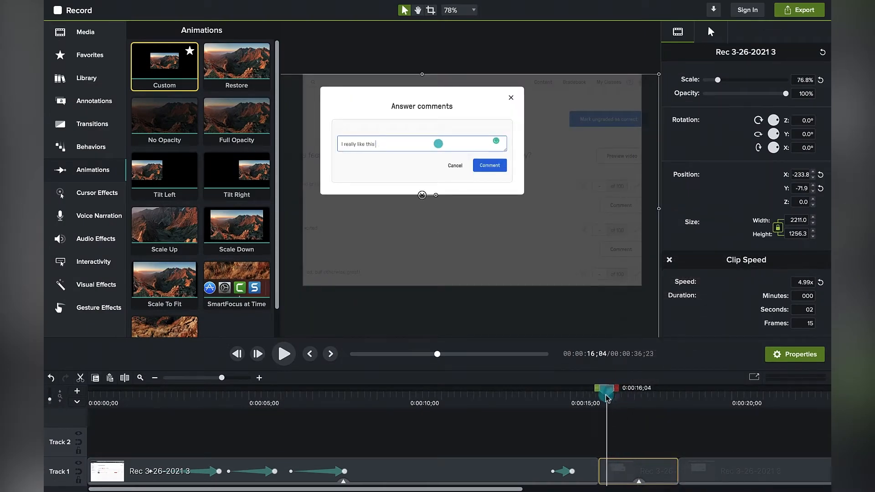
pyautogui.click(557, 446)
pyautogui.press('space')
pyautogui.press('space')
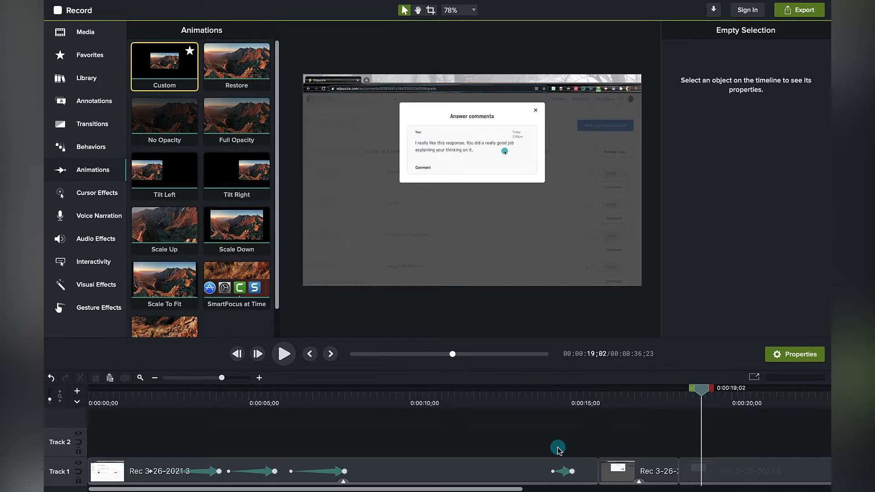
# Paste the copied properties onto the third segment and play through the join from the second segment
pyautogui.click(716, 468)
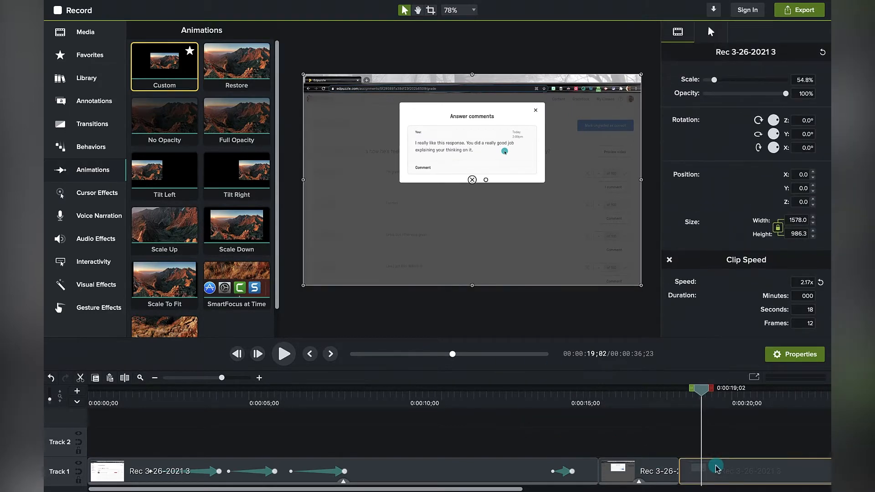
pyautogui.rightClick(716, 468)
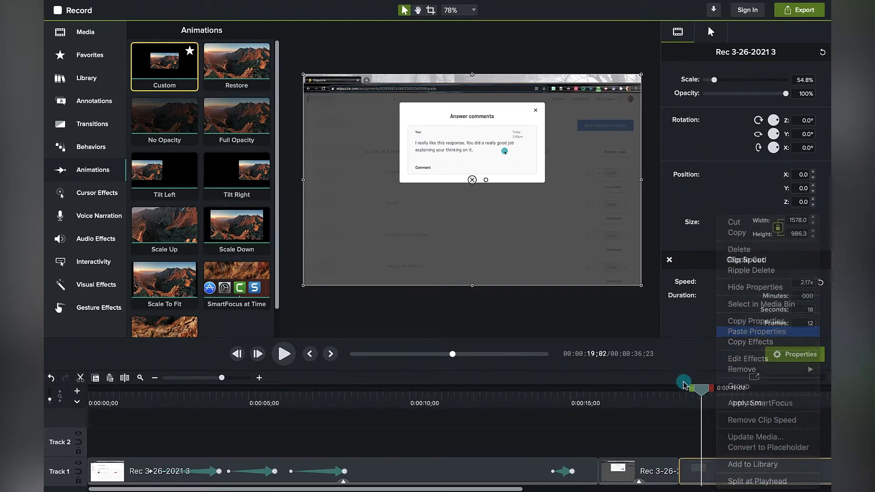
pyautogui.click(745, 334)
pyautogui.click(680, 429)
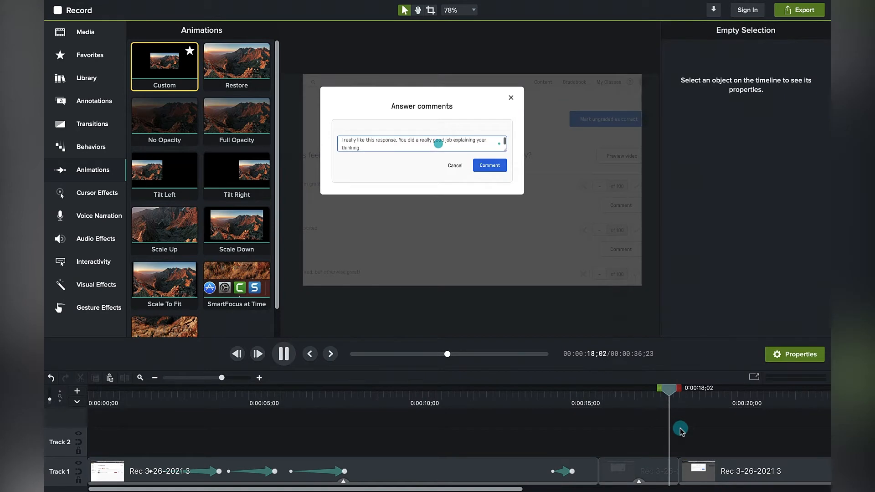
pyautogui.press('space')
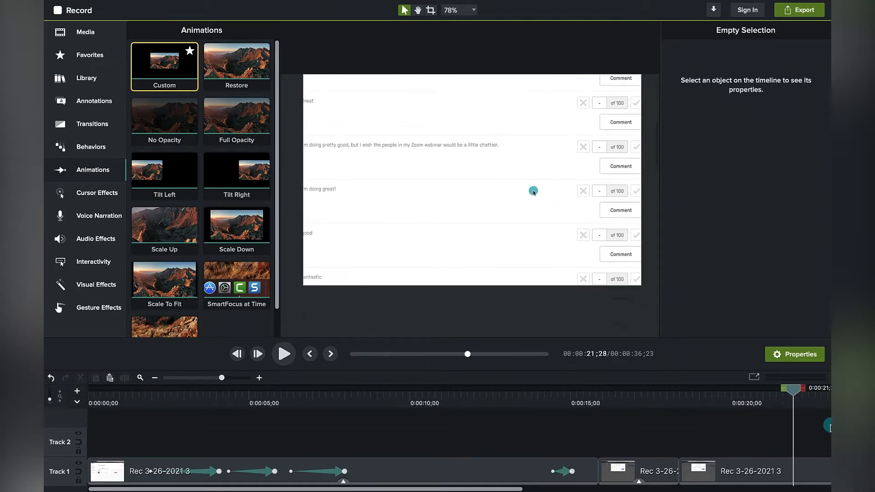
pyautogui.press('space')
# Try a Restore animation near the start of the third segment, preview it, and delete it
pyautogui.moveTo(237, 64); pyautogui.dragTo(730, 476)
pyautogui.moveTo(726, 390); pyautogui.dragTo(673, 392)
pyautogui.press('space')
pyautogui.press('space')
pyautogui.hscroll(1, 716, 430)
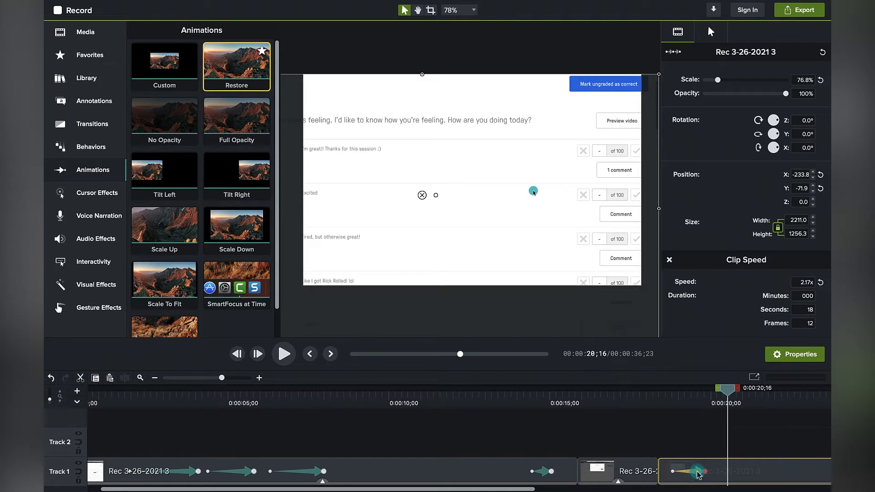
pyautogui.press('Delete')
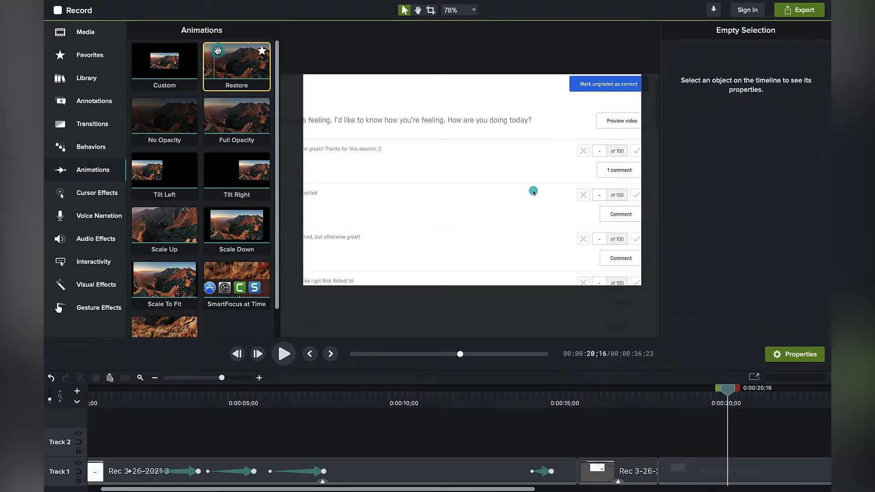
# Add a Custom animation at the third segment's start that shrinks the clip to about 1735 × 986 at X -47.4, Y 49.0, lengthen it slightly, and preview it
pyautogui.moveTo(164, 63); pyautogui.dragTo(695, 471)
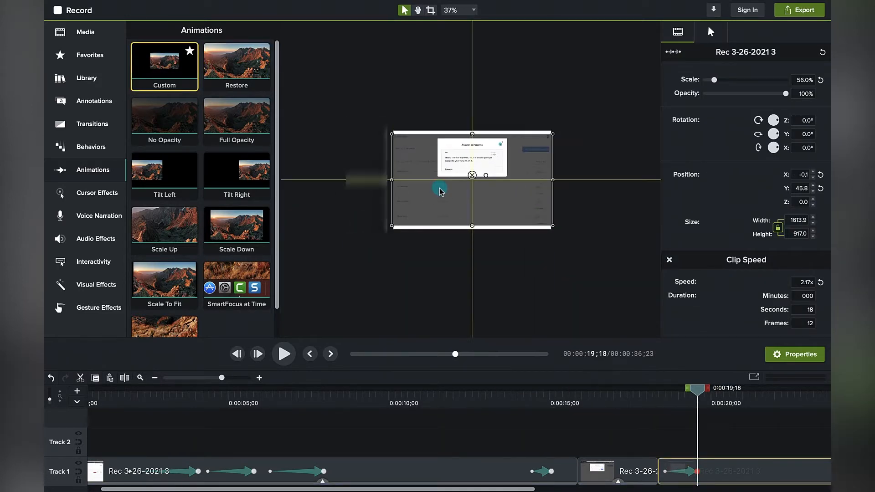
pyautogui.moveTo(696, 471); pyautogui.dragTo(704, 473)
pyautogui.press('space')
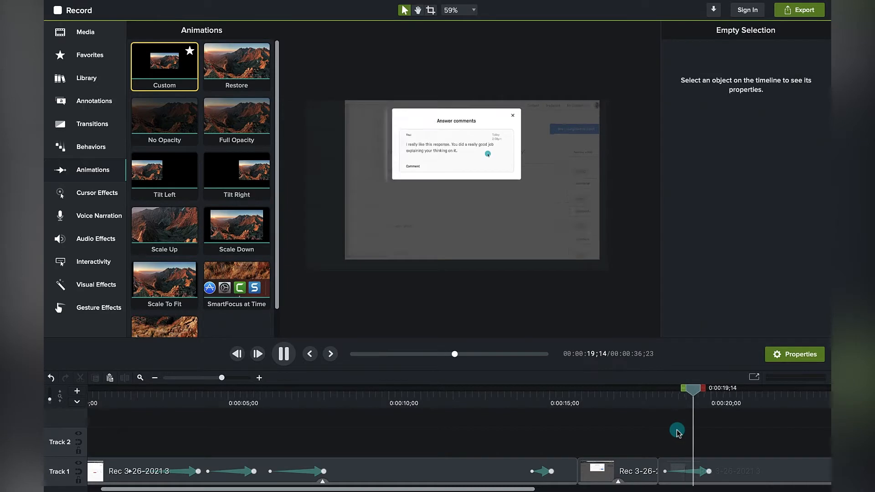
pyautogui.press('space')
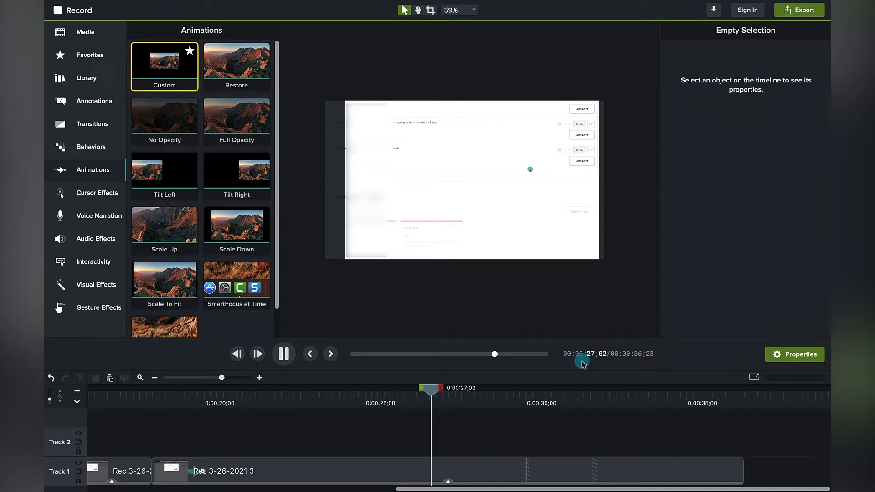
# Add a Custom animation ending at 0:00:28;25 that enlarges the clip to 108.9% at X -747.9, Y -309.3, framing Mark ungraded as correct, and preview it
pyautogui.press('space')
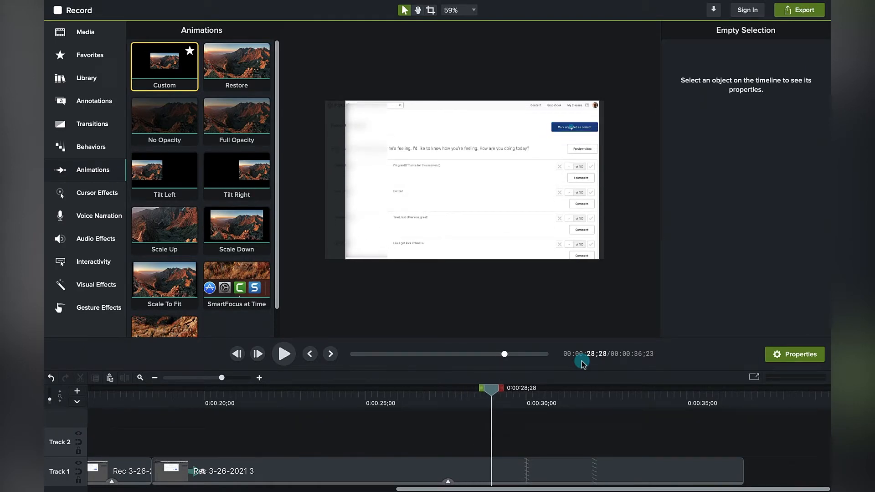
pyautogui.moveTo(490, 389); pyautogui.dragTo(488, 392)
pyautogui.moveTo(172, 66); pyautogui.dragTo(381, 472)
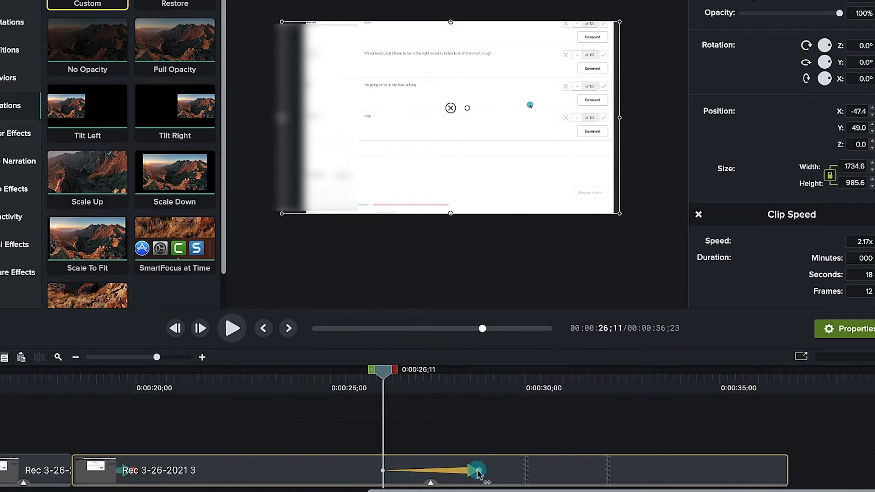
pyautogui.moveTo(475, 470); pyautogui.dragTo(478, 442)
pyautogui.moveTo(383, 178); pyautogui.dragTo(237, 280)
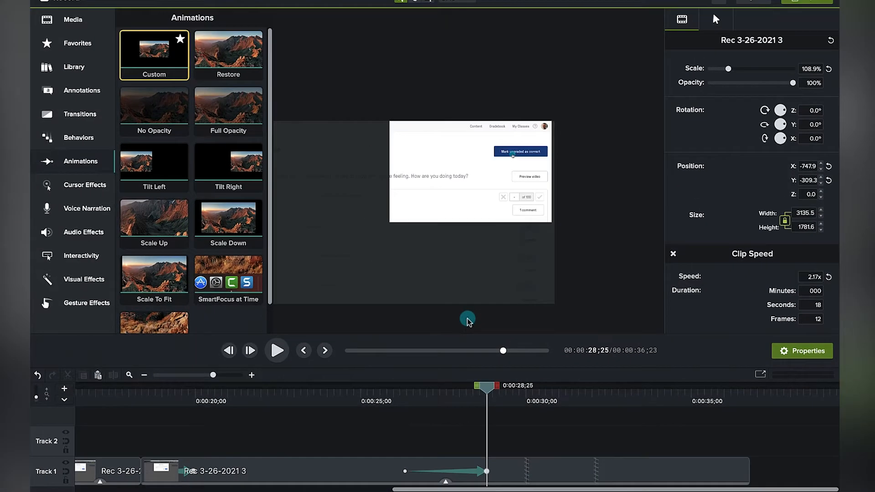
pyautogui.click(456, 292)
pyautogui.scroll(5, 409, 252)
pyautogui.click(391, 393)
pyautogui.press('space')
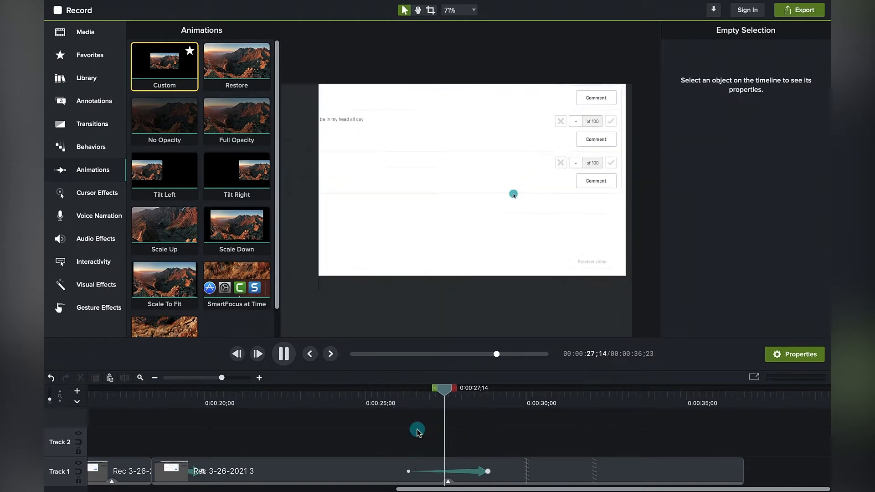
pyautogui.press('space')
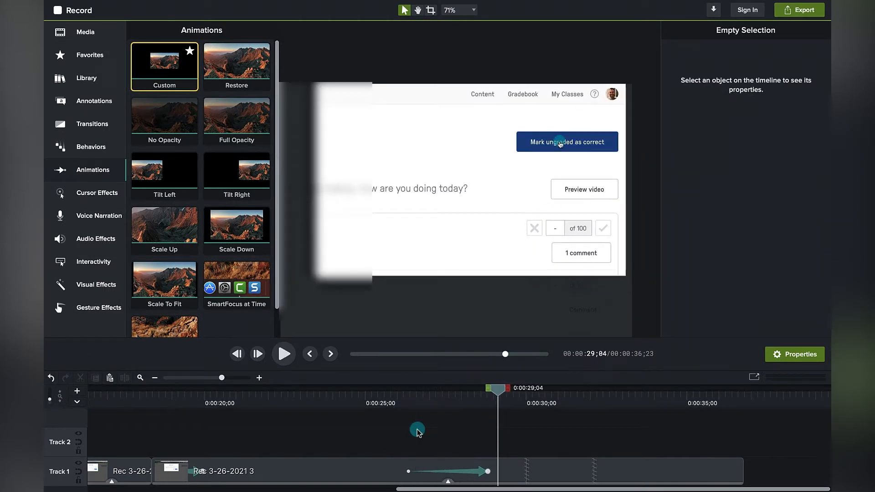
# Add a short Custom animation starting at about 0:00:29;19 that scales the third segment back down to fit the canvas
pyautogui.press('space')
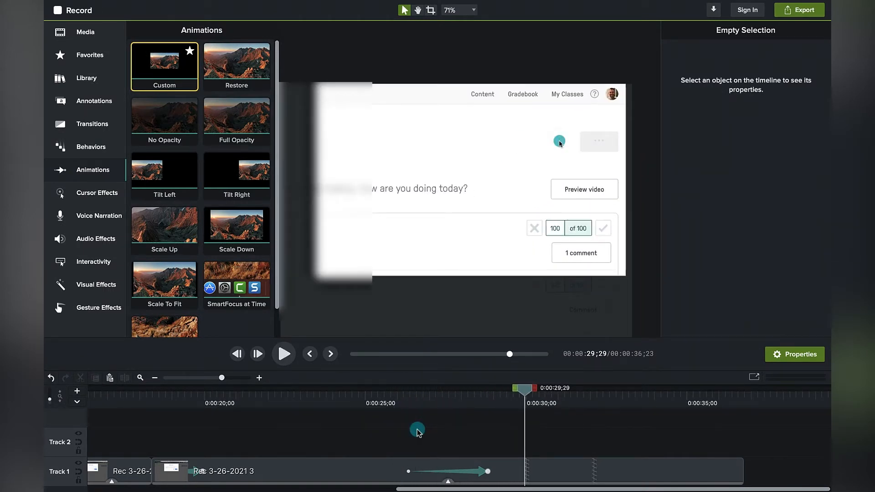
pyautogui.moveTo(237, 70); pyautogui.dragTo(295, 196)
pyautogui.moveTo(164, 64); pyautogui.dragTo(542, 471)
pyautogui.scroll(-5, 379, 266)
pyautogui.moveTo(281, 287); pyautogui.dragTo(408, 211)
pyautogui.moveTo(517, 206); pyautogui.dragTo(511, 196)
pyautogui.scroll(2, 511, 196)
pyautogui.scroll(3, 510, 196)
pyautogui.click(488, 290)
# Play the timeline from just before the final scale-down animation through to the end of the recording
pyautogui.click(513, 397)
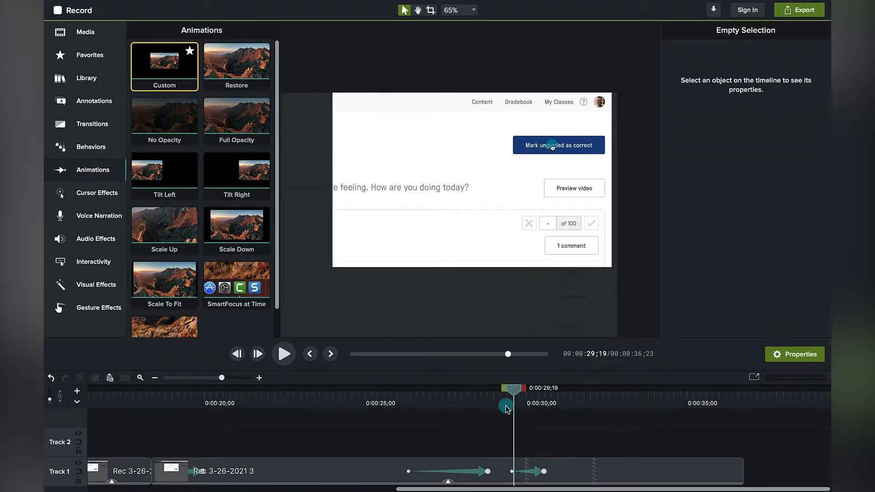
pyautogui.rightClick(559, 62)
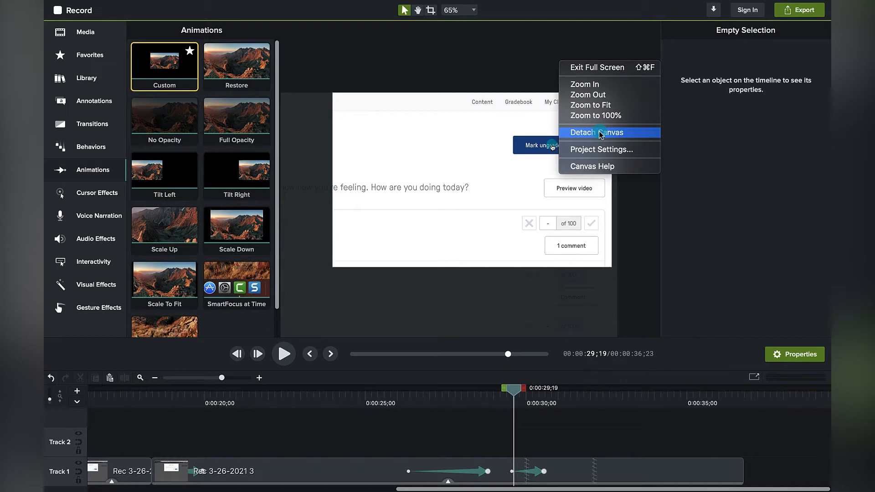
pyautogui.click(539, 307)
pyautogui.moveTo(513, 392); pyautogui.dragTo(504, 392)
pyautogui.press('space')
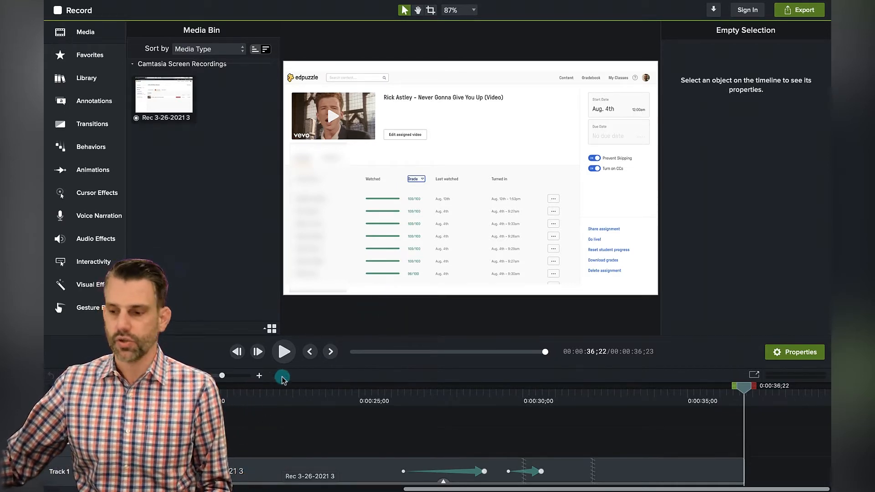
# Return to the timeline's start, browse the annotation callouts and library assets, and add the library's Callout 1 at about X 198, Y 67
pyautogui.hscroll(-10, 271, 414)
pyautogui.moveTo(111, 400); pyautogui.dragTo(88, 400)
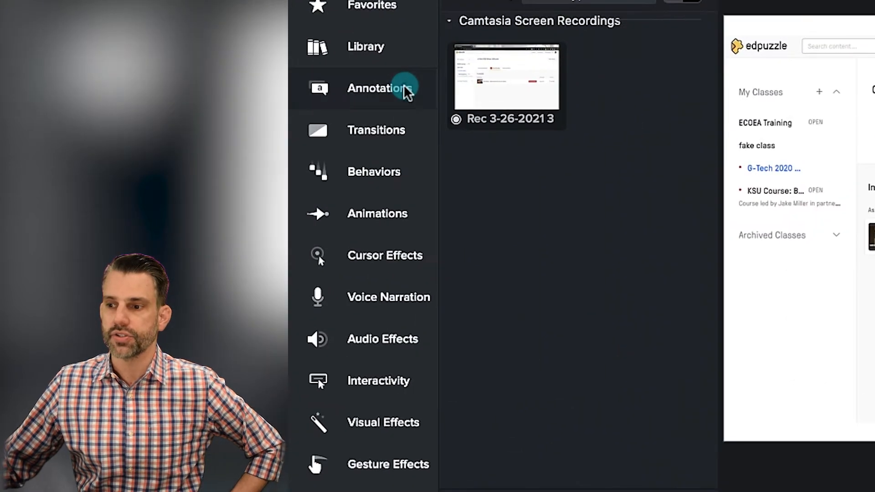
pyautogui.click(107, 101)
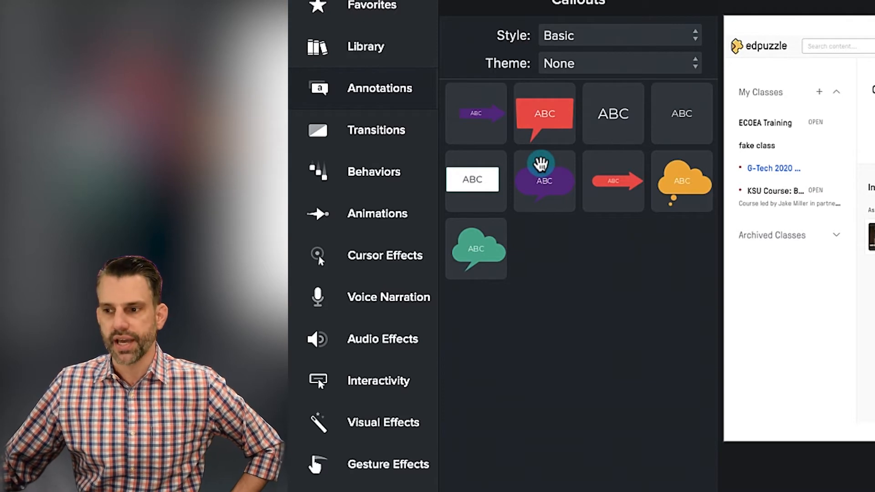
pyautogui.click(366, 49)
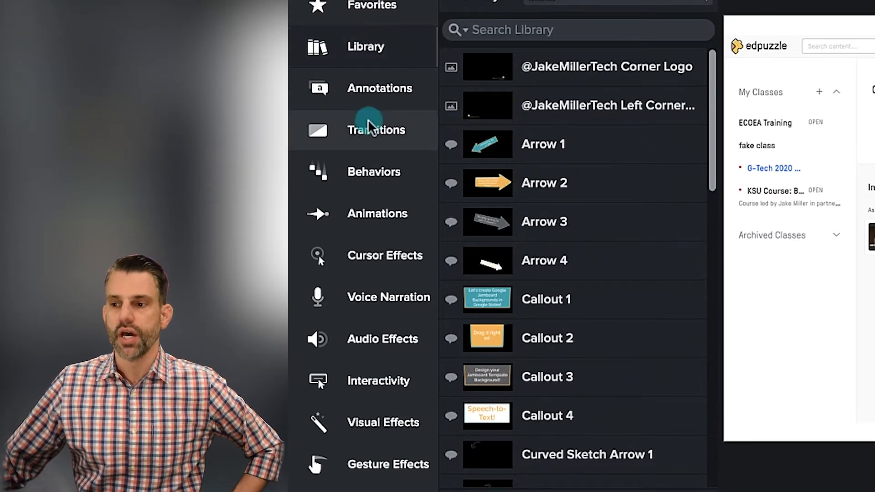
pyautogui.click(387, 90)
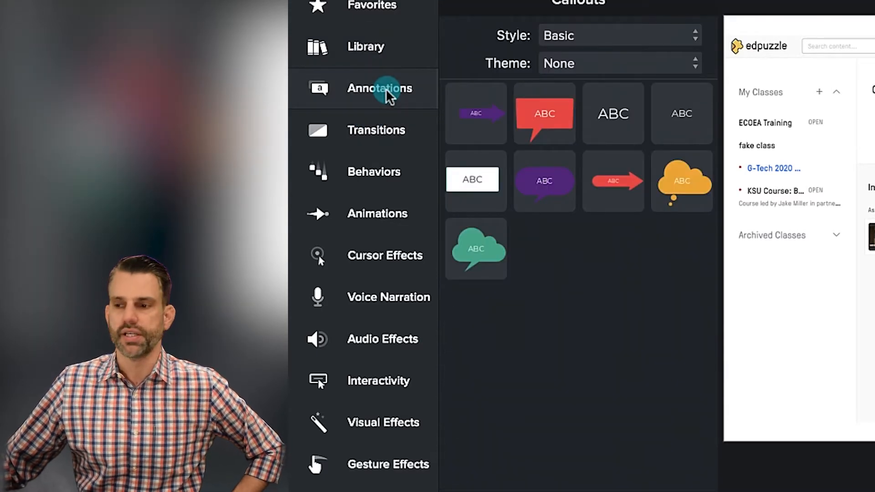
pyautogui.click(375, 54)
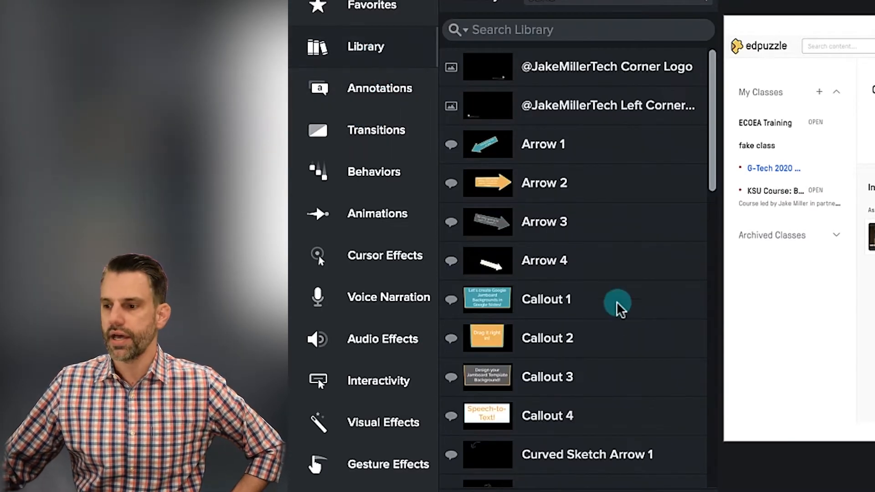
pyautogui.scroll(-2, 629, 332)
pyautogui.moveTo(514, 234); pyautogui.dragTo(447, 174)
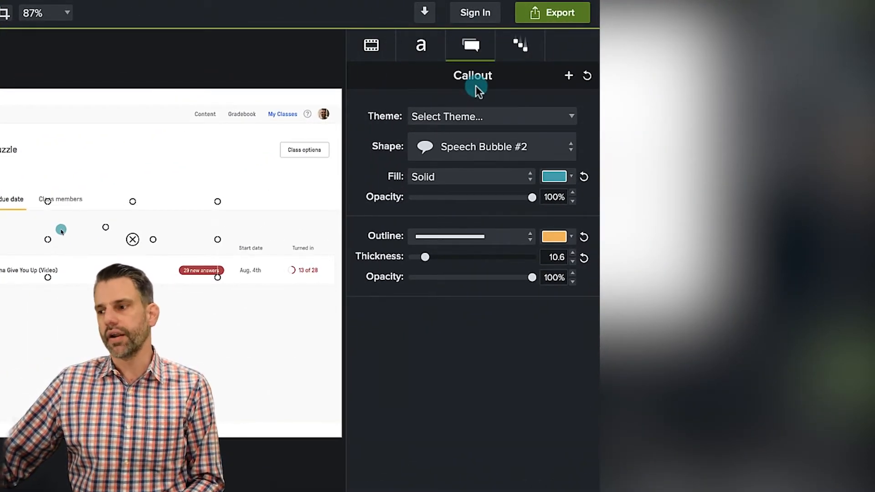
# Examine the callout's visual, text and shape properties and its Drifting behavior's In, During and Out settings
pyautogui.click(377, 48)
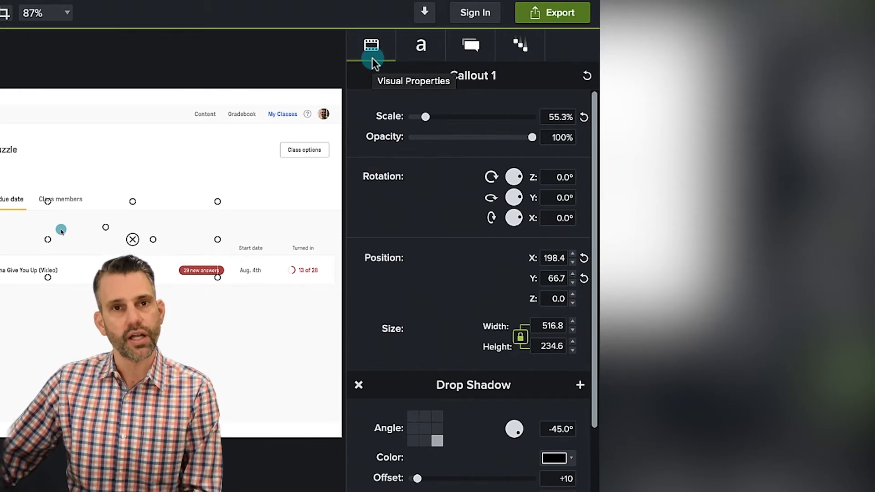
pyautogui.click(417, 45)
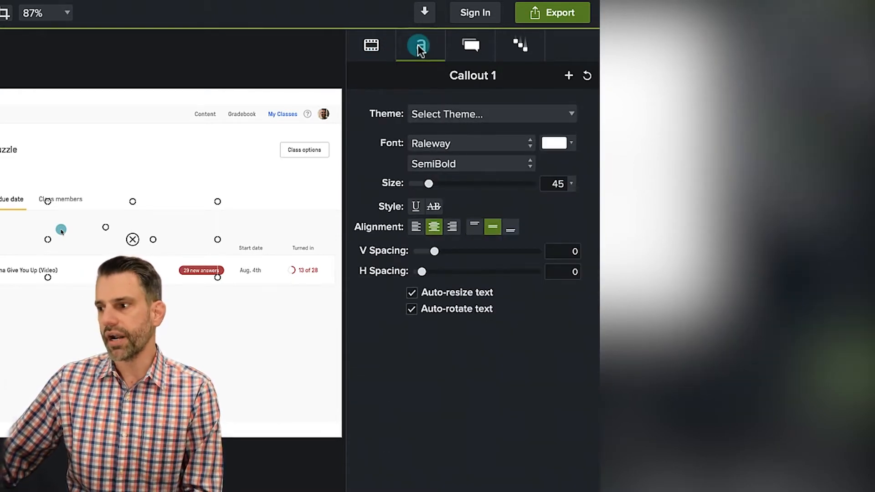
pyautogui.click(475, 40)
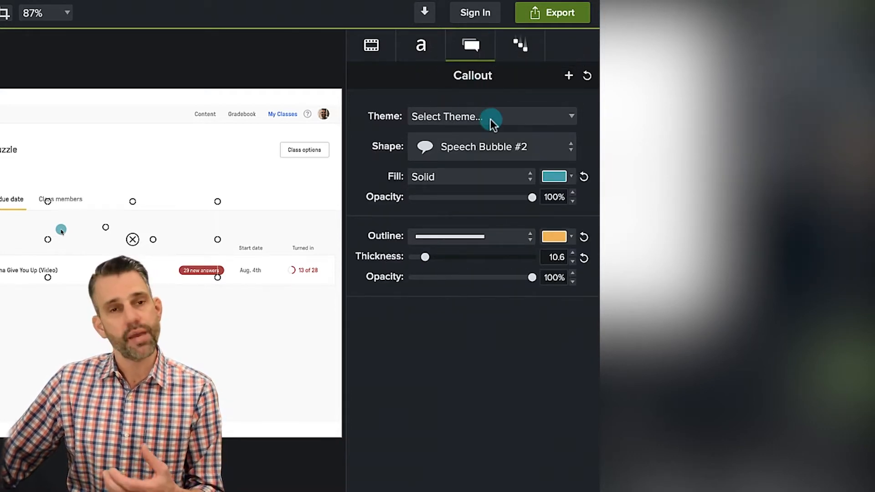
pyautogui.click(520, 51)
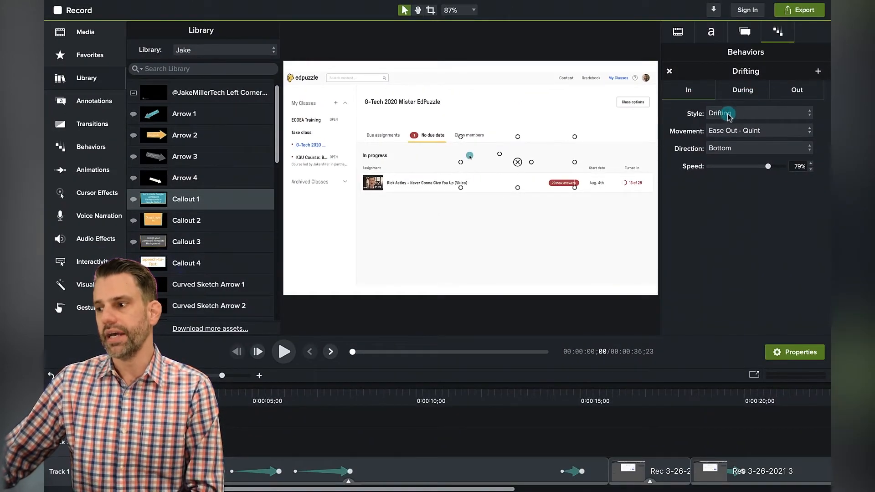
pyautogui.click(734, 95)
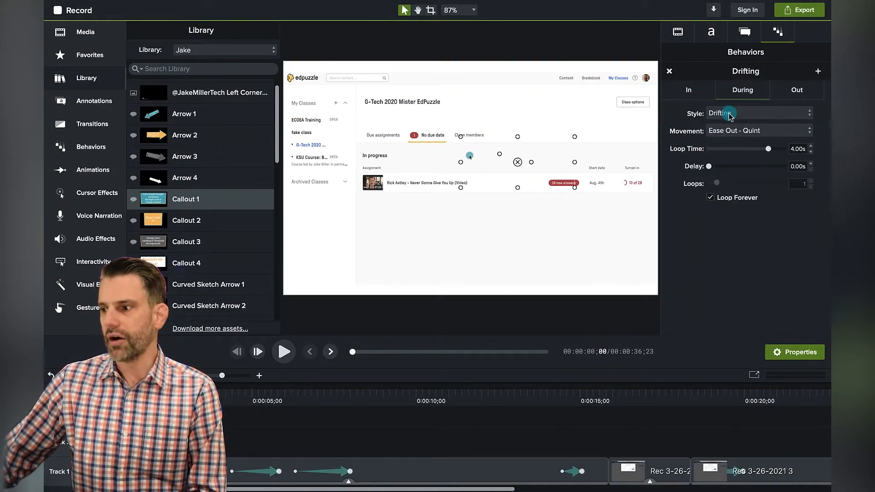
pyautogui.click(795, 91)
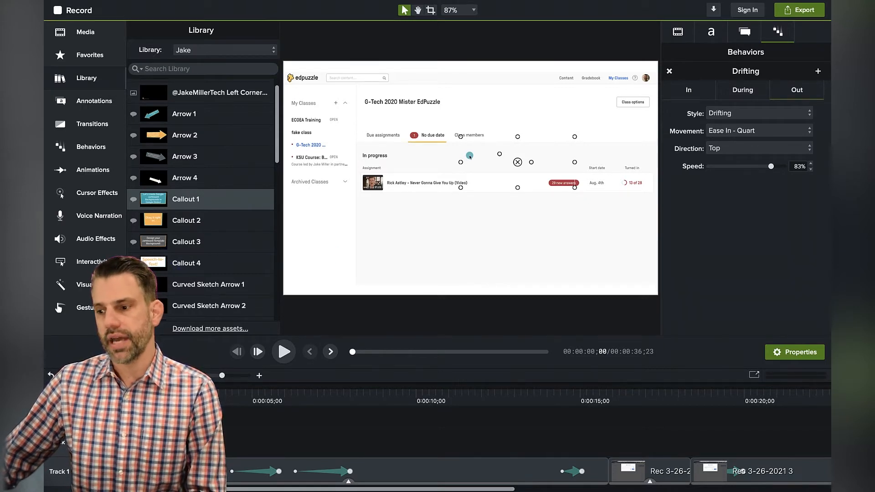
# Replace the Callout 1 text with "Let's look at the ways that we can efficiently give feedback in EdPuzzle."
pyautogui.click(284, 353)
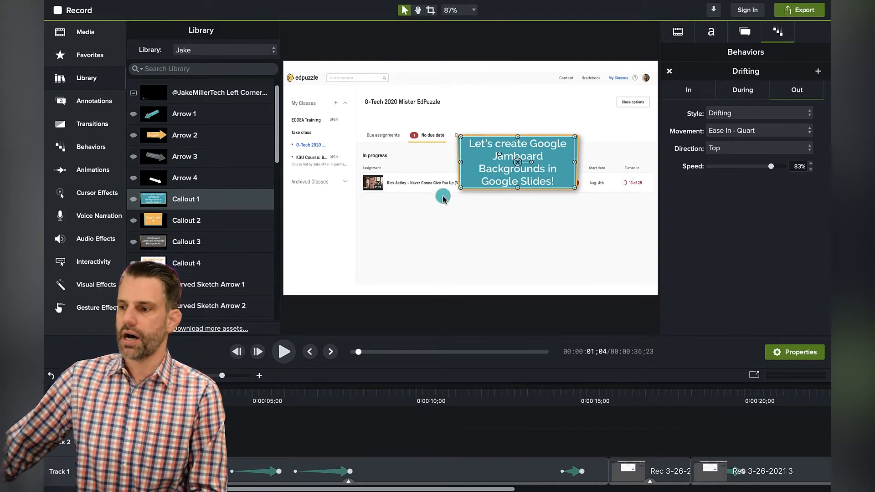
pyautogui.doubleClick(500, 153)
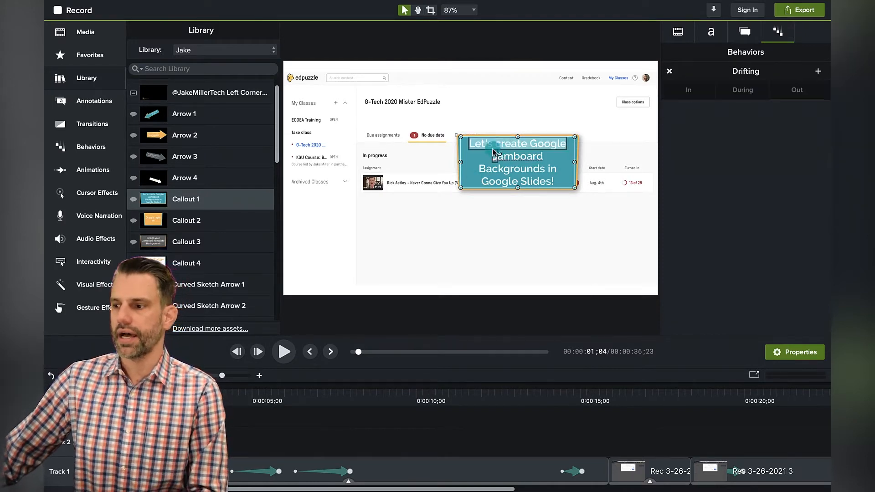
pyautogui.click(492, 151)
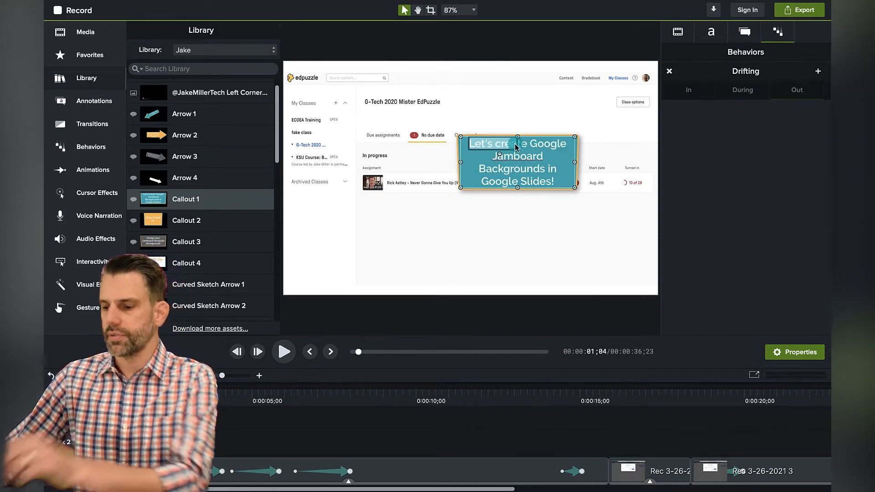
pyautogui.hotkey('ctrl', 'a')
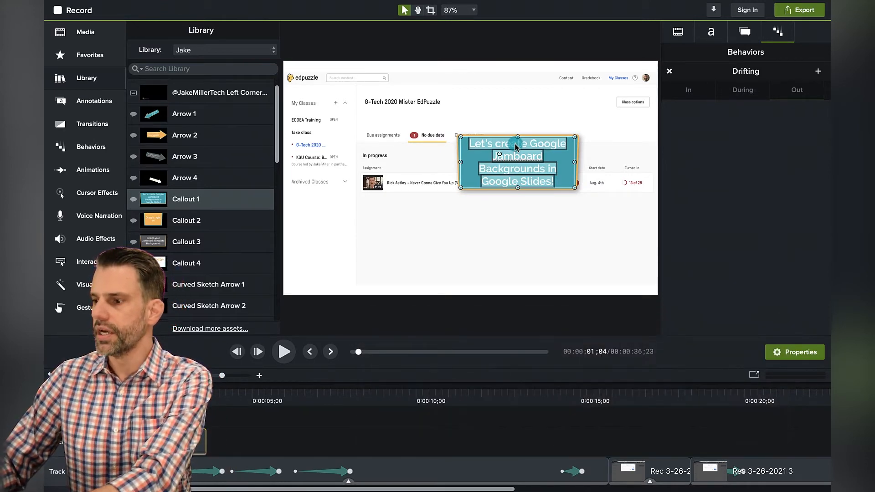
pyautogui.press('BackSpace')
pyautogui.write("Let's")
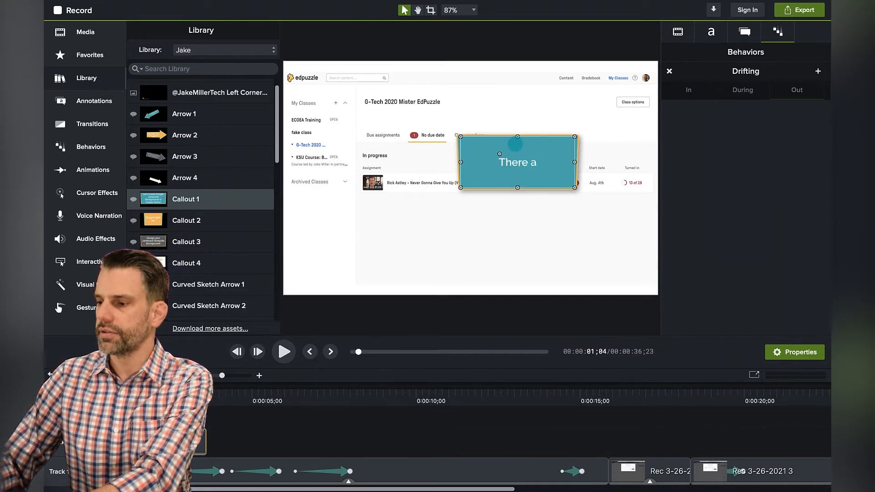
pyautogui.hotkey('ctrl', 'a')
pyautogui.write("Let's look at the ways that we can efficientl")
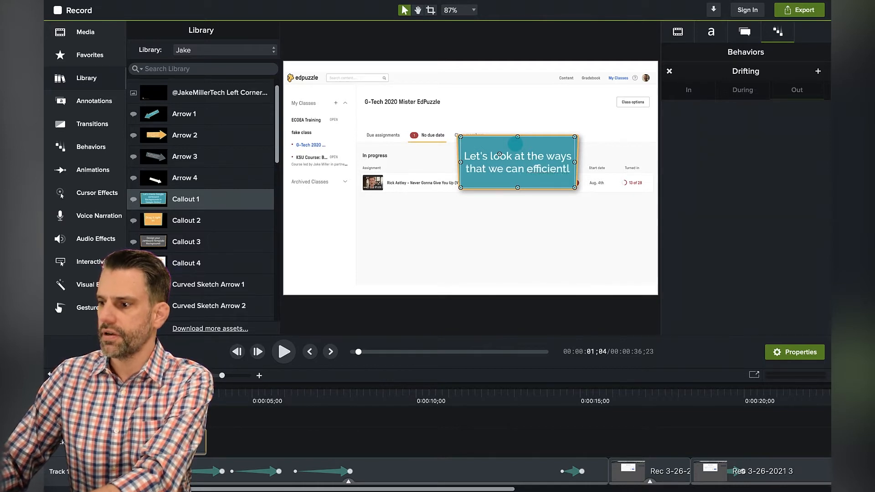
pyautogui.write('y vi')
pyautogui.write('ve feedback in Ed')
pyautogui.write('Puzzle.')
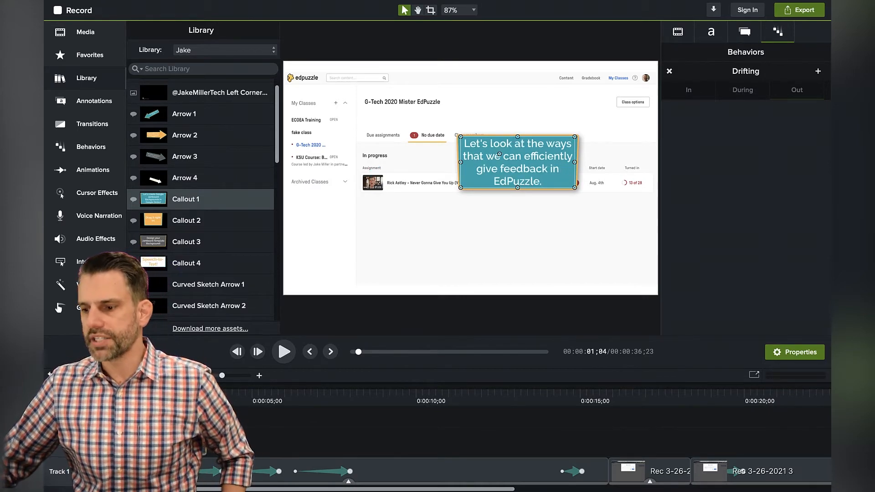
# Extend Callout 1 on the timeline so it ends at about 0:00:05;11, and preview it from the start
pyautogui.moveTo(140, 392); pyautogui.dragTo(124, 392)
pyautogui.press('Delete')
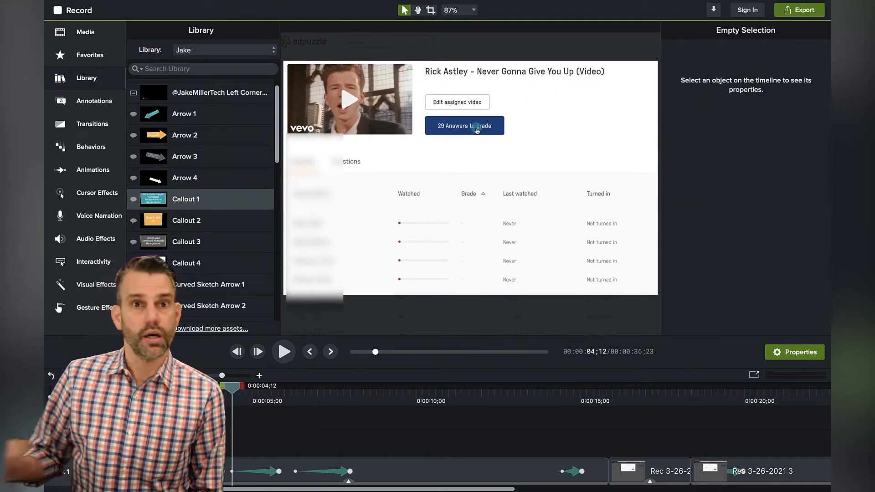
pyautogui.moveTo(213, 442); pyautogui.dragTo(250, 440)
pyautogui.moveTo(229, 388); pyautogui.dragTo(85, 389)
pyautogui.press('space')
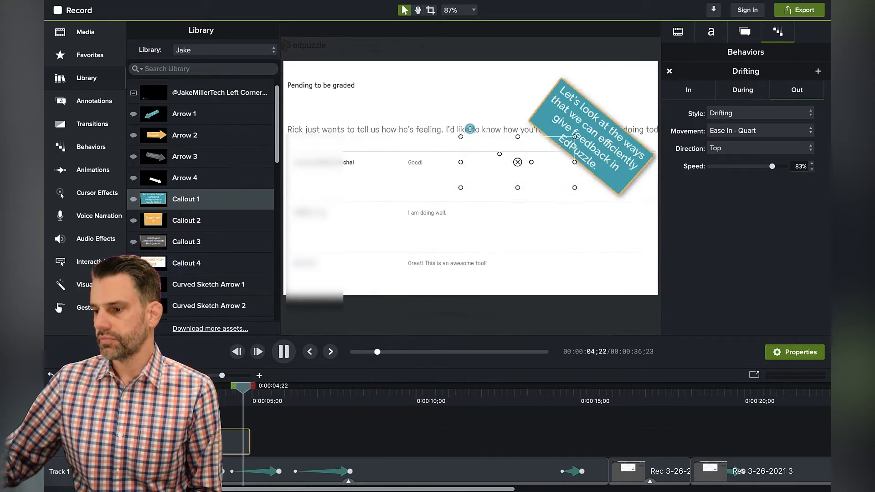
pyautogui.click(287, 353)
pyautogui.moveTo(245, 435); pyautogui.dragTo(261, 436)
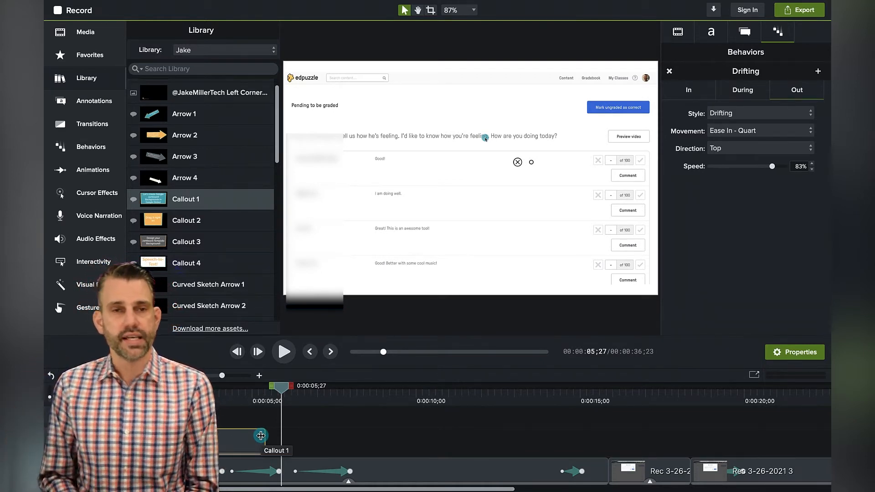
pyautogui.moveTo(281, 387); pyautogui.dragTo(87, 387)
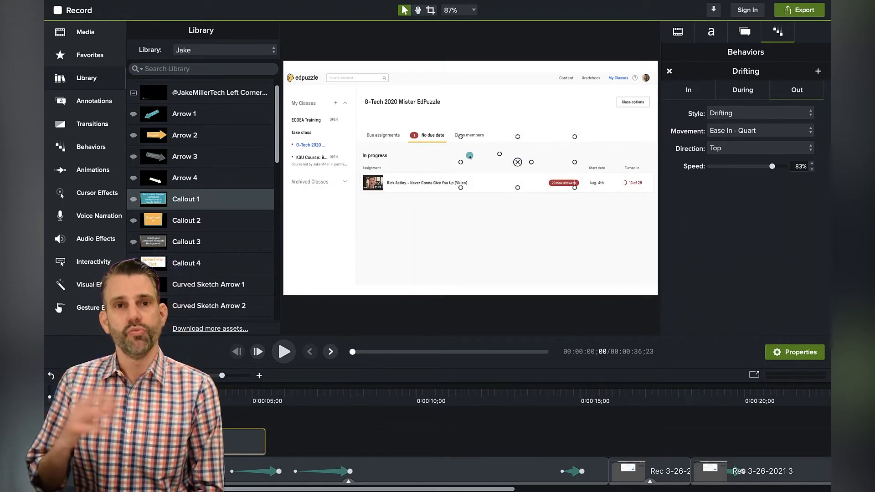
pyautogui.press('space')
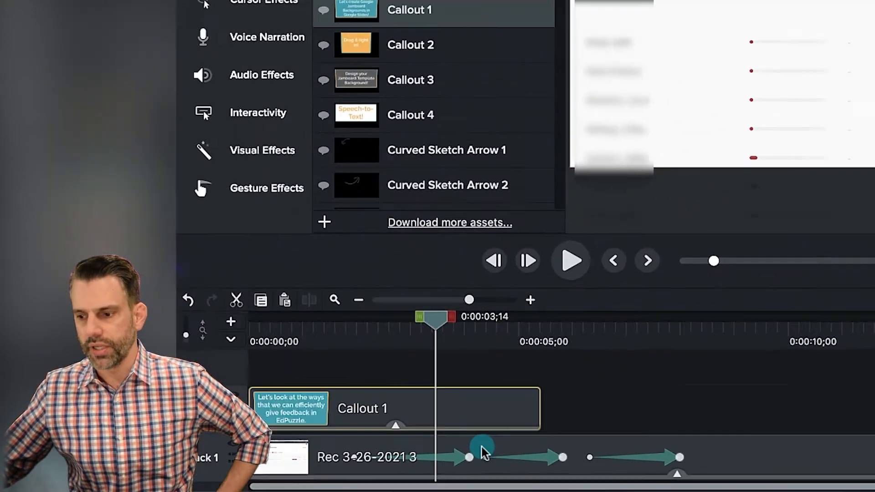
# Shift all three Track 1 recording clips together about 1.6 seconds later and check the gap at the start
pyautogui.moveTo(231, 466); pyautogui.dragTo(253, 467)
pyautogui.moveTo(656, 449); pyautogui.dragTo(638, 447)
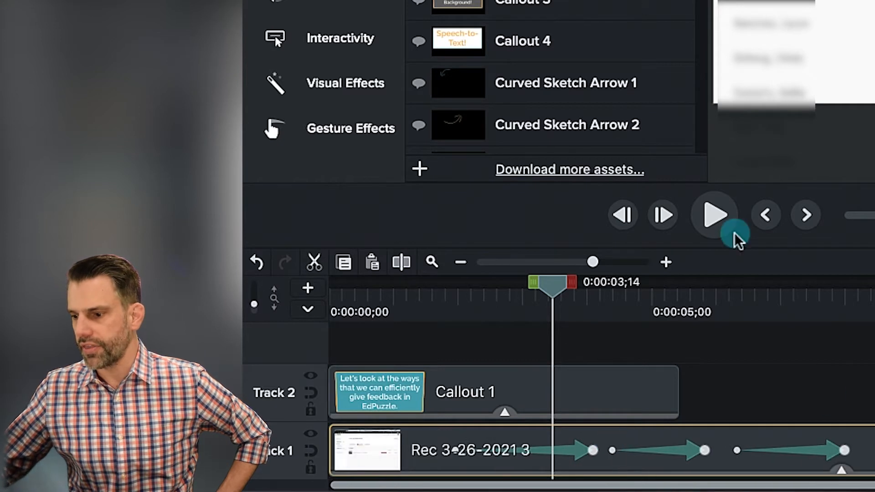
pyautogui.moveTo(592, 262); pyautogui.dragTo(578, 262)
pyautogui.keyDown('shift'); pyautogui.click(864, 448); pyautogui.keyUp('shift')
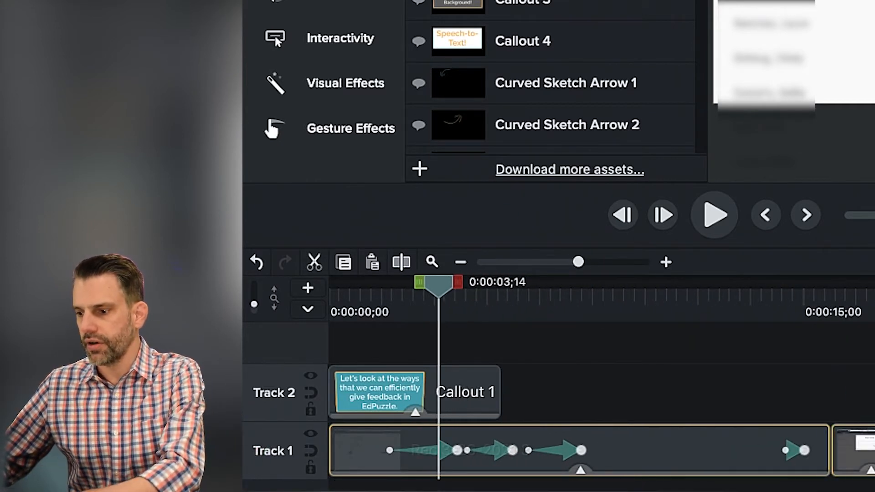
pyautogui.moveTo(705, 440); pyautogui.dragTo(757, 444)
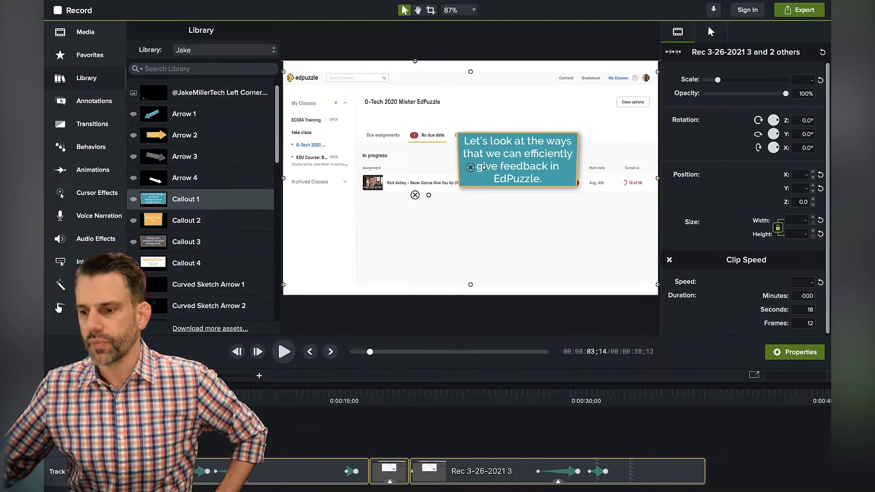
pyautogui.moveTo(158, 392); pyautogui.dragTo(139, 392)
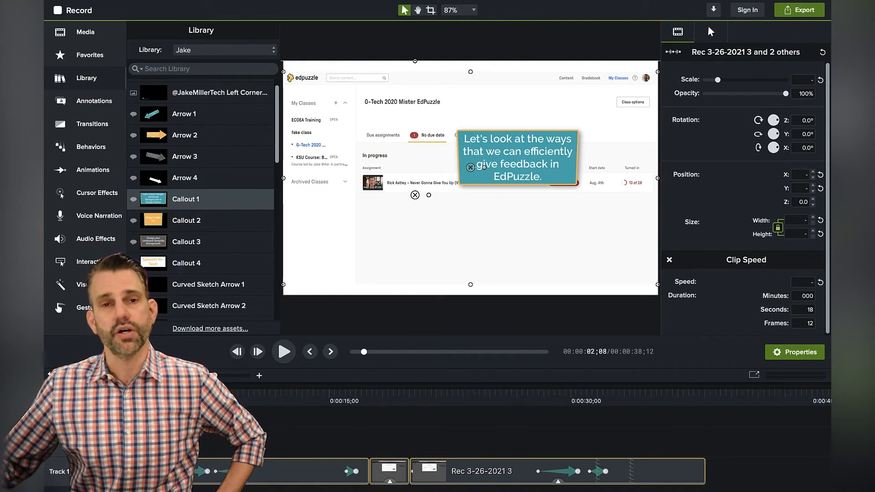
pyautogui.click(145, 426)
pyautogui.moveTo(139, 392); pyautogui.dragTo(120, 392)
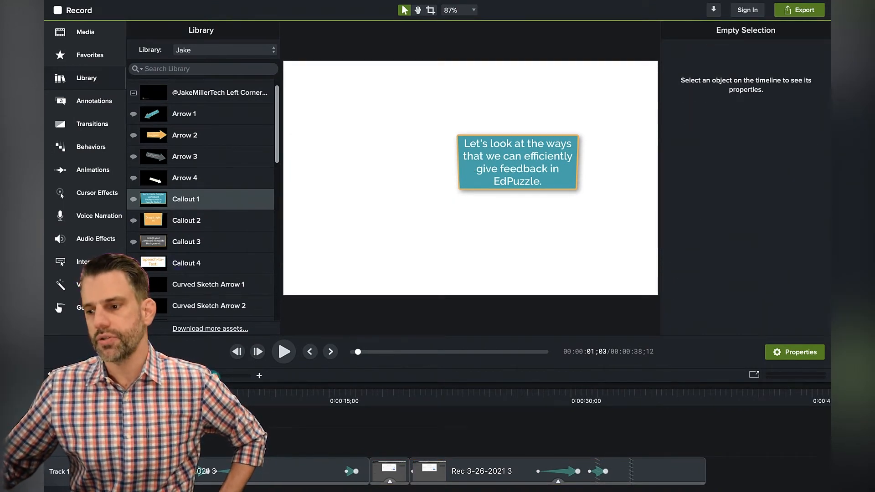
# Extend the first recording clip's opening frame back to 0:00:00;00 without trimming, and preview the timeline from the start
pyautogui.moveTo(211, 376); pyautogui.dragTo(219, 376)
pyautogui.click(131, 471)
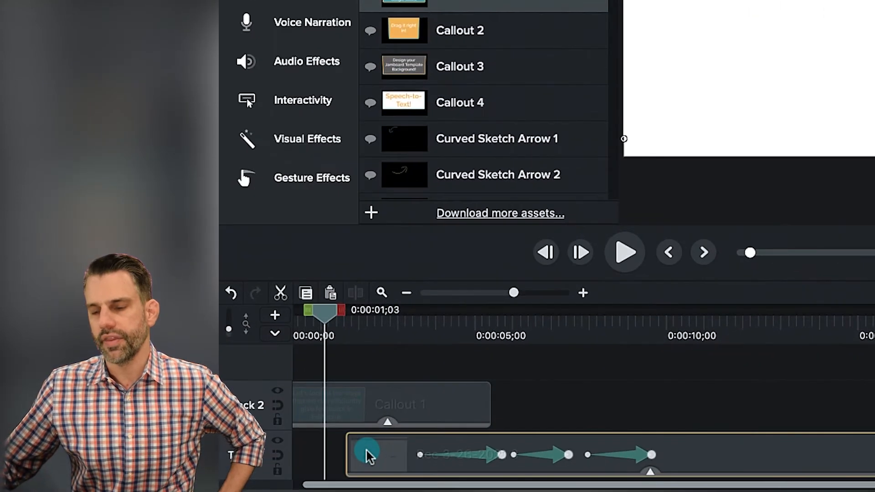
pyautogui.hscroll(-1, 126, 472)
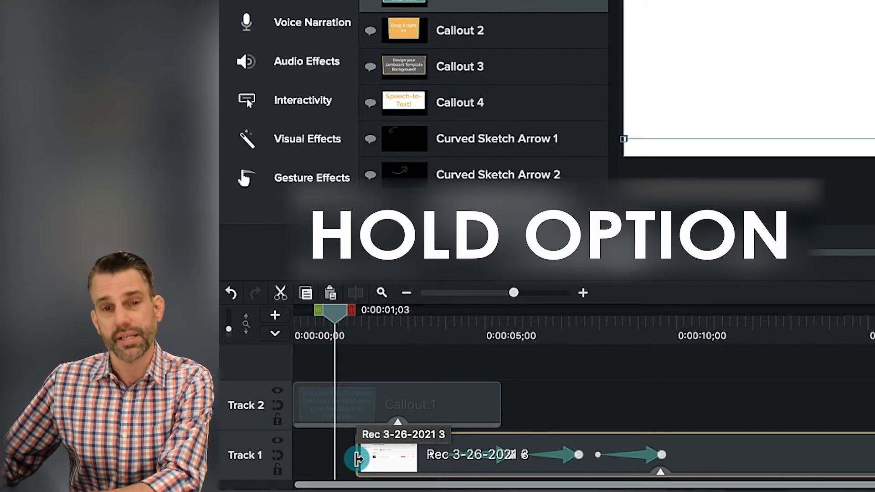
pyautogui.moveTo(357, 458); pyautogui.dragTo(279, 463)
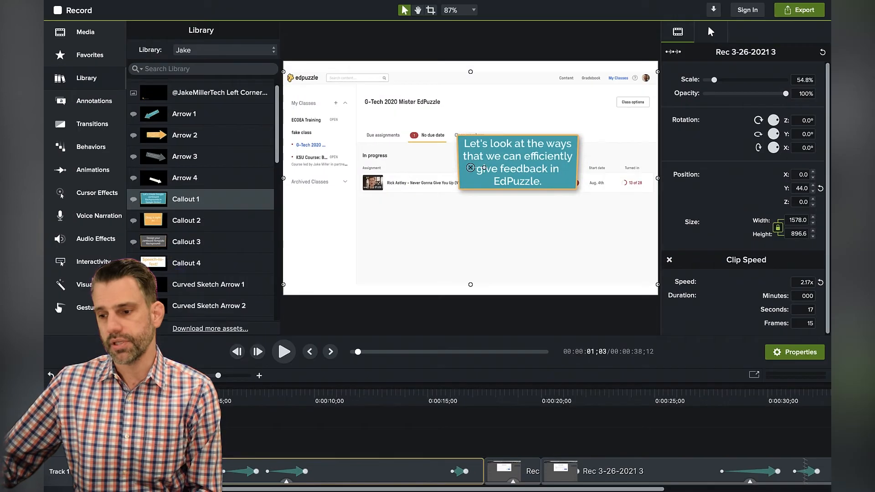
pyautogui.moveTo(128, 391); pyautogui.dragTo(102, 392)
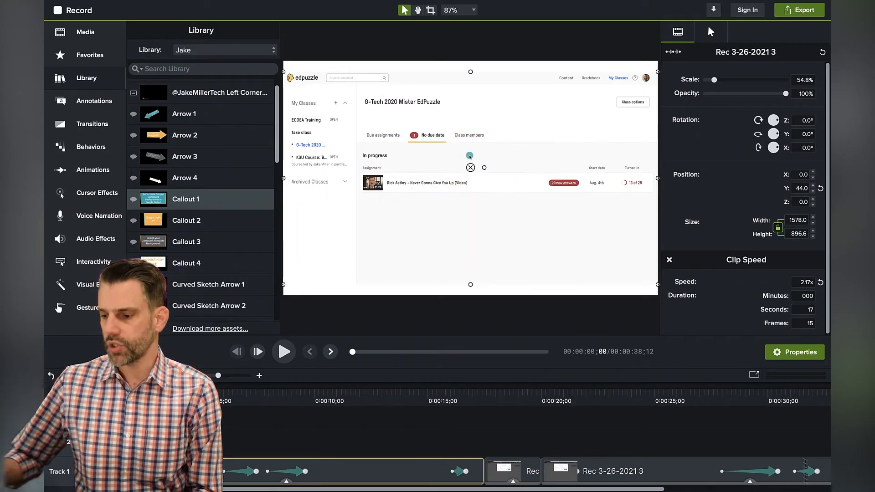
pyautogui.press('space')
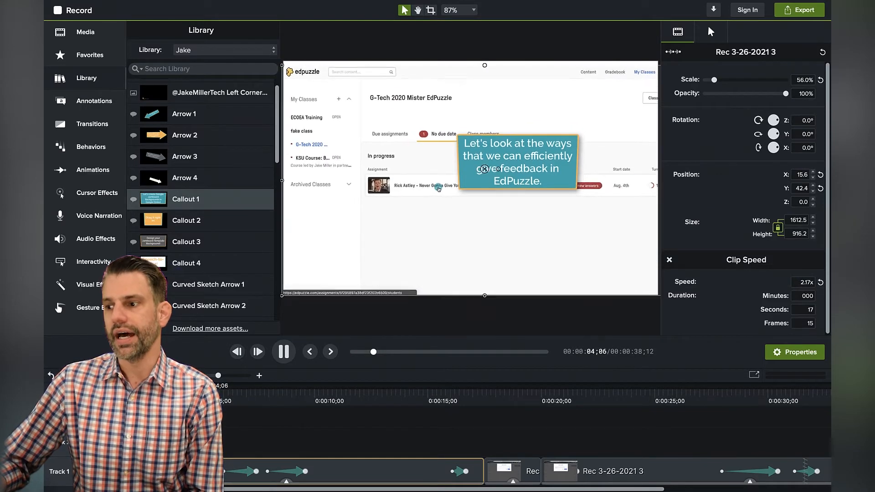
pyautogui.press('space')
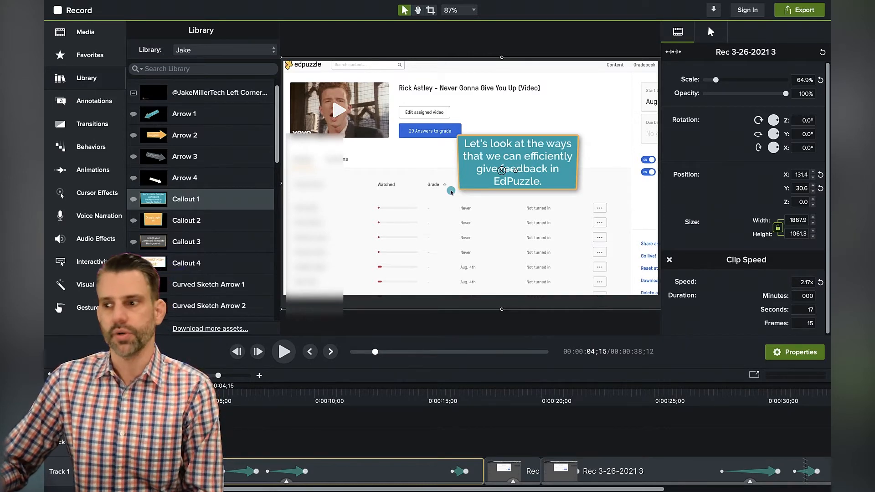
pyautogui.press('space')
pyautogui.press('space')
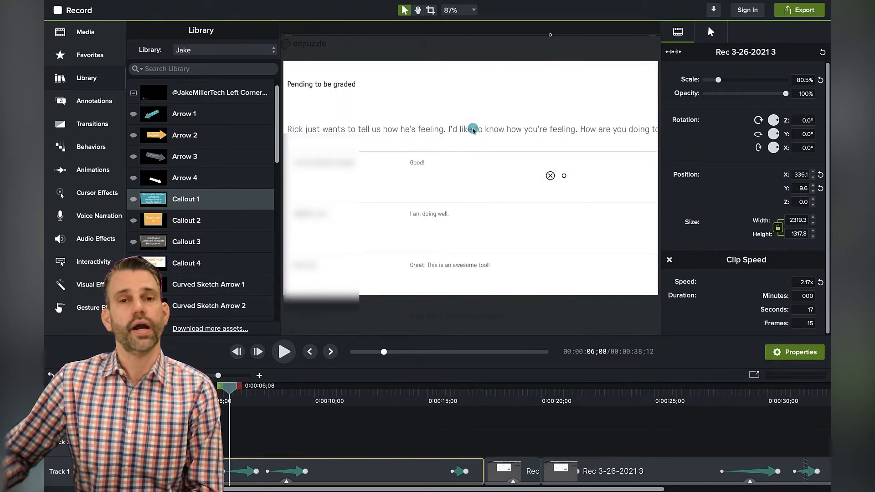
# Add the library's Oval 1 at 0:00:05;20, centred over the "29 Answers to grade" button at X -33.7, Y 210.6, and preview it
pyautogui.moveTo(236, 395); pyautogui.dragTo(221, 395)
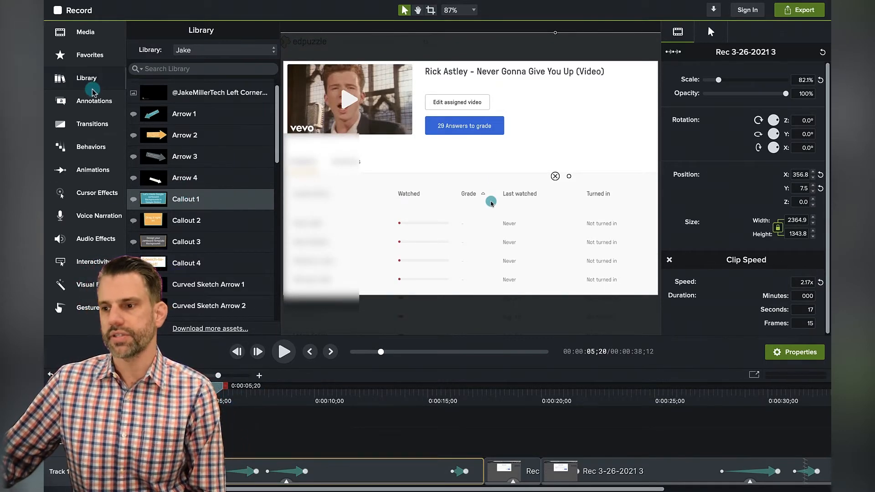
pyautogui.click(93, 101)
pyautogui.click(243, 34)
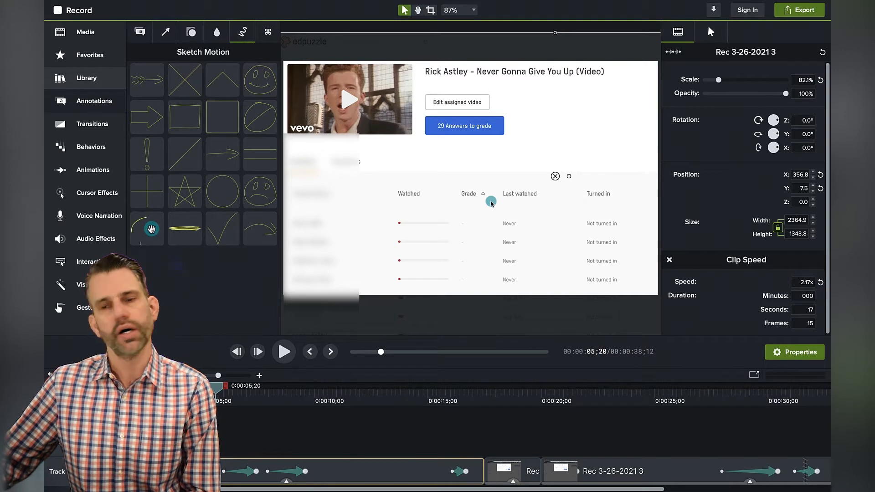
pyautogui.click(85, 78)
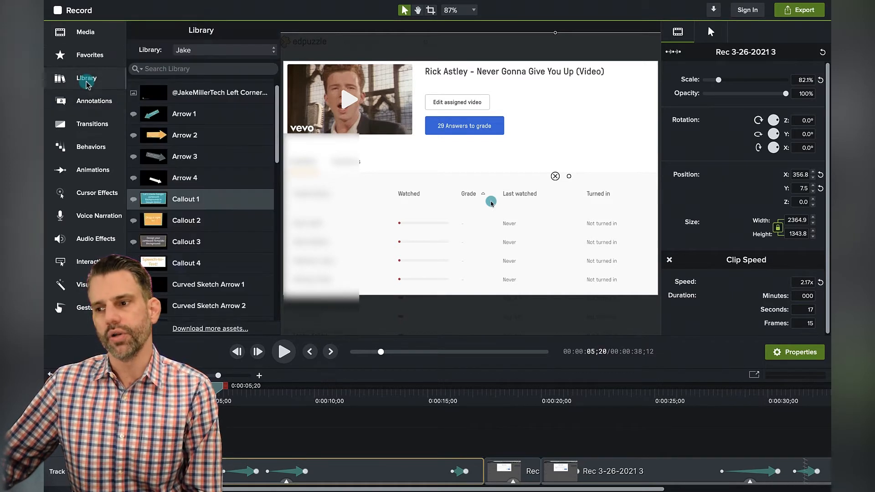
pyautogui.scroll(-10, 201, 205)
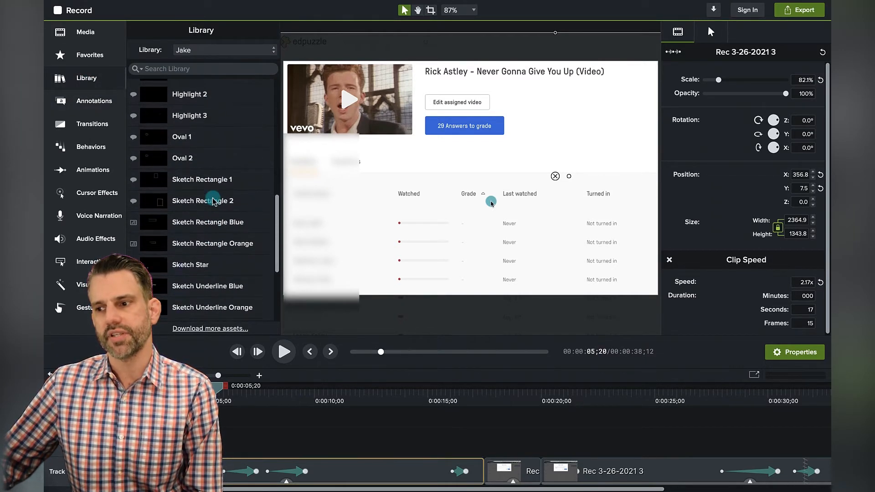
pyautogui.click(180, 144)
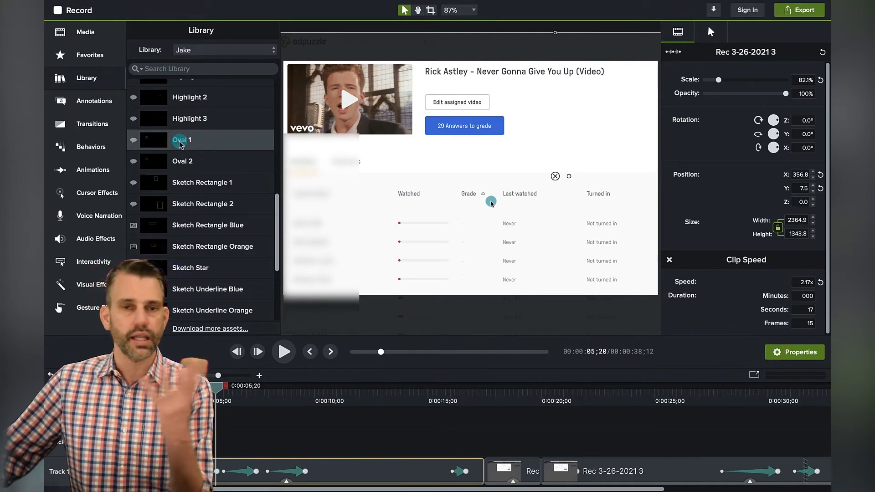
pyautogui.moveTo(177, 144); pyautogui.dragTo(450, 123)
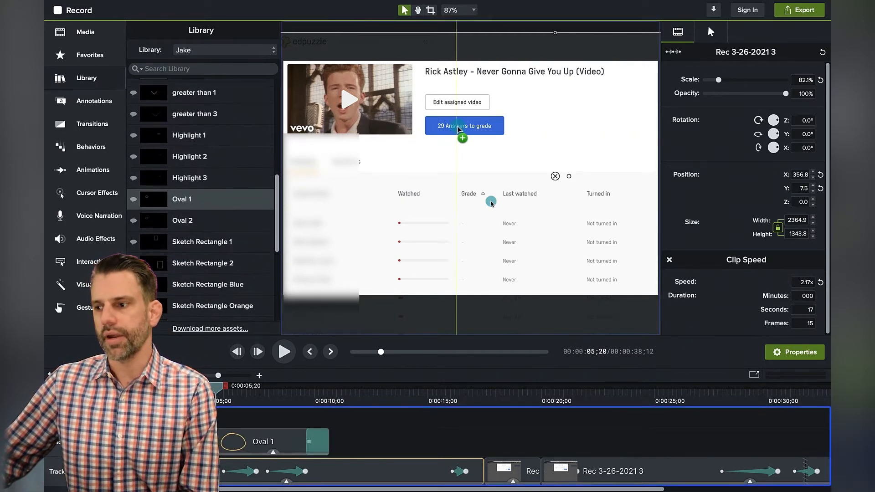
pyautogui.moveTo(435, 126); pyautogui.dragTo(462, 127)
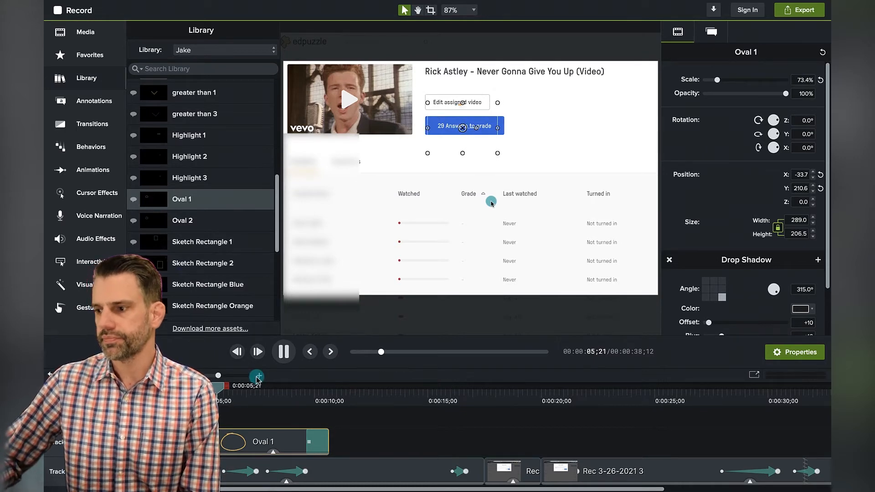
pyautogui.press('space')
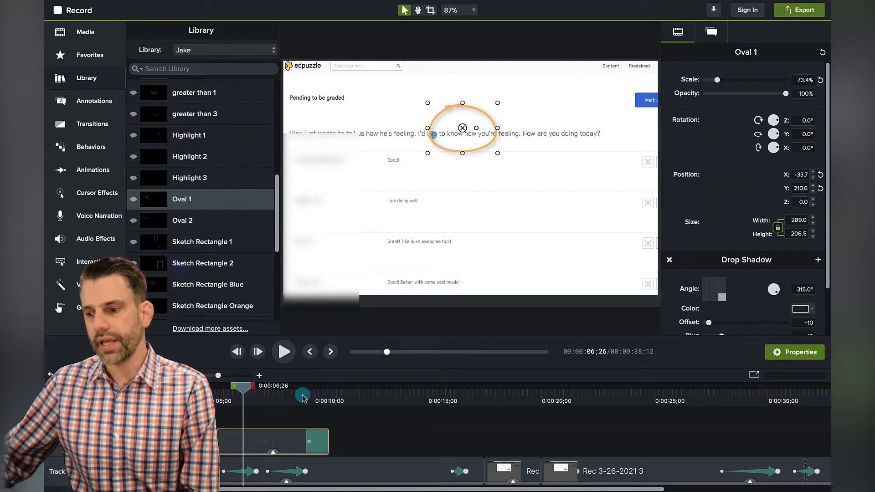
# Move the Oval 1 clip onto Track 3, starting about 1.6 seconds earlier at about 0:00:04;00, and preview its timing
pyautogui.moveTo(274, 449); pyautogui.dragTo(234, 439)
pyautogui.moveTo(243, 388); pyautogui.dragTo(173, 388)
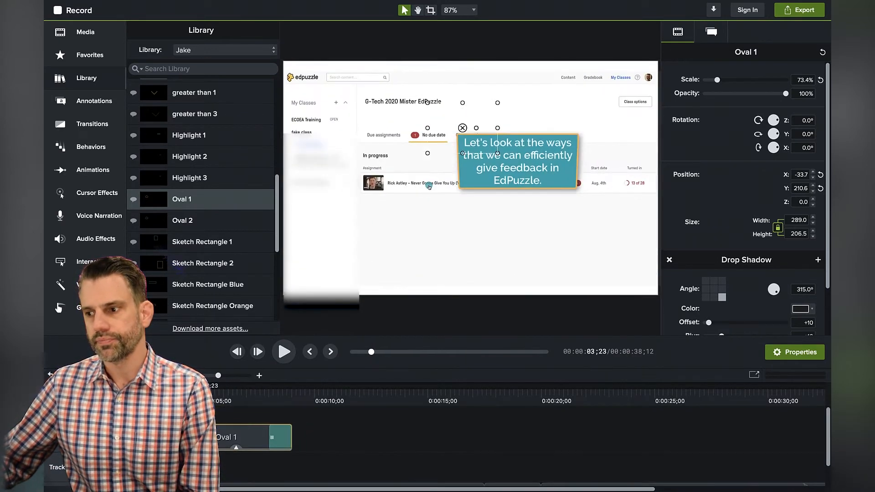
pyautogui.press('space')
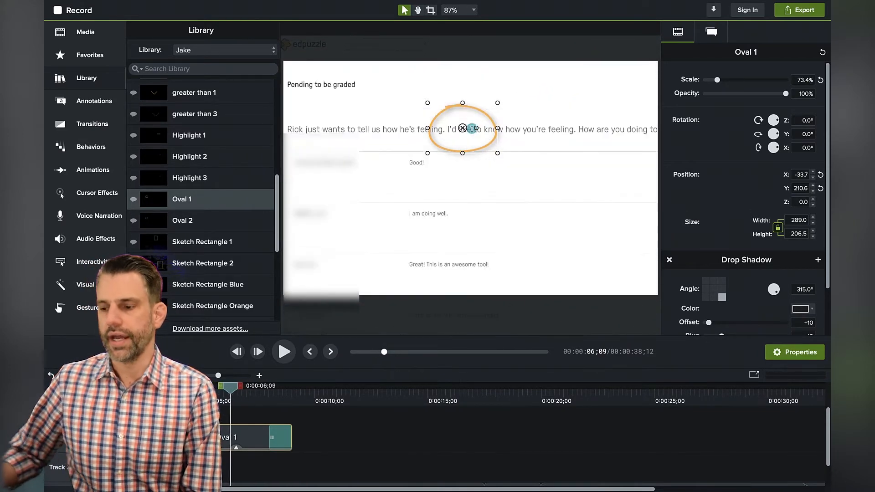
# Shorten the Oval 1 clip so it ends at about 0:00:07;02, and replay the section from before it appears
pyautogui.click(291, 432)
pyautogui.click(265, 434)
pyautogui.moveTo(286, 438); pyautogui.dragTo(245, 437)
pyautogui.moveTo(230, 387); pyautogui.dragTo(171, 388)
pyautogui.click(186, 412)
pyautogui.press('space')
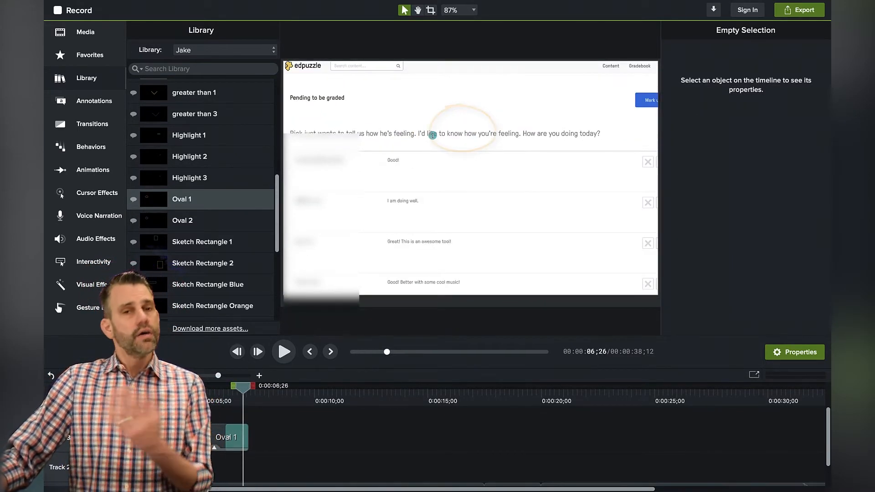
# Split the Track 1 recording at 0:00:05;26, in the pause between its first two zoom animations
pyautogui.press('space')
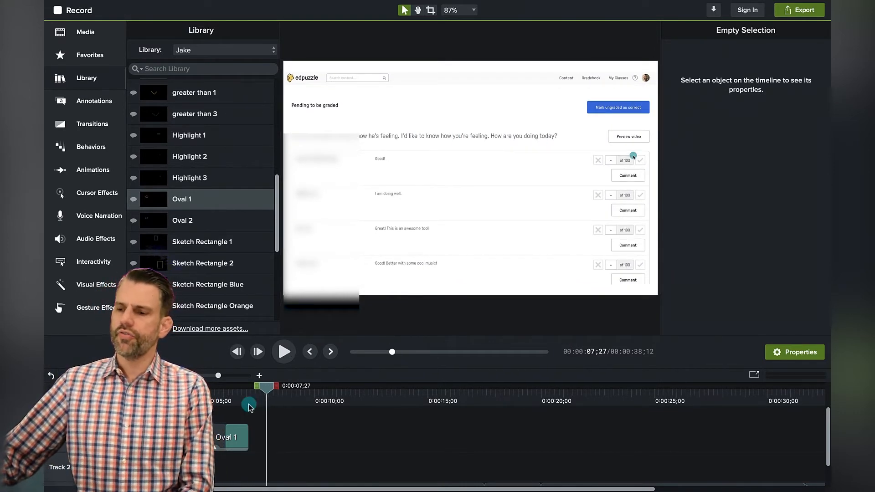
pyautogui.click(209, 392)
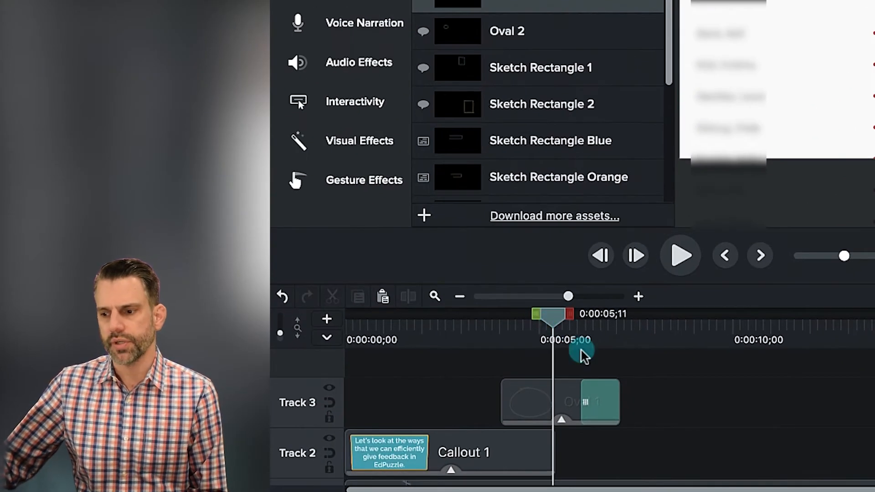
pyautogui.scroll(-3, 693, 449)
pyautogui.moveTo(549, 310); pyautogui.dragTo(572, 316)
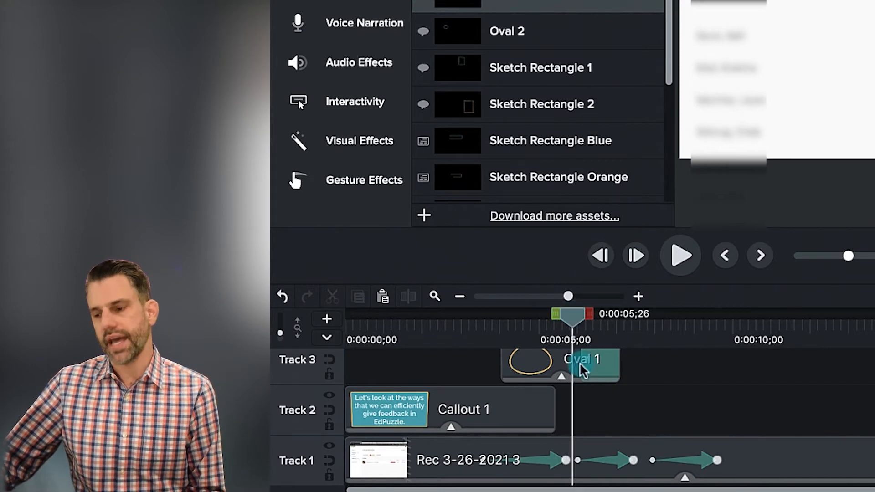
pyautogui.click(583, 450)
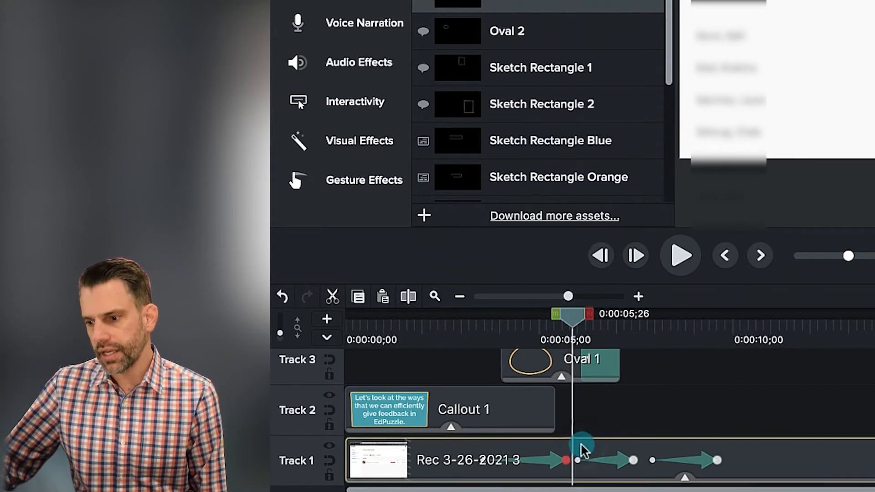
pyautogui.press('s')
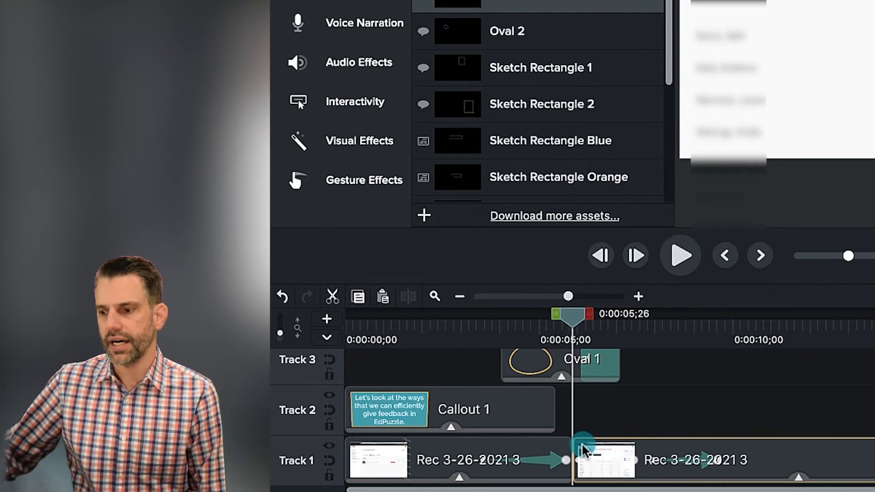
# Shift the recording clips after the split about 7 frames later, extend the first part's last frame to fill the gap, and preview from near the start
pyautogui.moveTo(570, 297); pyautogui.dragTo(561, 297)
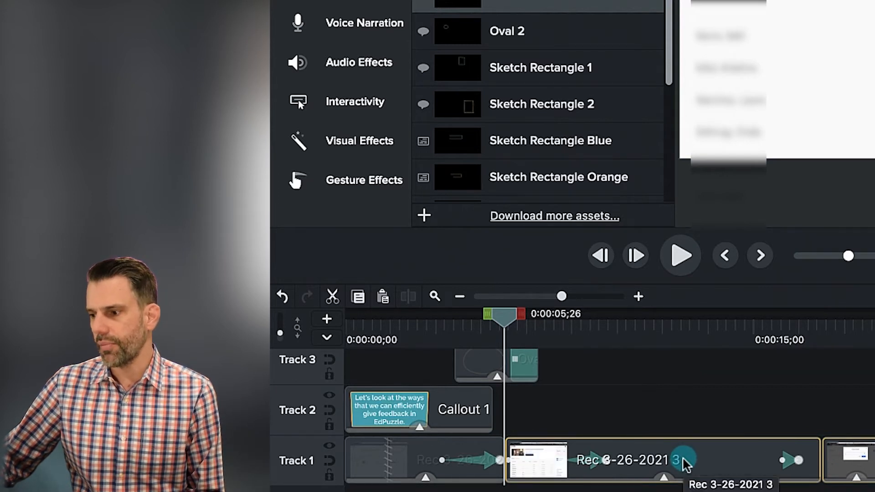
pyautogui.moveTo(685, 462); pyautogui.dragTo(700, 464)
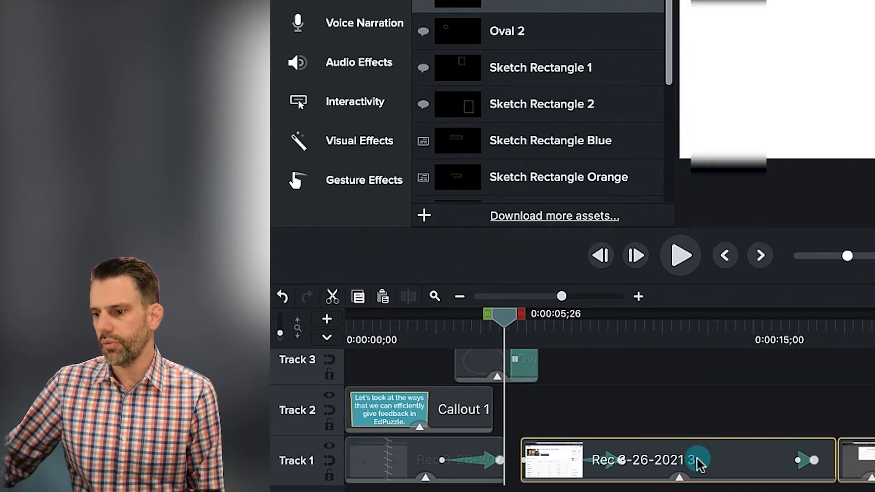
pyautogui.moveTo(561, 297); pyautogui.dragTo(582, 296)
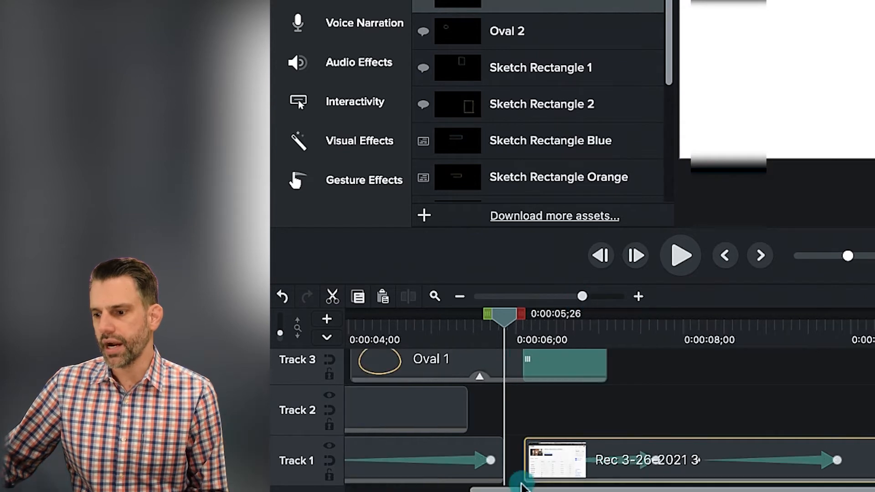
pyautogui.click(499, 454)
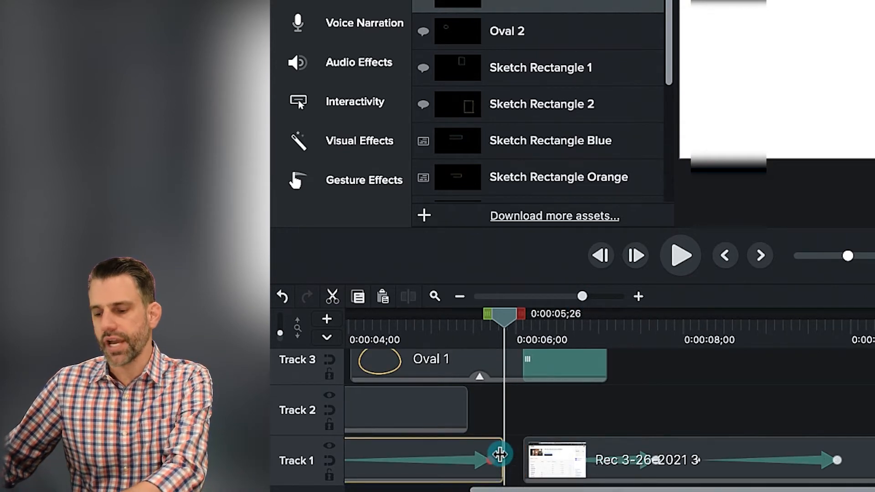
pyautogui.moveTo(500, 454); pyautogui.dragTo(522, 453)
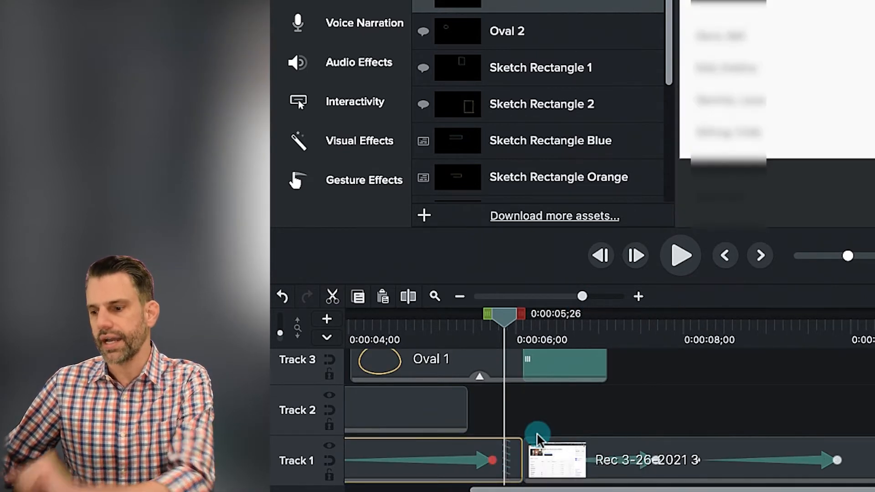
pyautogui.moveTo(506, 325); pyautogui.dragTo(370, 315)
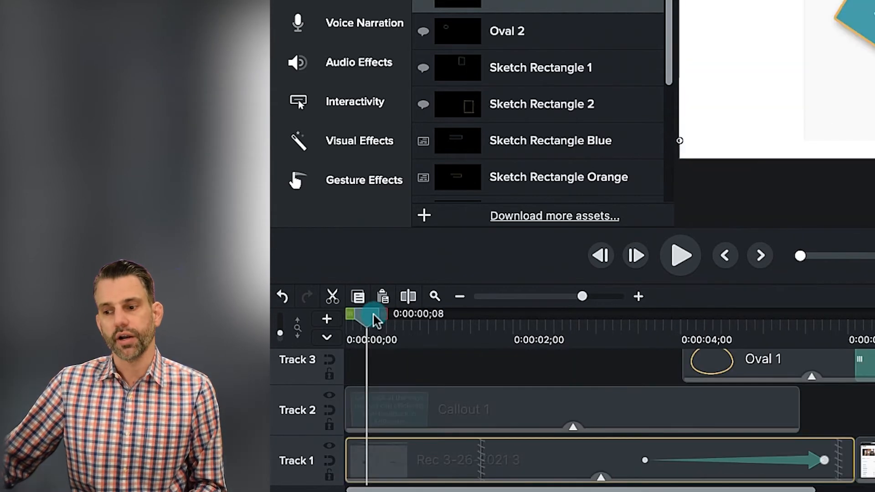
pyautogui.press('space')
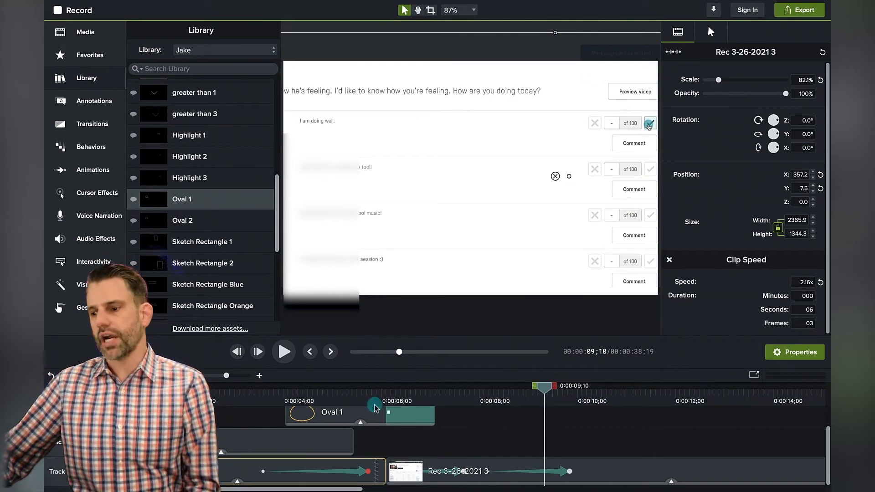
# Position the playhead at 0:00:07;22 and browse the Basic-style callout annotations
pyautogui.moveTo(381, 388); pyautogui.dragTo(465, 396)
pyautogui.scroll(10, 209, 162)
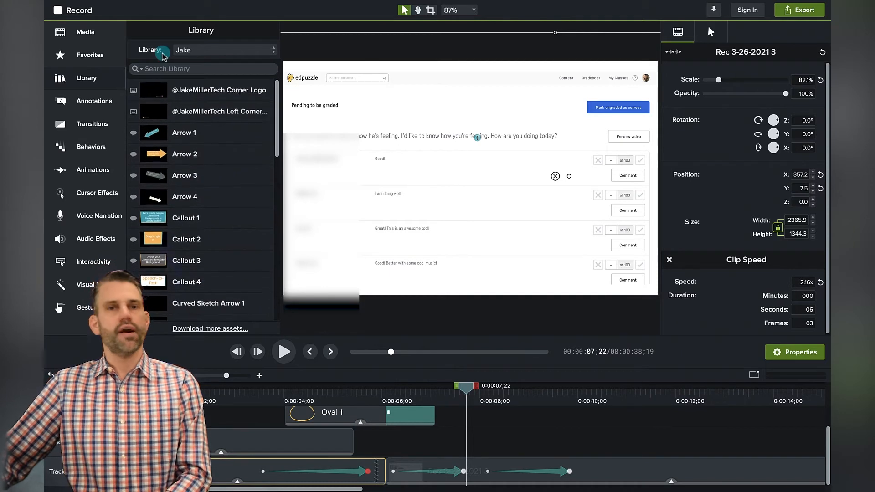
pyautogui.click(98, 103)
pyautogui.click(142, 33)
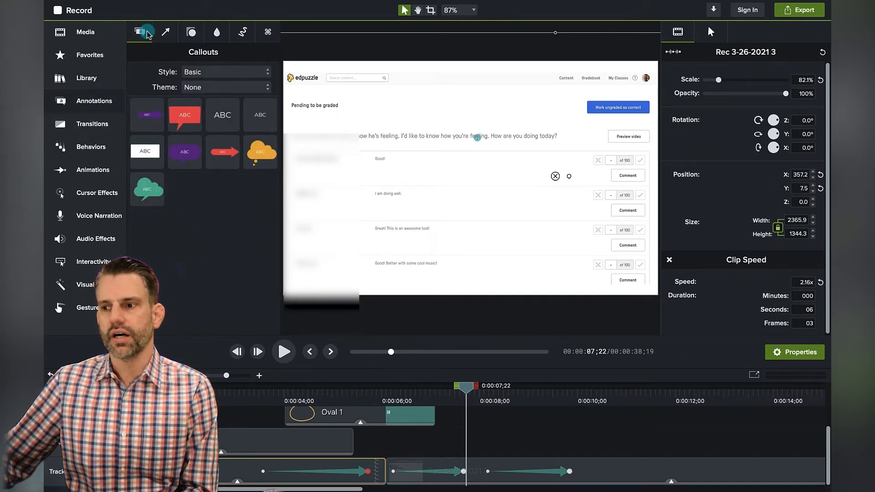
pyautogui.click(209, 66)
pyautogui.click(149, 81)
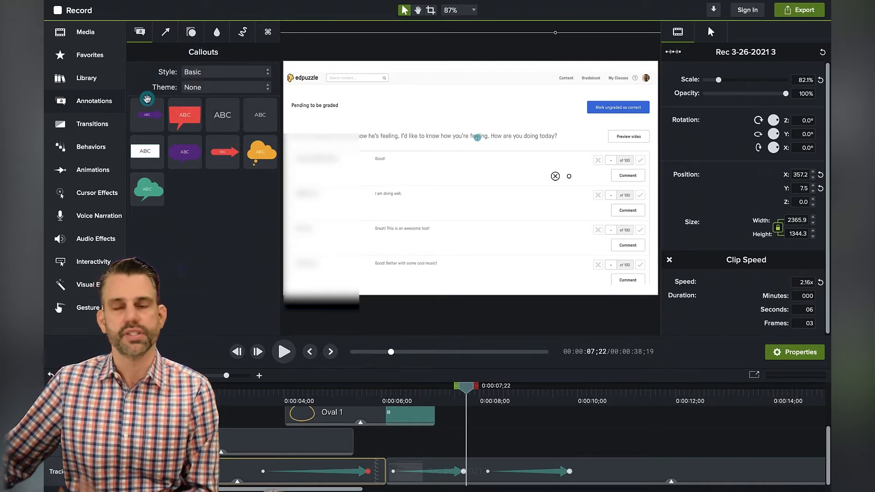
# Add the Arrow 2 callout from the Library at 0:00:07;22 and position it pointing at the first answer's X and checkmark grading controls
pyautogui.click(85, 81)
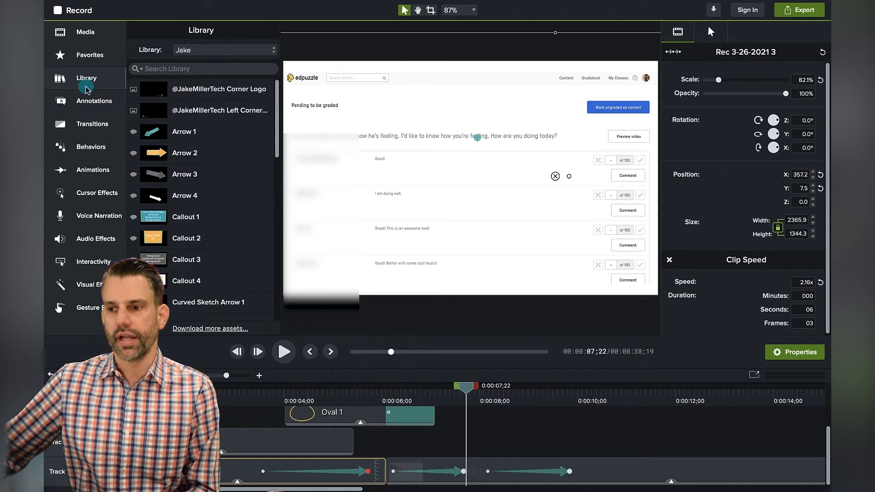
pyautogui.click(164, 156)
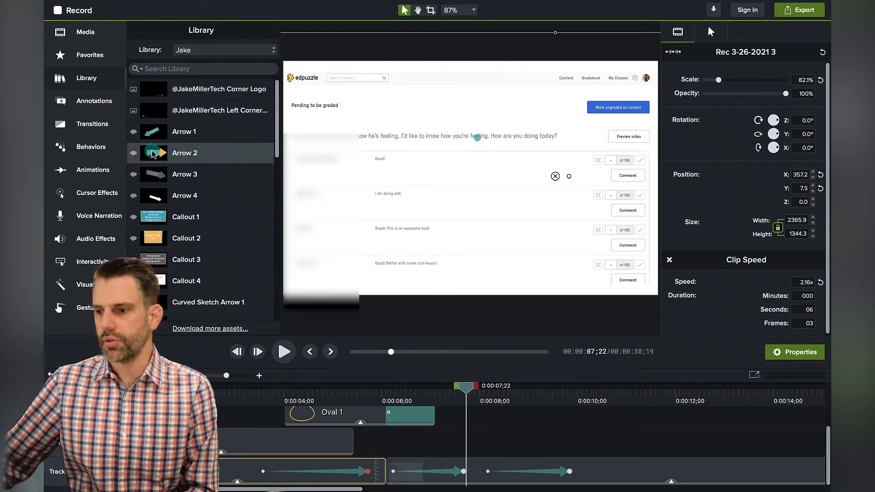
pyautogui.moveTo(152, 158); pyautogui.dragTo(511, 116)
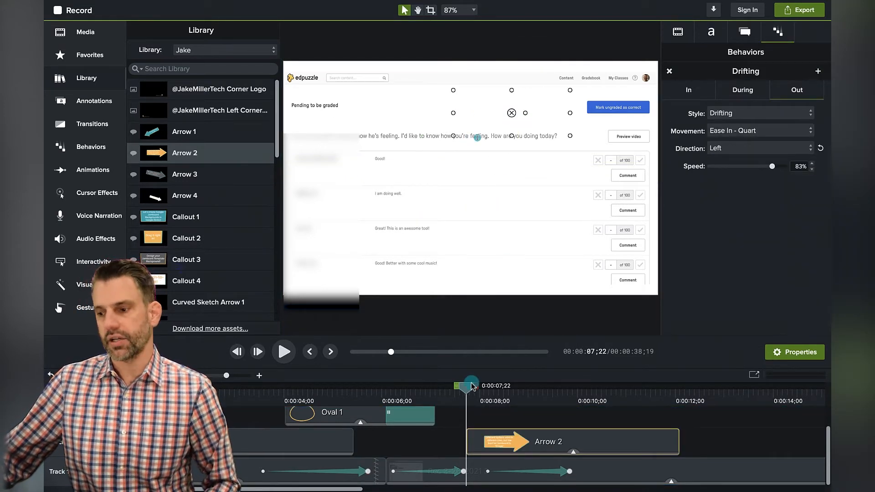
pyautogui.press('space')
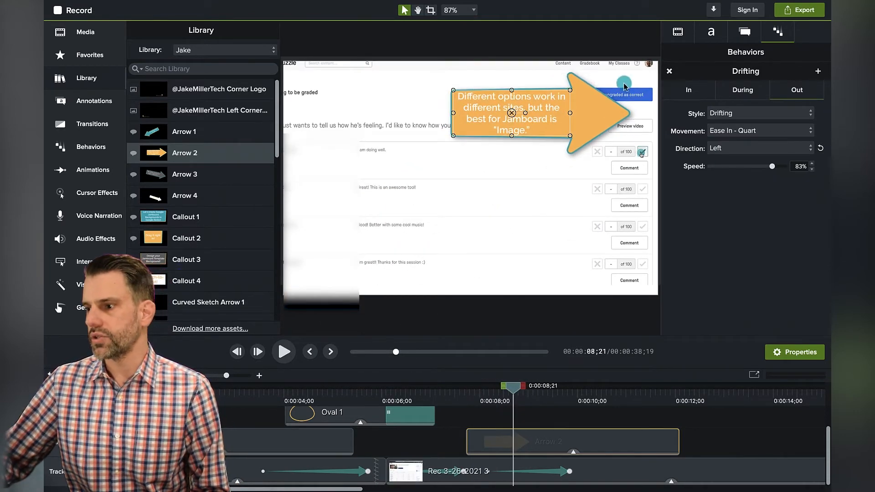
pyautogui.moveTo(587, 115); pyautogui.dragTo(545, 154)
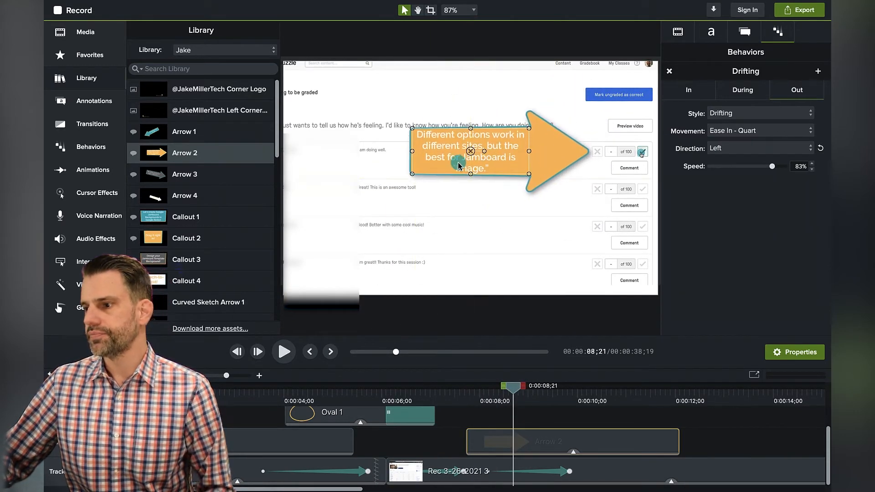
# Replace the orange arrow's text with "1 option is to mark things correct or incorrect using the checkmark or X."
pyautogui.doubleClick(457, 165)
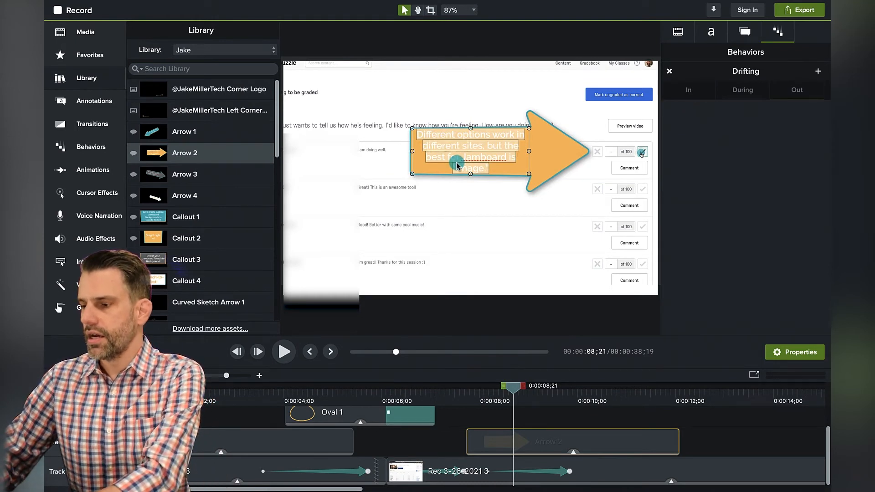
pyautogui.write('1 o')
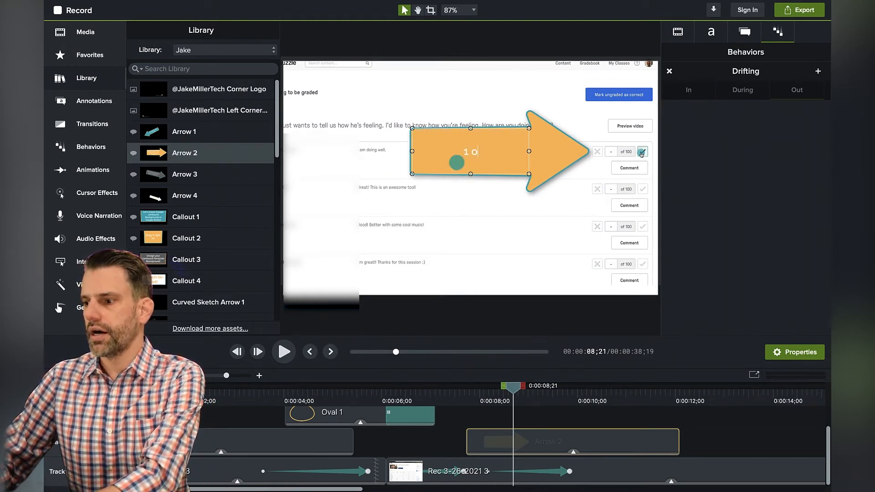
pyautogui.write('ption is to mark.')
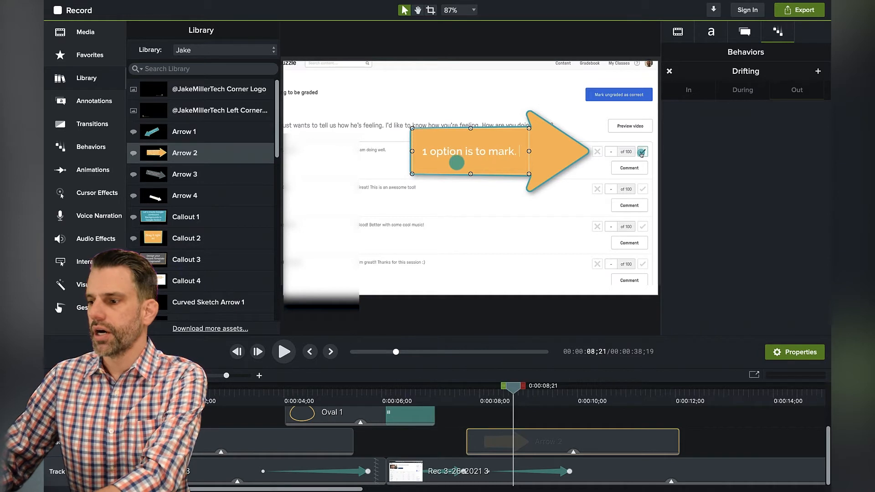
pyautogui.write(' things correct or incorrect using the checkmark or X')
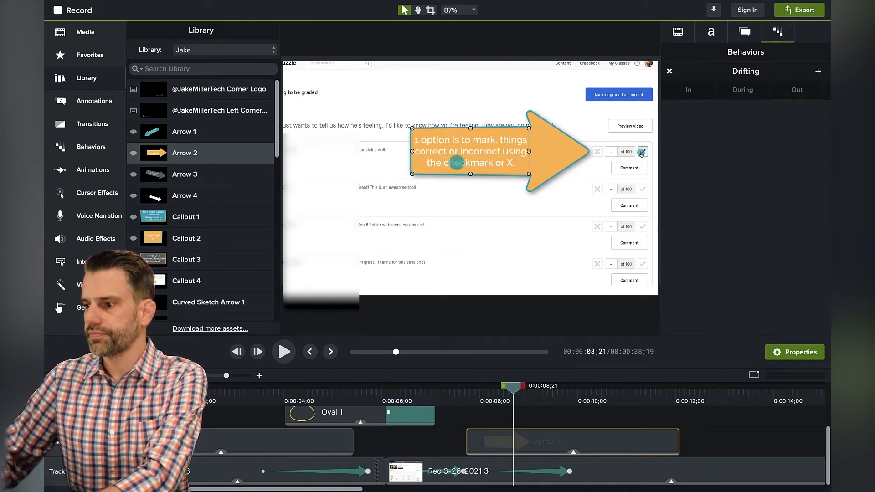
pyautogui.doubleClick(499, 143)
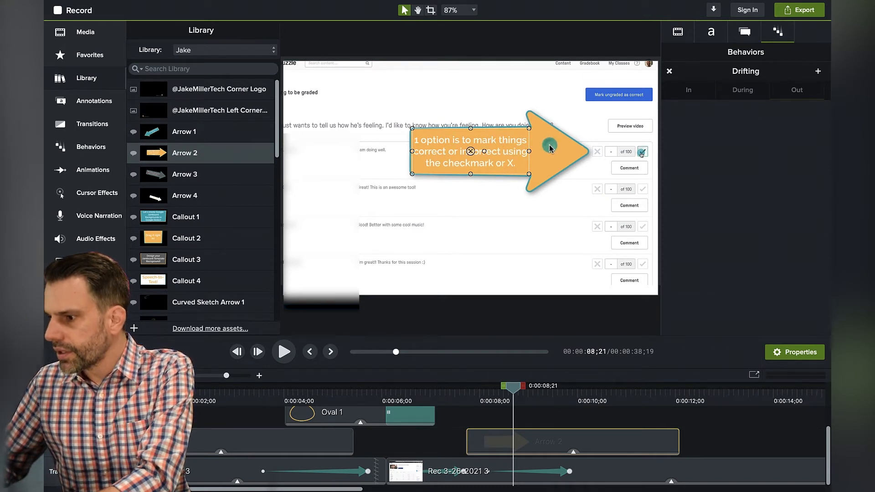
# Set the orange arrow's text size to 45 and nudge the arrow so its tip sits beside the grading controls
pyautogui.click(711, 32)
pyautogui.moveTo(717, 127); pyautogui.dragTo(719, 129)
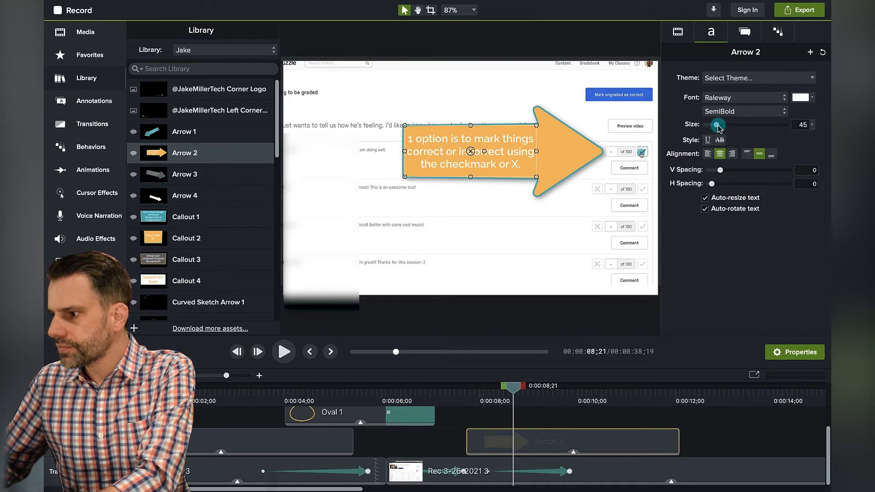
pyautogui.moveTo(573, 155); pyautogui.dragTo(562, 157)
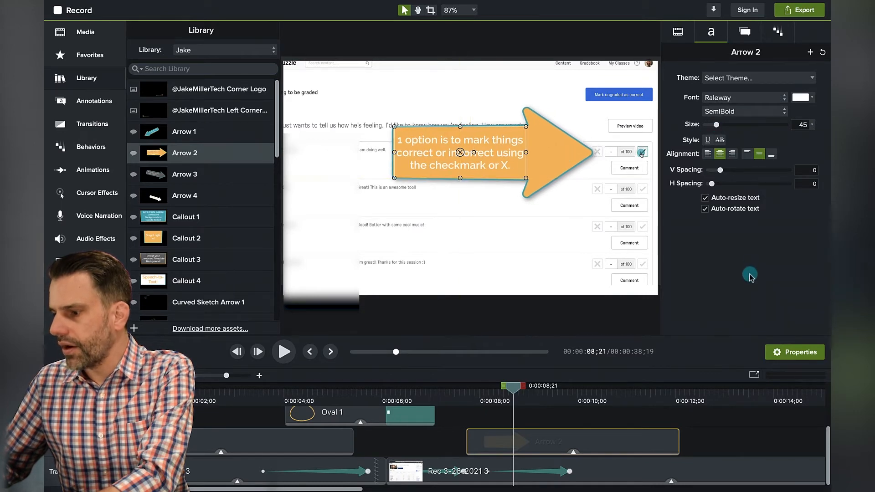
# Move the Arrow 2 clip earlier to start at about 0:00:07;06 and play back its timing
pyautogui.moveTo(551, 388); pyautogui.dragTo(463, 393)
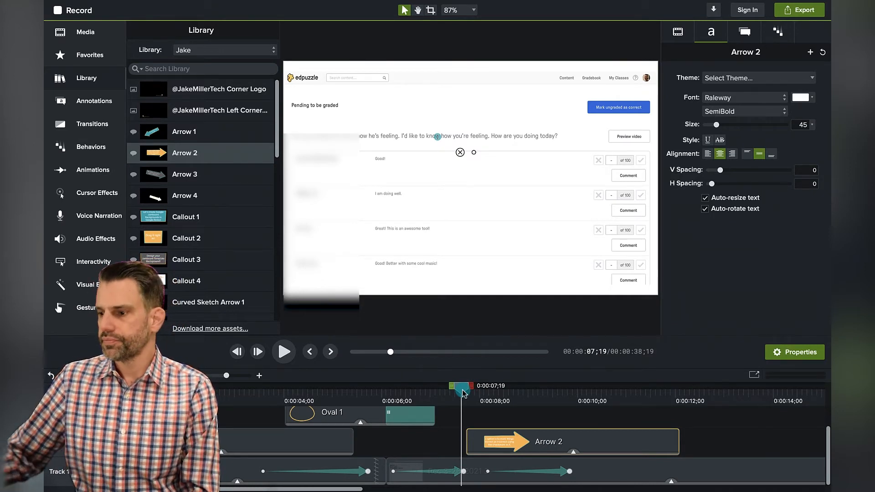
pyautogui.moveTo(464, 388); pyautogui.dragTo(439, 387)
pyautogui.moveTo(483, 433); pyautogui.dragTo(457, 433)
pyautogui.press('space')
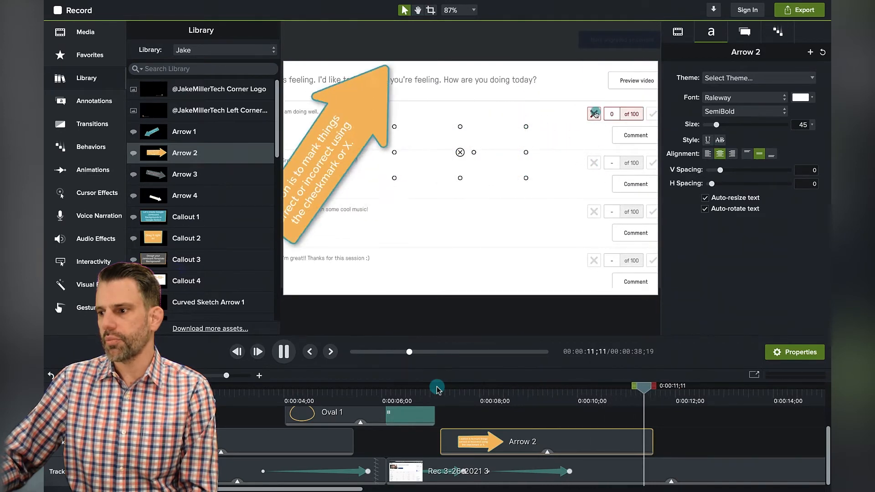
pyautogui.press('space')
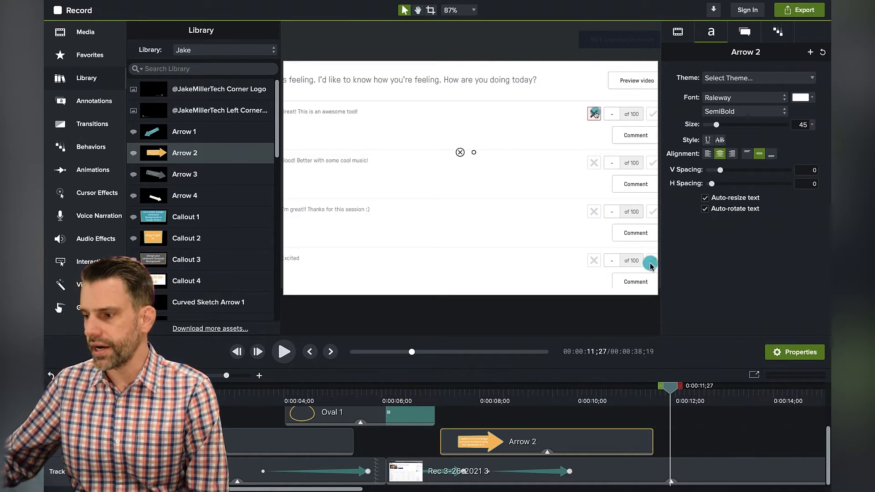
# Extend the Arrow 2 clip to end at 0:00:13;07, checking its exit against the numeric score entry
pyautogui.moveTo(652, 441); pyautogui.dragTo(750, 441)
pyautogui.click(391, 390)
pyautogui.press('space')
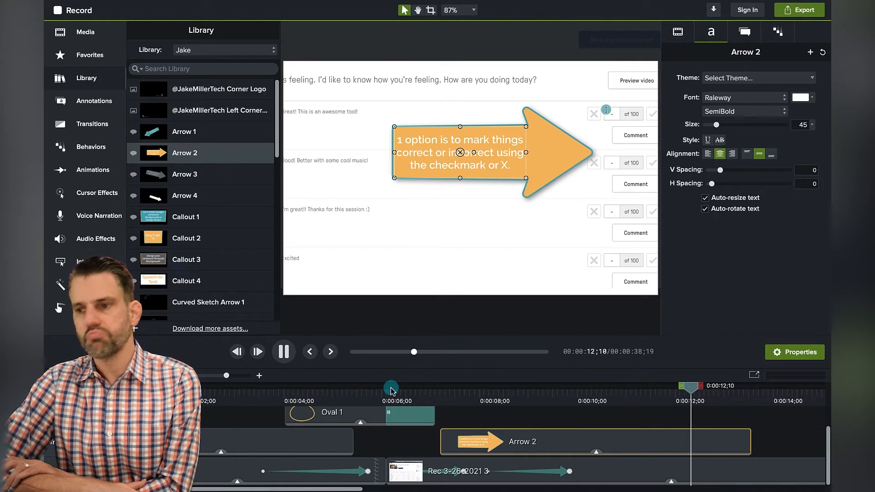
pyautogui.press('space')
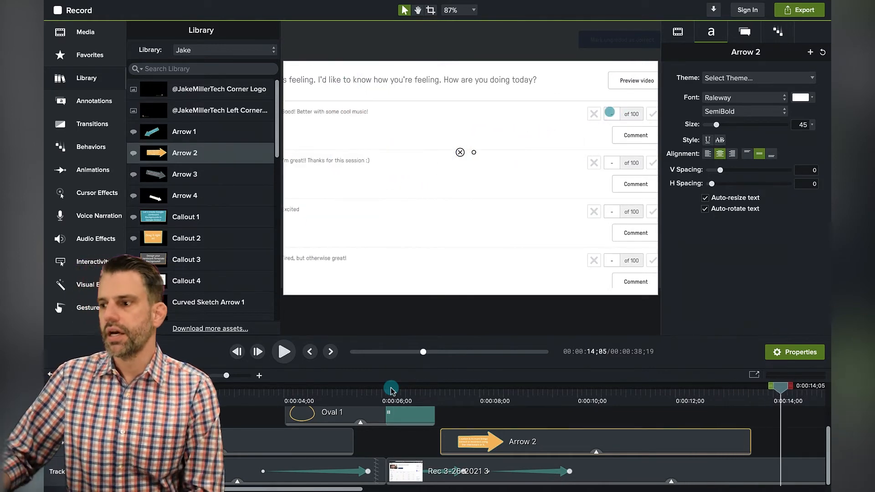
pyautogui.click(739, 393)
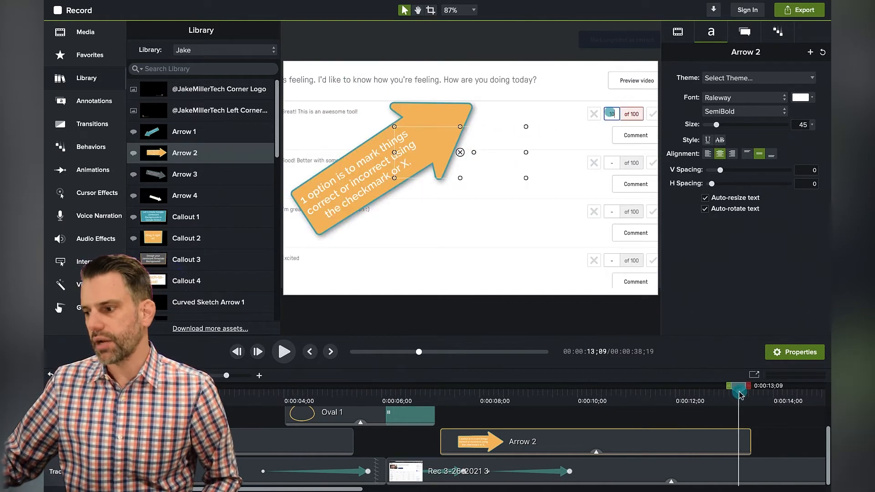
pyautogui.moveTo(738, 390); pyautogui.dragTo(708, 399)
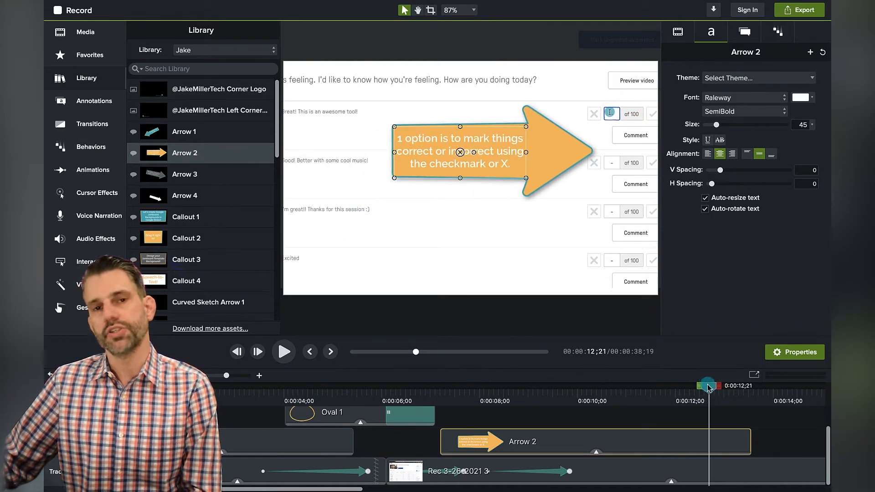
pyautogui.moveTo(749, 436); pyautogui.dragTo(735, 436)
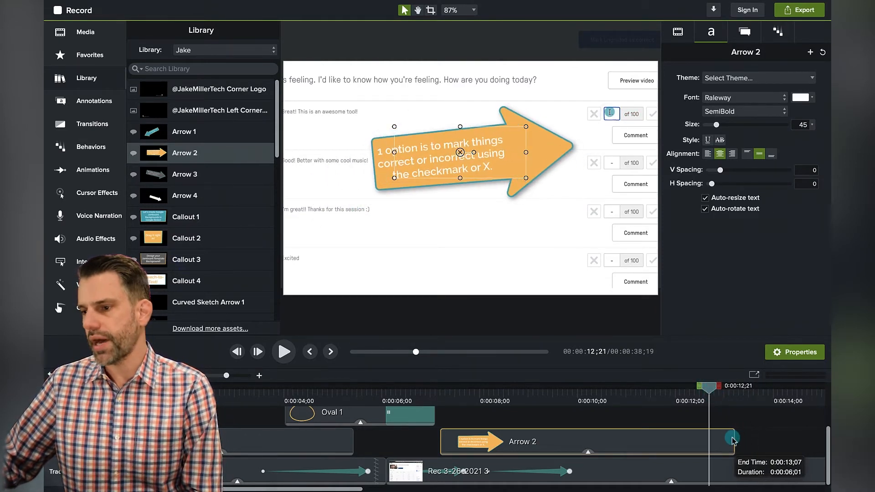
# Add the Library's Arrow 3 callout, start its clip at about 0:00:12;12, and place the arrow pointing at the score box
pyautogui.moveTo(156, 175); pyautogui.dragTo(504, 111)
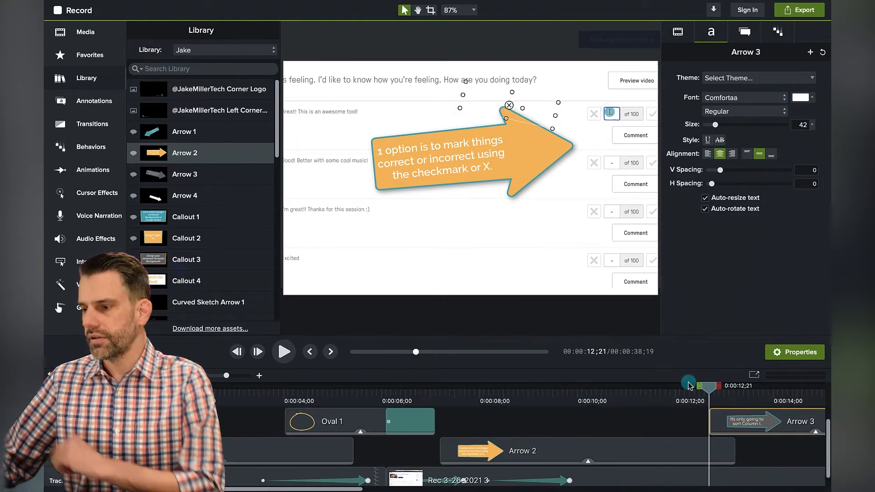
pyautogui.press('space')
pyautogui.press('space')
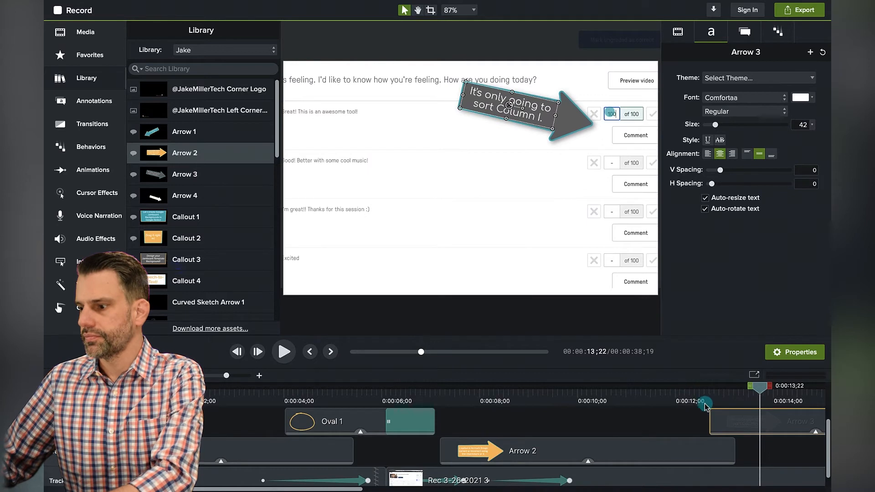
pyautogui.moveTo(736, 418); pyautogui.dragTo(719, 423)
pyautogui.moveTo(756, 395); pyautogui.dragTo(731, 394)
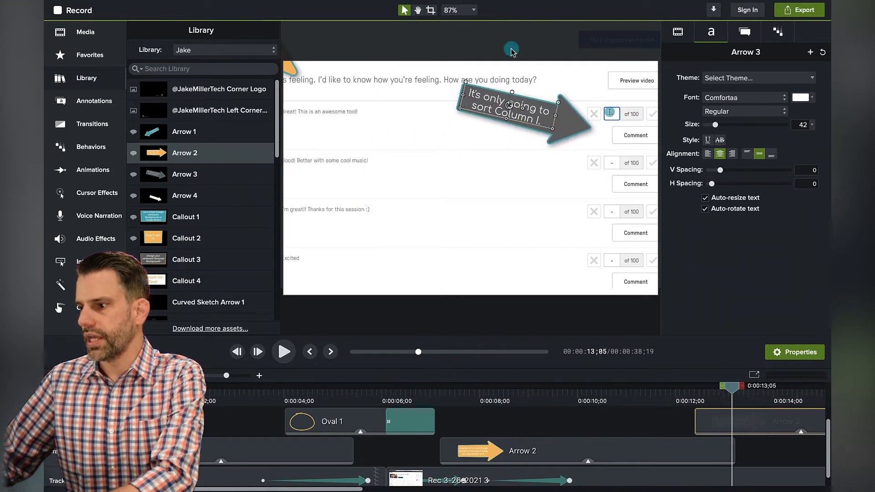
pyautogui.moveTo(533, 124); pyautogui.dragTo(540, 112)
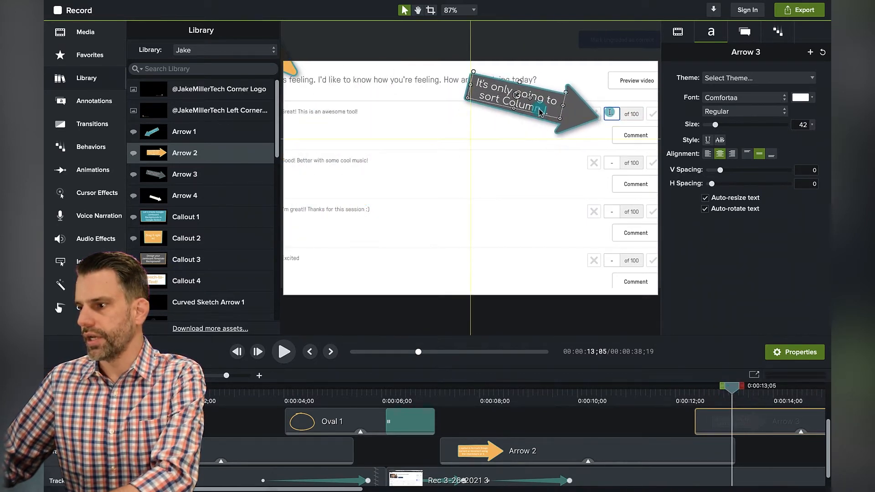
# Replace the gray arrow's text with "Another option is typing in a numerical value"
pyautogui.doubleClick(515, 108)
pyautogui.write('Another option is')
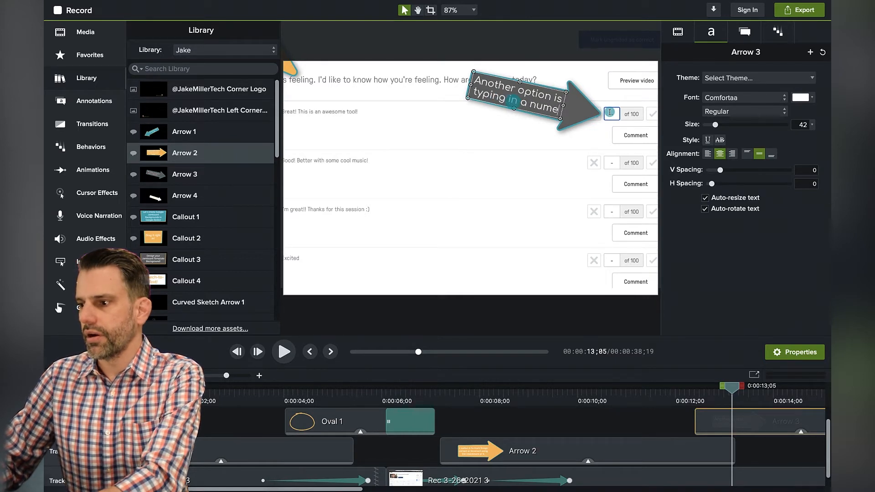
pyautogui.write('alue')
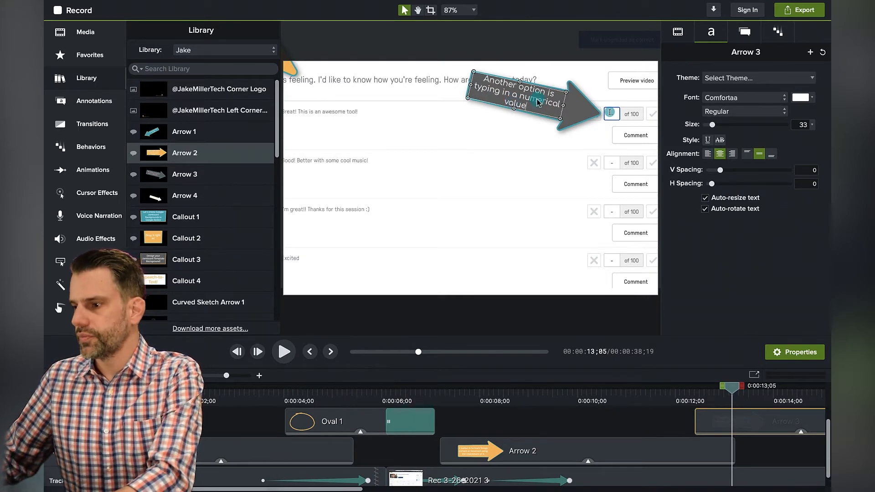
# Set the gray arrow's text size to 50 and angle the arrow upward so its tip points at the score box
pyautogui.moveTo(714, 127); pyautogui.dragTo(718, 129)
pyautogui.moveTo(543, 99); pyautogui.dragTo(482, 153)
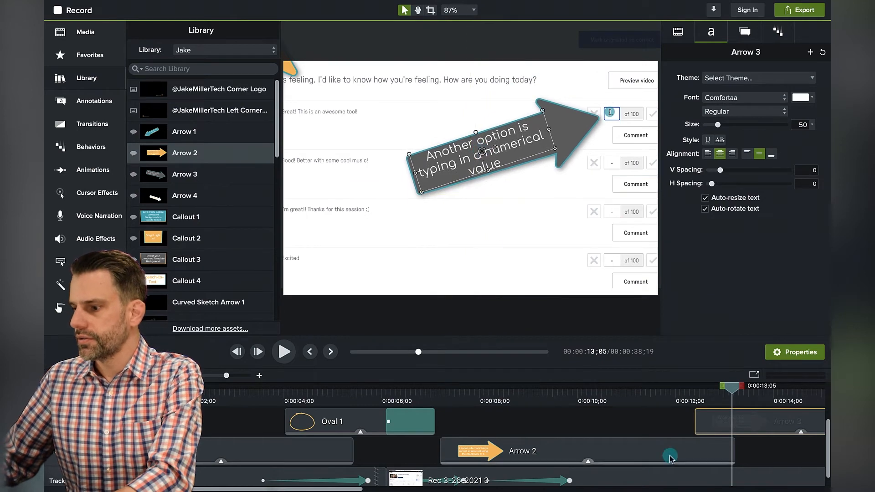
pyautogui.click(671, 413)
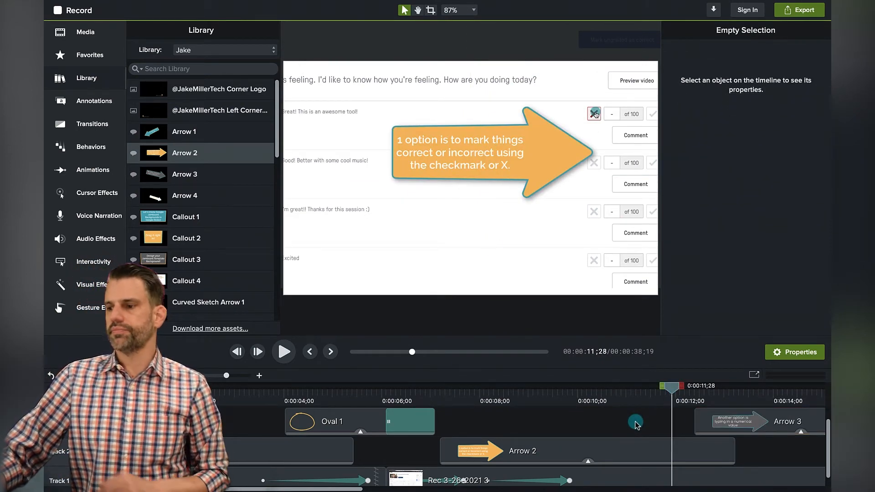
# Play back both arrow callouts and extend the Arrow 3 clip to end at 0:00:16;27
pyautogui.click(442, 389)
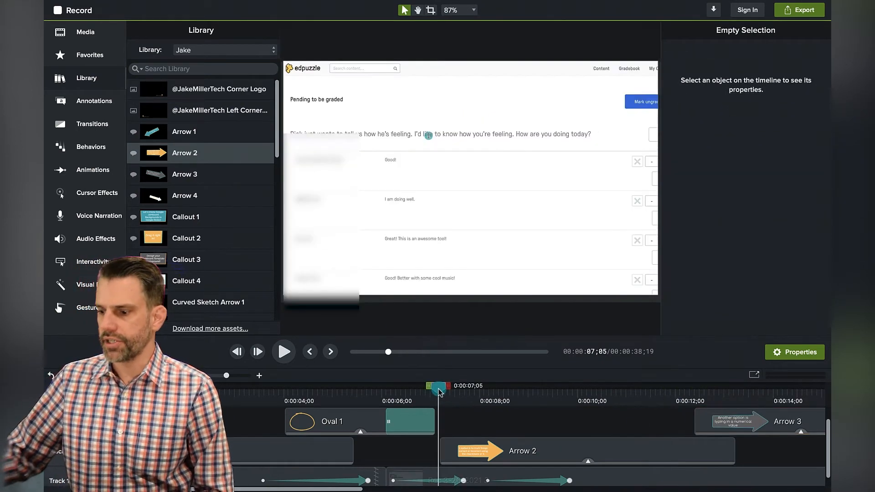
pyautogui.press('space')
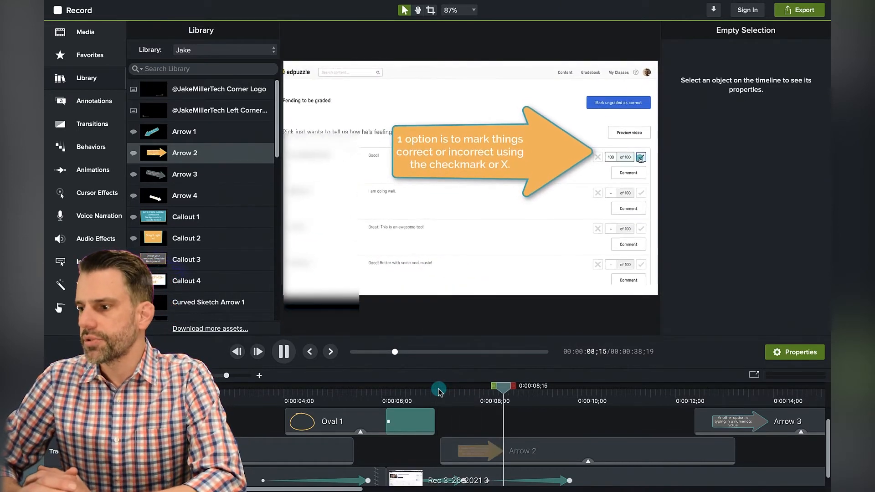
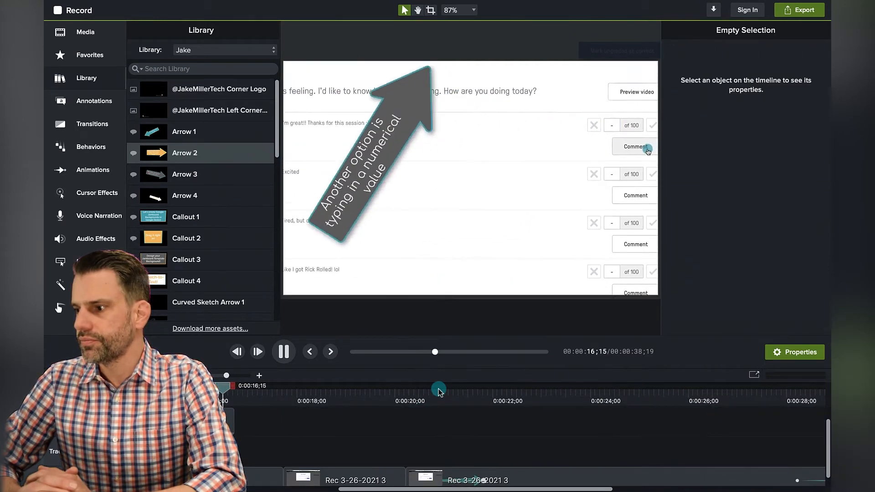
pyautogui.press('space')
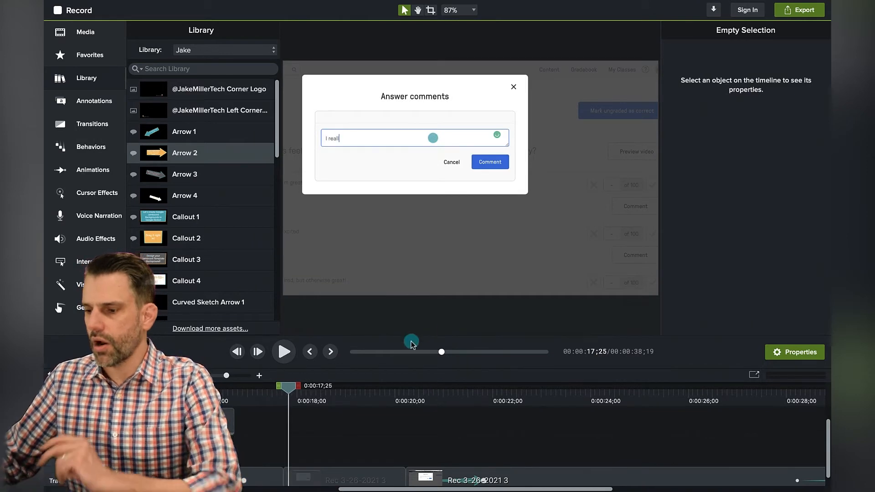
pyautogui.click(215, 401)
pyautogui.click(227, 417)
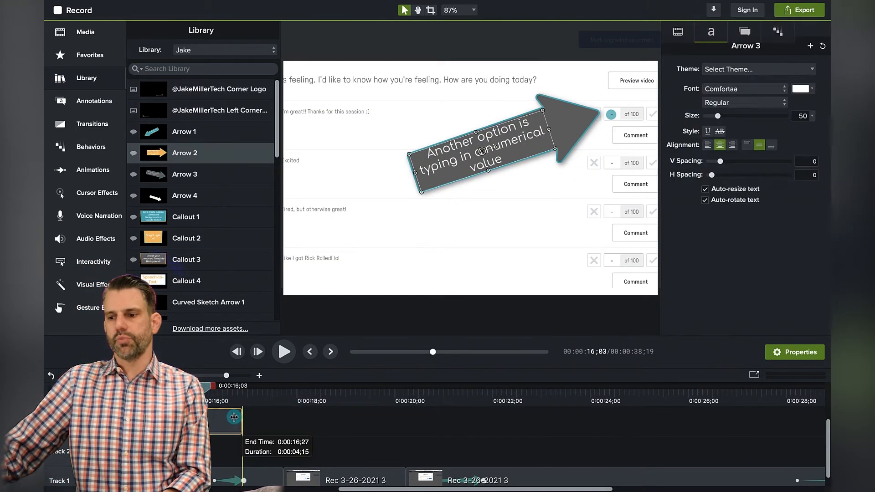
pyautogui.hscroll(-4, 237, 417)
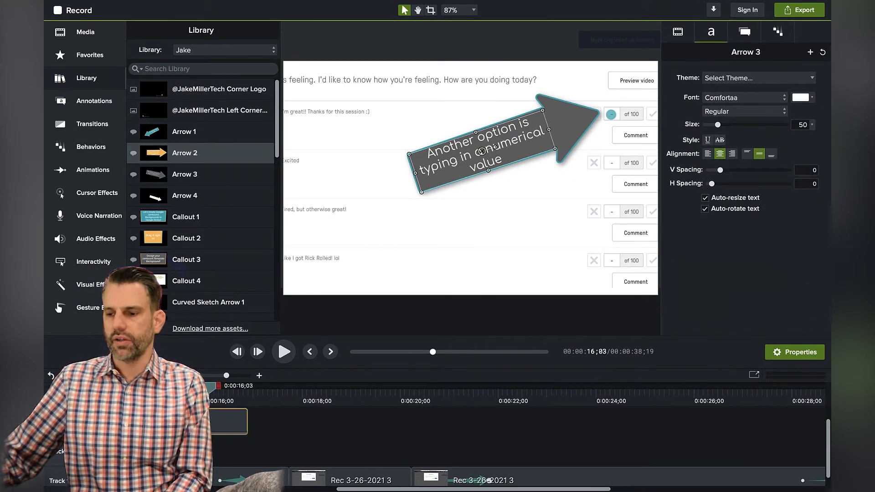
pyautogui.press('super+Left')
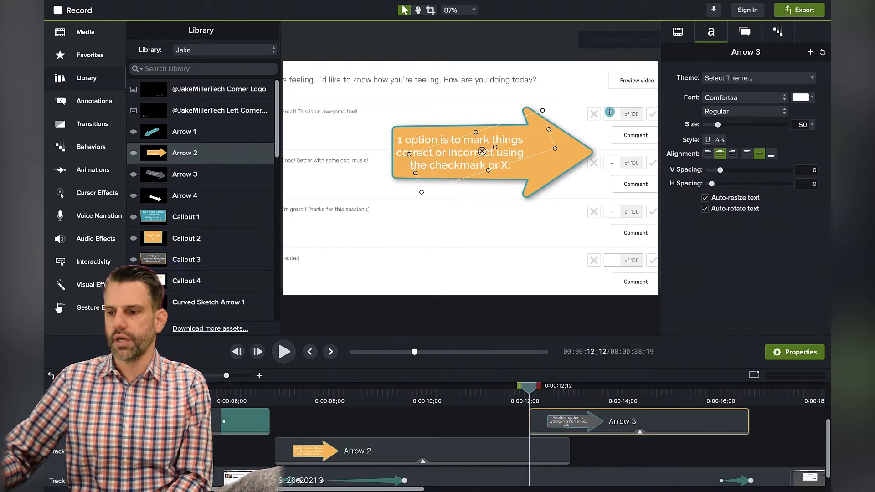
# Play back the gray arrow and shorten the Arrow 3 clip to end at about 0:00:16;17
pyautogui.press('space')
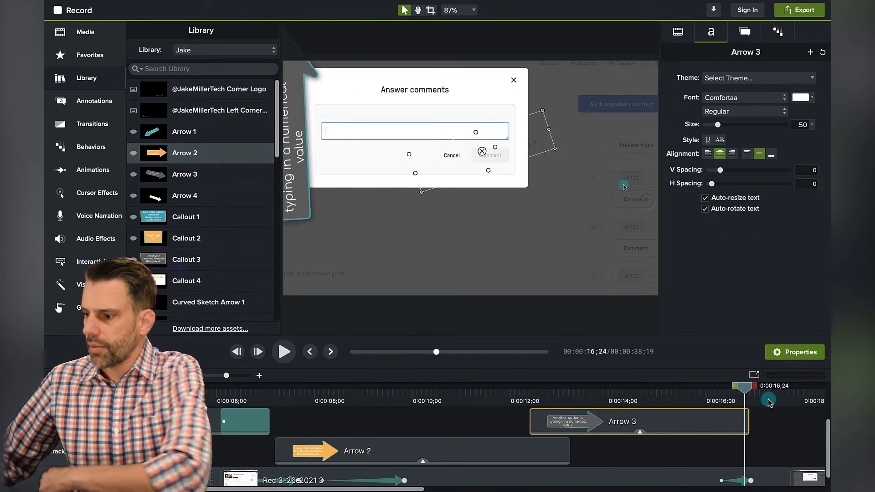
pyautogui.moveTo(747, 425); pyautogui.dragTo(732, 424)
pyautogui.click(699, 393)
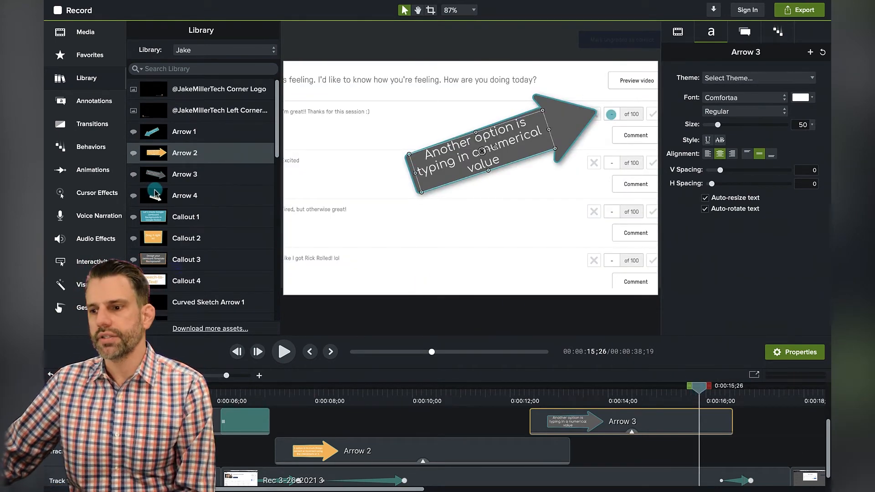
# Add the Library's Arrow 4 callout at 0:00:15;26, shrink it, and place it pointing at the Comment button
pyautogui.moveTo(158, 200); pyautogui.dragTo(558, 123)
pyautogui.press('space')
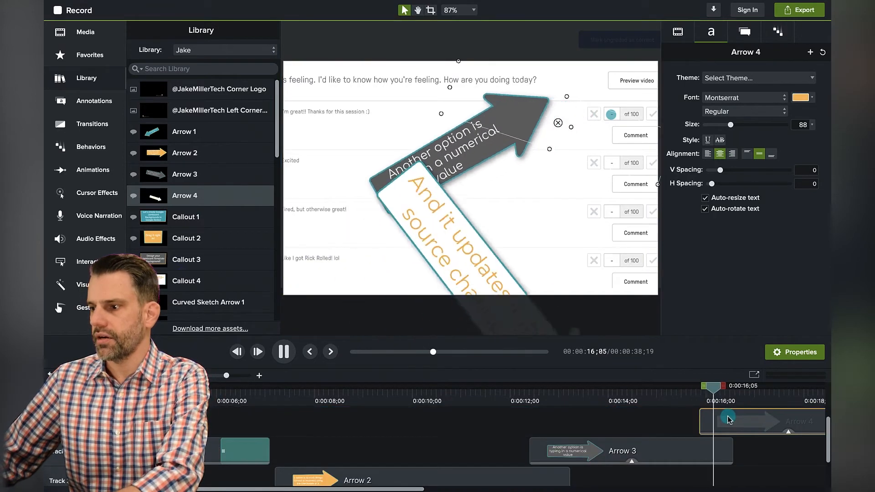
pyautogui.press('space')
pyautogui.moveTo(458, 61); pyautogui.dragTo(569, 103)
pyautogui.moveTo(631, 156); pyautogui.dragTo(490, 142)
# Replace the white arrow's text with "You can also type comments."
pyautogui.doubleClick(490, 141)
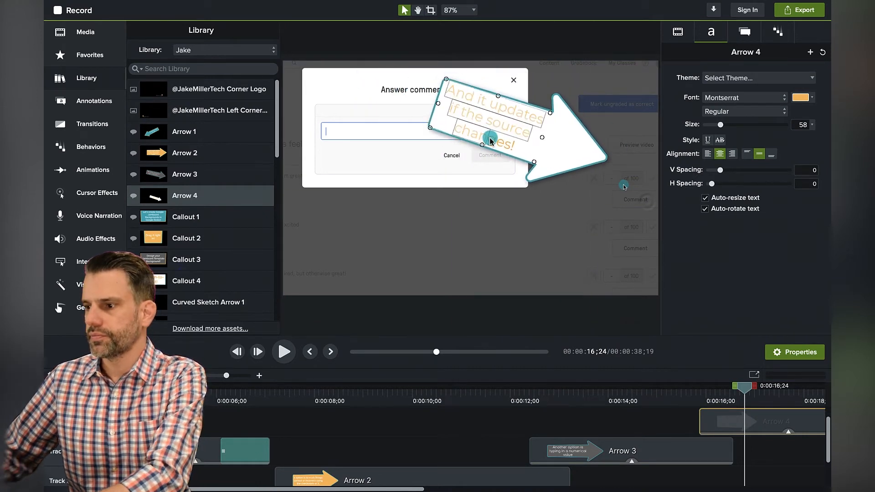
pyautogui.write('You can al')
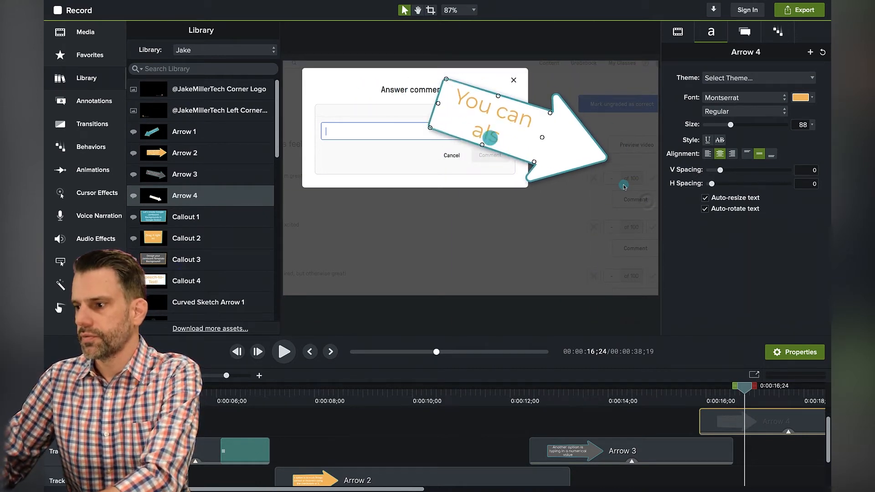
pyautogui.write('so type comments.')
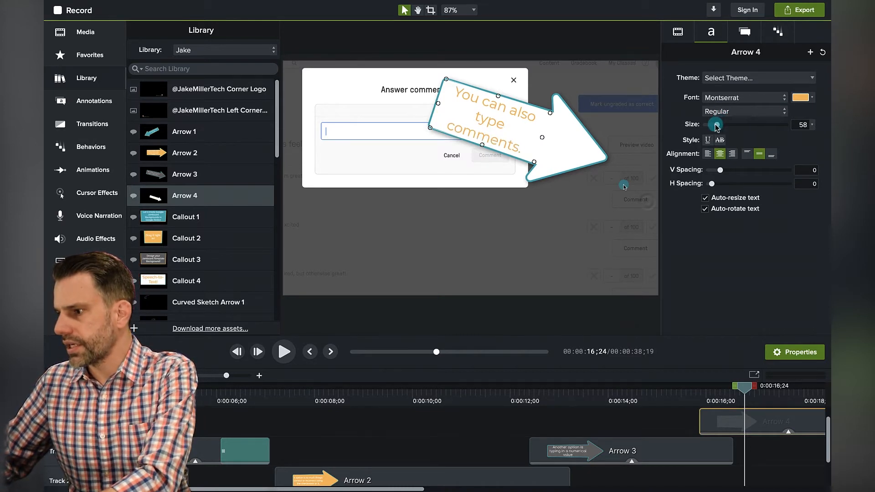
# Set the white arrow's text size to 49 and make the arrow slightly smaller
pyautogui.click(587, 150)
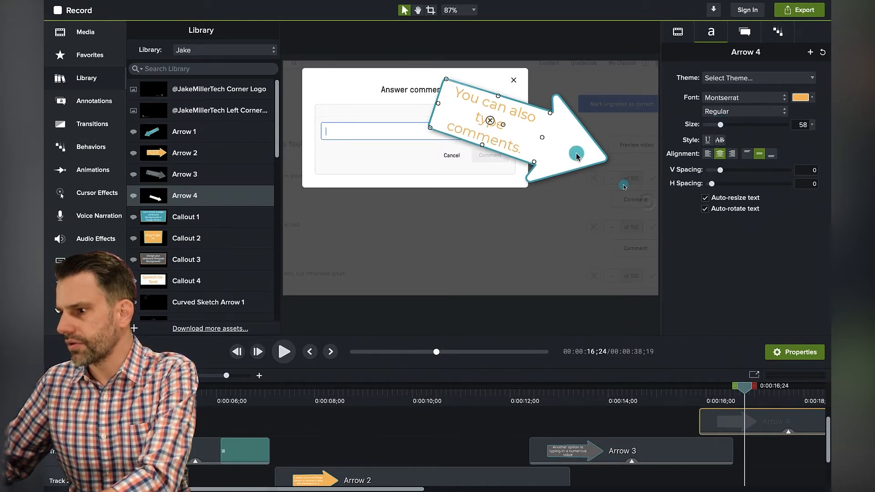
pyautogui.moveTo(717, 117); pyautogui.dragTo(718, 125)
pyautogui.moveTo(488, 105); pyautogui.dragTo(501, 126)
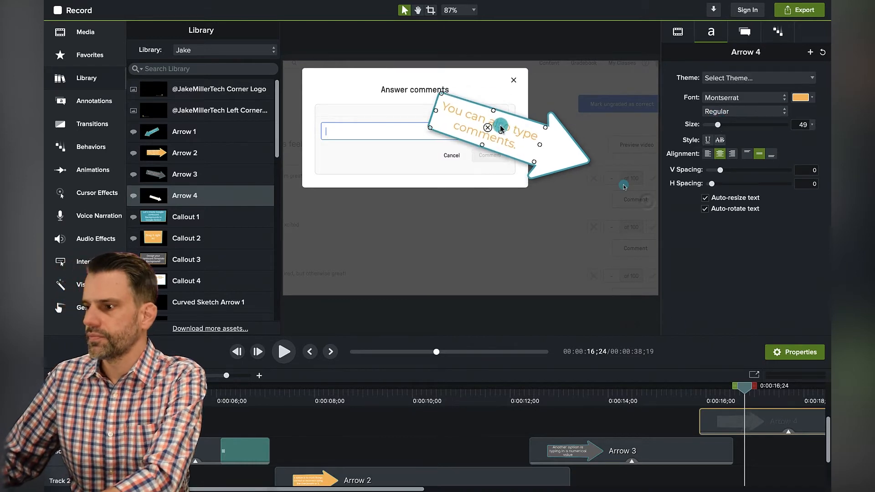
# Play back the white arrow and split the Rec 3-26-2021 3 recording at 0:00:16;09
pyautogui.click(622, 420)
pyautogui.press('space')
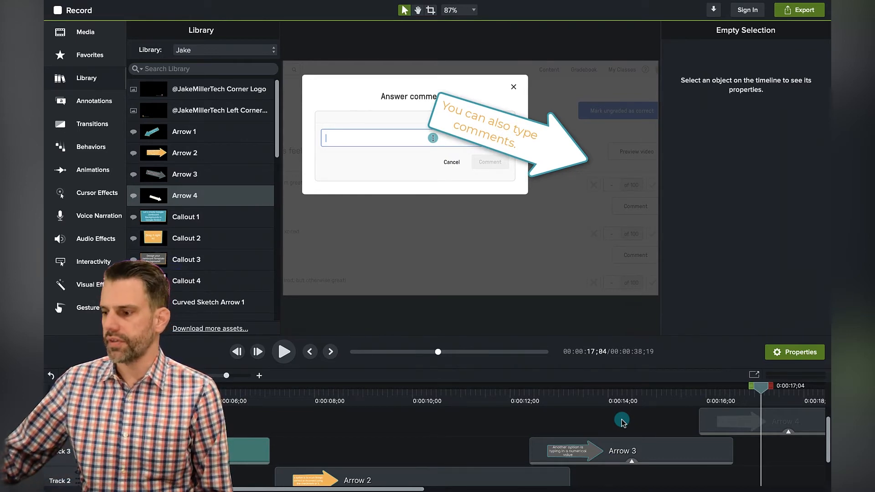
pyautogui.click(719, 392)
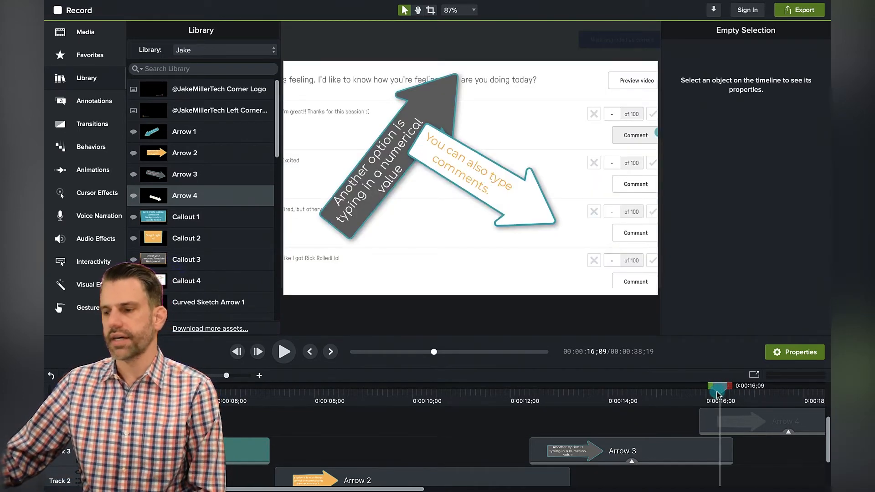
pyautogui.moveTo(719, 392)
pyautogui.mouseDown()
pyautogui.moveTo(694, 393)
pyautogui.moveTo(721, 395)
pyautogui.mouseUp()
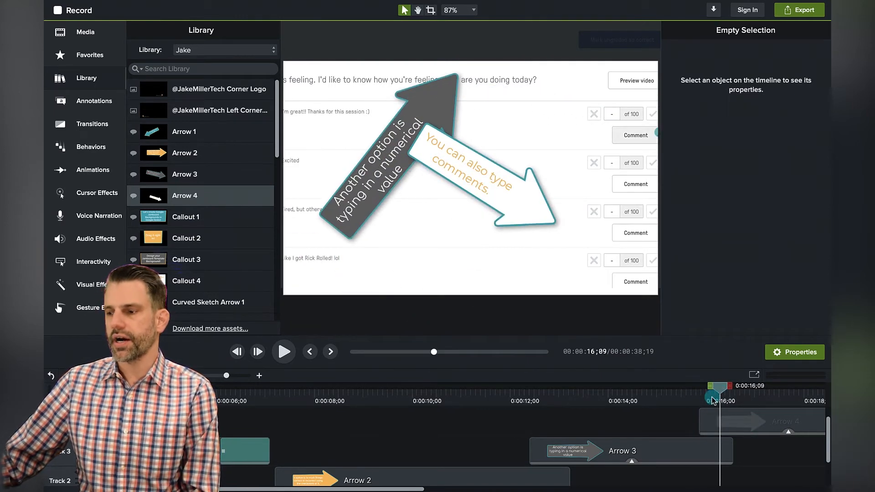
pyautogui.scroll(-3, 691, 423)
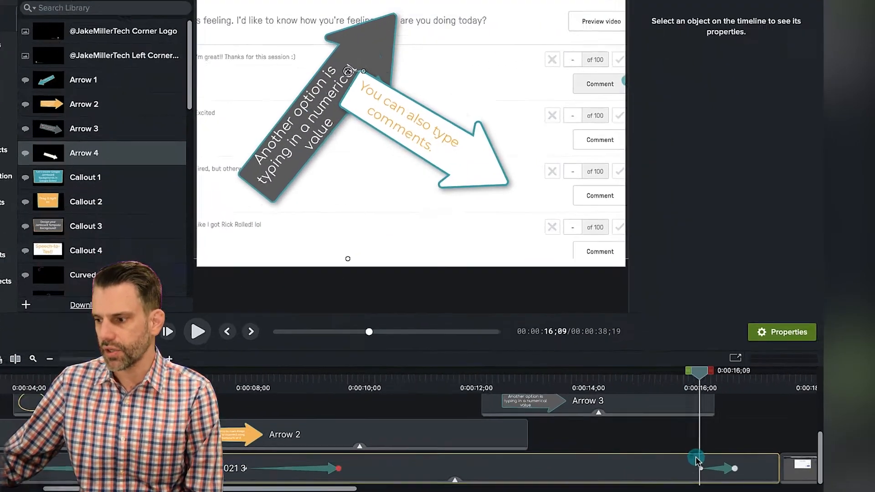
pyautogui.click(719, 463)
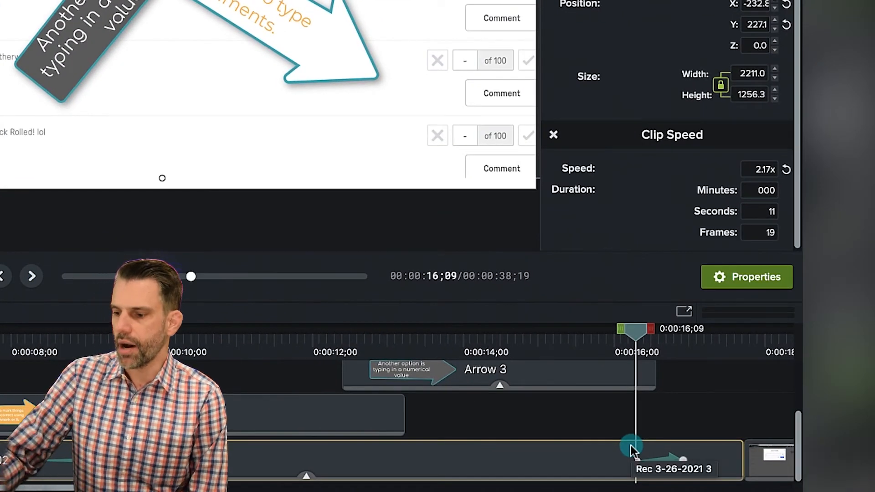
pyautogui.press('s')
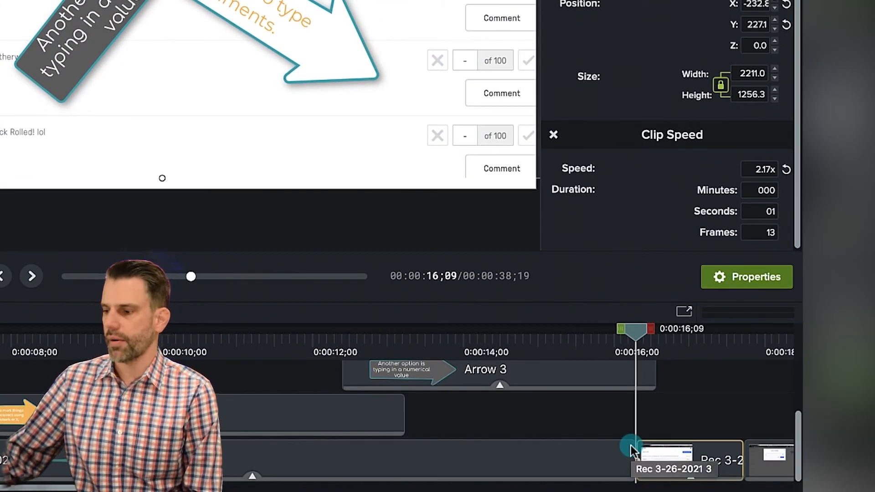
# Select all recording clips after the split and move them about 20 frames further along the timeline to open a gap
pyautogui.hscroll(5, 609, 391)
pyautogui.hscroll(6, 609, 390)
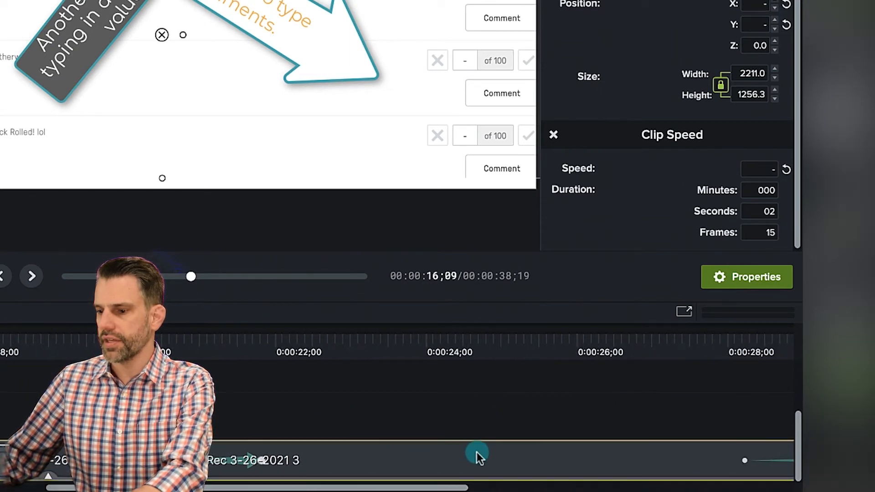
pyautogui.click(483, 452)
pyautogui.hscroll(5, 490, 452)
pyautogui.hscroll(-6, 493, 451)
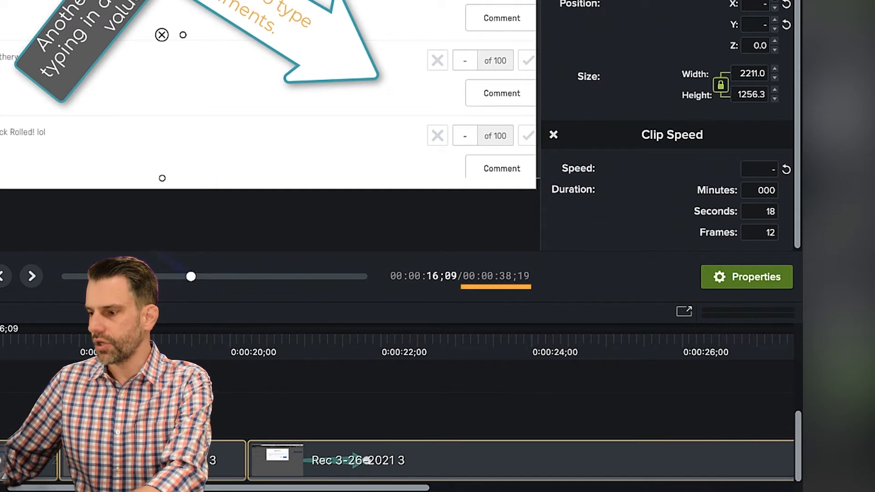
pyautogui.moveTo(24, 461); pyautogui.dragTo(74, 461)
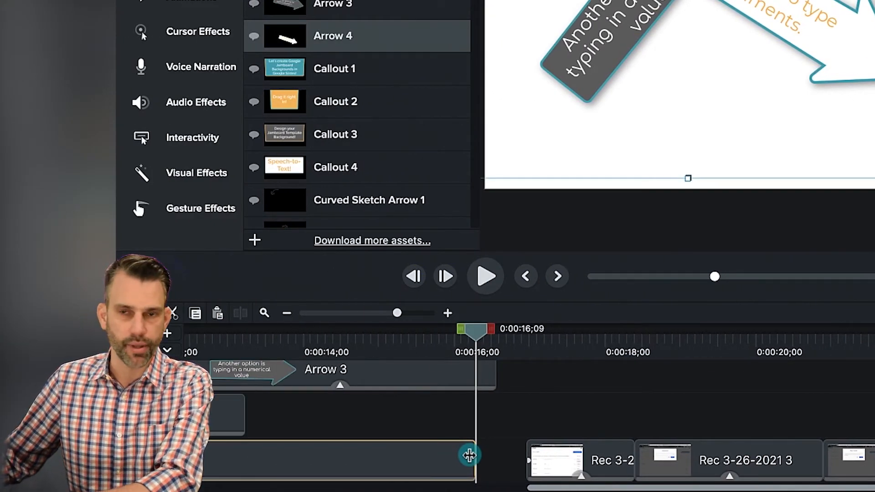
# Extend the last frame of the recording clip before the gap to end at 0:00:16;29, and play back the section
pyautogui.moveTo(469, 455); pyautogui.dragTo(530, 458)
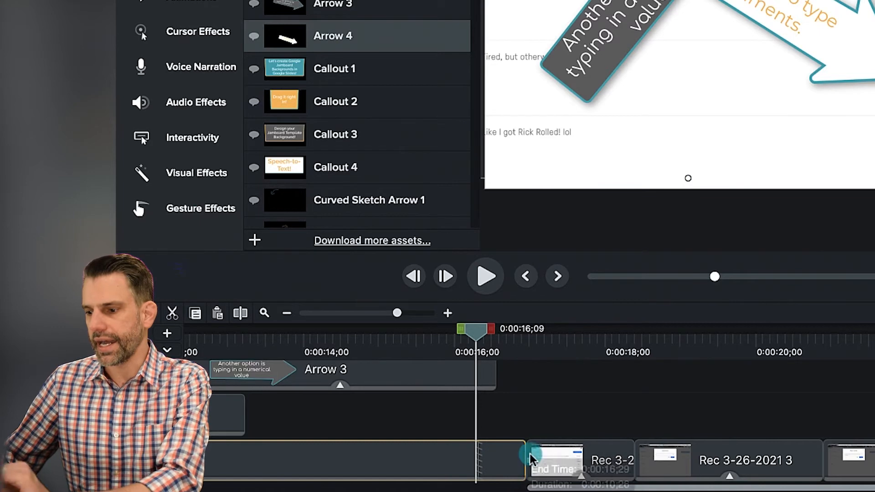
pyautogui.click(329, 337)
pyautogui.click(572, 385)
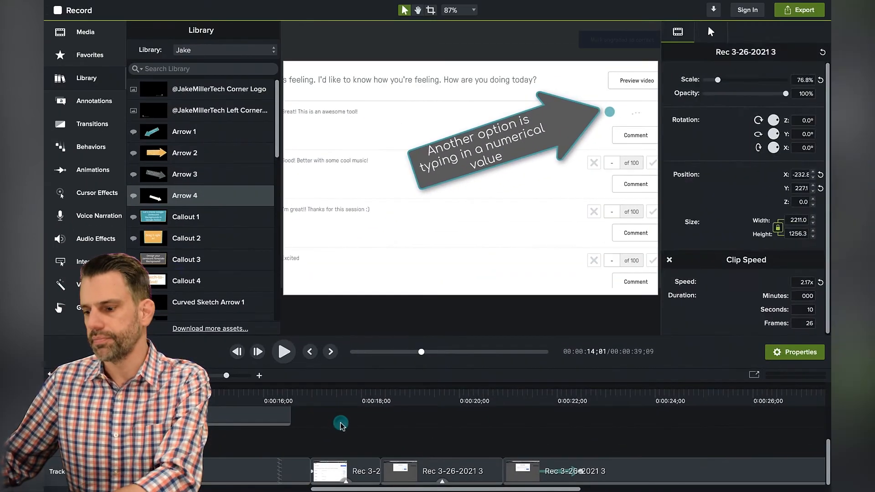
pyautogui.scroll(2, 346, 433)
pyautogui.press('space')
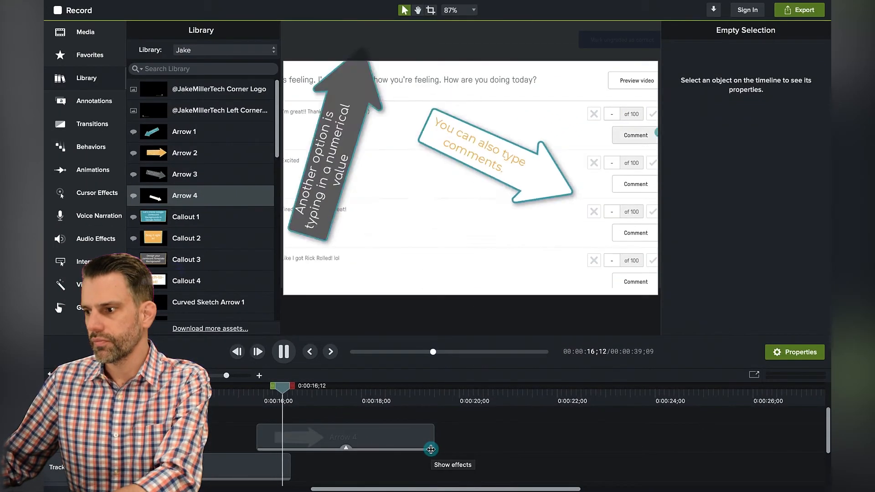
pyautogui.press('space')
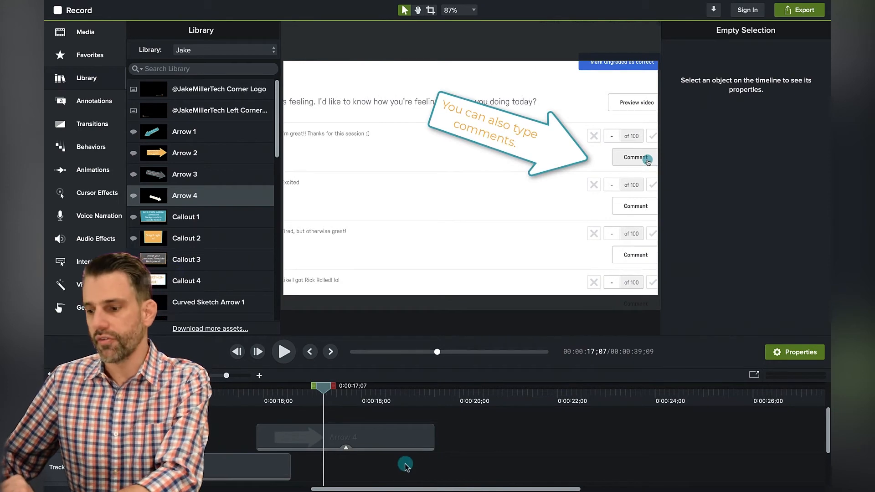
# Move the Arrow 4 clip earlier so it starts at about 0:00:15;14, and play it back
pyautogui.click(237, 392)
pyautogui.moveTo(328, 432); pyautogui.dragTo(308, 437)
pyautogui.moveTo(240, 392); pyautogui.dragTo(232, 392)
pyautogui.press('space')
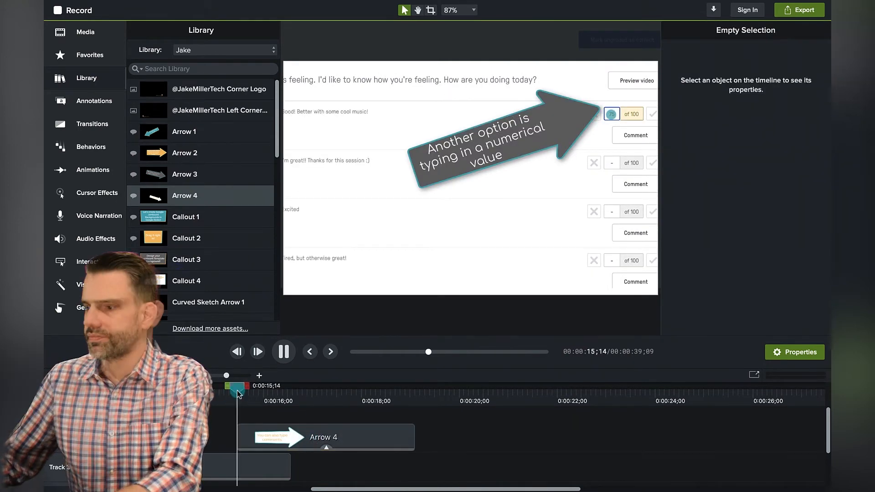
# Change the Arrow 4 callout's shape to Square and move it over the right edge of the Answer comments dialog
pyautogui.click(542, 153)
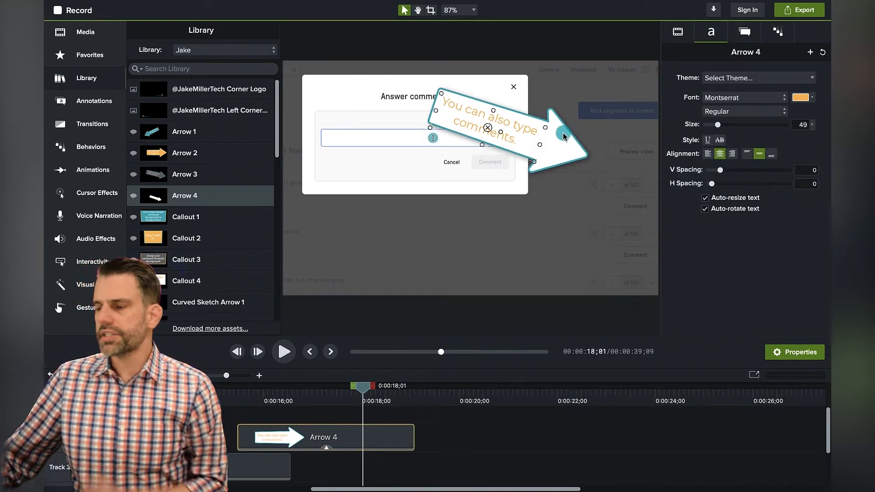
pyautogui.click(744, 31)
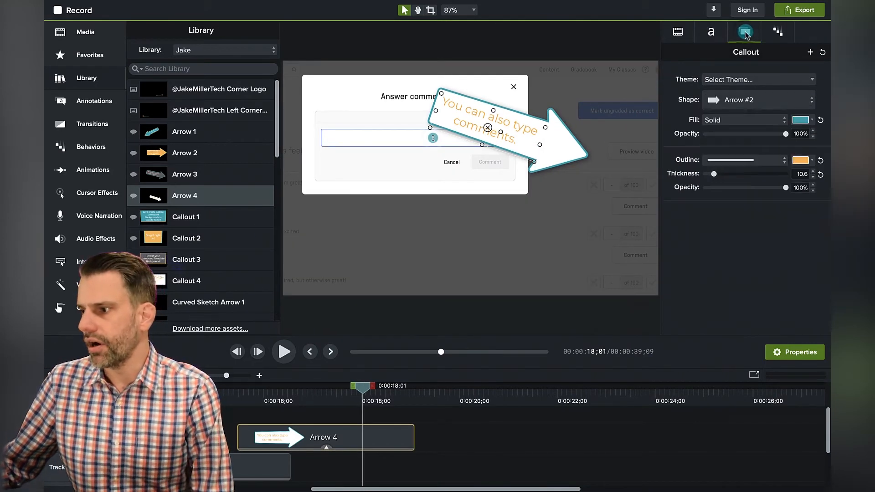
pyautogui.click(738, 100)
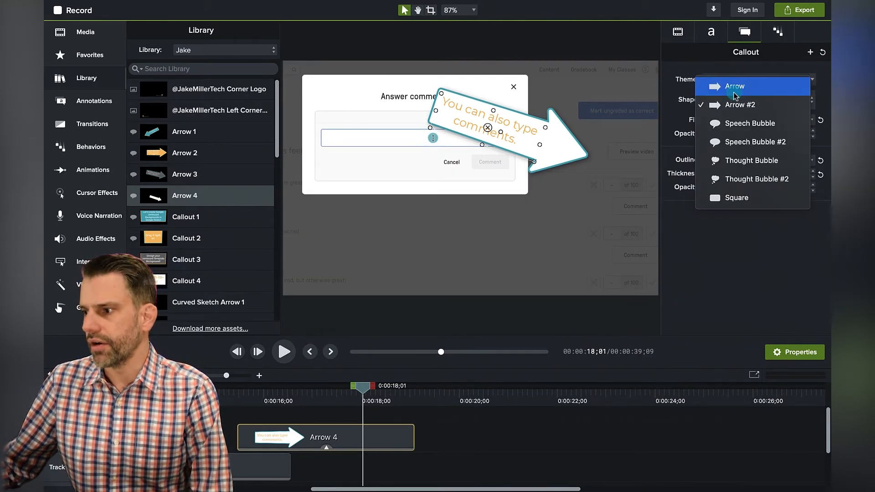
pyautogui.click(749, 198)
pyautogui.moveTo(499, 135); pyautogui.dragTo(538, 136)
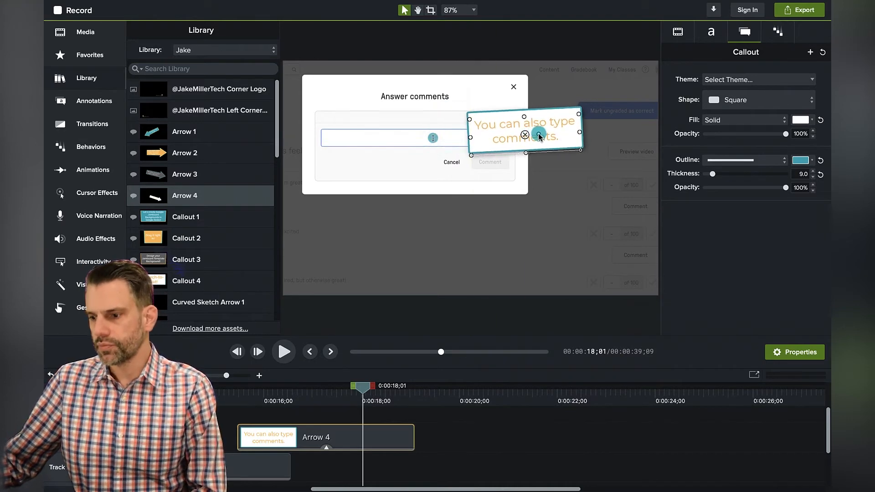
# Play back the comment section and extend the Arrow 4 clip to end at about 0:00:20;14
pyautogui.moveTo(226, 375); pyautogui.dragTo(220, 375)
pyautogui.click(282, 395)
pyautogui.press('space')
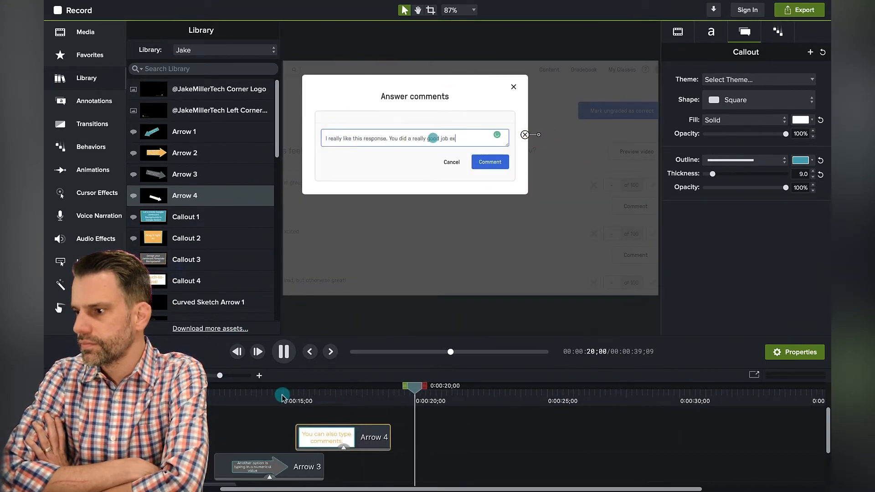
pyautogui.press('space')
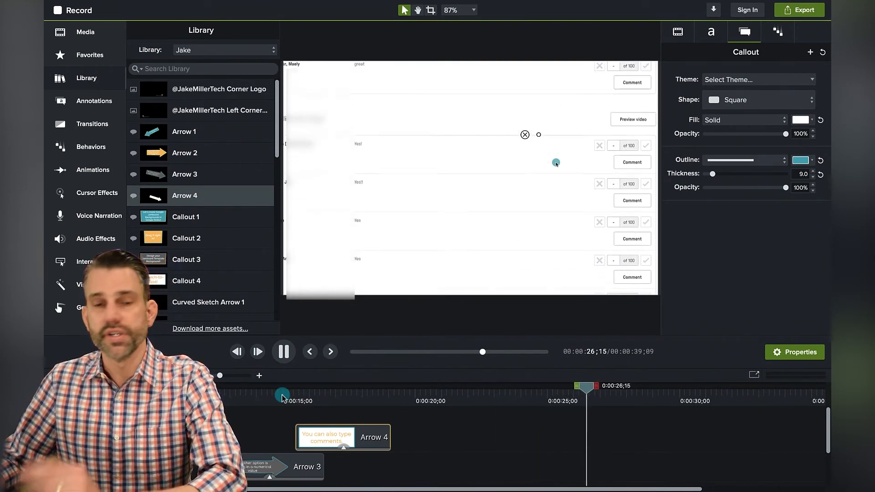
pyautogui.press('space')
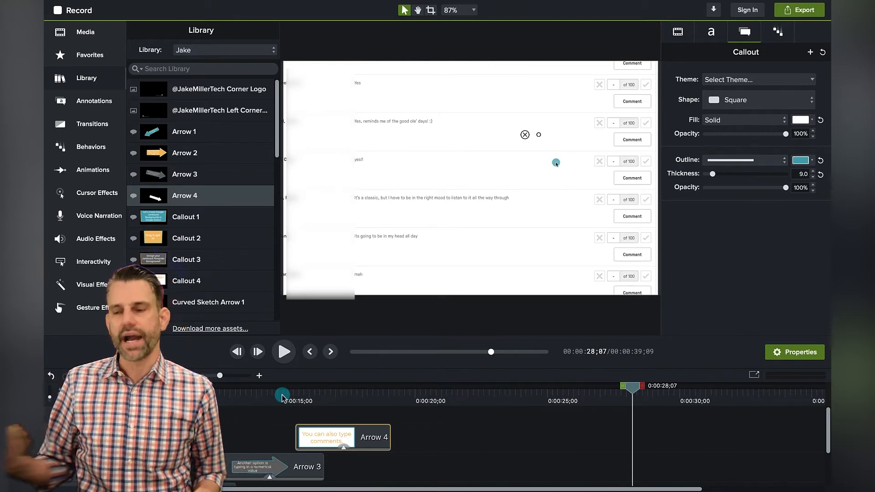
pyautogui.click(471, 398)
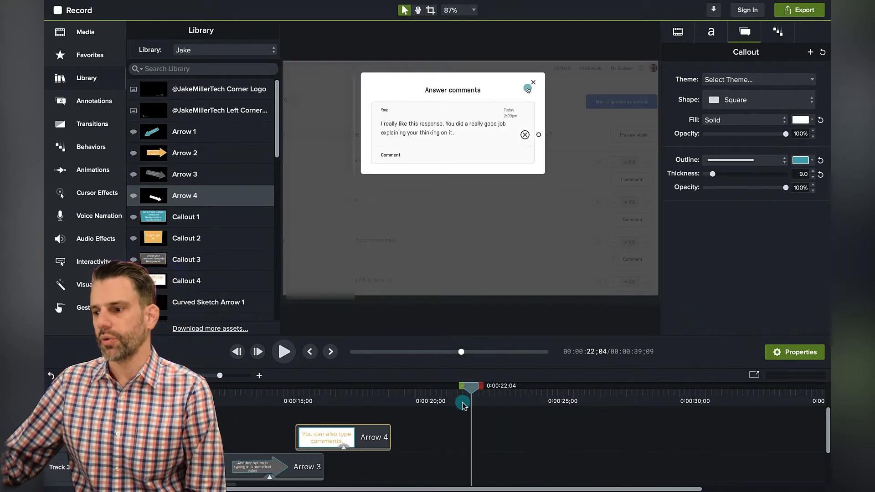
pyautogui.moveTo(469, 391); pyautogui.dragTo(488, 393)
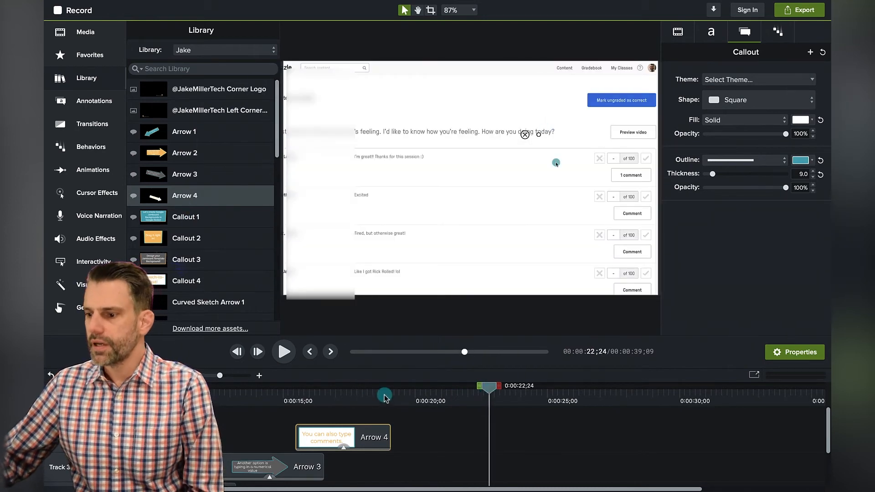
pyautogui.moveTo(389, 437); pyautogui.dragTo(426, 437)
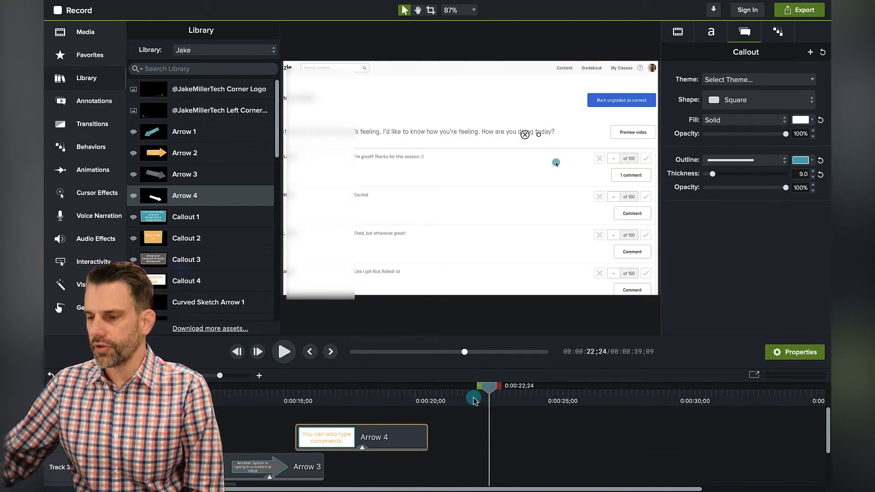
# Add Callout 1 from the Library at 0:00:22;24, reading "1 time-saving hack is to scroll through and leave the correct answers there...."
pyautogui.moveTo(177, 222); pyautogui.dragTo(473, 186)
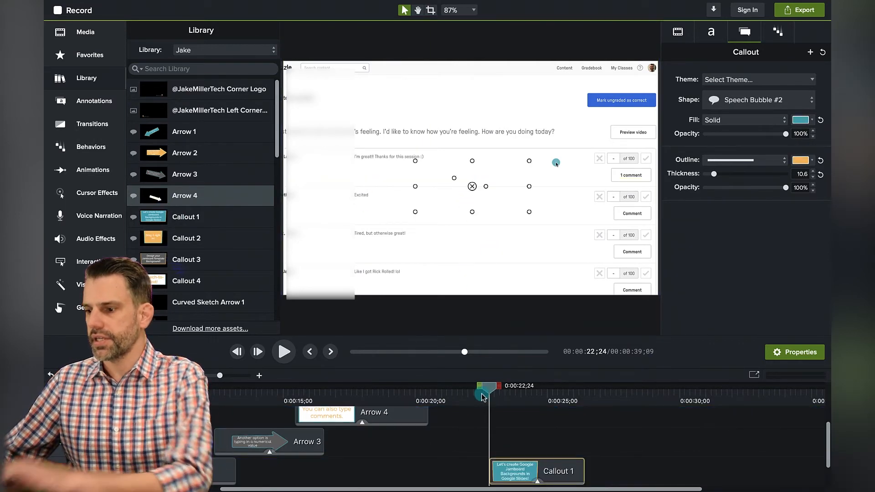
pyautogui.moveTo(489, 393); pyautogui.dragTo(510, 391)
pyautogui.doubleClick(450, 194)
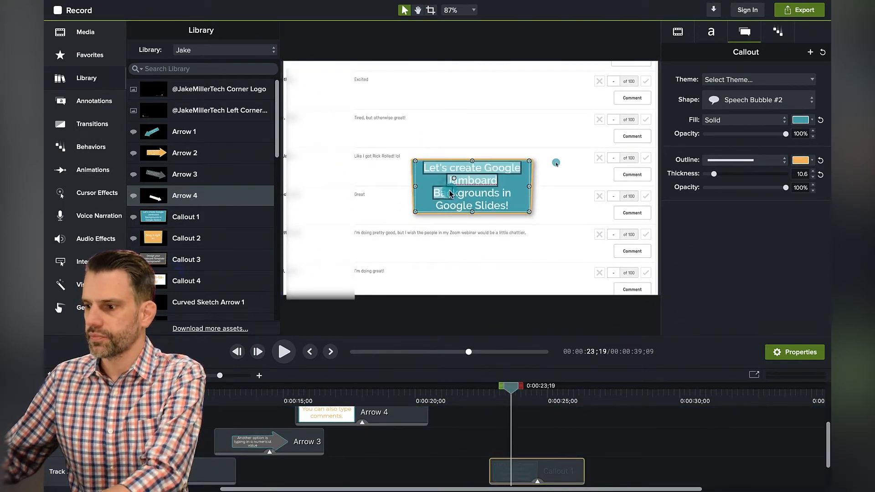
pyautogui.write('1 time-savin')
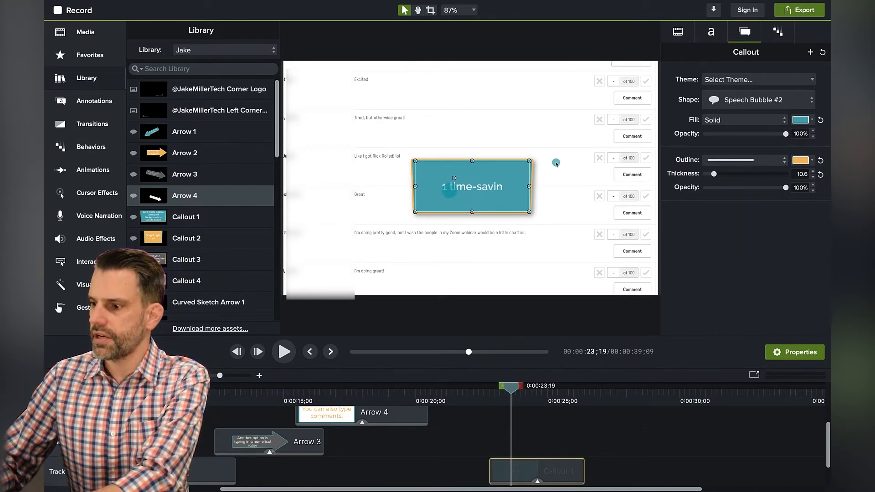
pyautogui.write('g hack is to scroll through,')
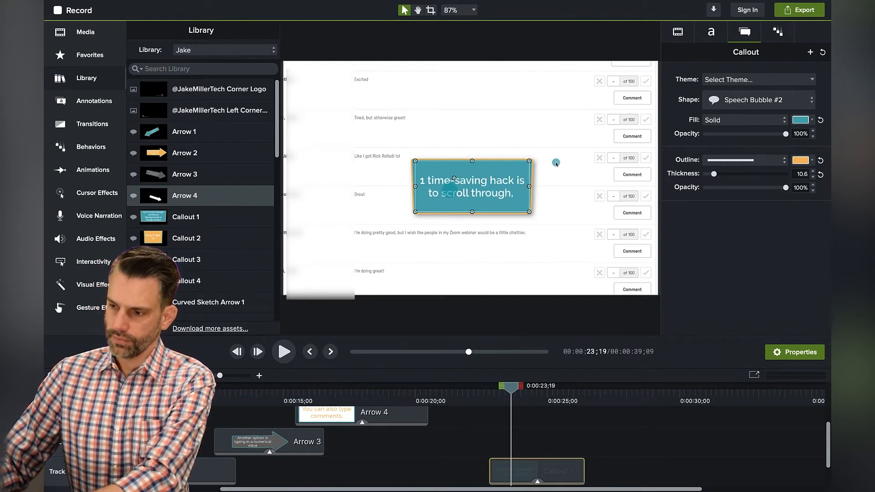
pyautogui.write('eave the')
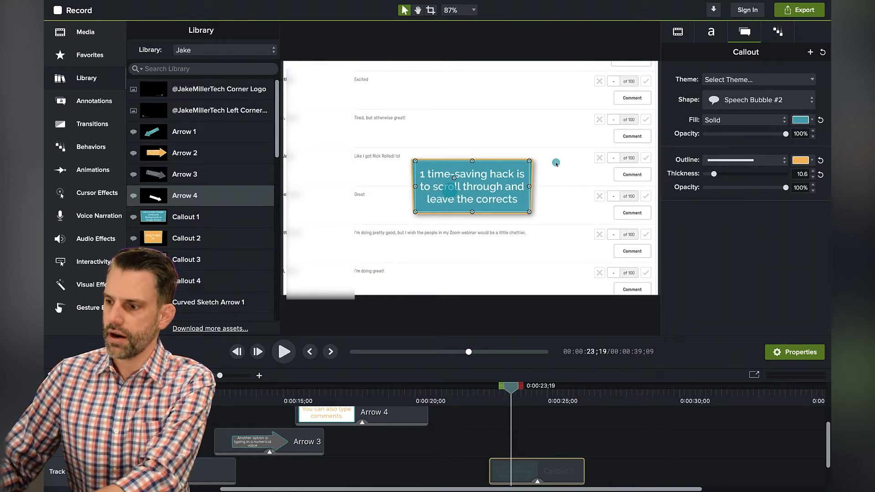
pyautogui.write(' correct answers there....')
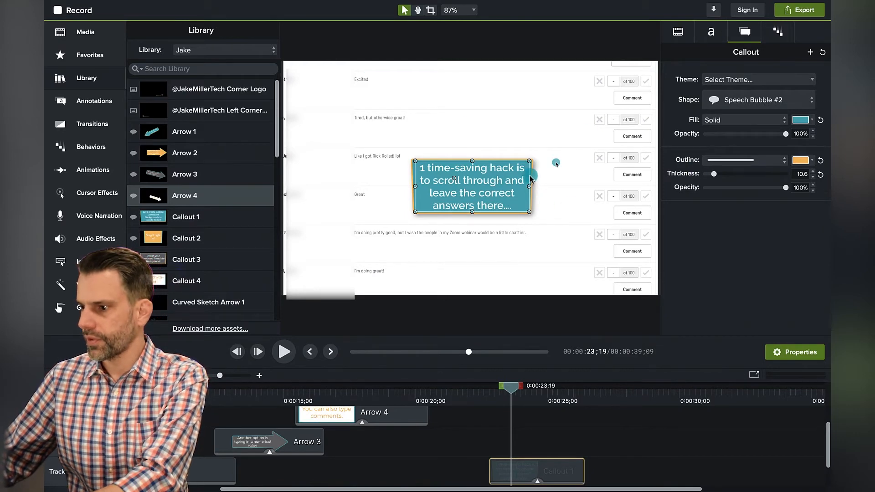
# Play back the time-saving hack callout and extend its clip to end at about 0:00:32;12
pyautogui.click(487, 397)
pyautogui.press('space')
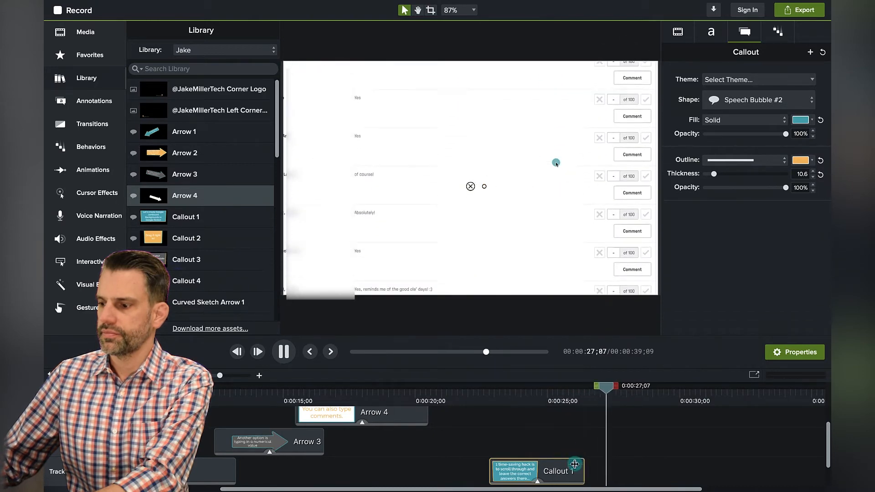
pyautogui.moveTo(582, 469); pyautogui.dragTo(674, 474)
pyautogui.press('space')
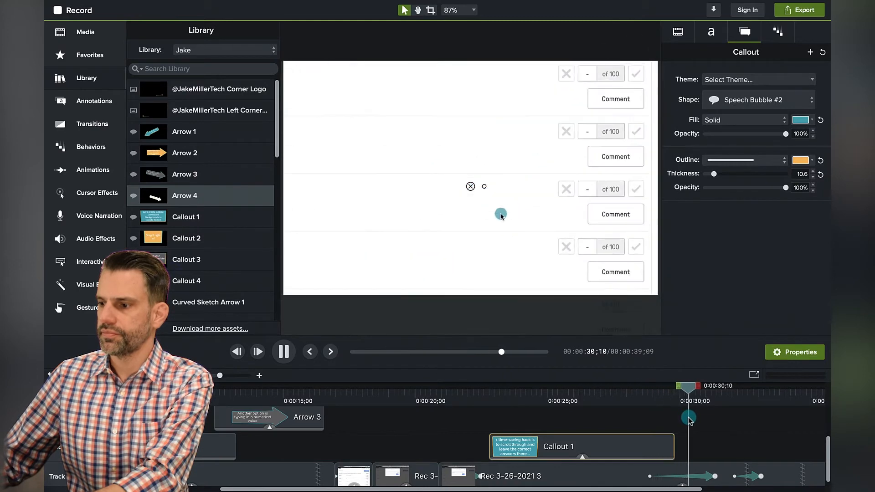
pyautogui.press('space')
pyautogui.moveTo(673, 446); pyautogui.dragTo(742, 445)
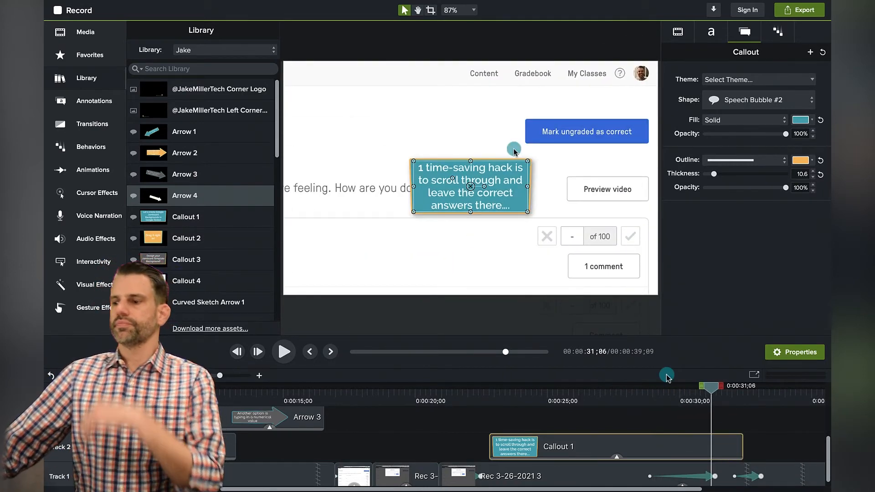
pyautogui.moveTo(628, 405); pyautogui.dragTo(710, 396)
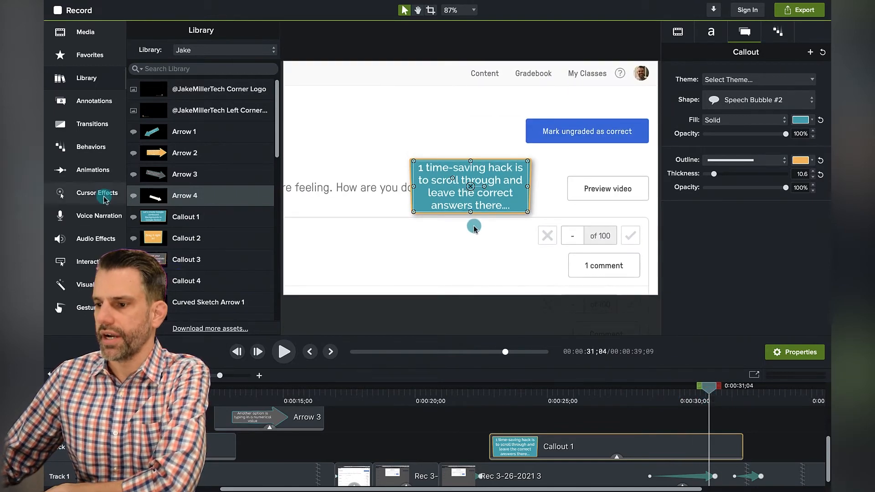
# Add a second Callout 1 starting at about 0:00:30;15, reading "And mark them *ALL* as correct!"
pyautogui.moveTo(155, 225); pyautogui.dragTo(476, 243)
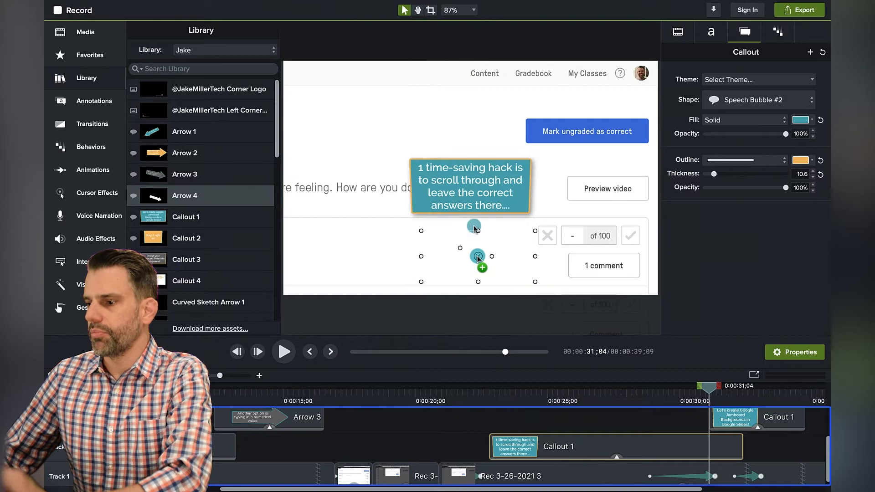
pyautogui.press('space')
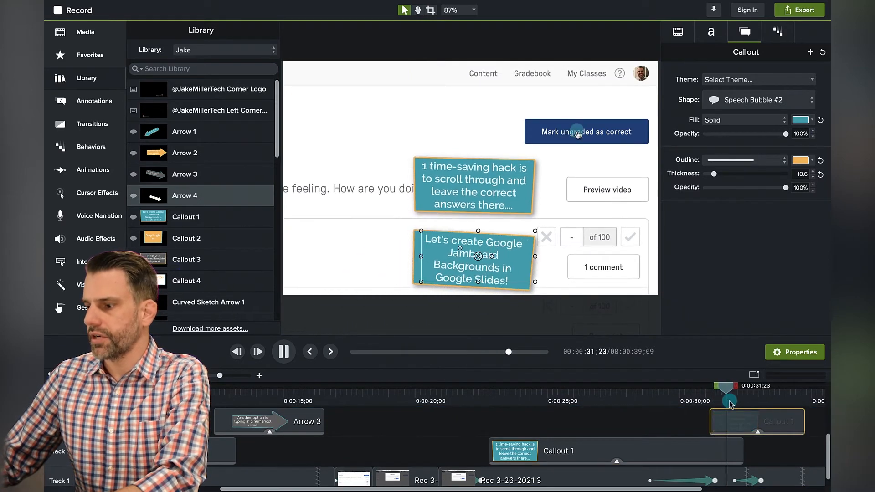
pyautogui.press('space')
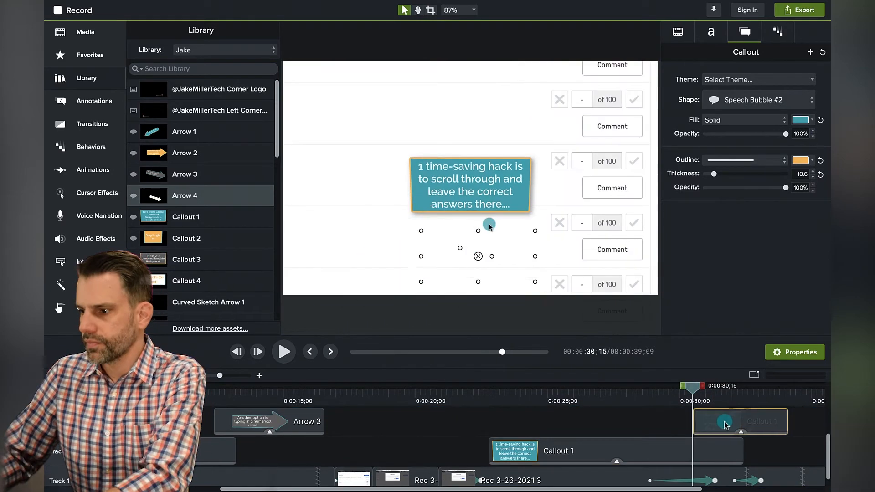
pyautogui.press('space')
pyautogui.press('space')
pyautogui.doubleClick(460, 275)
pyautogui.write('And mark them *ALL* as correct!')
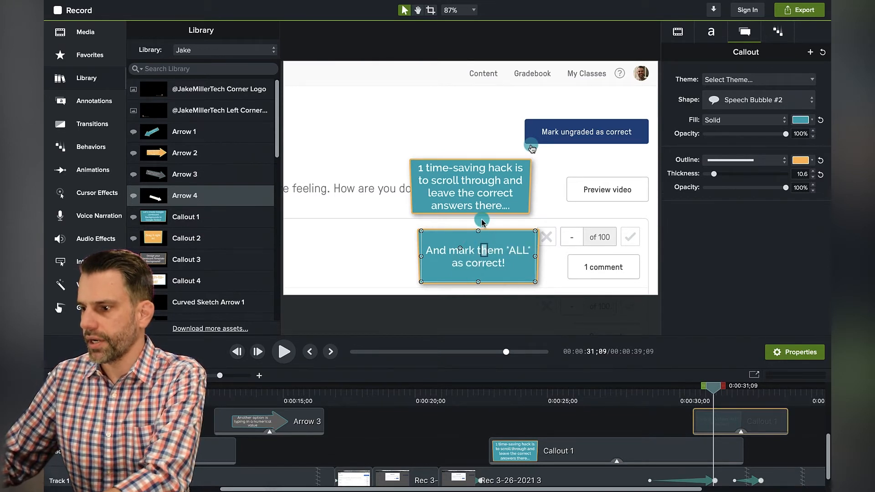
# Align the "And mark them *ALL* as correct!" callout directly beneath the time-saving hack callout, with their edges touching
pyautogui.moveTo(536, 244); pyautogui.dragTo(532, 225)
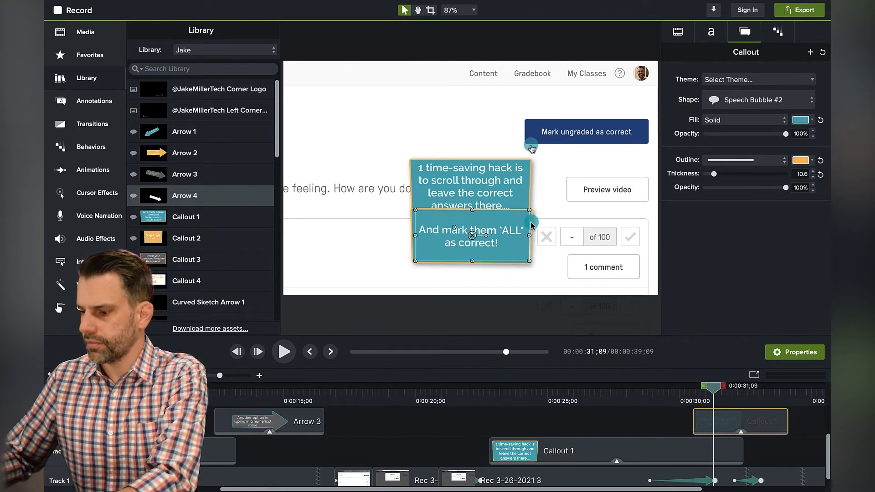
pyautogui.press('Down')
pyautogui.press('Down')
pyautogui.press('Down')
pyautogui.press('Down')
pyautogui.press('Down')
pyautogui.press('Down')
pyautogui.press('Down')
pyautogui.press('Down')
pyautogui.press('Down')
pyautogui.press('Down')
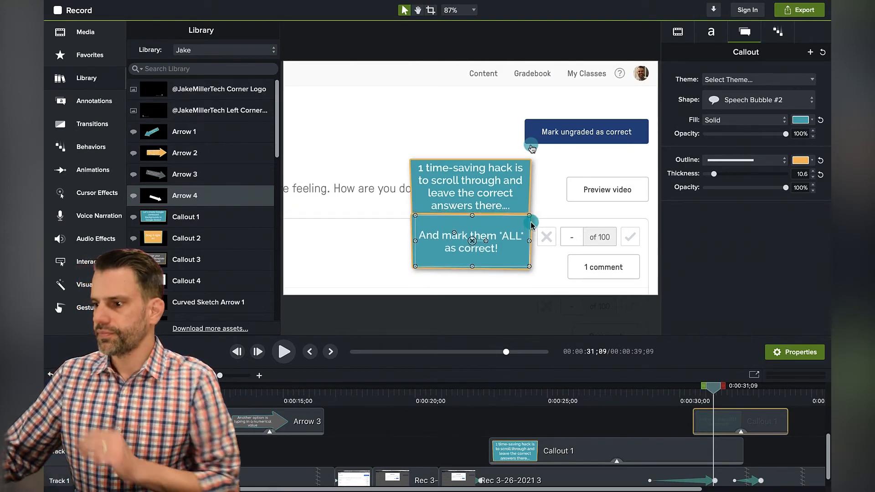
# Play back both callouts, move the "And mark them *ALL* as correct!" clip to start at 0:00:29;13, and replay it
pyautogui.click(486, 390)
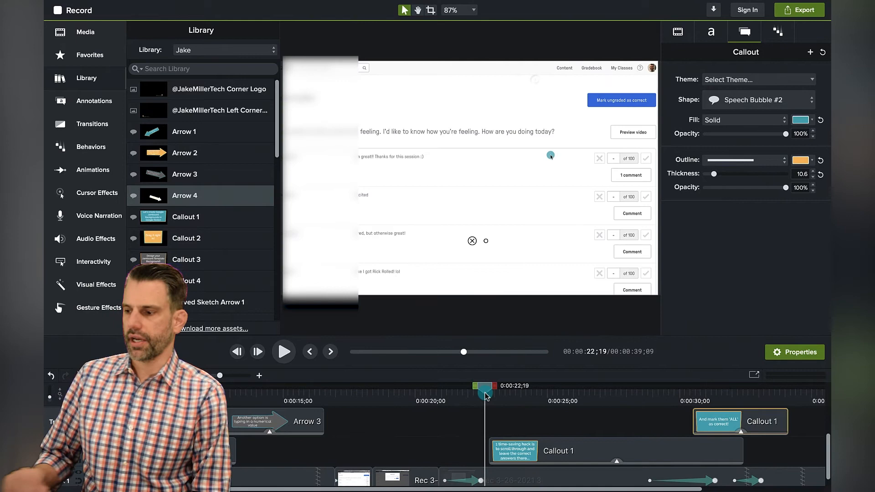
pyautogui.press('space')
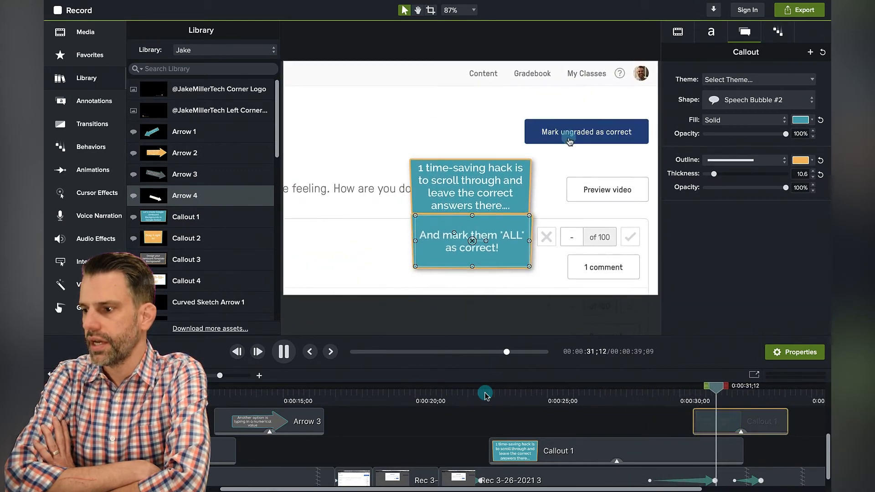
pyautogui.press('space')
pyautogui.click(665, 396)
pyautogui.moveTo(735, 423); pyautogui.dragTo(706, 423)
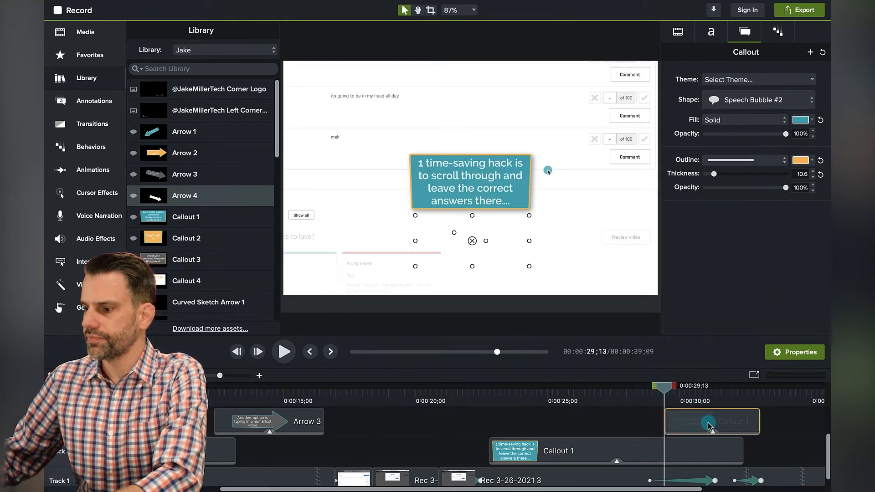
pyautogui.press('space')
pyautogui.press('space')
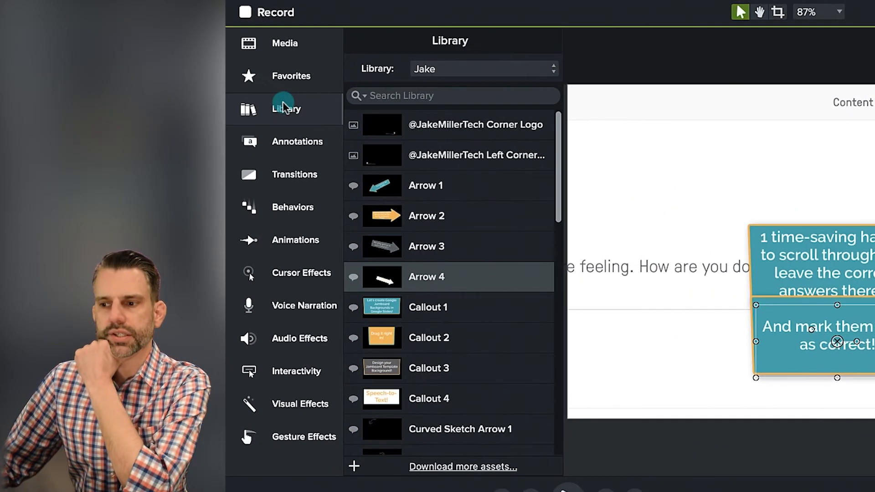
# Look through the Sketch Motion annotations and the Library assets, and add Curved Sketch Arrow 2 beside the second callout
pyautogui.click(300, 143)
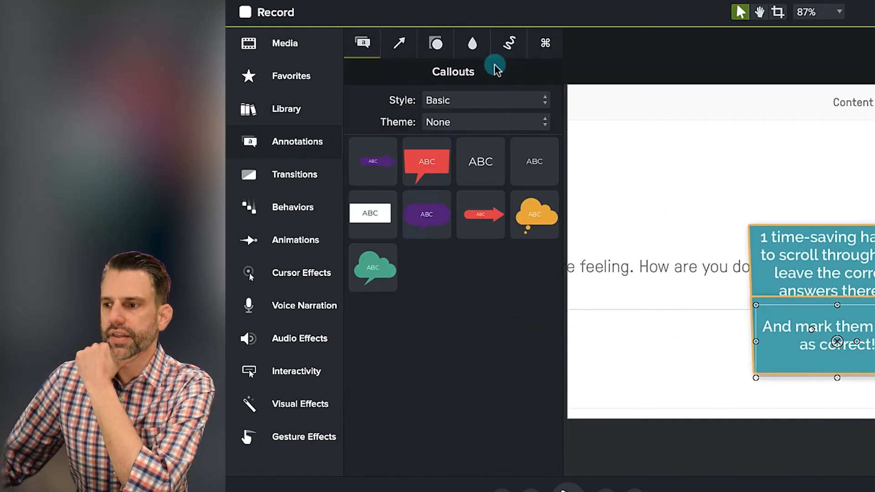
pyautogui.click(508, 45)
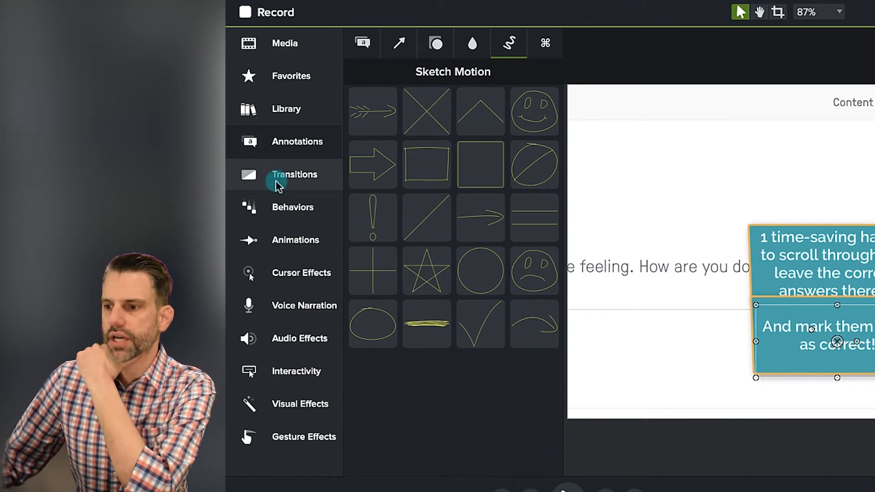
pyautogui.click(284, 109)
pyautogui.scroll(-10, 410, 287)
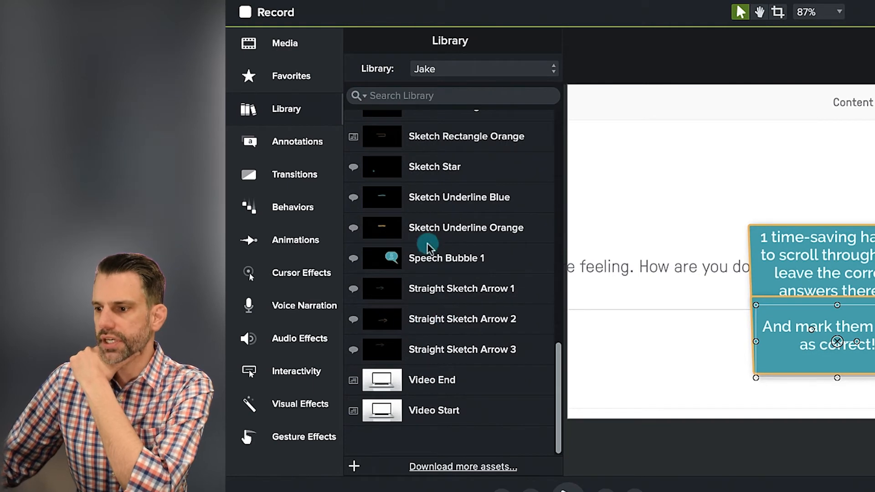
pyautogui.scroll(8, 449, 181)
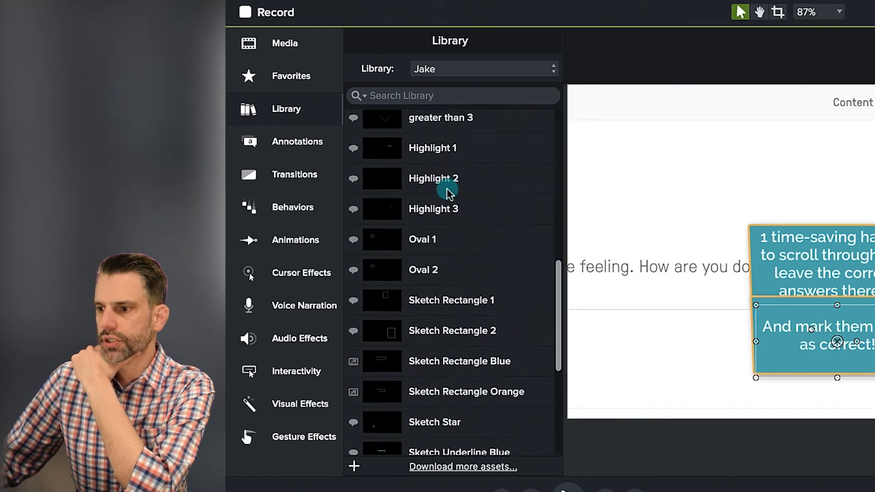
pyautogui.scroll(3, 449, 191)
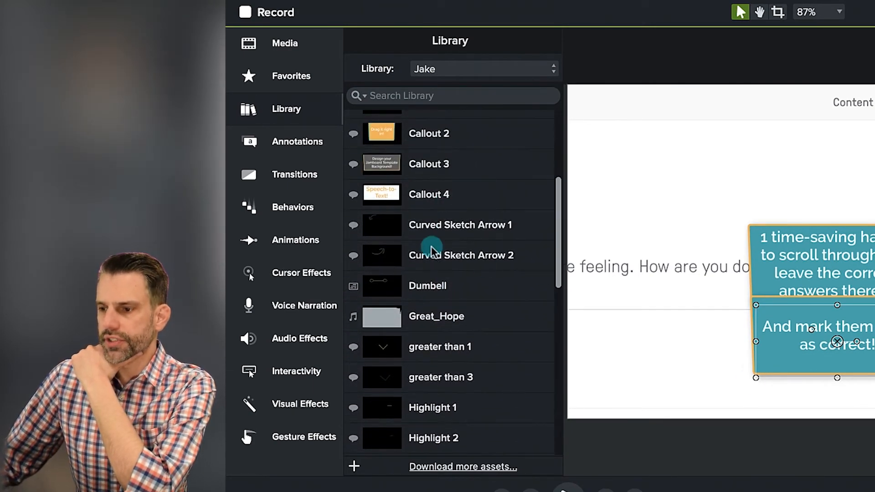
pyautogui.moveTo(400, 249)
pyautogui.mouseDown()
pyautogui.moveTo(646, 298)
pyautogui.moveTo(874, 330)
pyautogui.mouseUp()
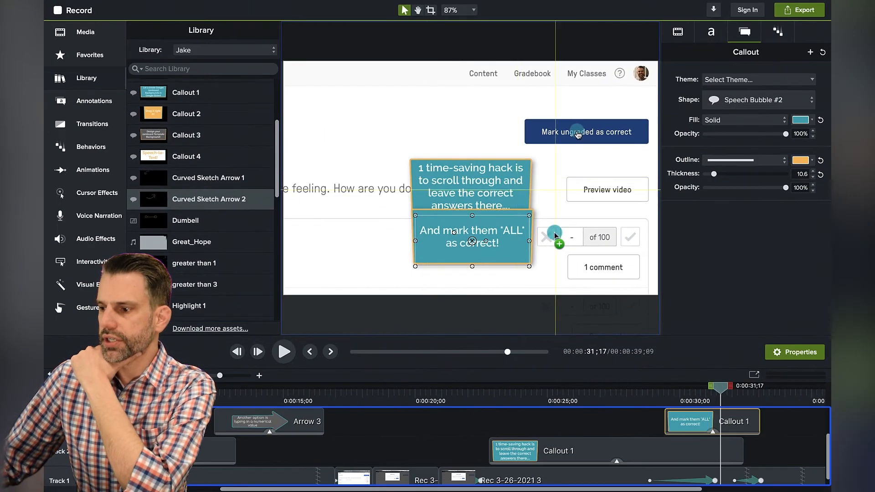
pyautogui.moveTo(573, 221); pyautogui.dragTo(574, 221)
# Start the curved arrow clip at about 0:00:30;10 and rotate and position it to point from the second callout to Mark ungraded as correct
pyautogui.moveTo(726, 414)
pyautogui.mouseDown()
pyautogui.moveTo(695, 427)
pyautogui.moveTo(709, 413)
pyautogui.mouseUp()
pyautogui.click(687, 387)
pyautogui.press('space')
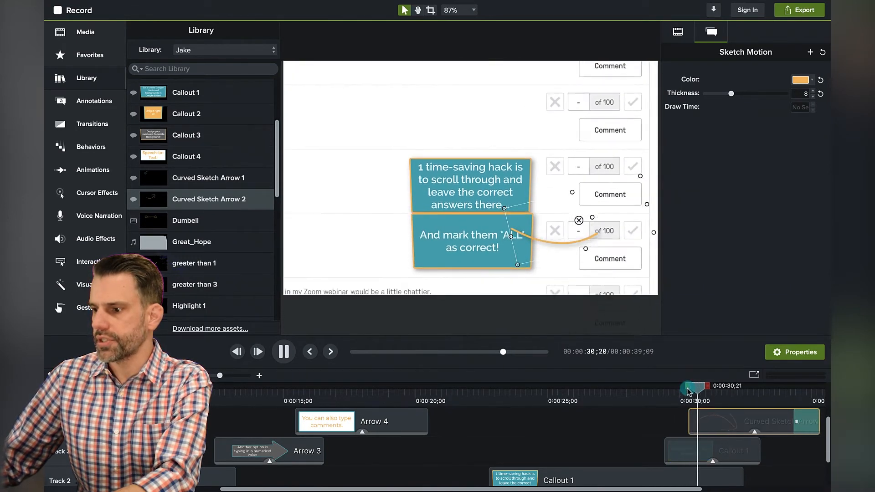
pyautogui.press('space')
pyautogui.moveTo(593, 217); pyautogui.dragTo(587, 225)
pyautogui.moveTo(535, 275); pyautogui.dragTo(552, 254)
pyautogui.moveTo(585, 211); pyautogui.dragTo(570, 198)
# Play back the curved arrow section and extend both Callout 1 clips to end at about 0:00:34;09
pyautogui.click(657, 395)
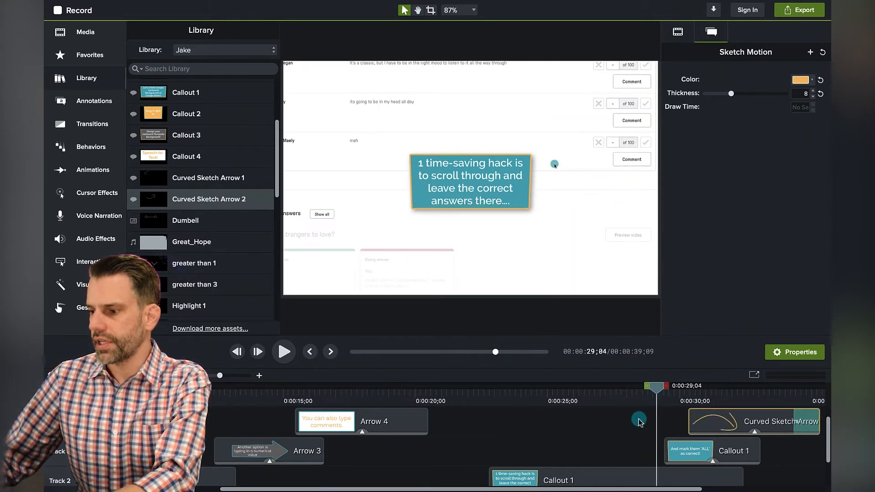
pyautogui.click(639, 419)
pyautogui.press('space')
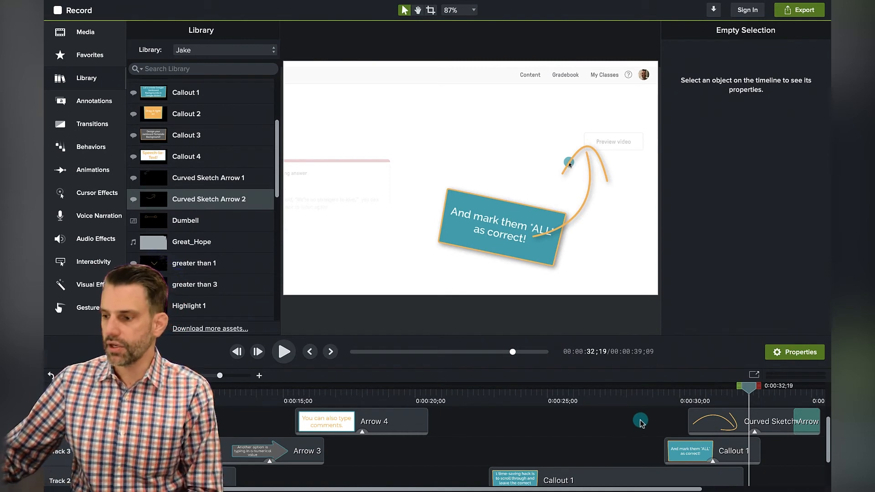
pyautogui.moveTo(756, 450); pyautogui.dragTo(793, 451)
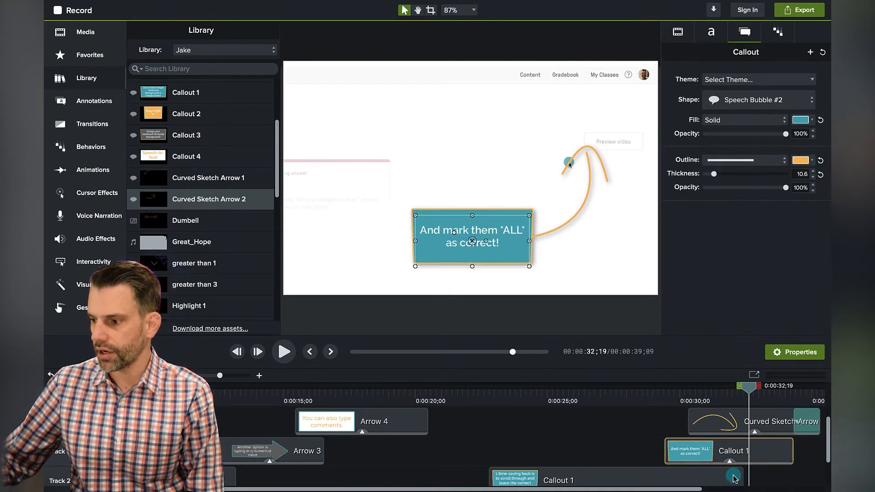
pyautogui.moveTo(741, 475); pyautogui.dragTo(791, 445)
# Shorten the curved arrow clip to end at about 0:00:34;22 and play back the section from 0:00:21;26
pyautogui.scroll(3, 791, 446)
pyautogui.hscroll(1, 790, 448)
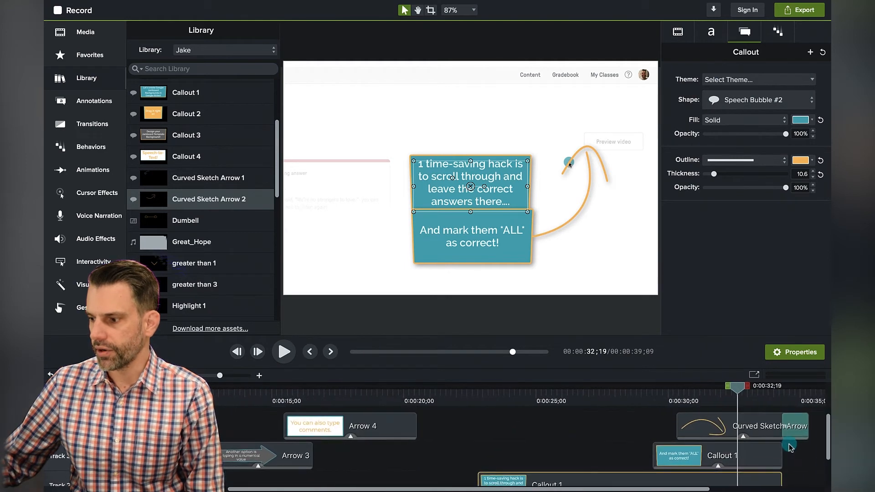
pyautogui.click(793, 435)
pyautogui.moveTo(806, 425); pyautogui.dragTo(793, 426)
pyautogui.click(453, 397)
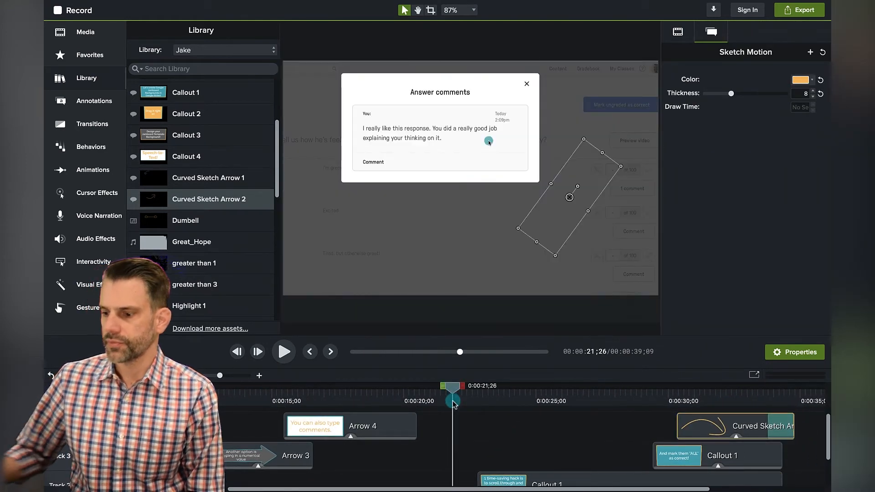
pyautogui.press('space')
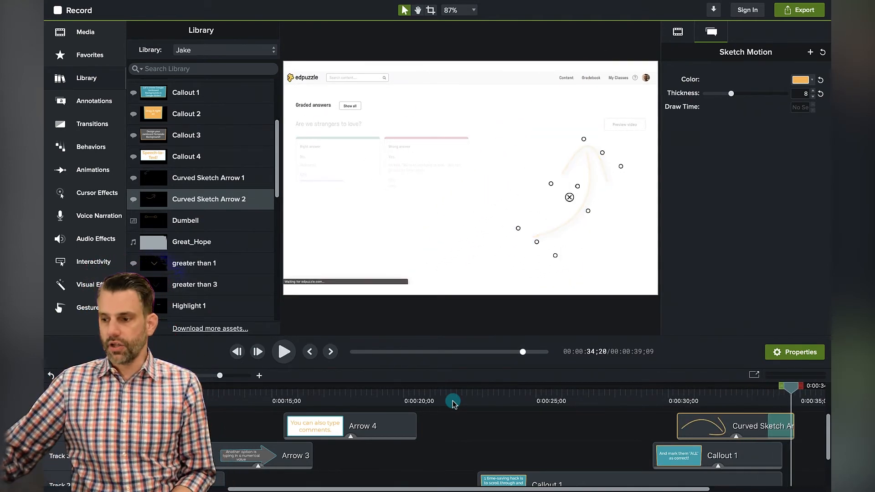
# Add Callout 2 from the Library near the end of the curved arrow clip, reading "Now everything is graded!"
pyautogui.hscroll(5, 810, 456)
pyautogui.scroll(1, 805, 461)
pyautogui.scroll(3, 197, 136)
pyautogui.moveTo(195, 170); pyautogui.dragTo(460, 178)
pyautogui.write('Now e')
# Start the Callout 2 clip at about 0:00:34;02, play it back, and trim it to end at about 0:00:39;00
pyautogui.moveTo(674, 423); pyautogui.dragTo(658, 423)
pyautogui.click(587, 418)
pyautogui.press('space')
pyautogui.press('space')
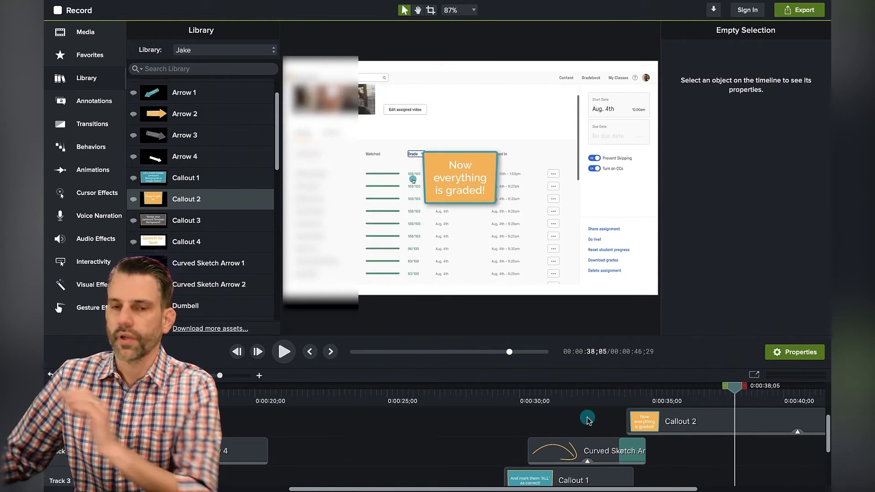
pyautogui.hscroll(5, 674, 476)
pyautogui.moveTo(747, 419); pyautogui.dragTo(533, 422)
pyautogui.click(563, 452)
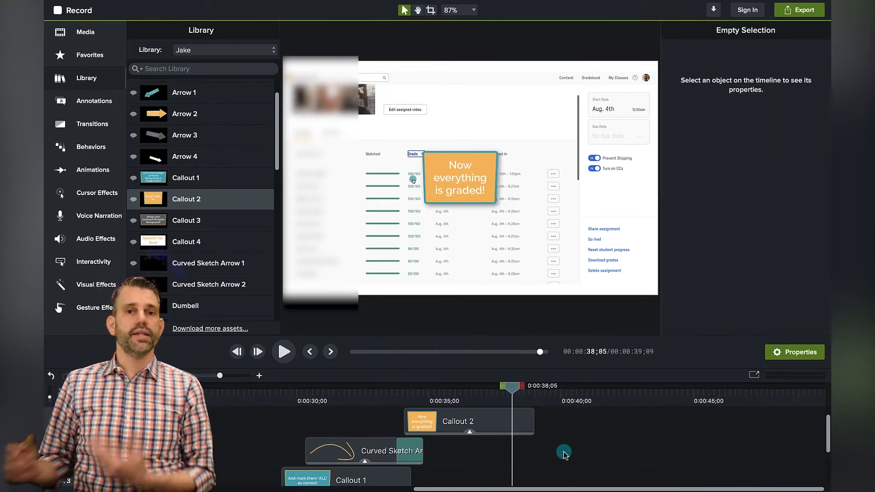
# Play the project to its end, then from the beginning, and pause at about 0:00:04;28 where the student list shows
pyautogui.press('space')
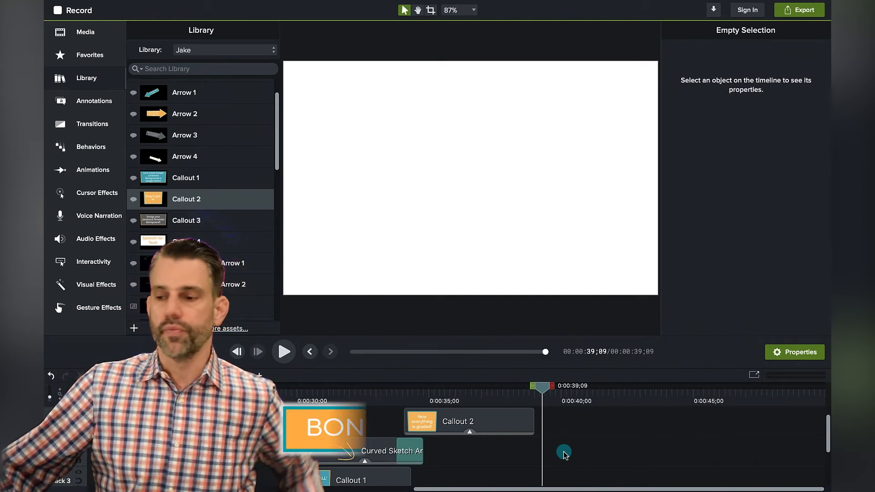
pyautogui.click(322, 394)
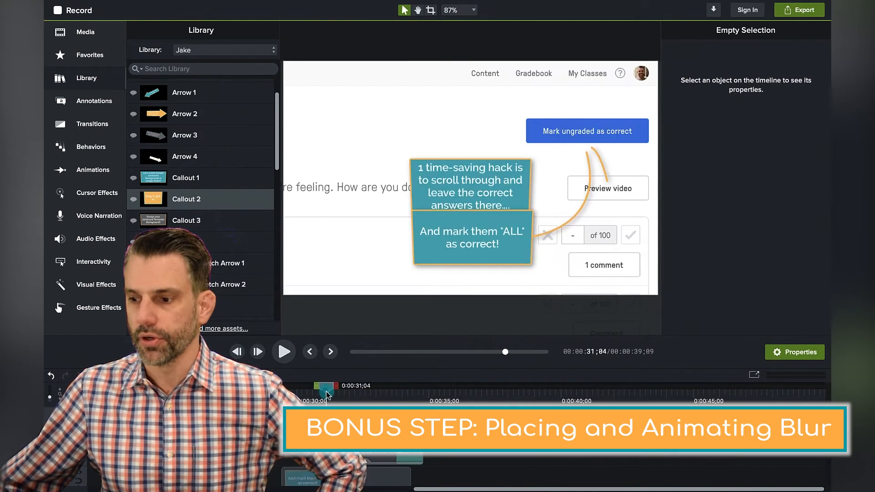
pyautogui.hscroll(-10, 322, 394)
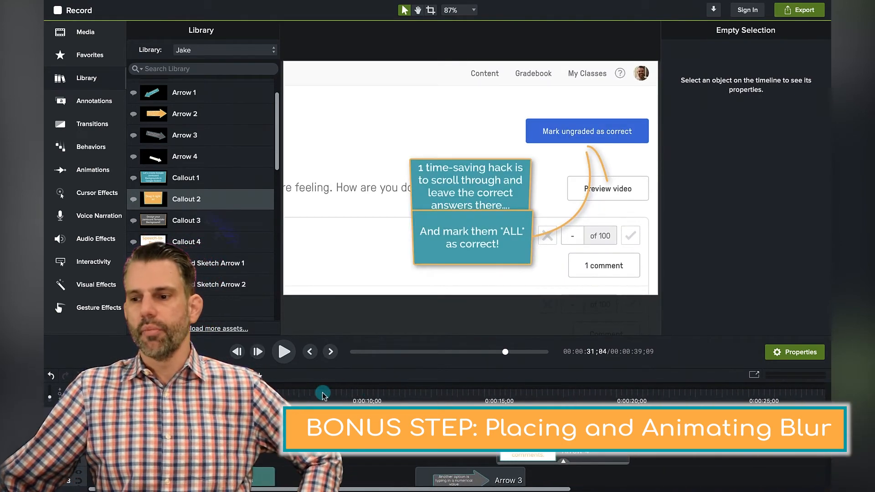
pyautogui.click(164, 394)
pyautogui.moveTo(165, 393); pyautogui.dragTo(89, 394)
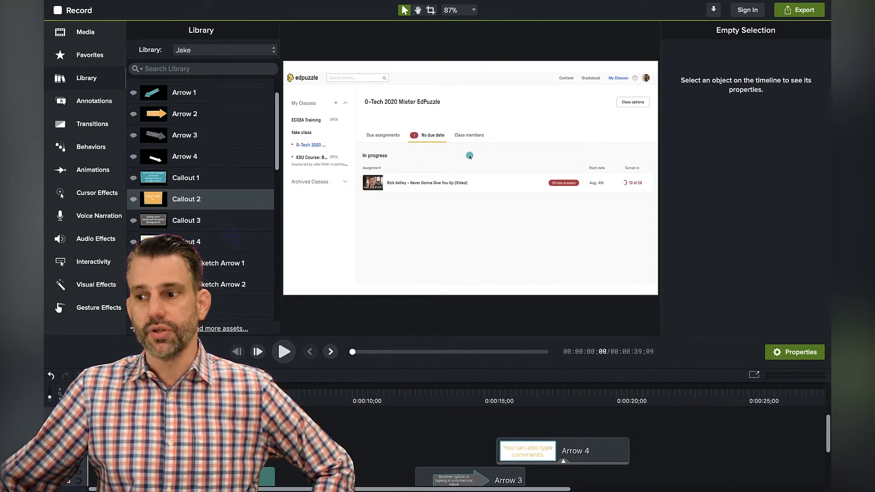
pyautogui.press('space')
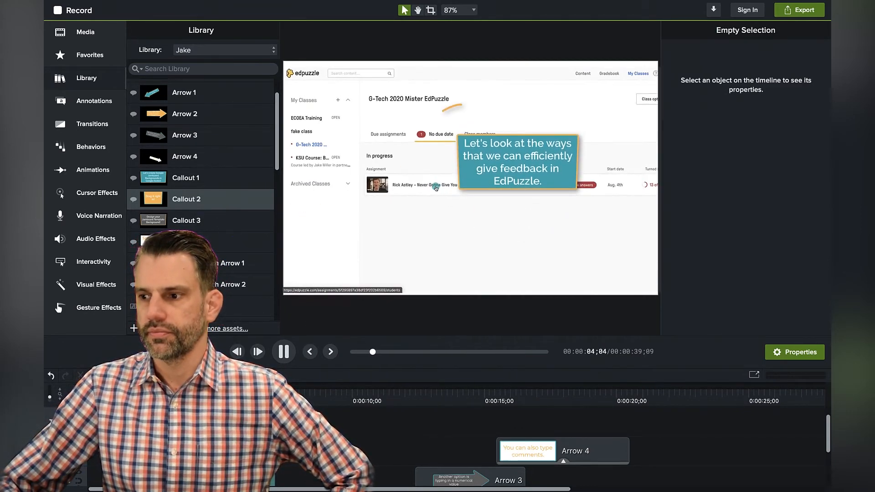
pyautogui.press('space')
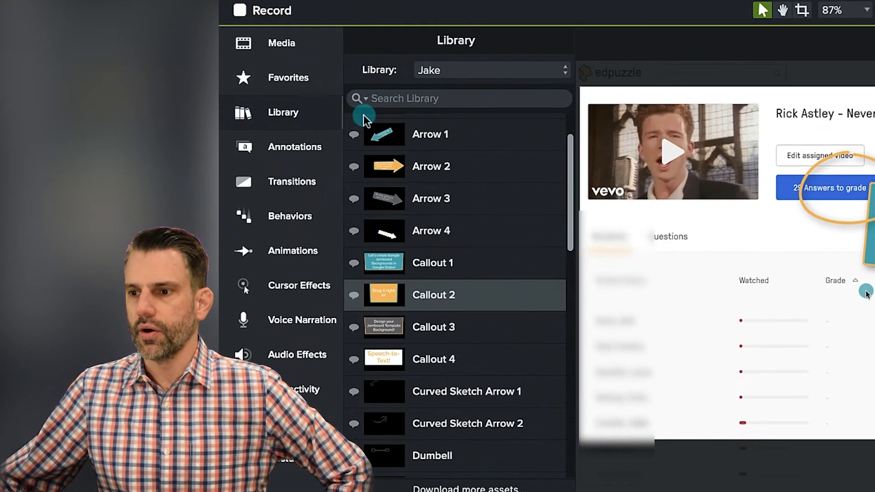
# Add a Blur from the Blur & Highlight annotations over the student names and resize it to fit the name column
pyautogui.click(281, 161)
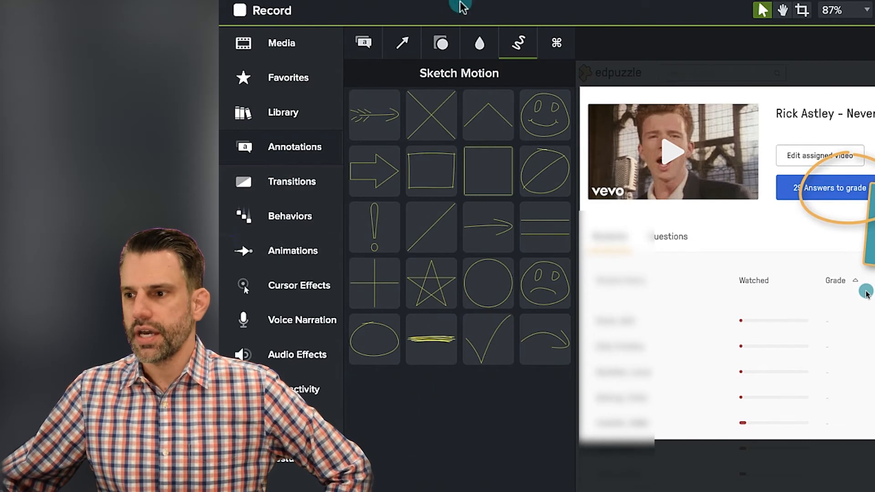
pyautogui.click(476, 45)
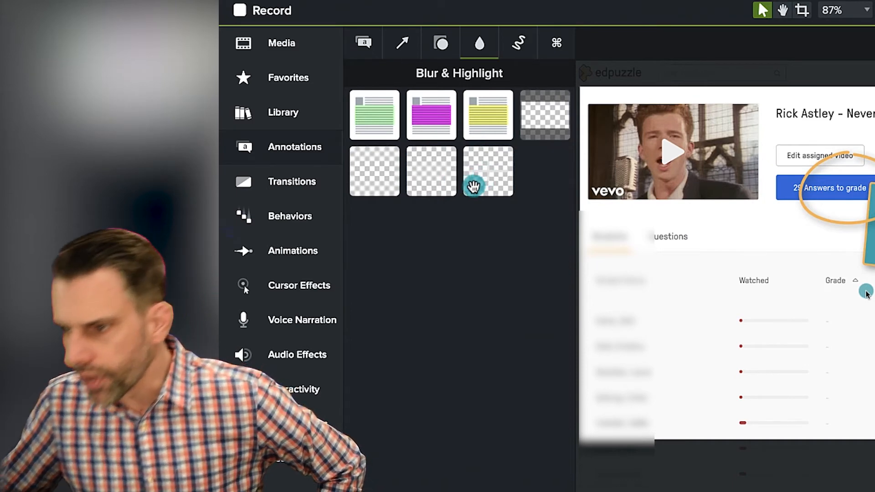
pyautogui.moveTo(431, 172); pyautogui.dragTo(640, 338)
pyautogui.moveTo(743, 393); pyautogui.dragTo(680, 439)
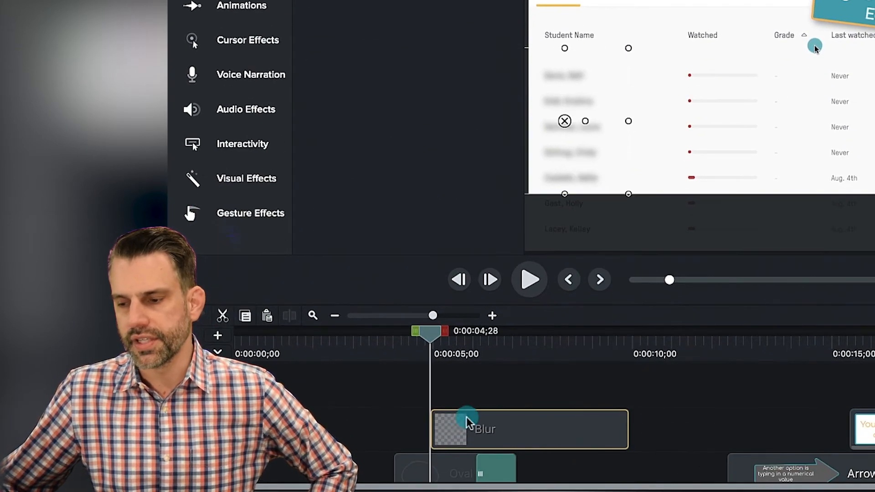
# Find the frame where the student list first appears and start the Blur clip at 0:00:04;07
pyautogui.moveTo(430, 340); pyautogui.dragTo(402, 356)
pyautogui.click(465, 286)
pyautogui.click(490, 280)
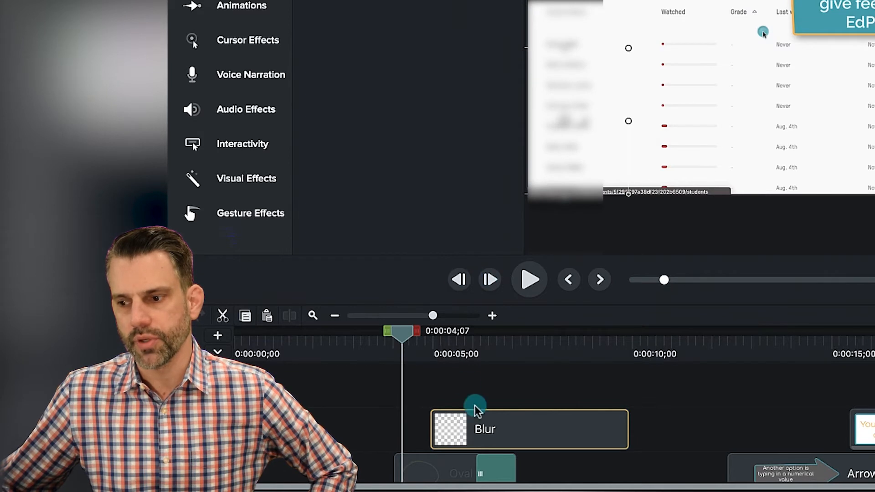
pyautogui.moveTo(496, 434); pyautogui.dragTo(470, 436)
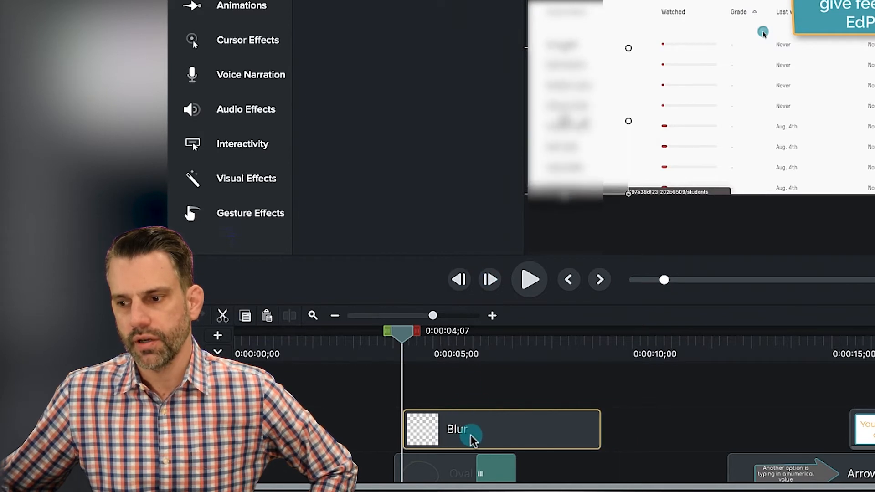
# Step frame by frame around 0:00:04;07 to check that the Blur clip starts exactly when the student names appear
pyautogui.click(490, 279)
pyautogui.click(490, 279)
pyautogui.click(490, 280)
pyautogui.click(459, 280)
pyautogui.click(459, 282)
pyautogui.click(459, 279)
pyautogui.click(459, 279)
pyautogui.click(459, 279)
pyautogui.click(459, 279)
pyautogui.click(459, 279)
pyautogui.click(458, 280)
pyautogui.click(459, 279)
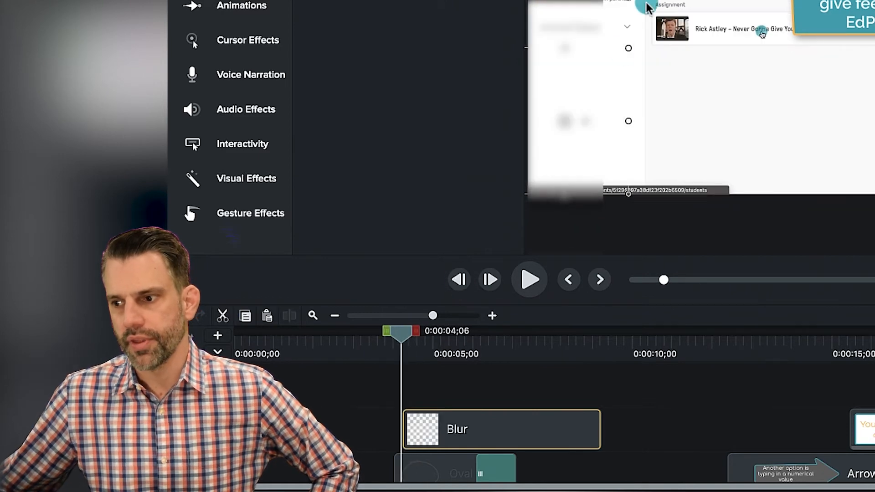
pyautogui.click(490, 280)
pyautogui.click(490, 279)
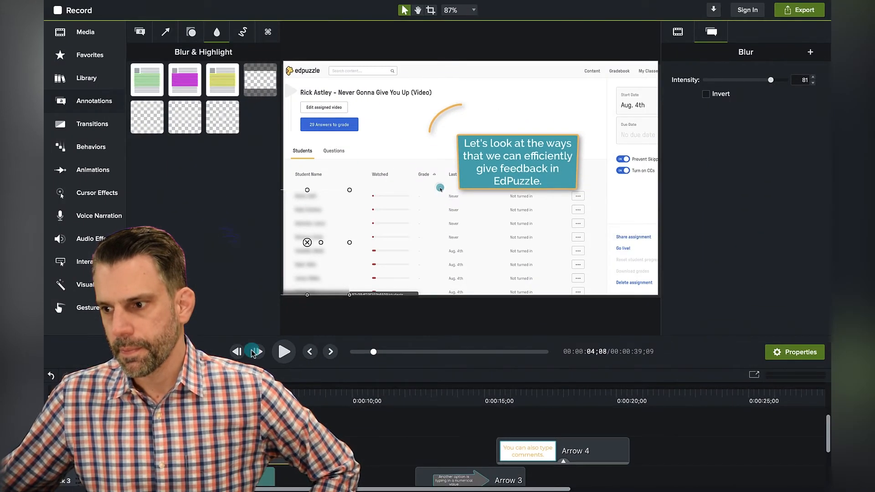
# Trim the first Blur clip to end at 0:00:06;11, where the student list gives way to the answers page
pyautogui.click(254, 351)
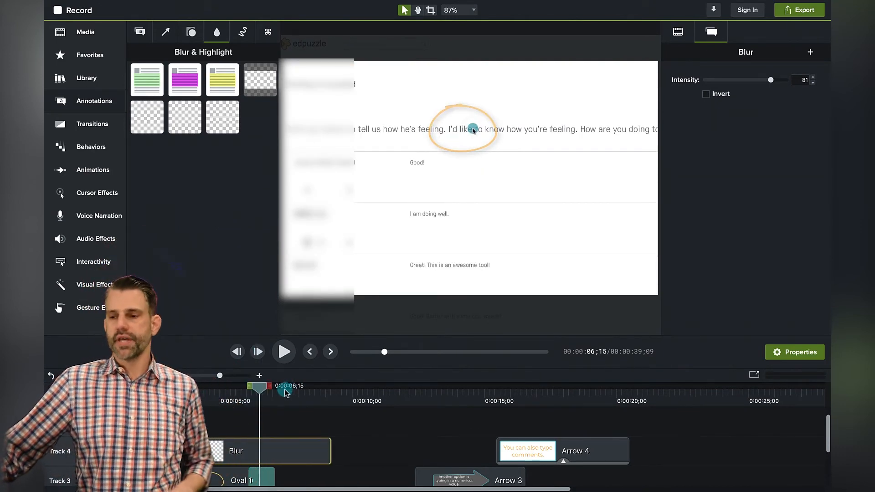
pyautogui.moveTo(257, 388); pyautogui.dragTo(255, 390)
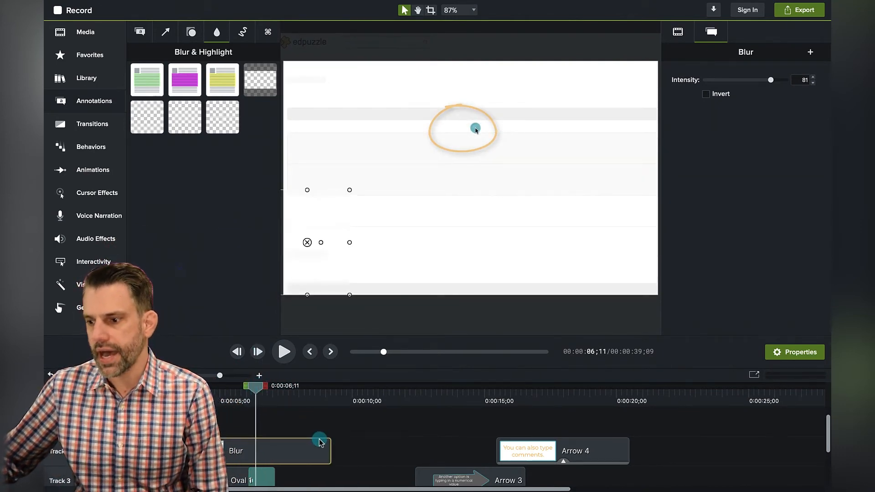
pyautogui.moveTo(326, 443); pyautogui.dragTo(266, 447)
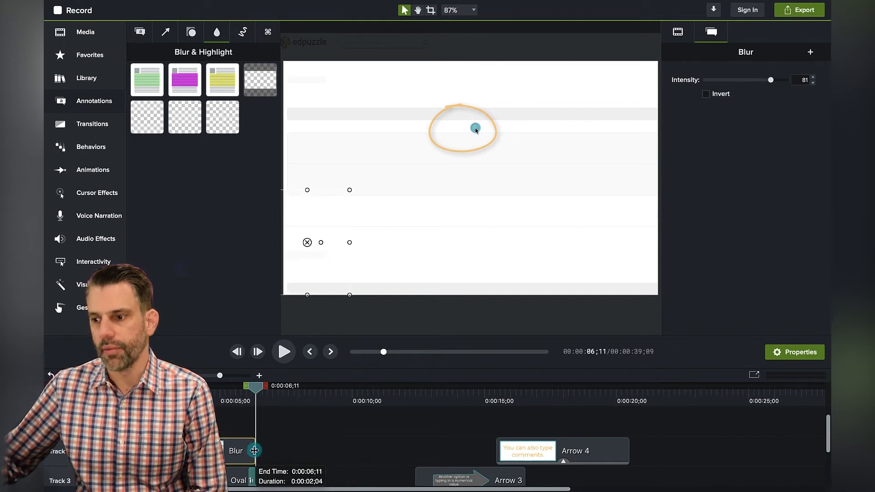
# Add a second Blur over the names on the answers page at 0:00:06;17, resize it, and trim its clip to end at about 0:00:08;11
pyautogui.click(255, 351)
pyautogui.click(256, 351)
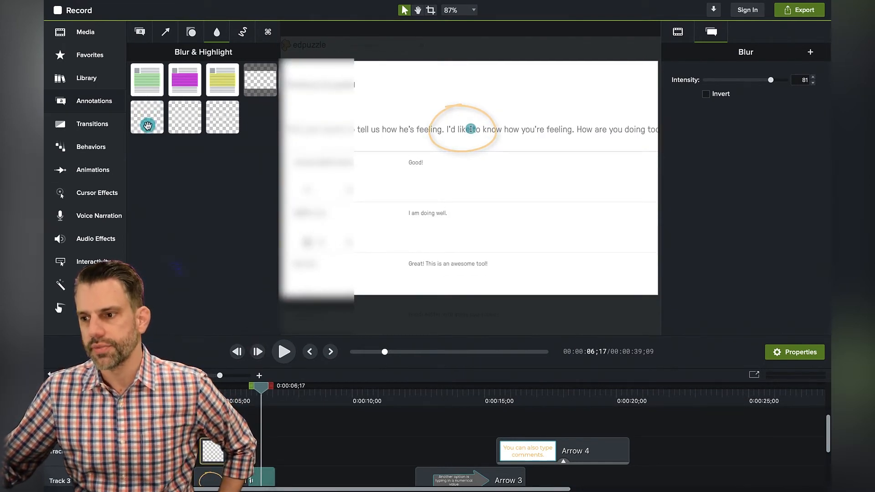
pyautogui.moveTo(191, 125); pyautogui.dragTo(346, 184)
pyautogui.moveTo(408, 215); pyautogui.dragTo(357, 293)
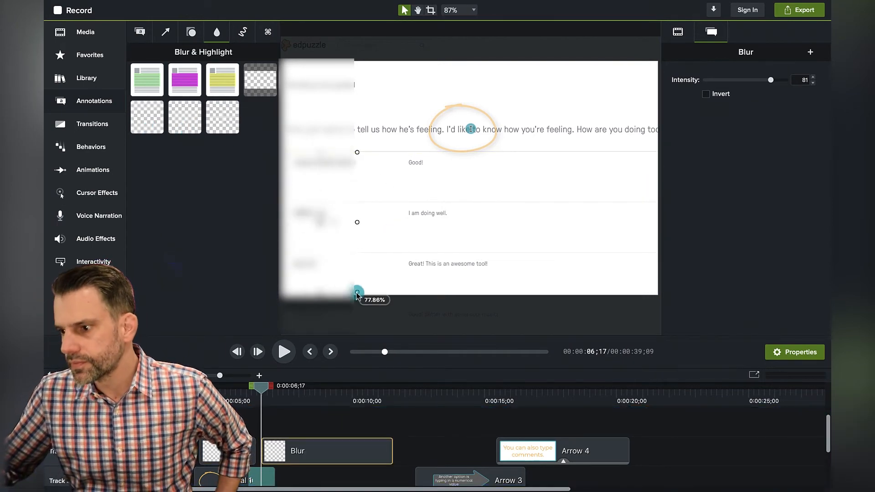
pyautogui.click(262, 359)
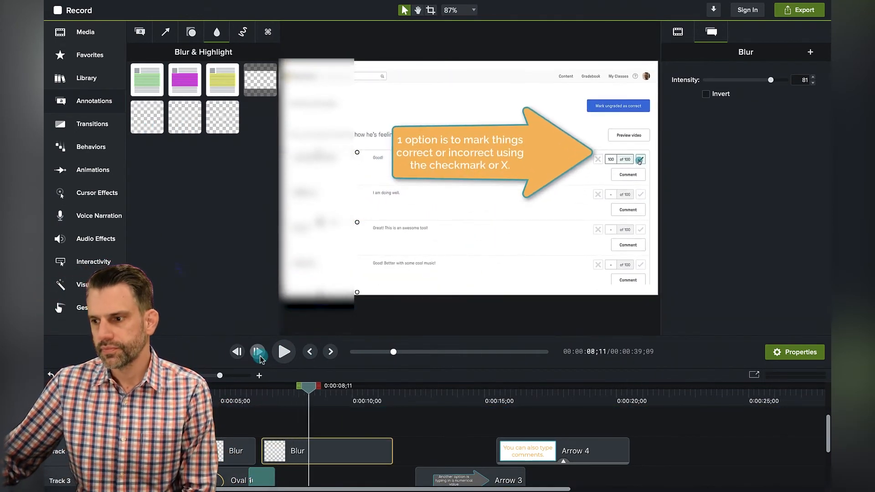
pyautogui.moveTo(389, 451); pyautogui.dragTo(325, 452)
# Play on to find the next exposed names and add a third Blur over them at 0:00:22;16, resized to fit
pyautogui.click(305, 400)
pyautogui.press('space')
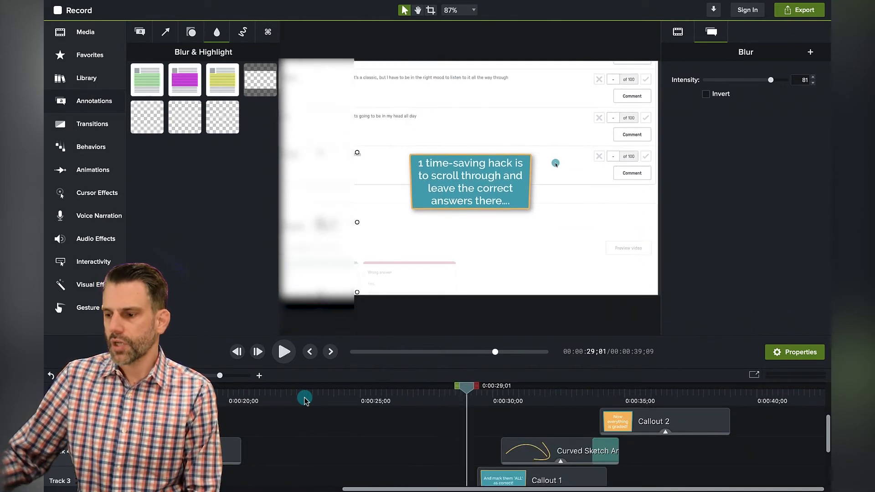
pyautogui.moveTo(310, 395)
pyautogui.mouseDown()
pyautogui.moveTo(283, 391)
pyautogui.moveTo(296, 391)
pyautogui.mouseUp()
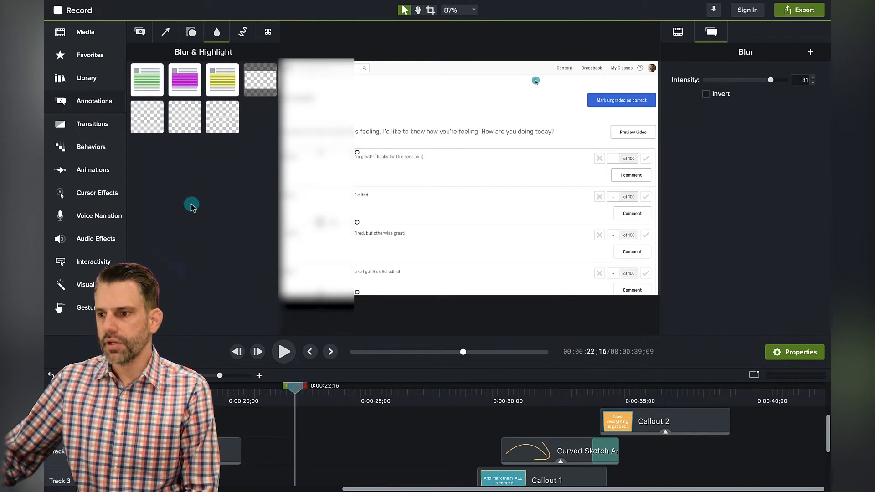
pyautogui.moveTo(176, 118); pyautogui.dragTo(345, 174)
pyautogui.moveTo(407, 205); pyautogui.dragTo(312, 291)
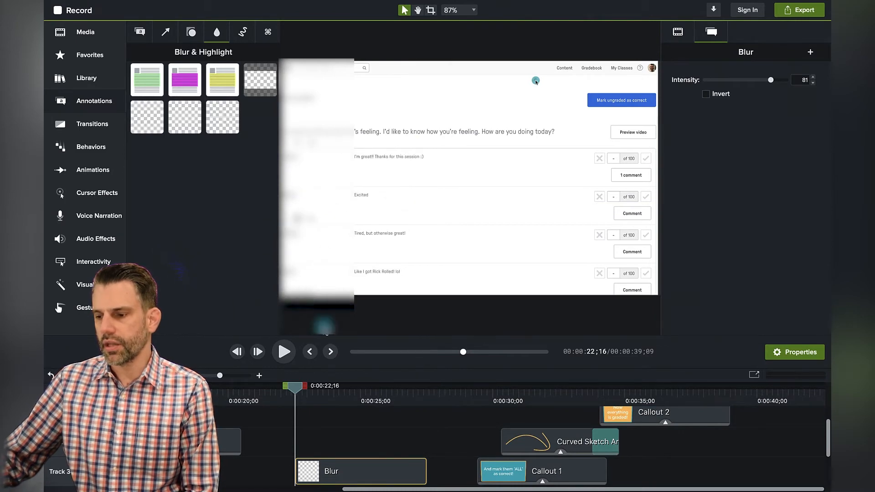
# At 0:00:24;10, stretch the third Blur up to the canvas's upper edge and narrow it to the name column
pyautogui.press('space')
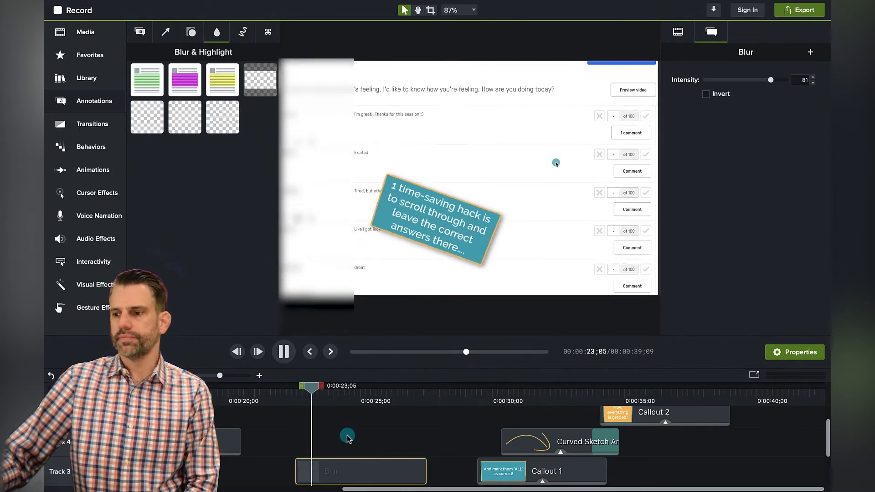
pyautogui.press('space')
pyautogui.moveTo(299, 141); pyautogui.dragTo(299, 69)
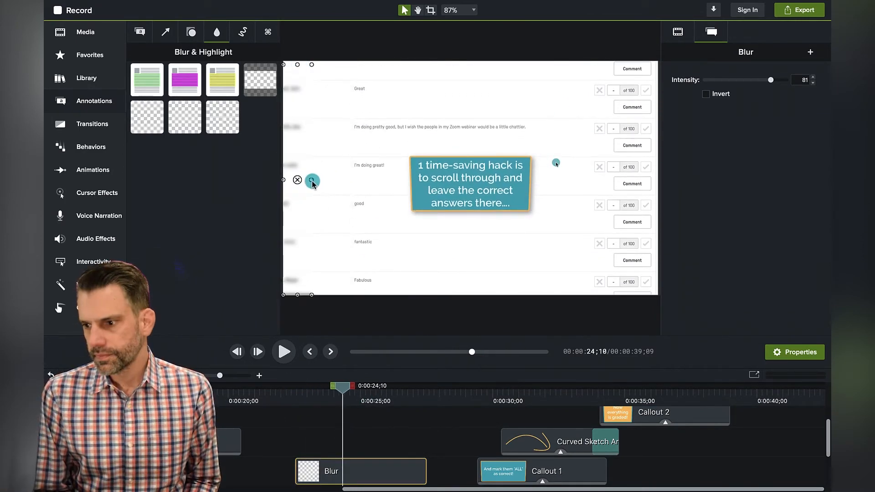
pyautogui.moveTo(312, 180); pyautogui.dragTo(302, 181)
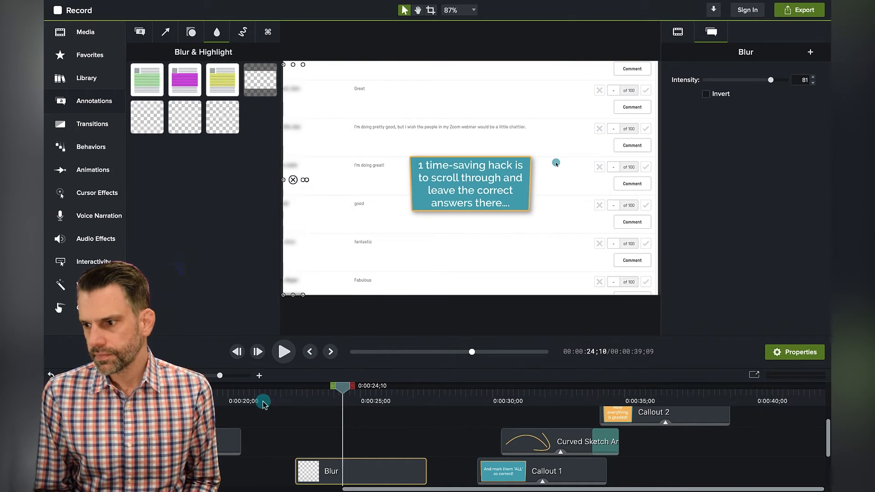
# Play back the scrolling section and extend the third Blur clip to the start of the "And mark them 'ALL' as correct!" callout clip
pyautogui.click(293, 416)
pyautogui.press('space')
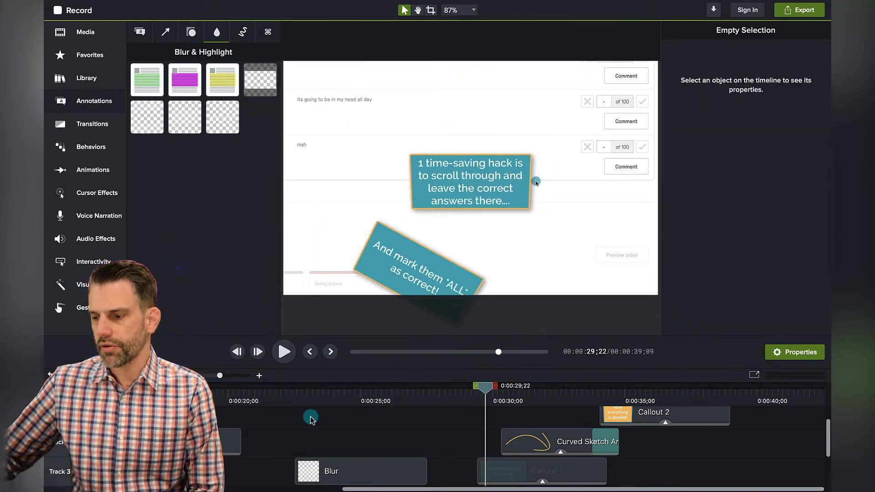
pyautogui.moveTo(425, 464); pyautogui.dragTo(476, 464)
# Play on from the end of the third Blur clip and step through frames to 0:00:34;21, where the graded student list appears
pyautogui.moveTo(481, 387); pyautogui.dragTo(470, 394)
pyautogui.click(453, 456)
pyautogui.press('space')
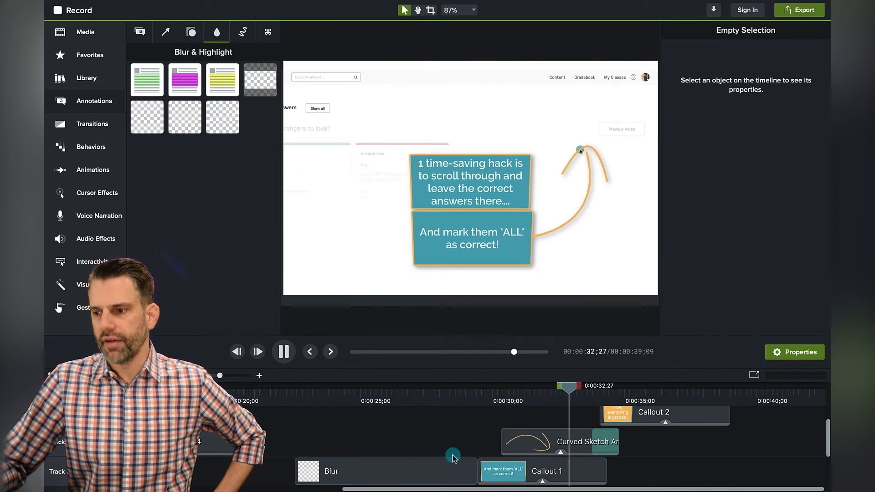
pyautogui.press('space')
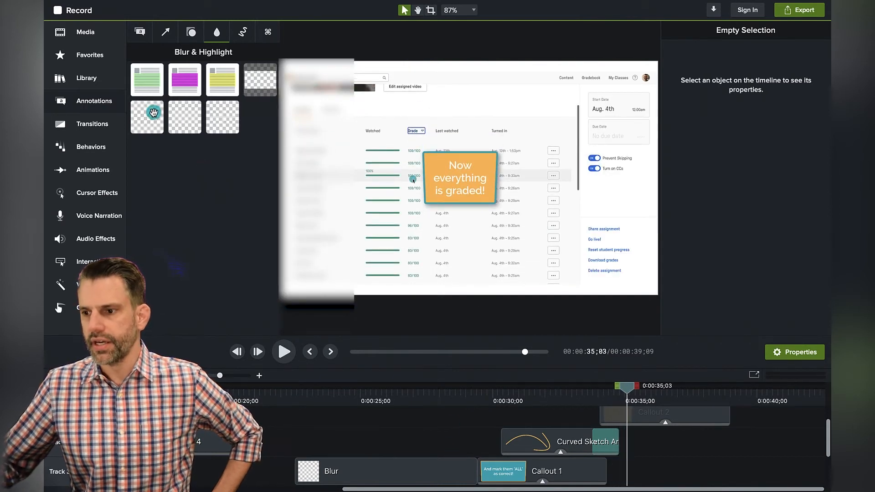
pyautogui.click(238, 352)
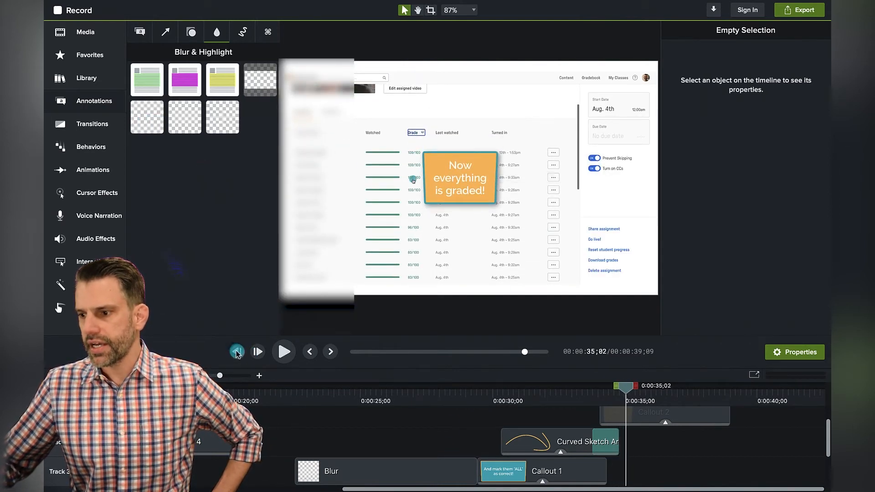
pyautogui.click(237, 352)
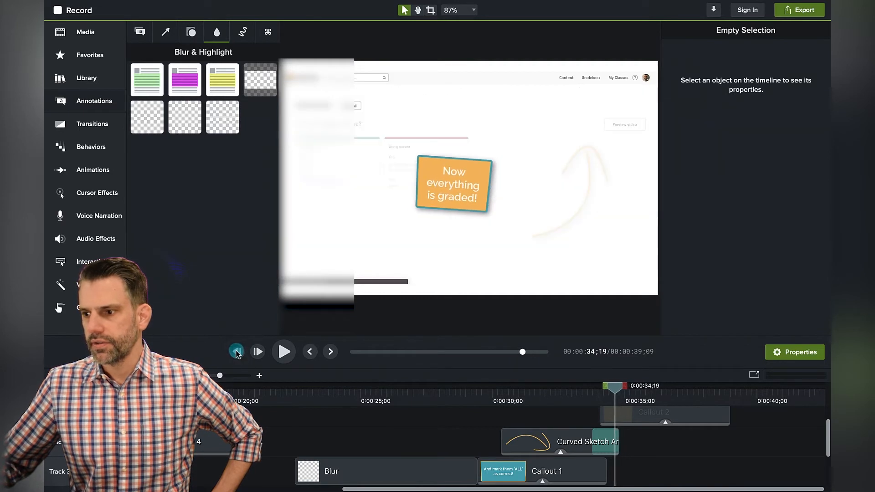
pyautogui.click(256, 351)
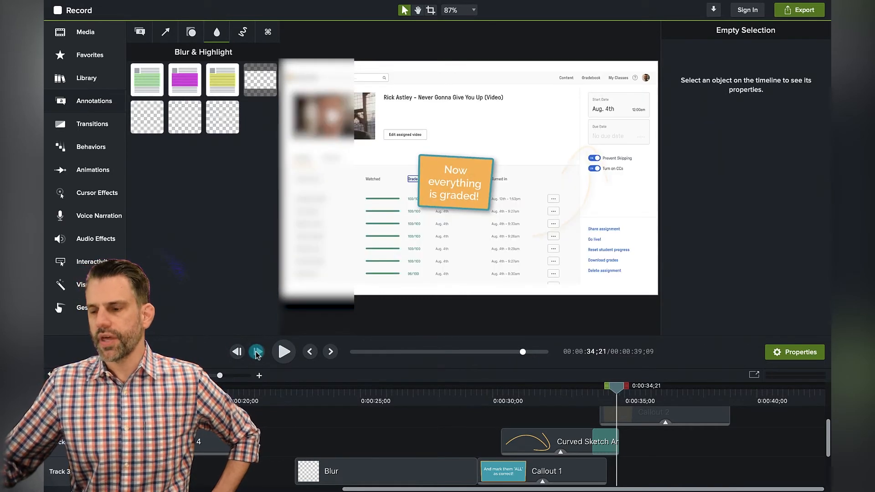
pyautogui.click(237, 351)
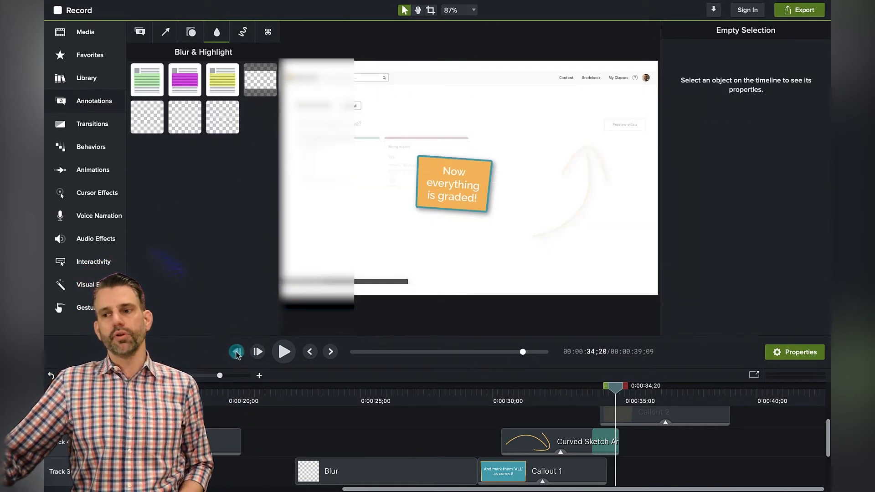
pyautogui.click(257, 352)
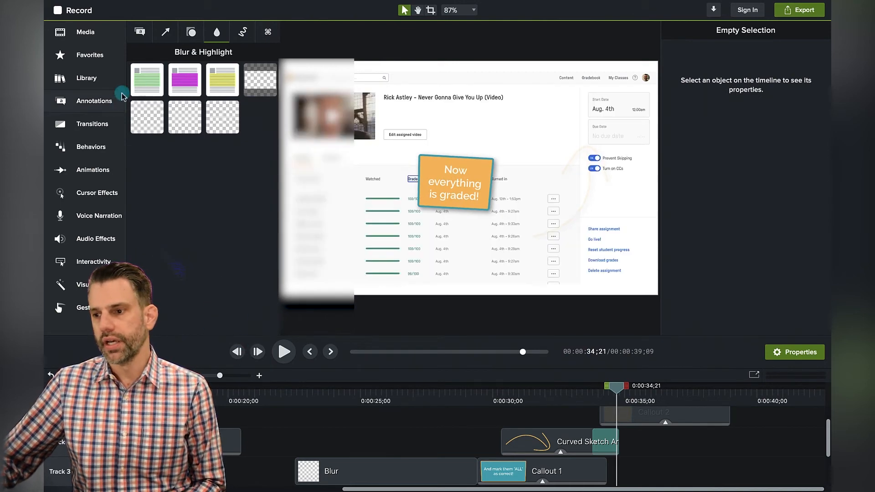
# Add a Blur at 0:00:34;21 over the names in the graded student list, resize it to fit the column, and play it back
pyautogui.moveTo(184, 119); pyautogui.dragTo(266, 173)
pyautogui.moveTo(326, 229)
pyautogui.mouseDown()
pyautogui.moveTo(334, 220)
pyautogui.moveTo(357, 223)
pyautogui.moveTo(349, 222)
pyautogui.mouseUp()
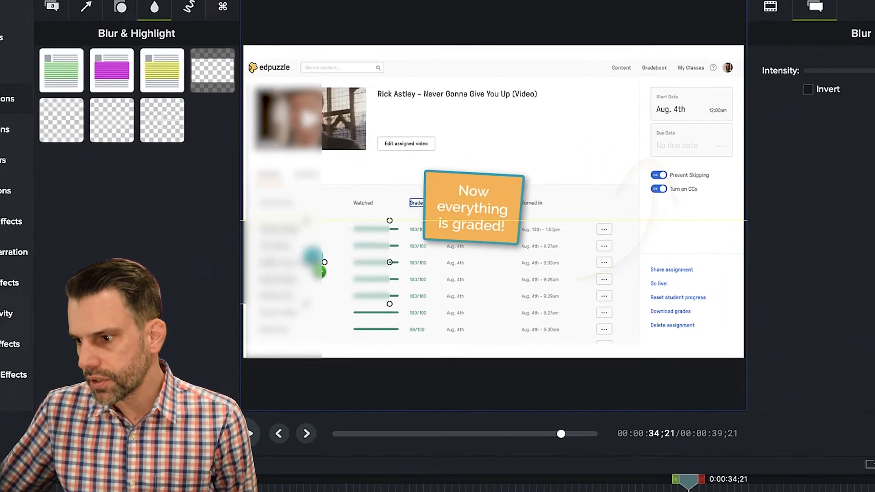
pyautogui.moveTo(413, 329); pyautogui.dragTo(313, 372)
pyautogui.press('space')
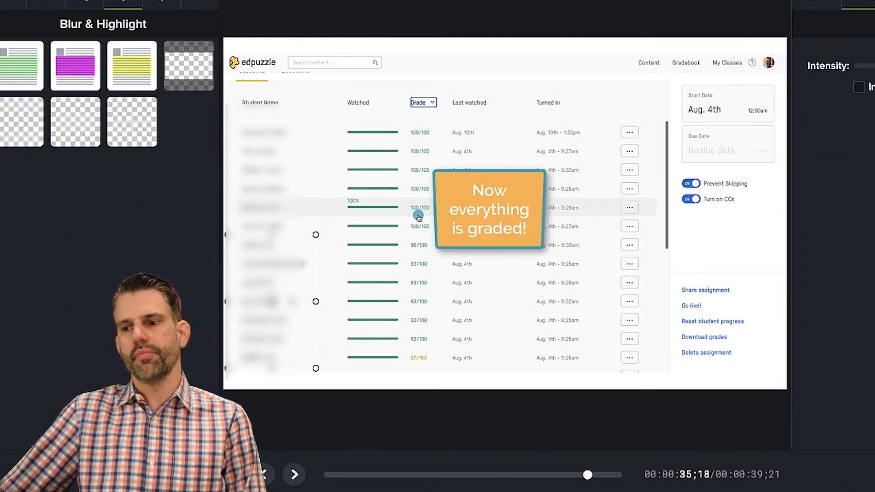
# Step through frames to 0:00:35;10, where the student list has scrolled up beyond the Blur
pyautogui.press(',')
pyautogui.press(',')
pyautogui.press(',')
pyautogui.press(',')
pyautogui.press(',')
pyautogui.press(',')
pyautogui.press(',')
pyautogui.press(',')
pyautogui.press(',')
pyautogui.press(',')
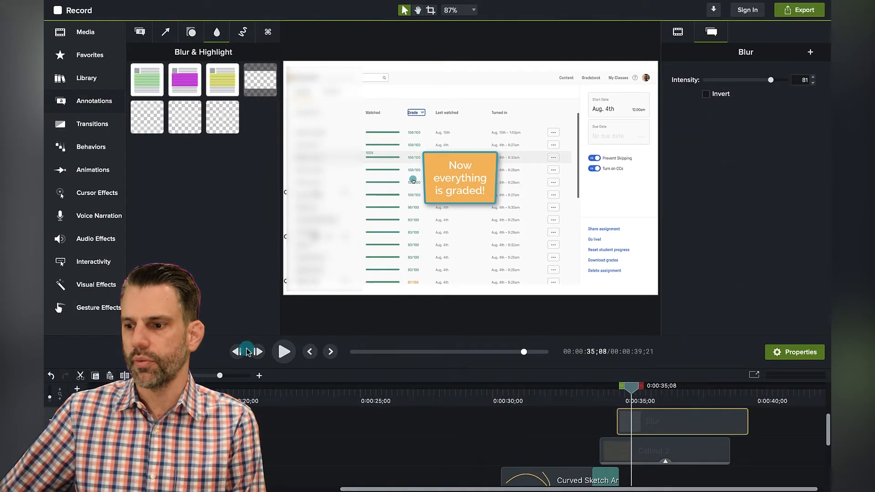
pyautogui.click(254, 352)
pyautogui.click(256, 353)
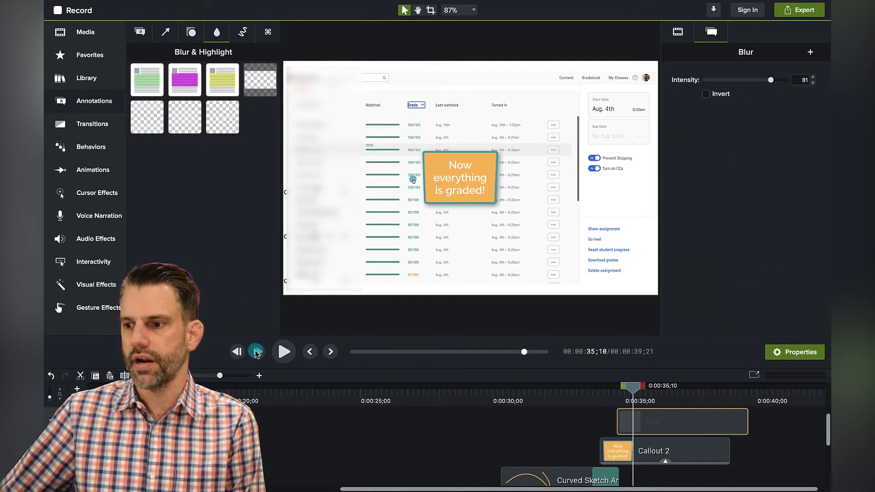
# Add a Custom animation near the start of the last Blur clip, undoing the accidental shift of the clip
pyautogui.scroll(-2, 634, 417)
pyautogui.scroll(4, 636, 418)
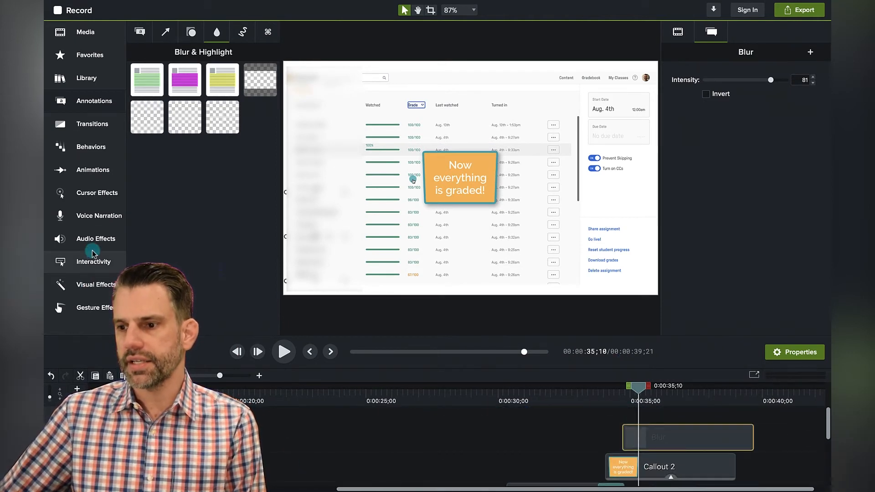
pyautogui.click(97, 167)
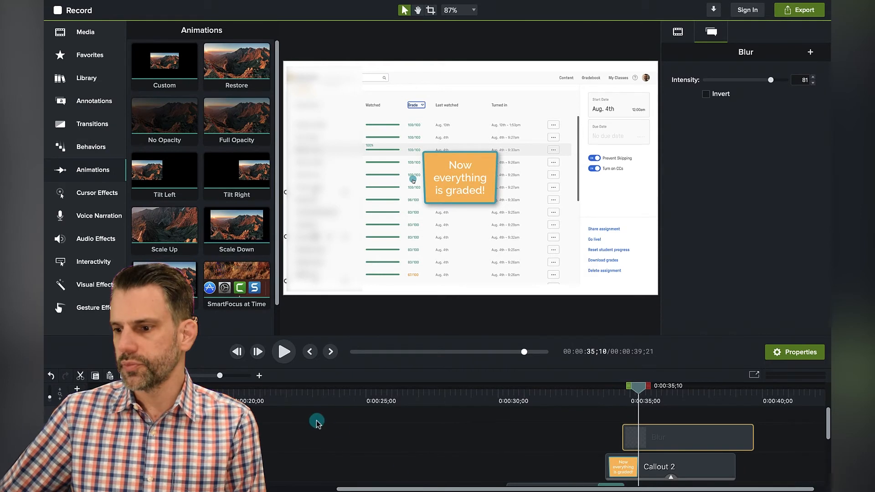
pyautogui.moveTo(220, 376); pyautogui.dragTo(223, 375)
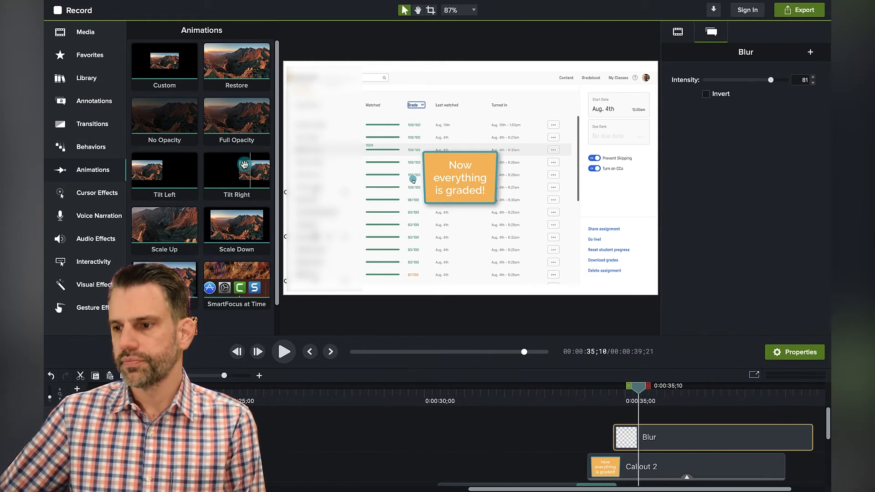
pyautogui.moveTo(164, 66); pyautogui.dragTo(638, 440)
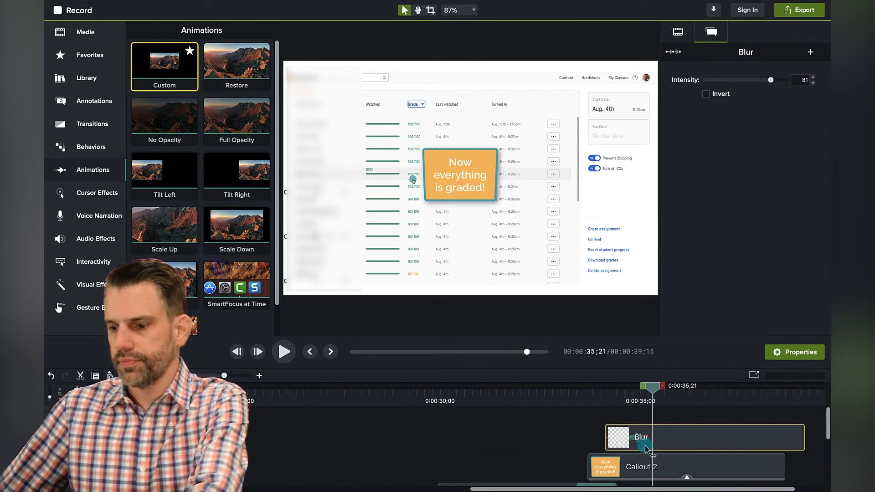
pyautogui.press('super+z')
pyautogui.moveTo(651, 439); pyautogui.dragTo(636, 441)
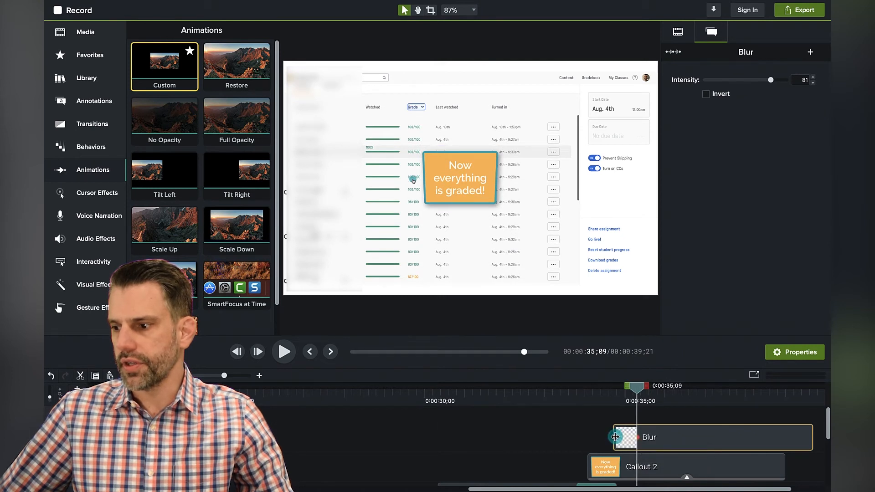
# At the Blur animation's end, 0:00:35;12, stretch the Blur's upper edge upward over the scrolled student names and play it back
pyautogui.moveTo(636, 388); pyautogui.dragTo(617, 400)
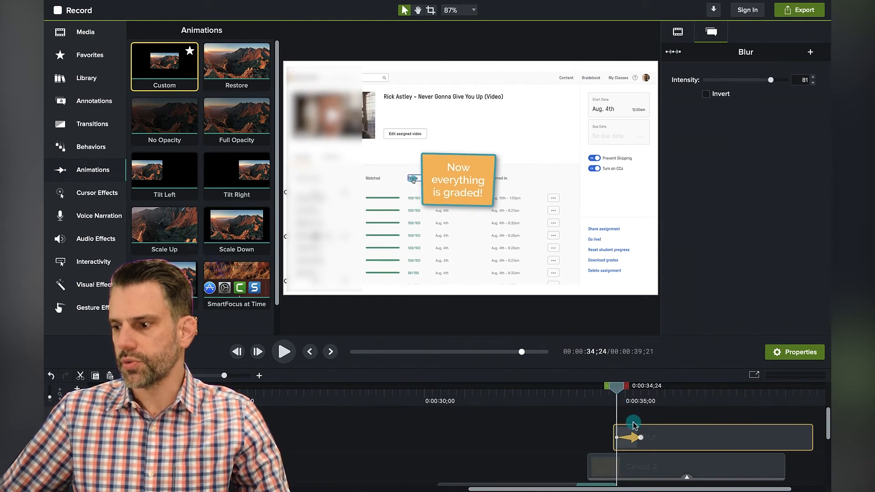
pyautogui.click(638, 438)
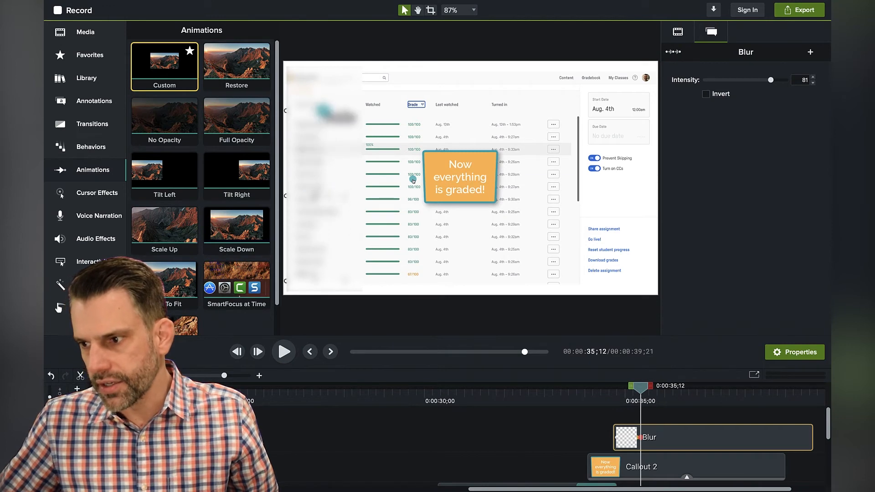
pyautogui.click(592, 397)
pyautogui.click(596, 417)
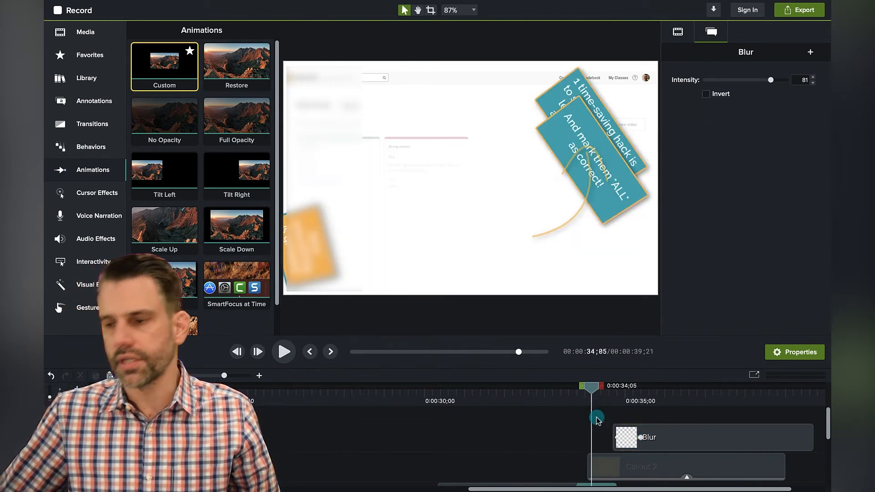
pyautogui.press('space')
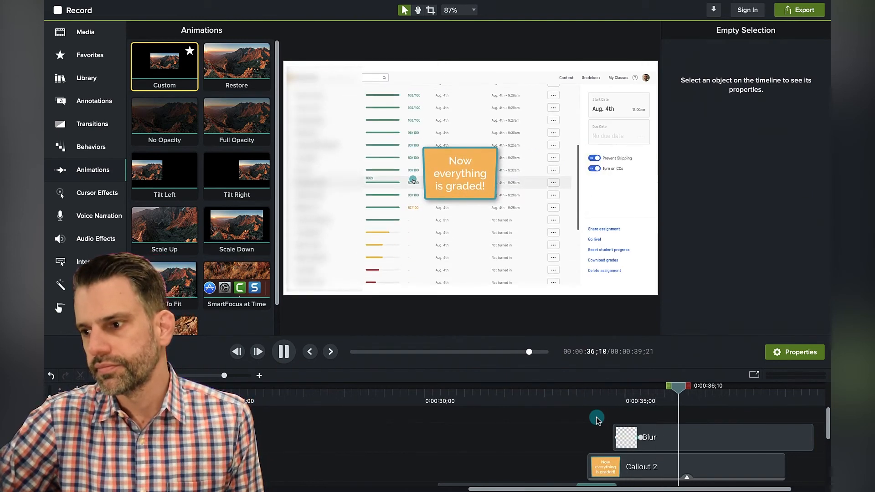
pyautogui.press('space')
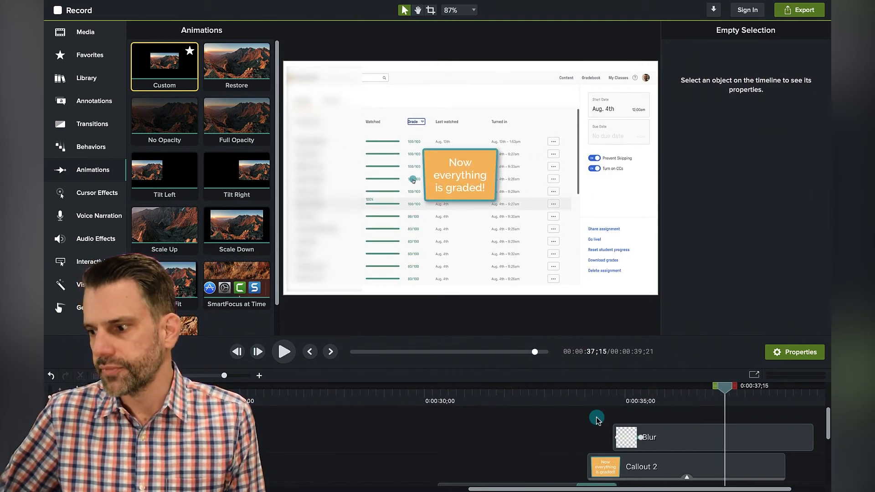
# Raise the Blur's upper edge slightly further, shorten its animation to end at 0:00:35;08, and play it back
pyautogui.click(644, 440)
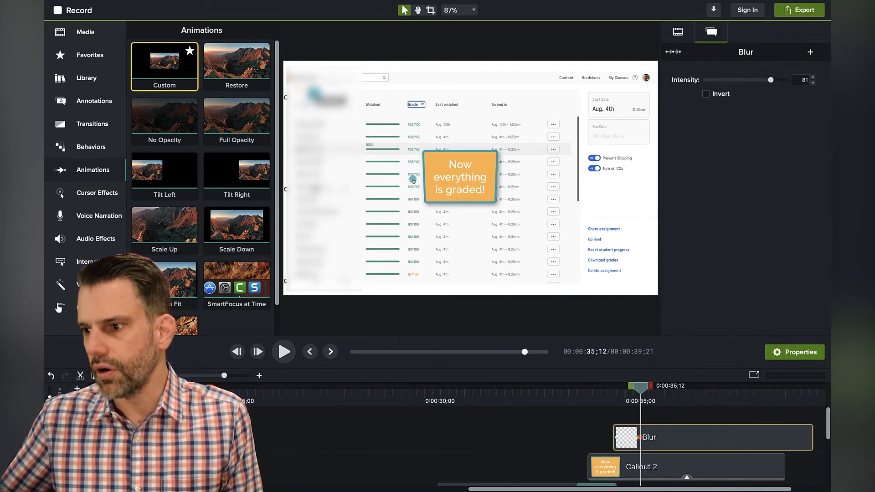
pyautogui.moveTo(647, 388); pyautogui.dragTo(629, 393)
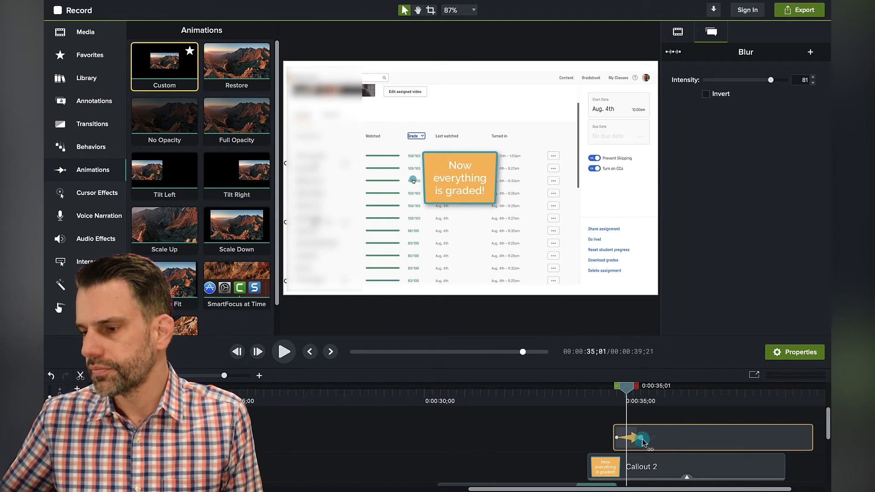
pyautogui.moveTo(641, 441); pyautogui.dragTo(635, 438)
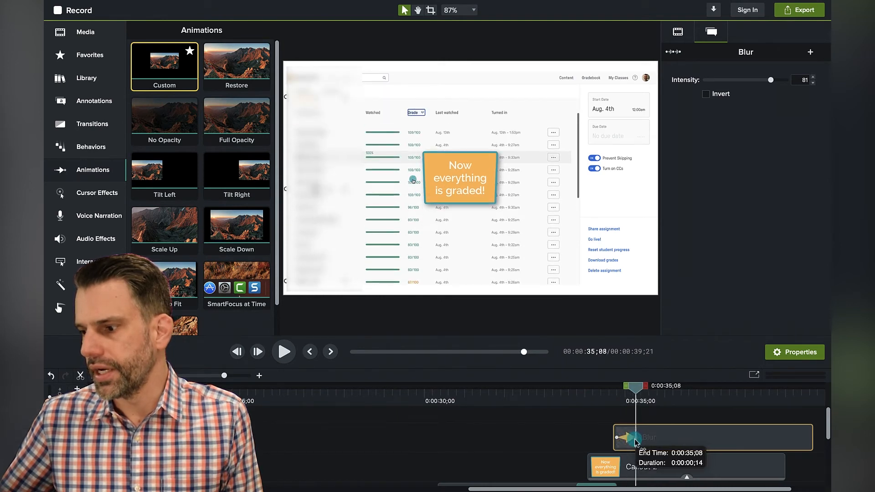
pyautogui.click(625, 400)
pyautogui.click(601, 420)
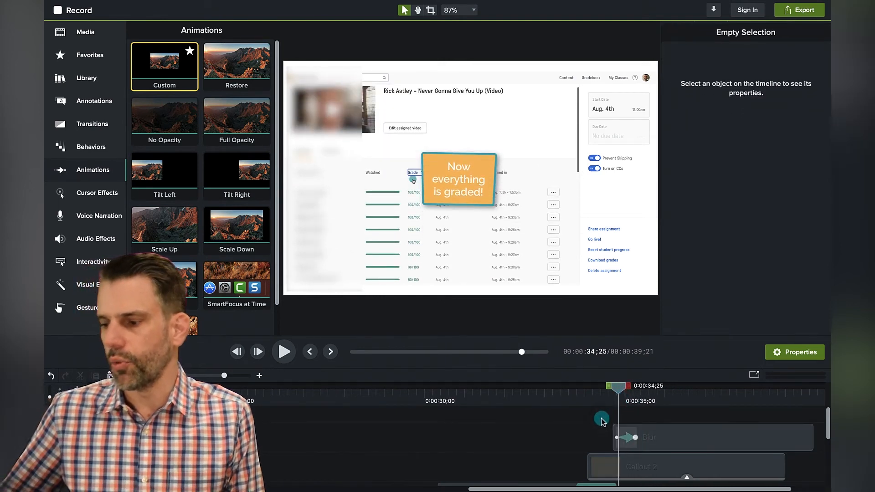
pyautogui.press('space')
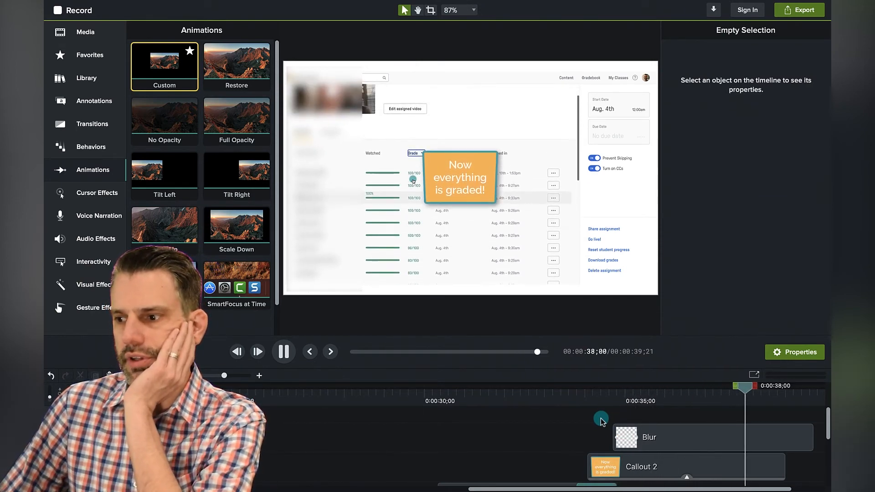
pyautogui.press('space')
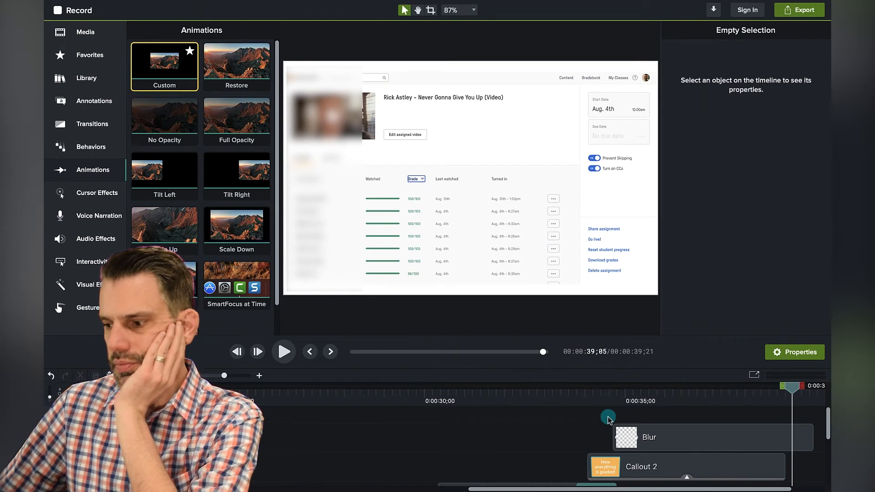
# Add a second Custom animation ending at 0:00:37;27 to the Blur, lower its upper edge to the student names, and play it back
pyautogui.moveTo(793, 388); pyautogui.dragTo(767, 401)
pyautogui.moveTo(163, 58); pyautogui.dragTo(755, 441)
pyautogui.click(741, 444)
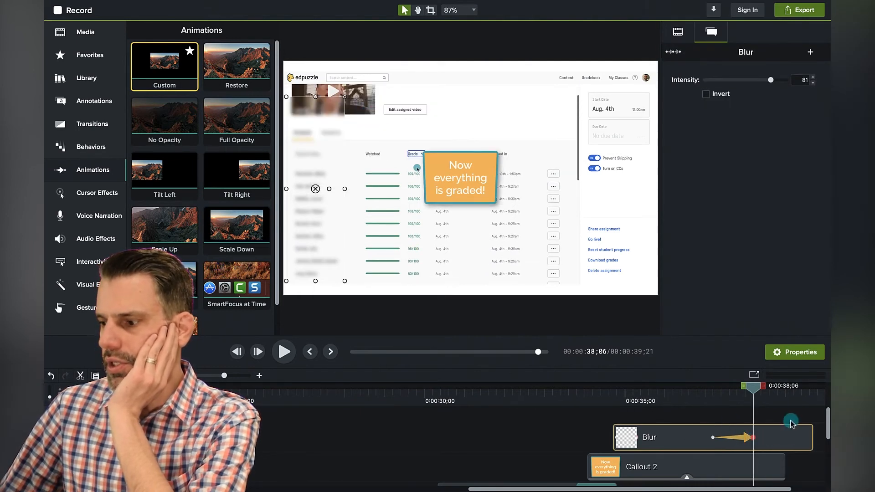
pyautogui.moveTo(747, 386); pyautogui.dragTo(739, 393)
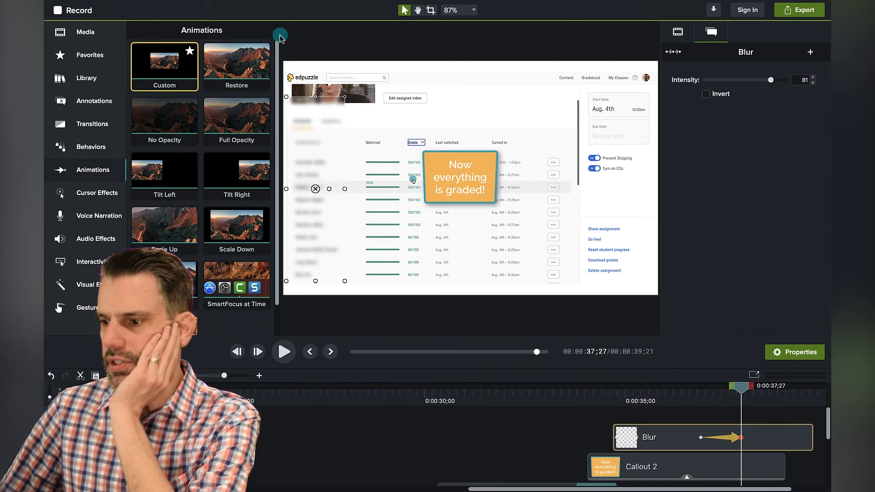
pyautogui.moveTo(737, 418); pyautogui.dragTo(694, 407)
pyautogui.click(657, 412)
pyautogui.press('space')
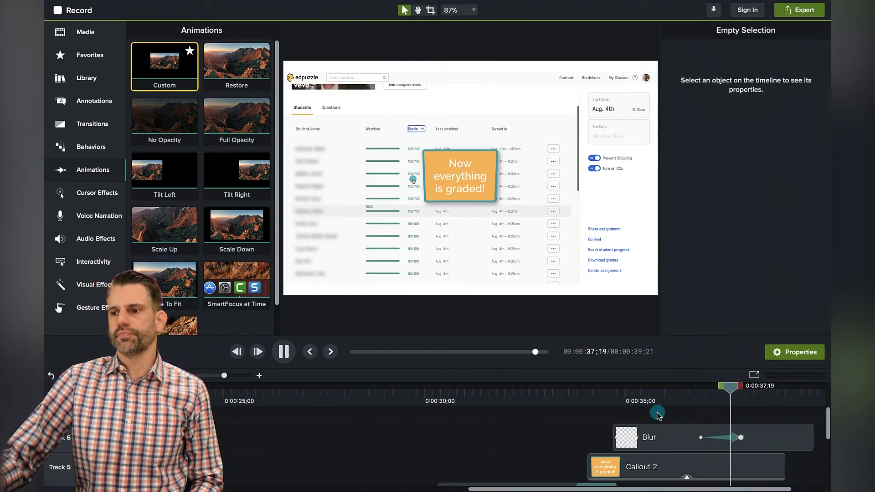
pyautogui.press('space')
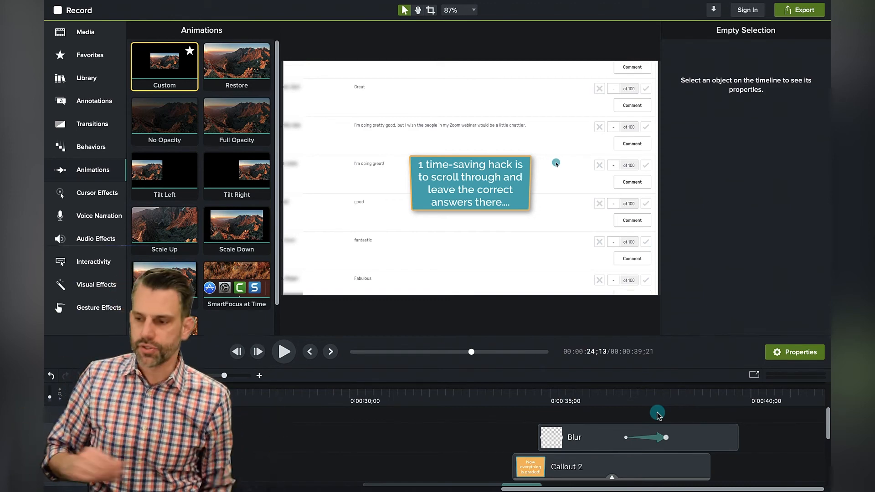
# Enlarge the timeline area until Tracks 1 to 6 all fit in view
pyautogui.scroll(-5, 650, 431)
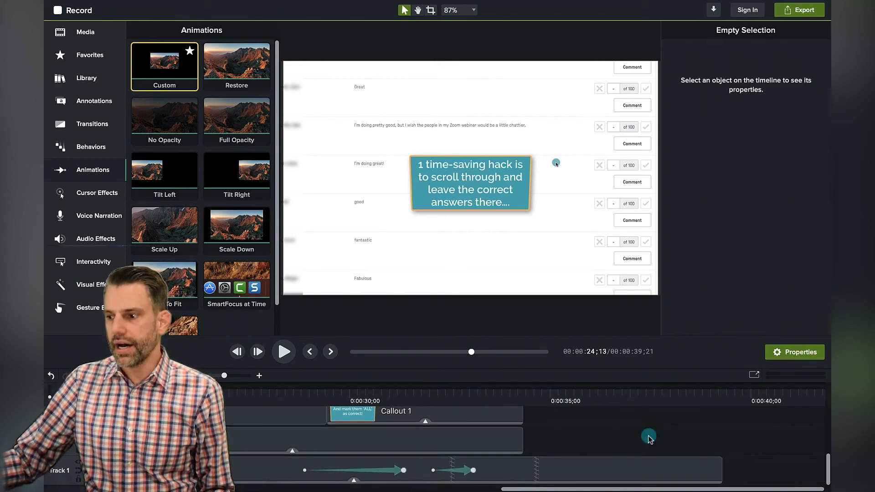
pyautogui.scroll(-3, 648, 435)
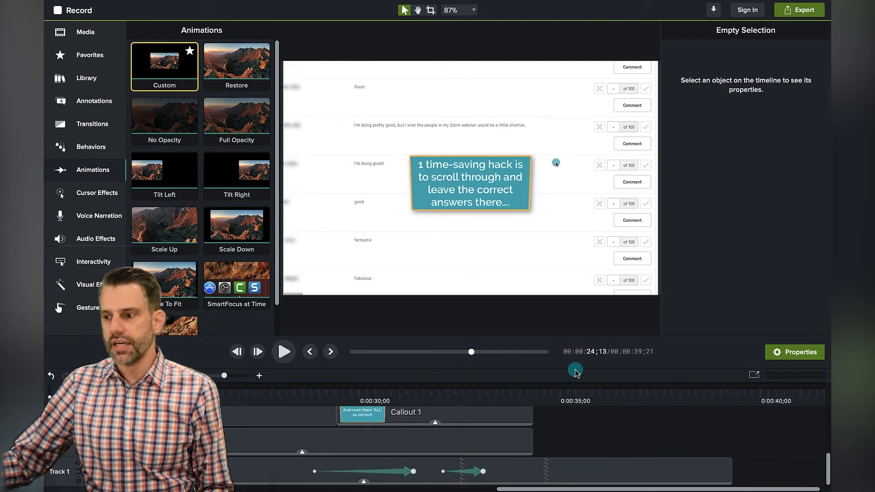
pyautogui.moveTo(574, 367); pyautogui.dragTo(574, 257)
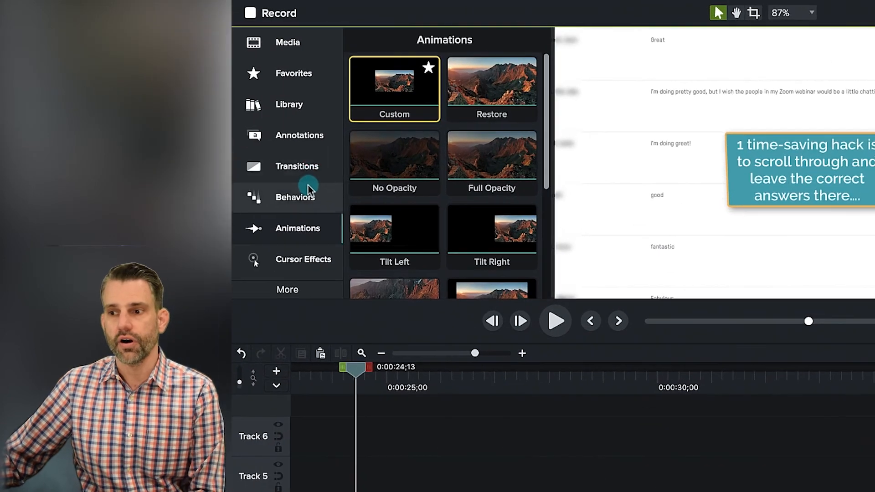
# Add the Pixelate transition to the final Rec 3-26-2021 3 clip on Track 1
pyautogui.click(101, 124)
pyautogui.scroll(-5, 442, 156)
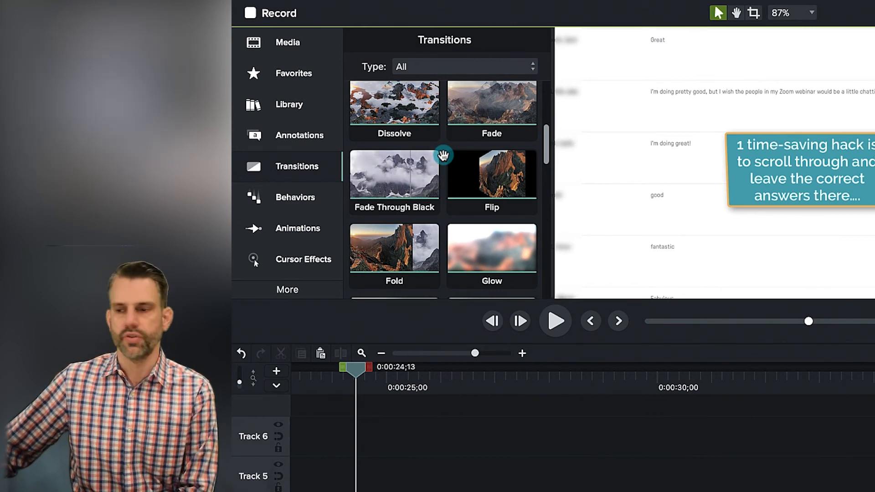
pyautogui.scroll(-5, 501, 255)
pyautogui.scroll(-6, 498, 217)
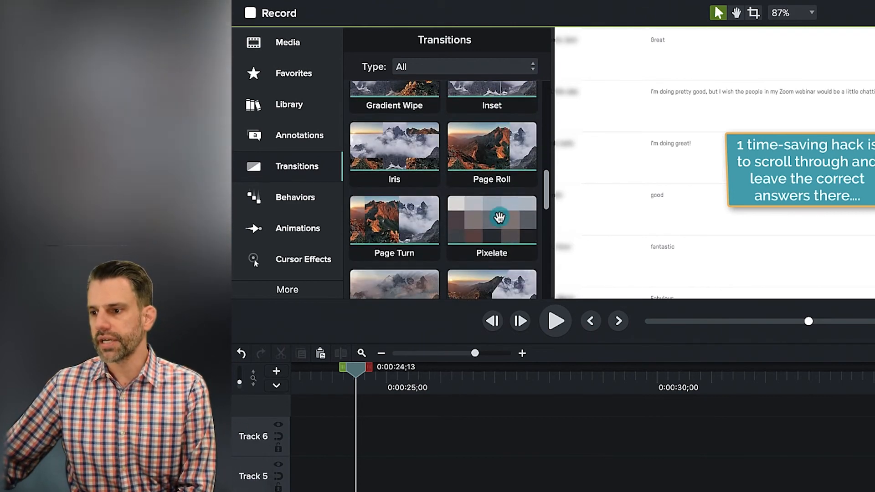
pyautogui.moveTo(492, 225); pyautogui.dragTo(716, 479)
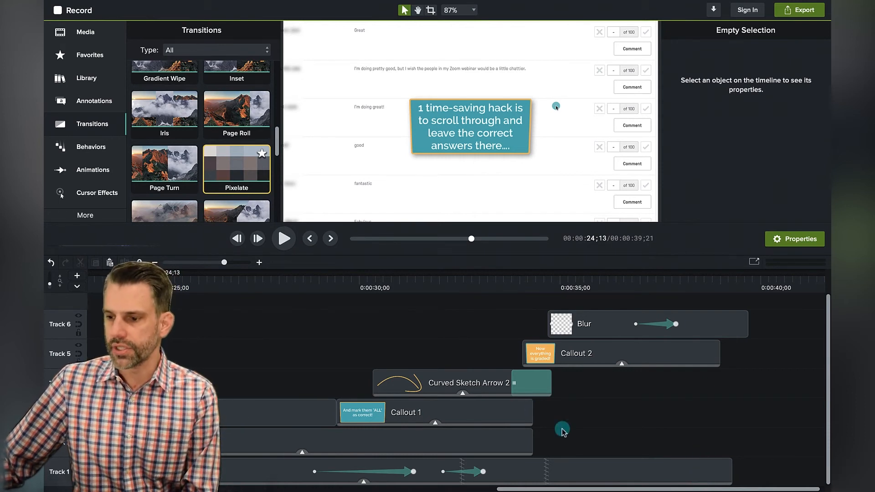
pyautogui.click(660, 475)
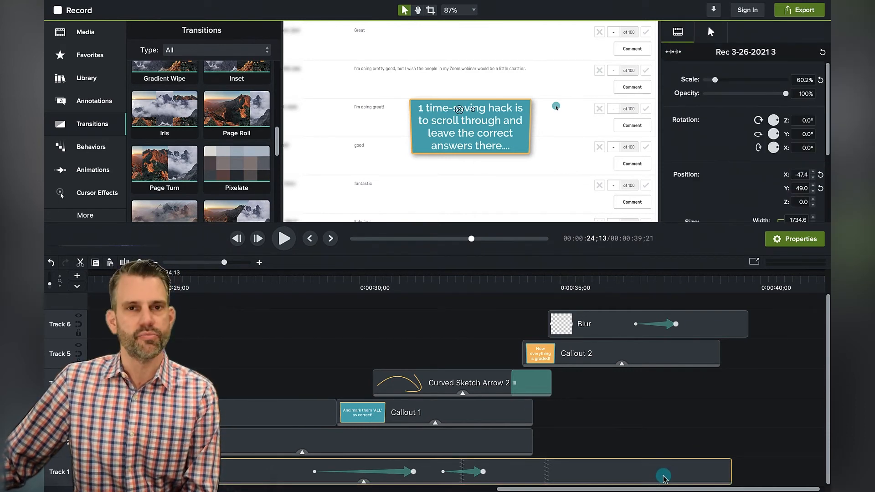
pyautogui.rightClick(236, 169)
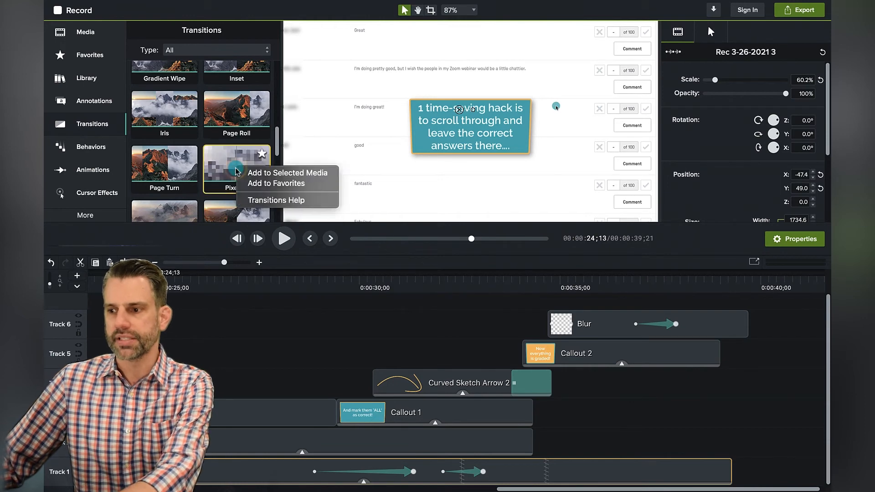
pyautogui.click(264, 173)
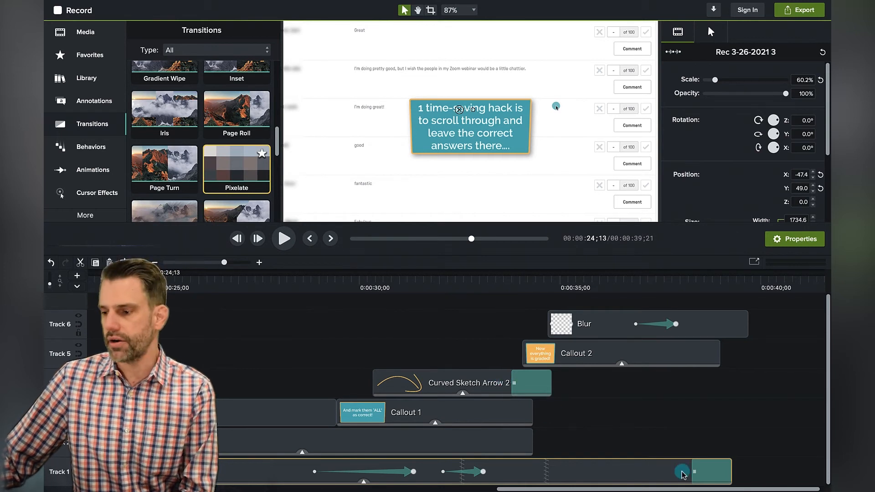
# Delete the Pixelate transition at the start of the final Rec 3-26-2021 3 clip and play back the one at its end
pyautogui.hscroll(-3, 679, 457)
pyautogui.hscroll(-10, 677, 456)
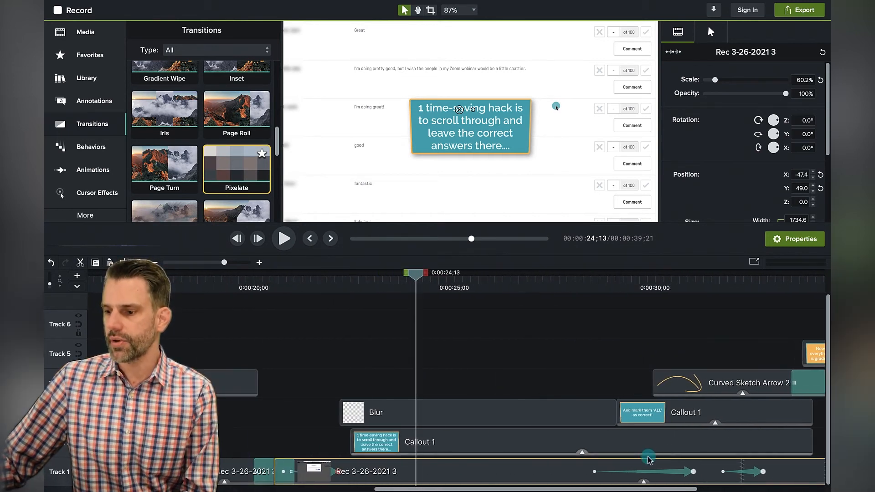
pyautogui.click(284, 465)
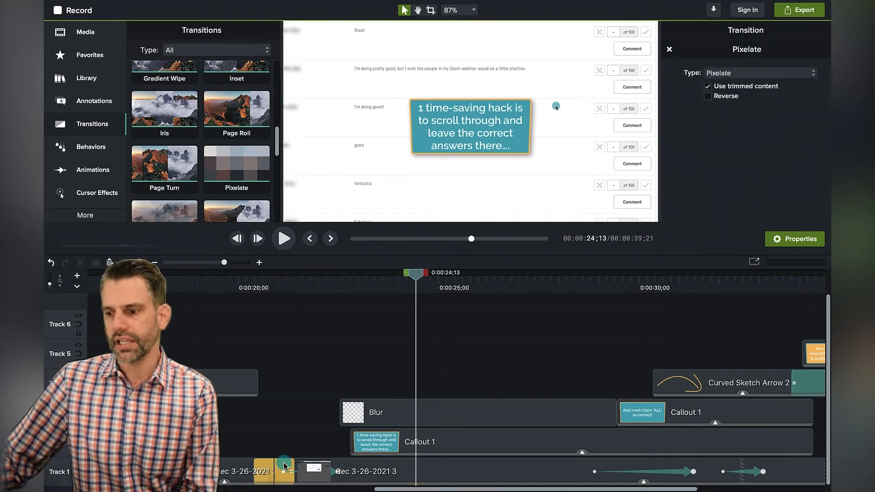
pyautogui.press('Delete')
pyautogui.hscroll(10, 566, 420)
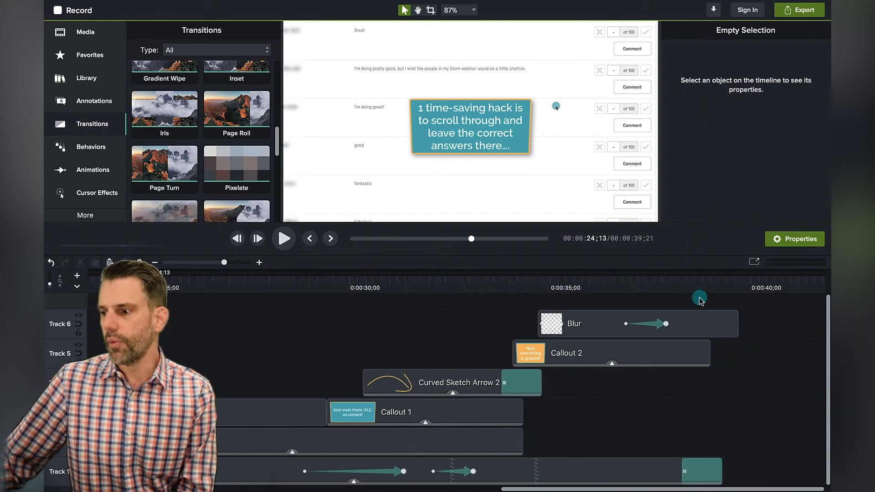
pyautogui.click(677, 284)
pyautogui.press('space')
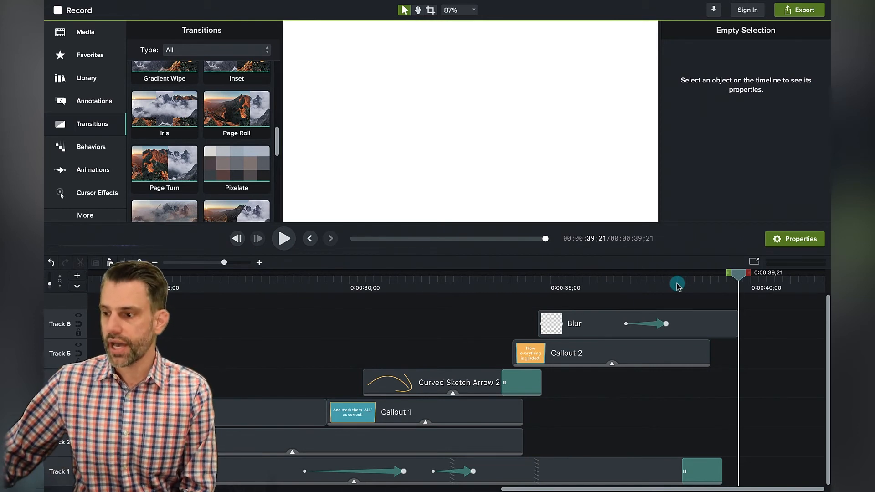
# Shorten the Track 6 Blur and Callout 2 to end where the Track 1 Pixelate transition begins, and play back the ending
pyautogui.moveTo(733, 321); pyautogui.dragTo(681, 349)
pyautogui.click(584, 285)
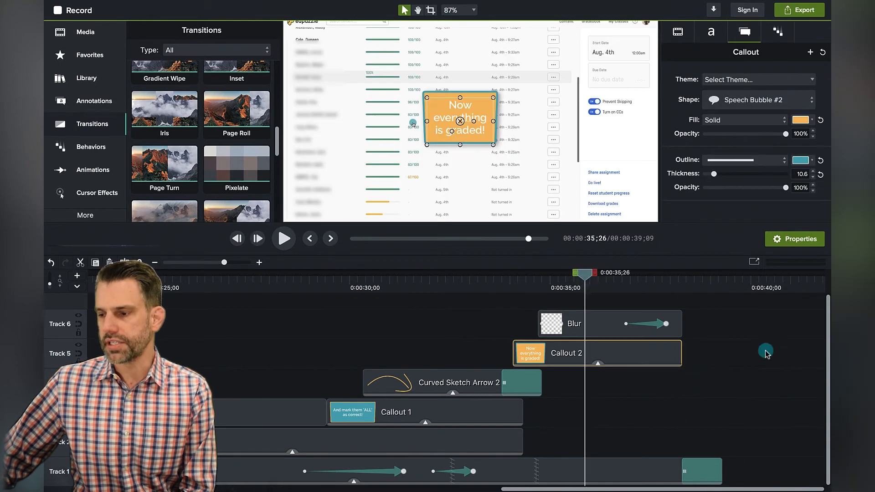
pyautogui.click(752, 347)
pyautogui.press('space')
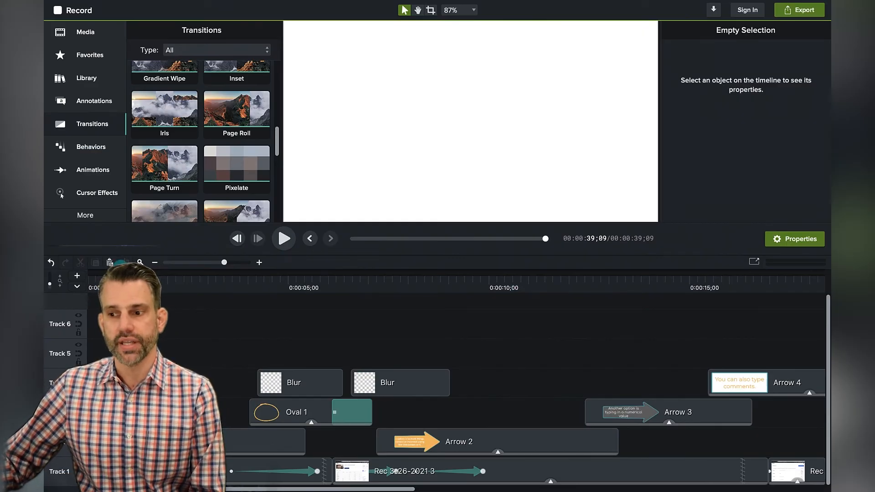
# Add the Corner Logo asset from the personal library to a new top track, starting at the beginning of the timeline
pyautogui.moveTo(116, 272); pyautogui.dragTo(70, 278)
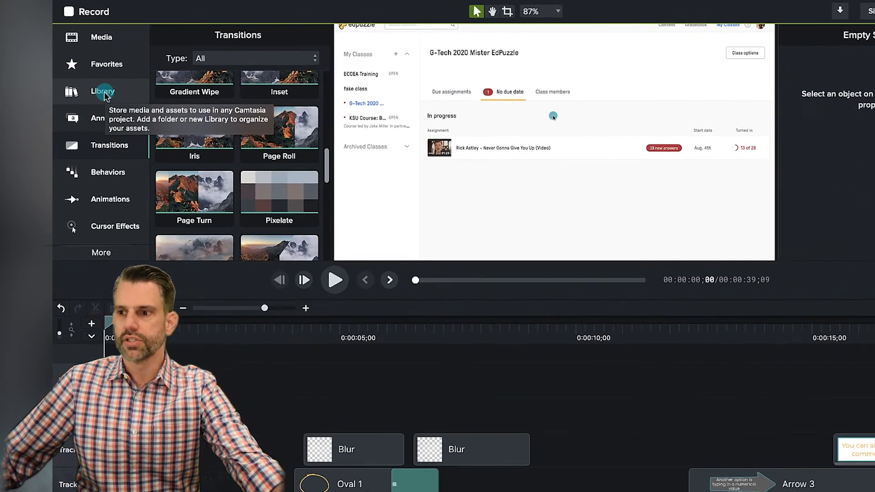
pyautogui.click(95, 78)
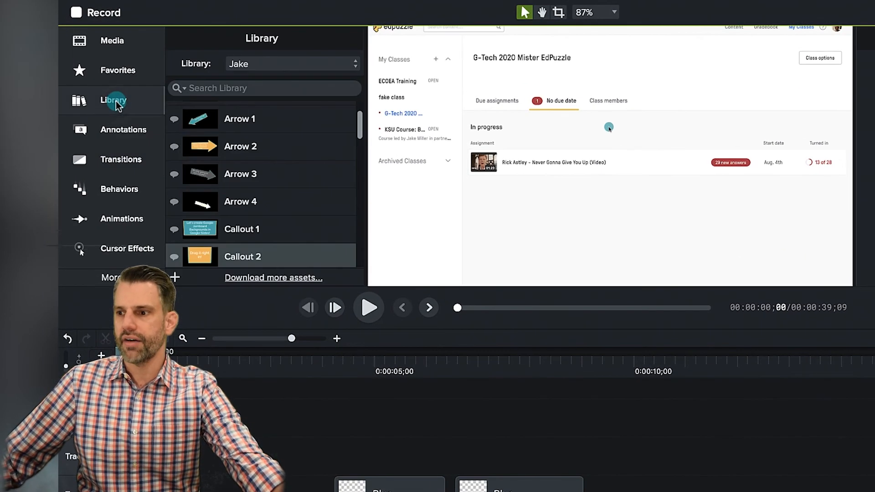
pyautogui.scroll(2, 271, 168)
pyautogui.click(301, 117)
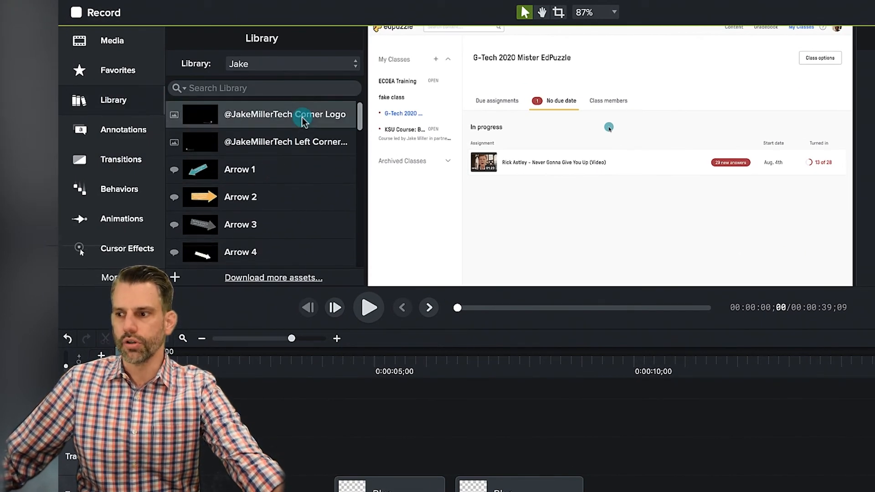
pyautogui.scroll(-5, 436, 201)
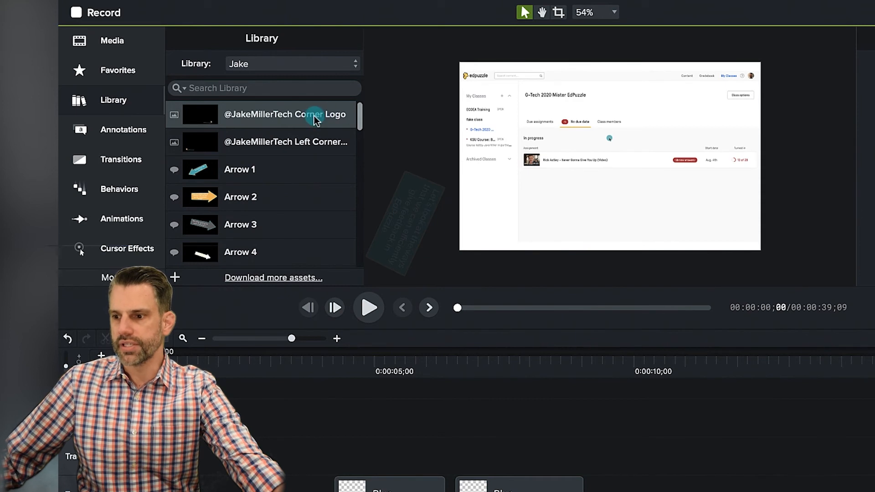
pyautogui.moveTo(286, 117); pyautogui.dragTo(718, 235)
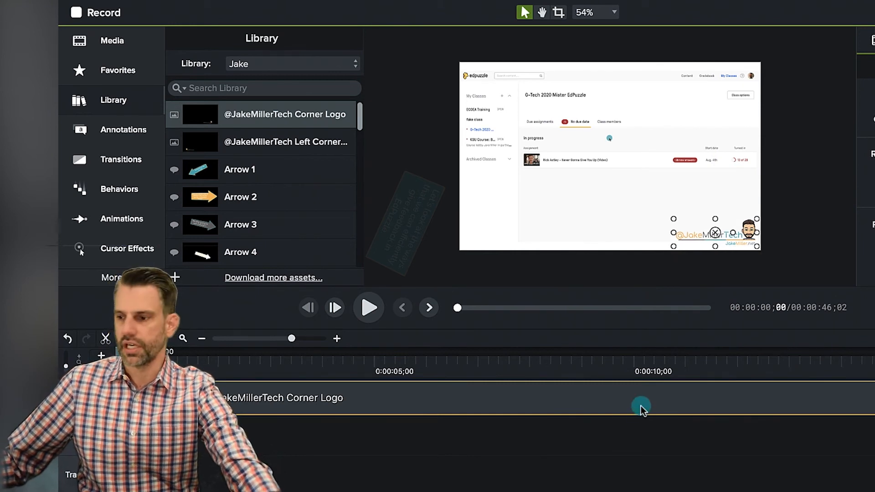
# Trim the Corner Logo clip to end at 0:00:39;09 with a closing transition, and play back the video's ending
pyautogui.hscroll(20, 623, 386)
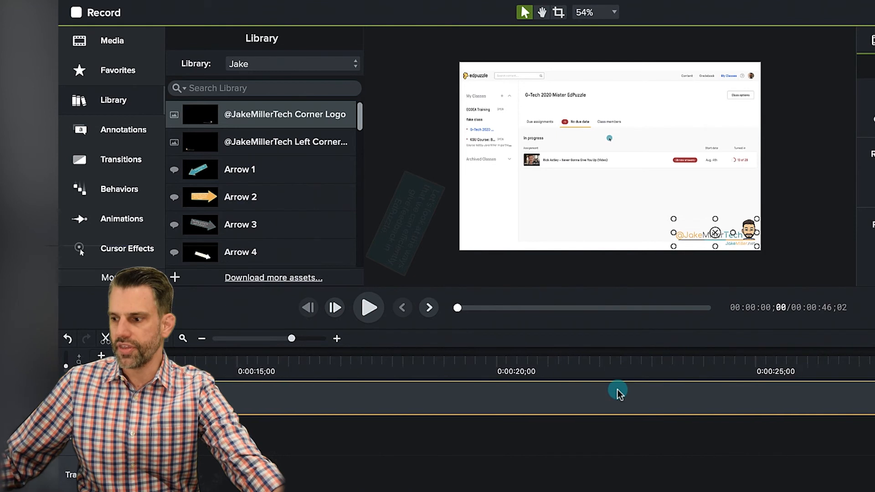
pyautogui.hscroll(10, 616, 389)
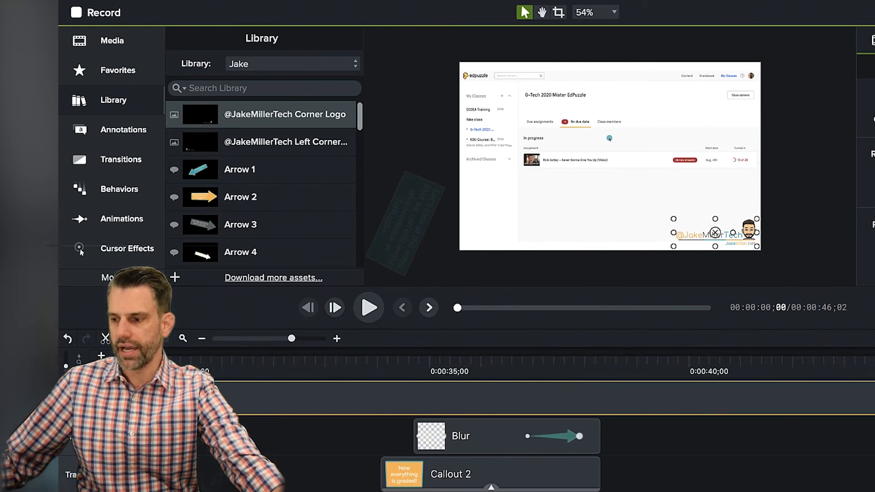
pyautogui.click(608, 356)
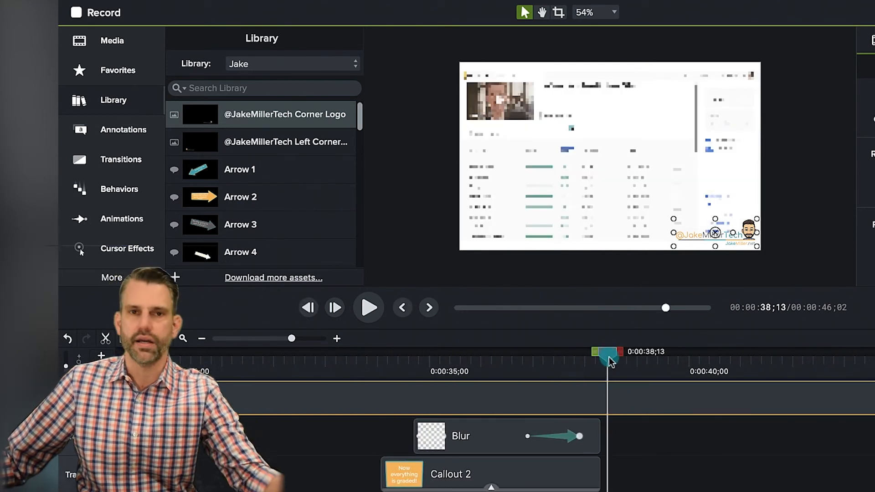
pyautogui.moveTo(874, 398); pyautogui.dragTo(651, 413)
pyautogui.click(530, 363)
pyautogui.press('space')
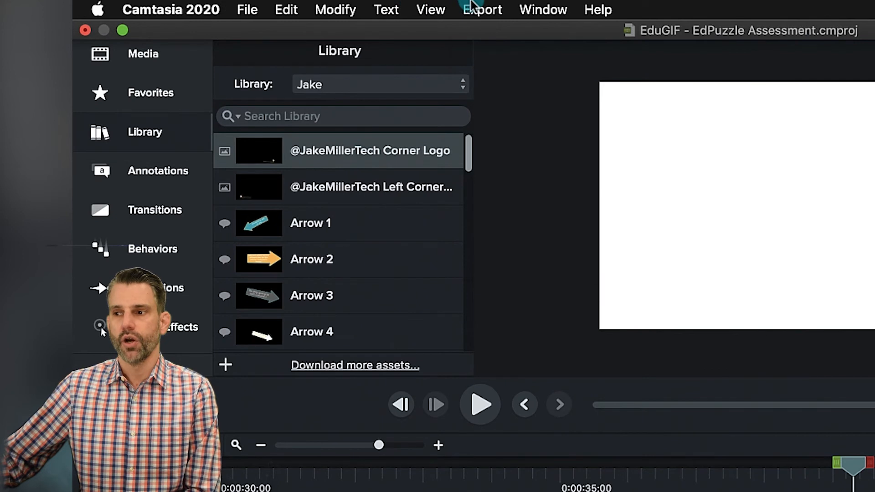
# Start a local file export as an animated GIF into the GIFs folder, named EduGIF - EdPuzzle Feedback.gif
pyautogui.click(473, 8)
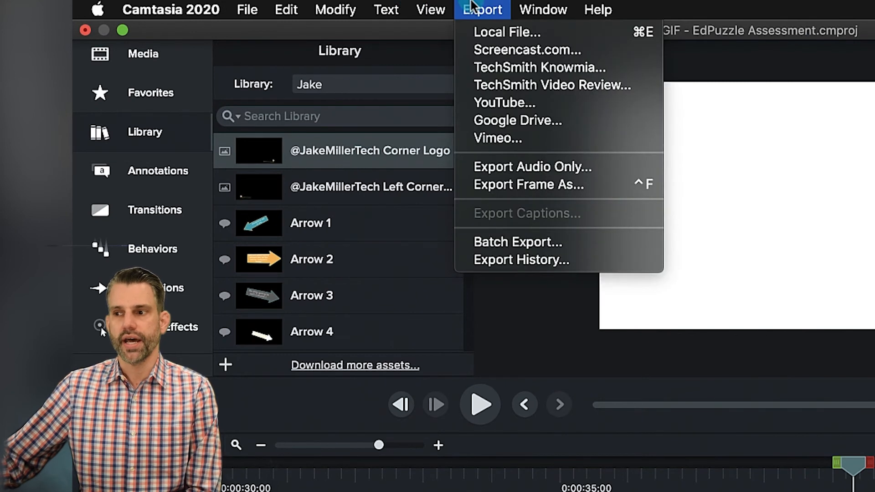
pyautogui.click(508, 31)
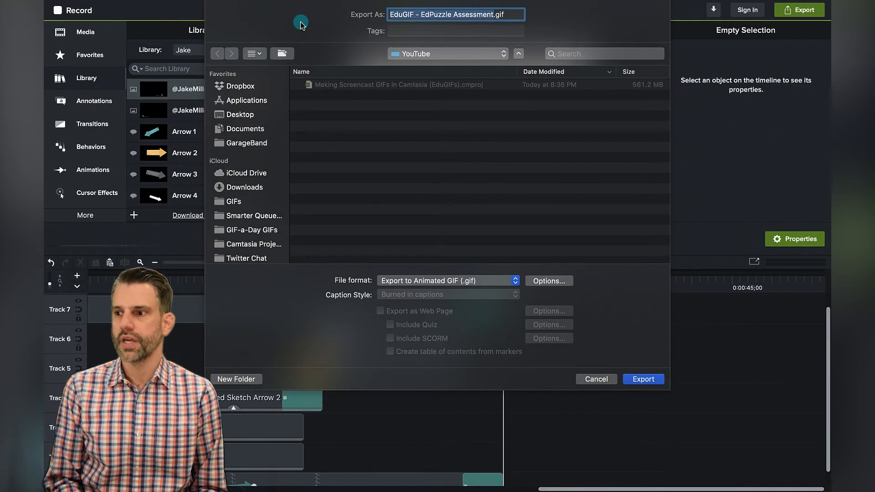
pyautogui.click(232, 201)
pyautogui.click(418, 17)
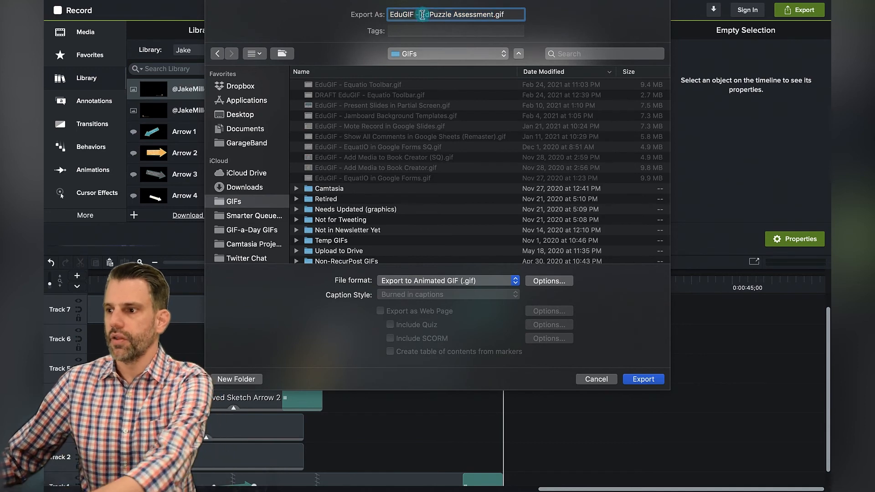
pyautogui.doubleClick(473, 15)
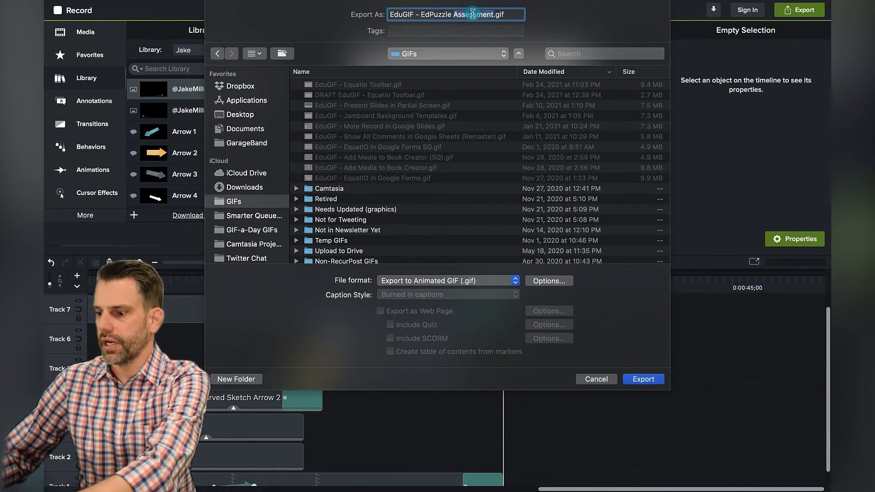
pyautogui.write('Feedback')
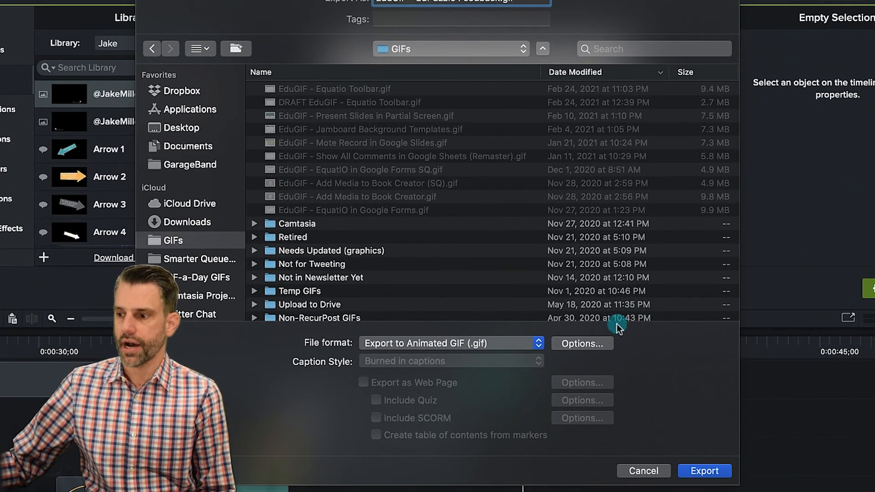
# Set the GIF export options to a frame rate of 15 and Project Dimensions
pyautogui.click(578, 343)
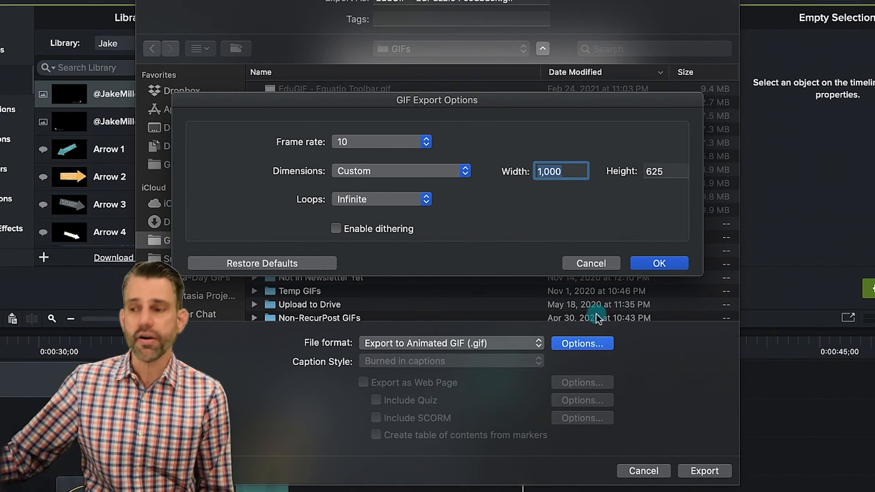
pyautogui.click(353, 142)
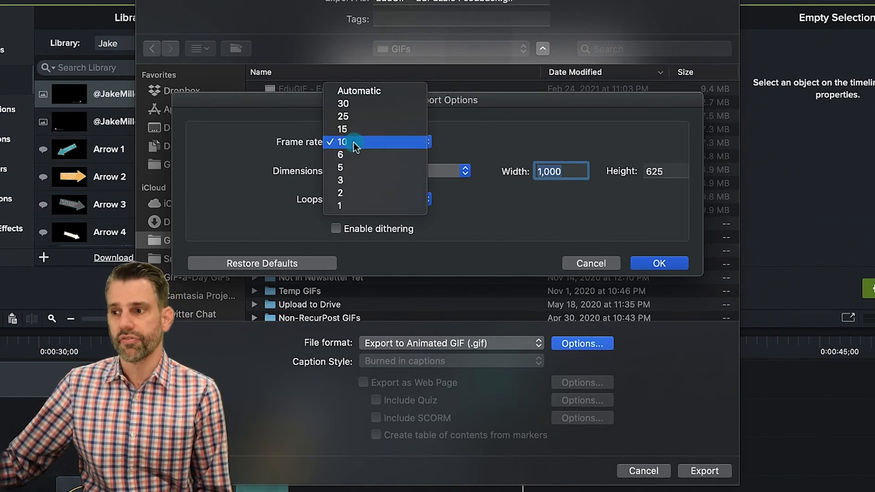
pyautogui.click(374, 92)
pyautogui.click(425, 171)
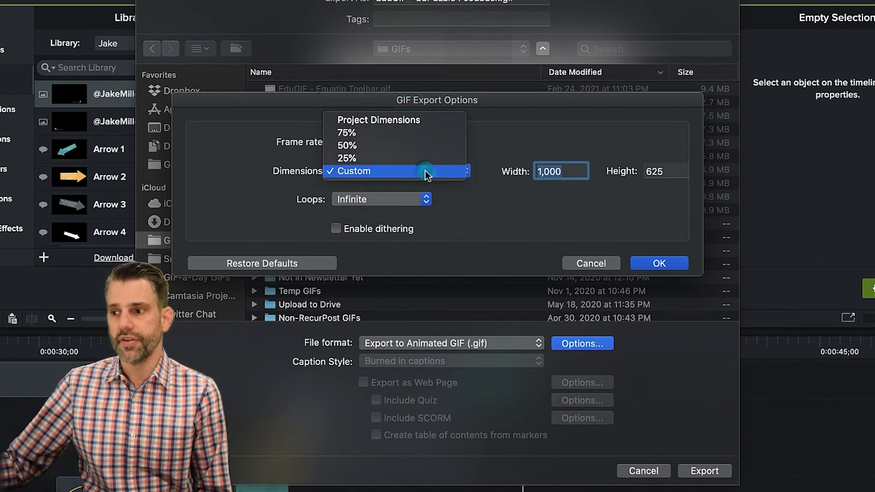
pyautogui.click(417, 119)
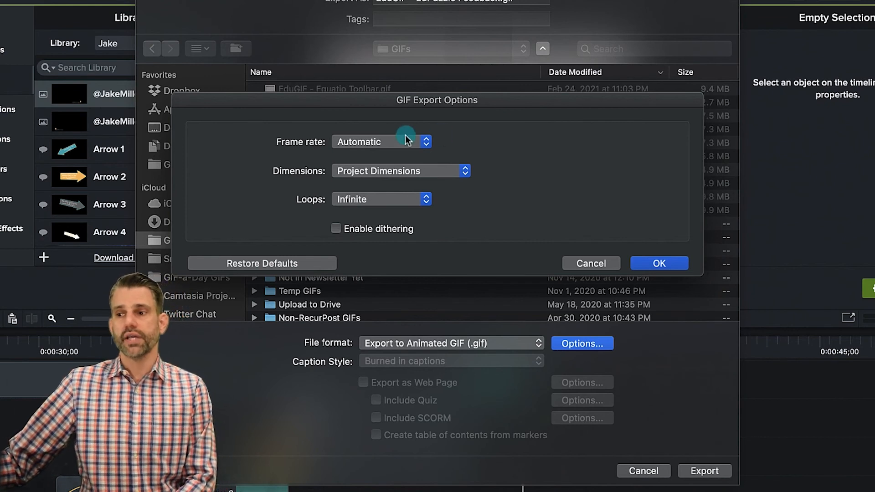
pyautogui.click(389, 138)
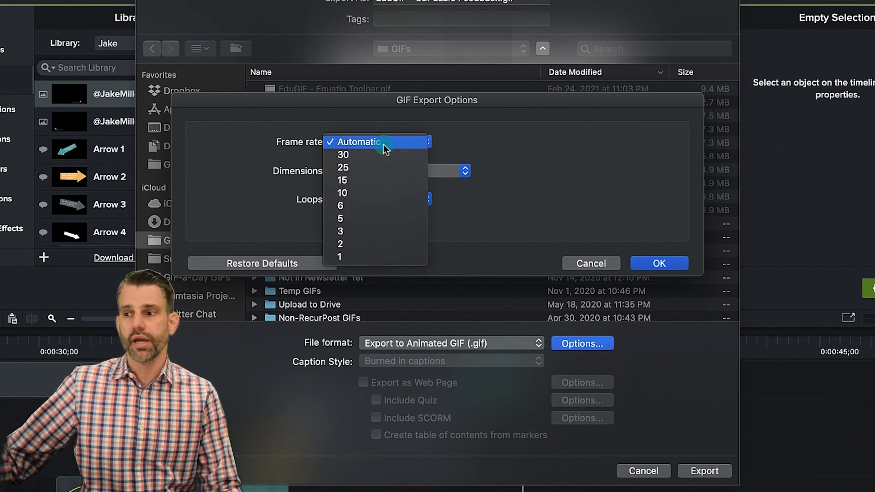
pyautogui.click(369, 178)
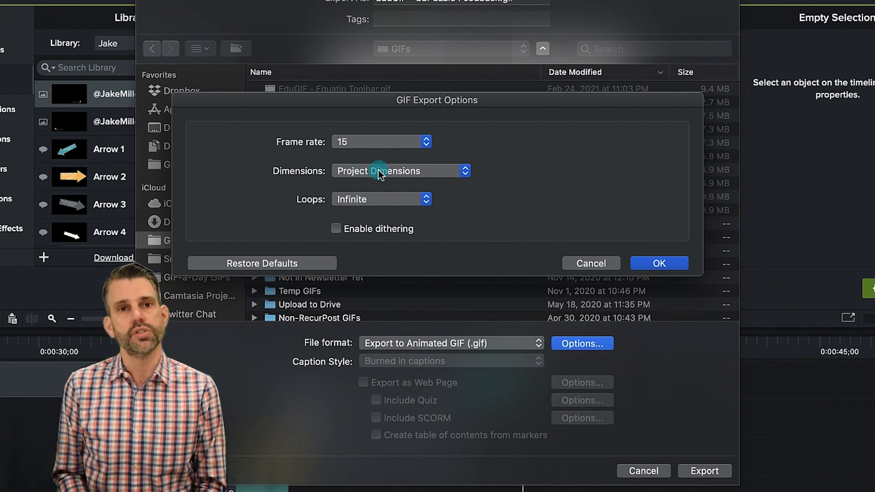
pyautogui.click(378, 171)
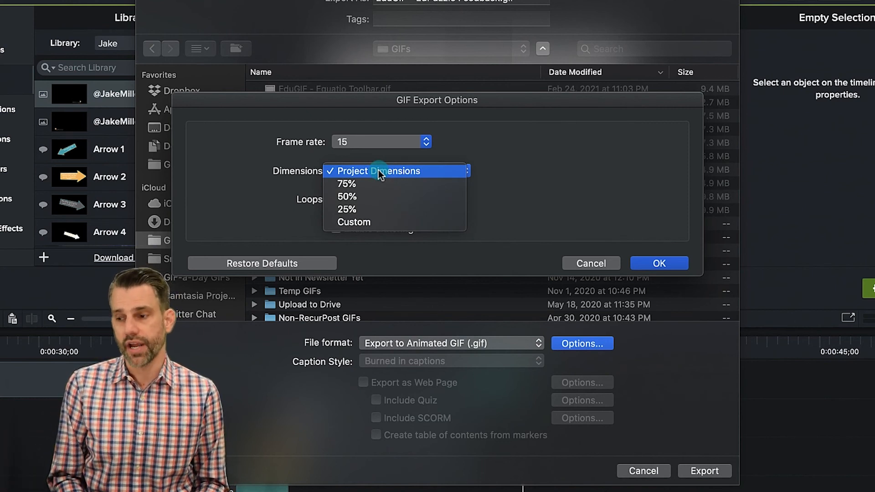
pyautogui.click(378, 171)
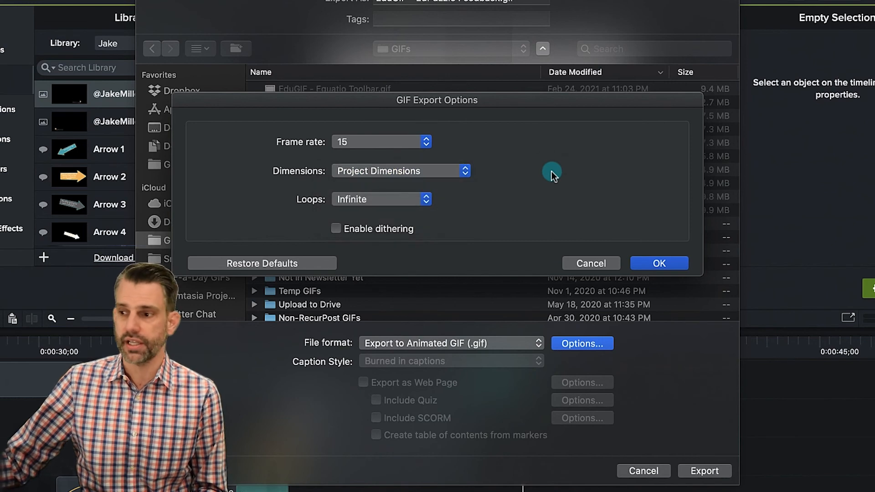
pyautogui.click(656, 264)
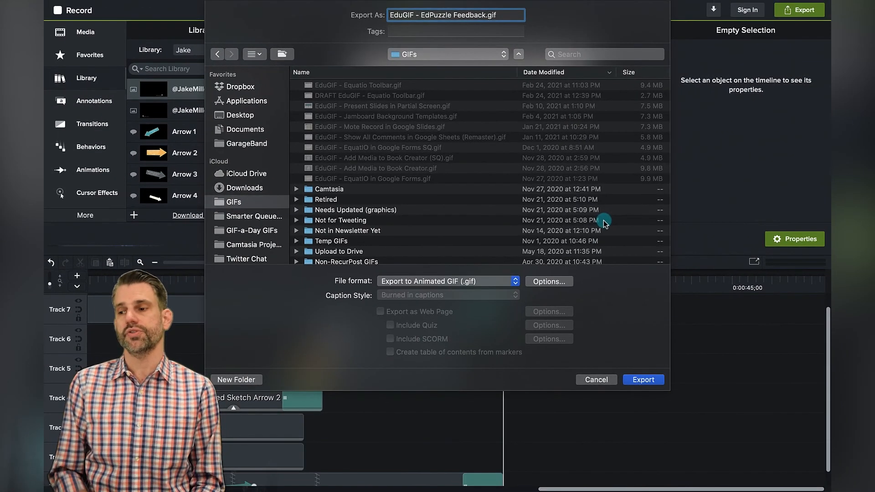
# Export the GIF, reveal it in Finder to check its file size, and return to Camtasia
pyautogui.click(641, 378)
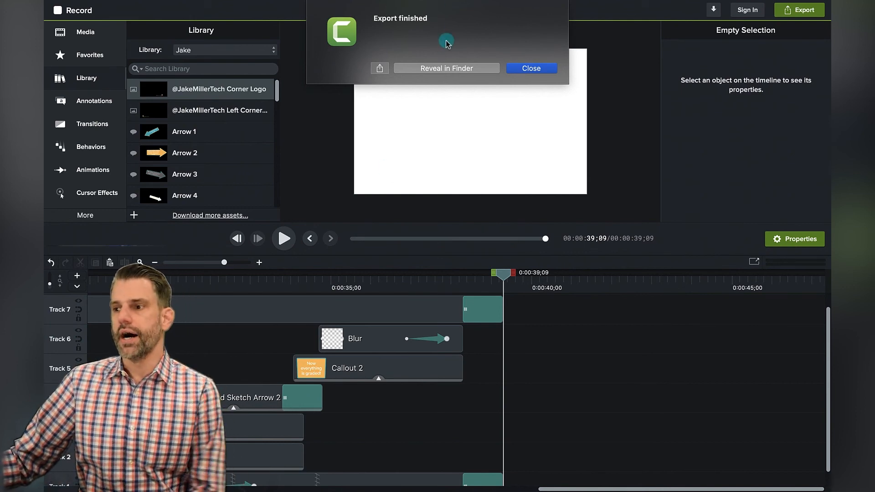
pyautogui.click(464, 69)
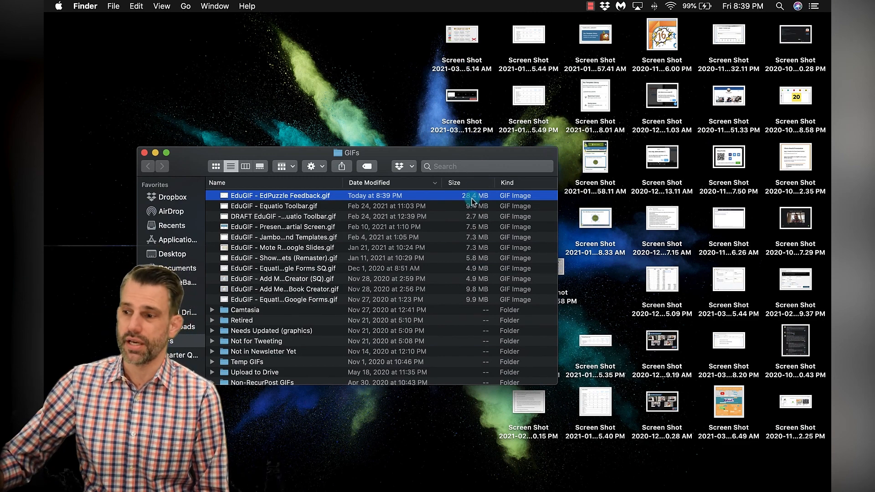
pyautogui.hotkey('ctrl', 'Right')
# Start another local file export into the GIFs folder, reusing the name EduGIF - EdPuzzle Feedback.gif
pyautogui.click(285, 6)
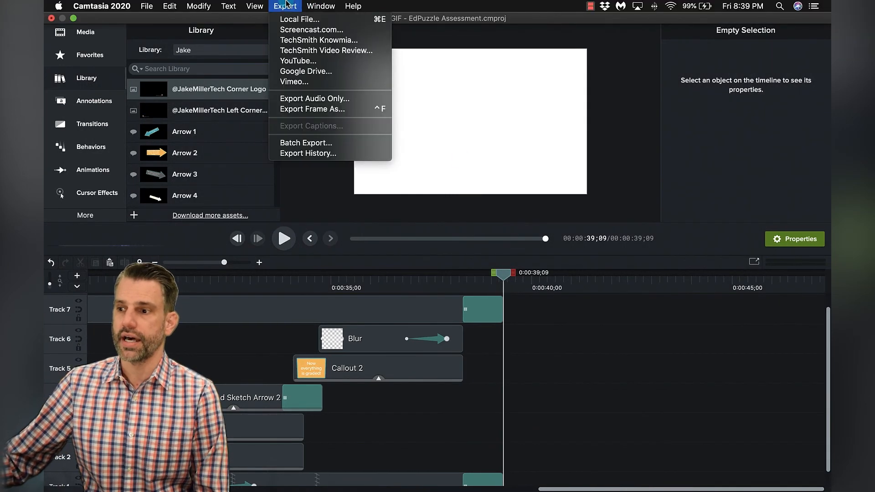
pyautogui.click(313, 19)
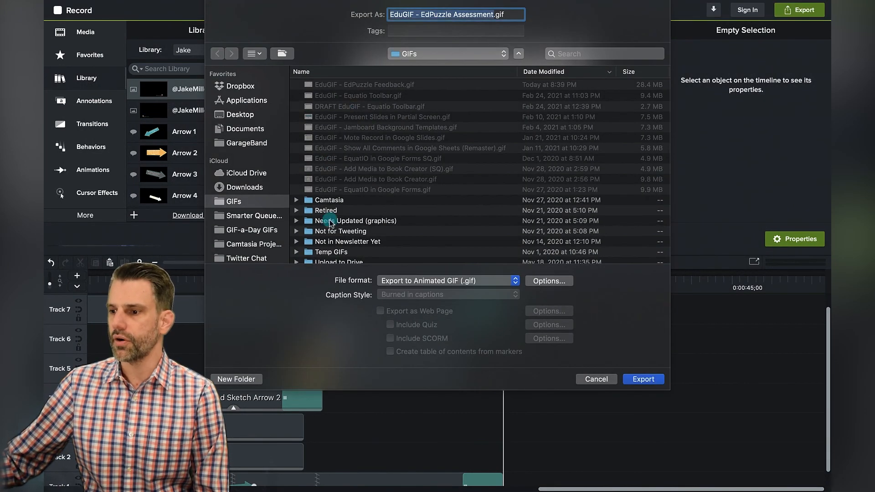
pyautogui.click(387, 86)
# Set the GIF export options to a frame rate of 10 and dimensions of 50%
pyautogui.click(568, 283)
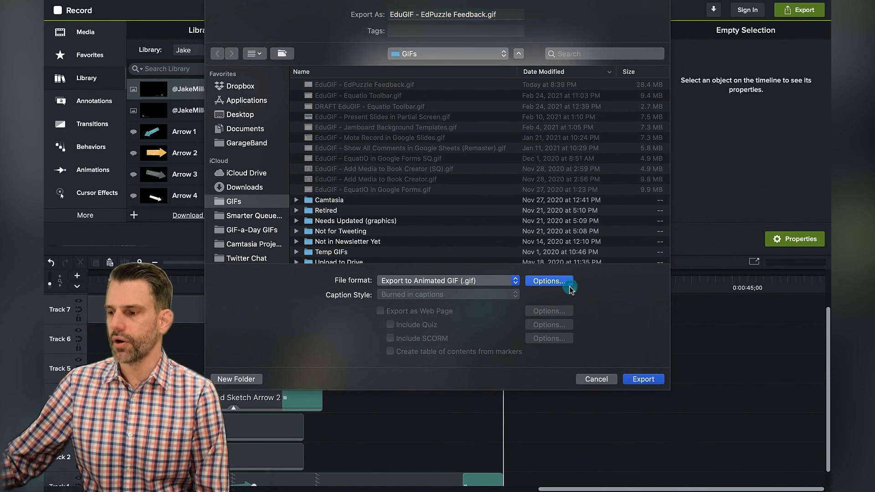
pyautogui.click(395, 124)
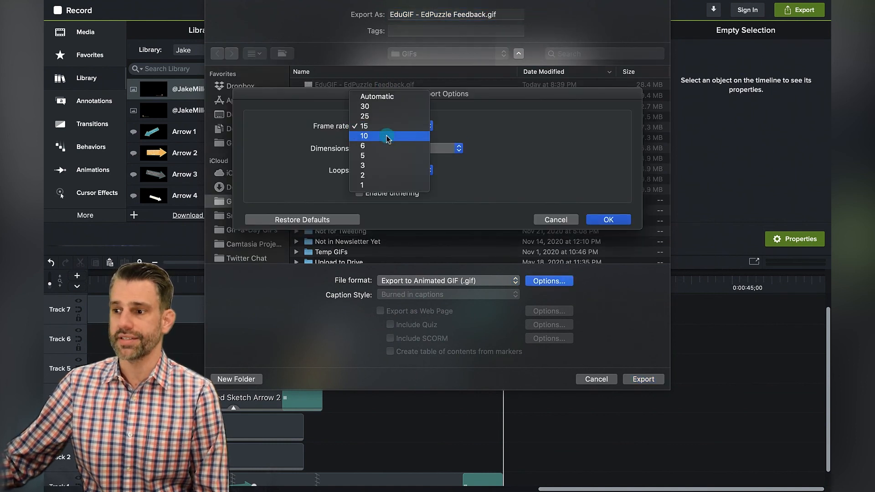
pyautogui.click(388, 137)
pyautogui.click(449, 151)
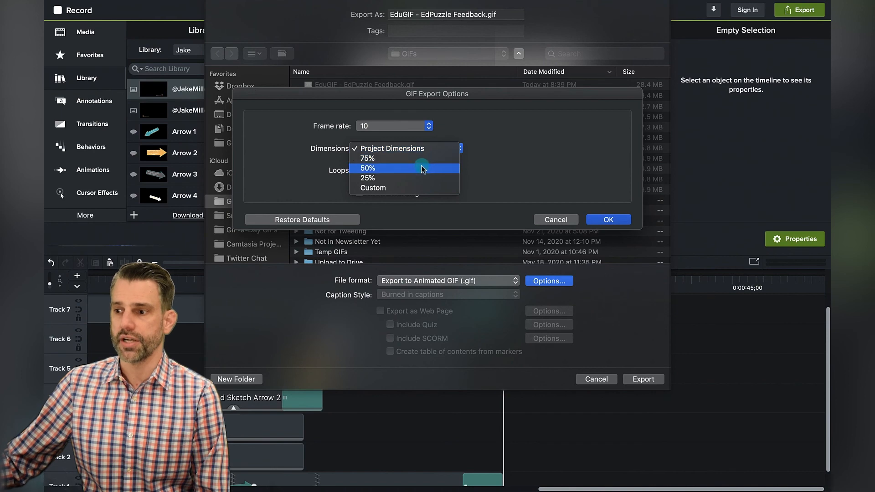
pyautogui.click(421, 167)
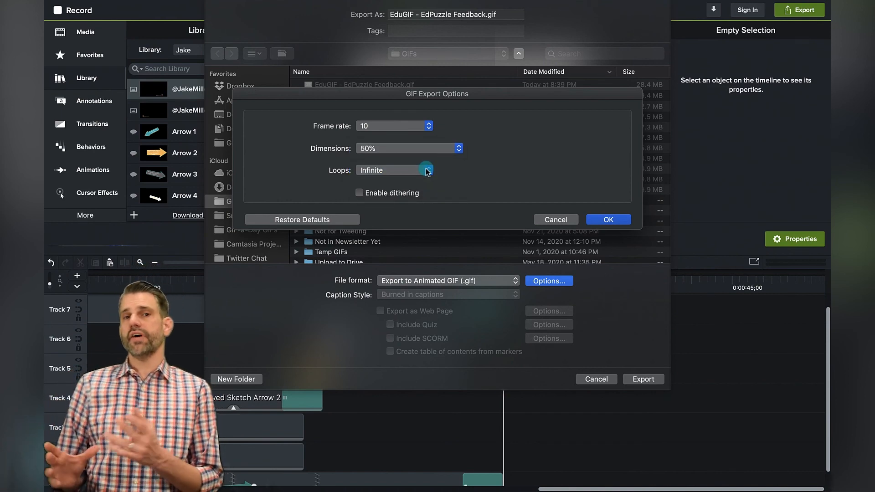
pyautogui.click(608, 219)
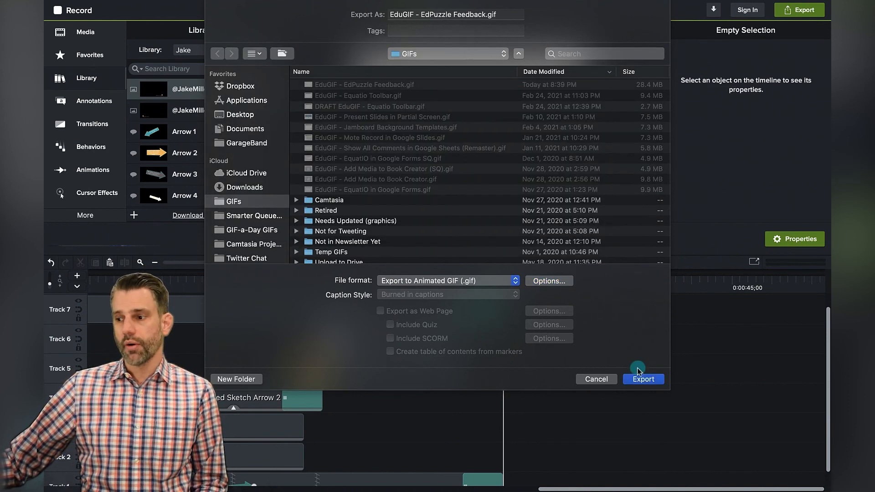
# Export the GIF, replacing the existing EduGIF - EdPuzzle Feedback.gif, and reveal it in Finder to check its file size
pyautogui.click(645, 381)
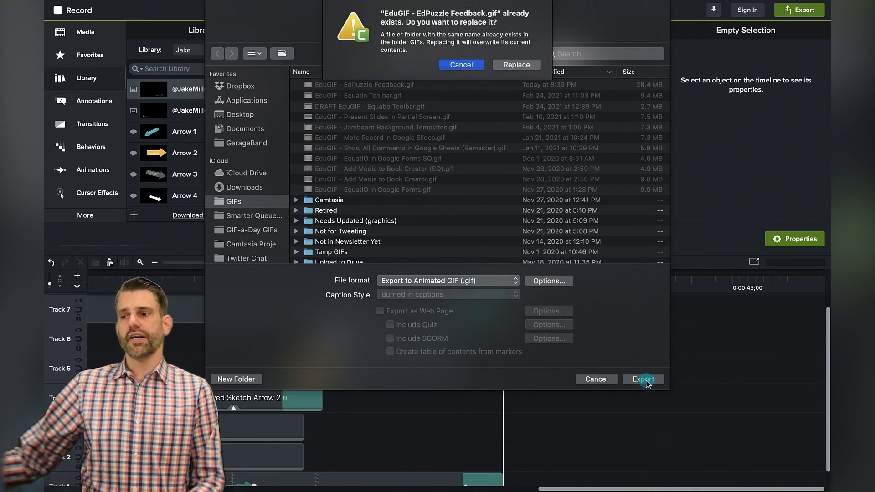
pyautogui.click(523, 68)
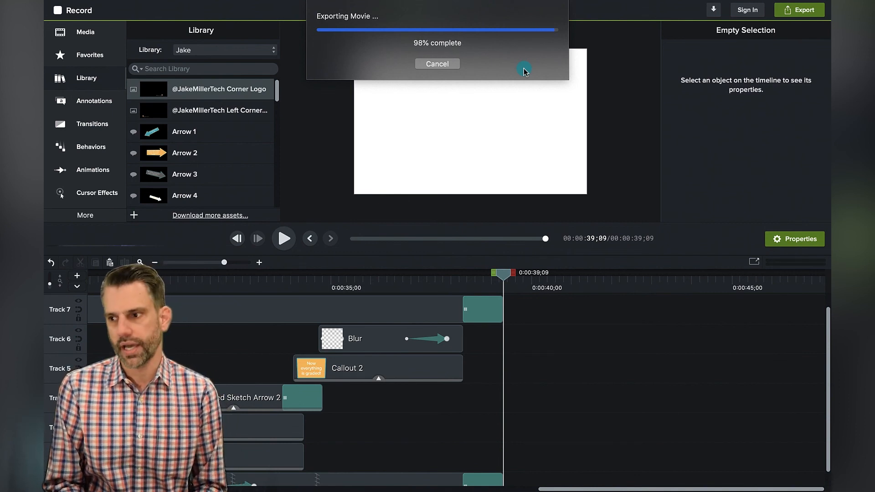
pyautogui.click(482, 71)
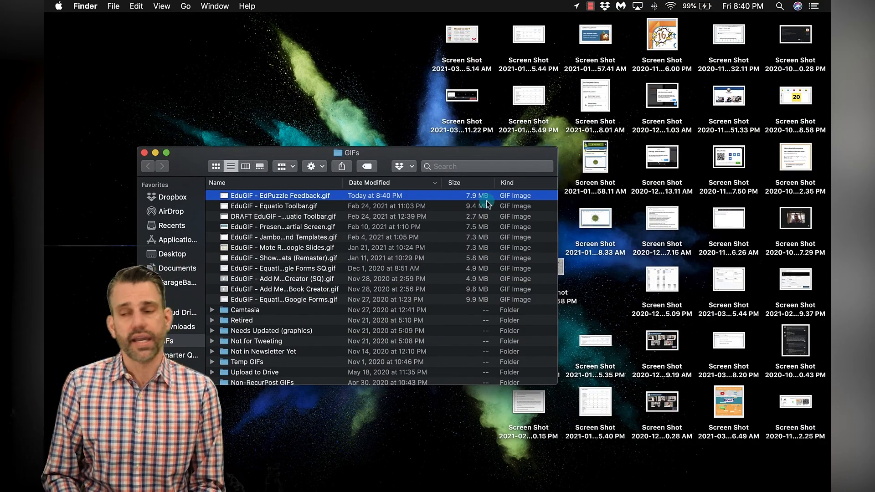
# Check the pixel dimensions of EduGIF - Equatio Toolbar.gif in its file information, and return to Camtasia
pyautogui.rightClick(487, 203)
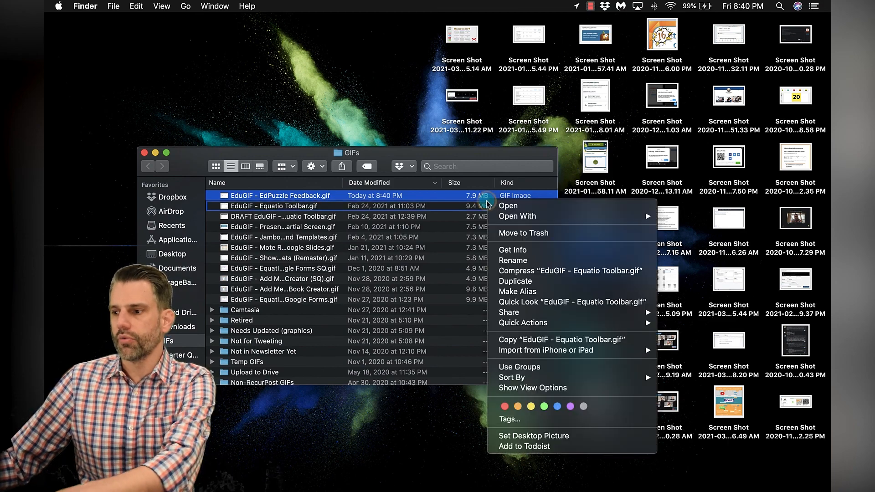
pyautogui.click(522, 253)
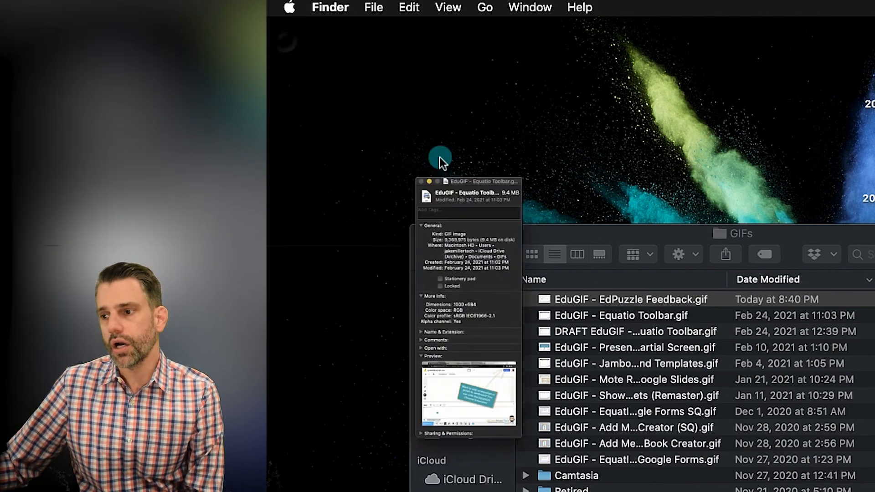
pyautogui.click(286, 36)
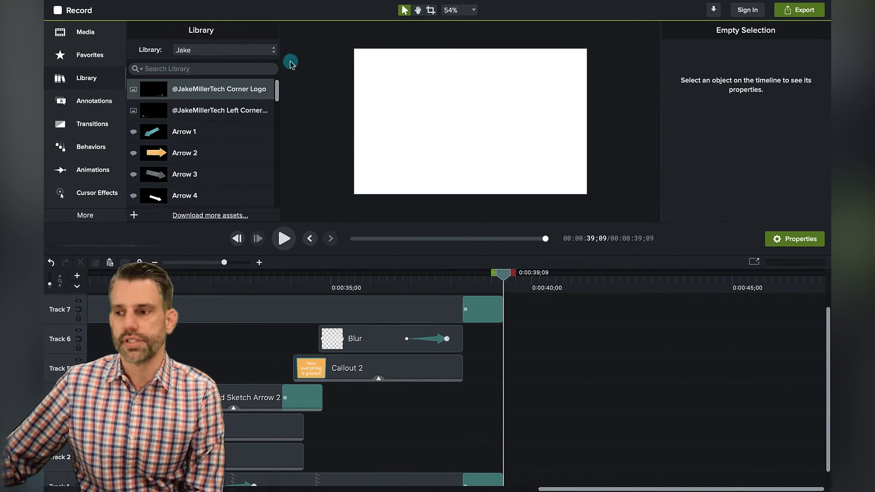
# Start a new local file export into the GIFs folder, taking the name of the existing EduGIF - EdPuzzle Feedback.gif
pyautogui.click(278, 5)
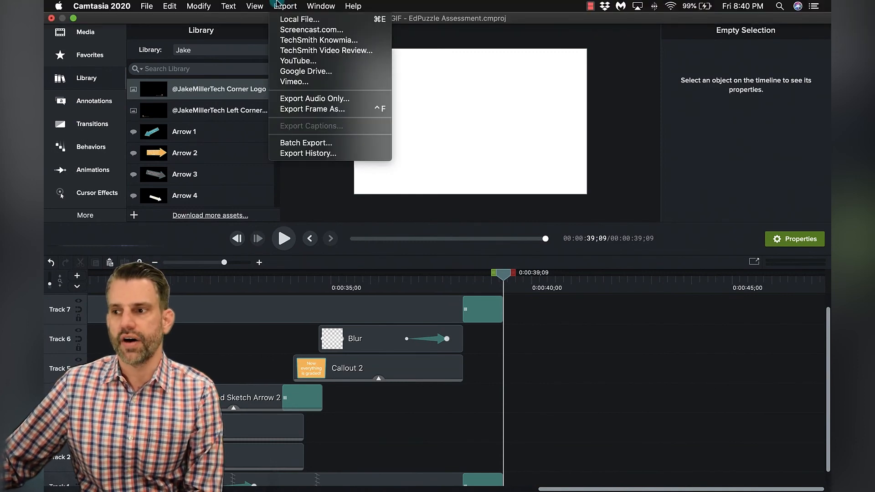
pyautogui.click(291, 19)
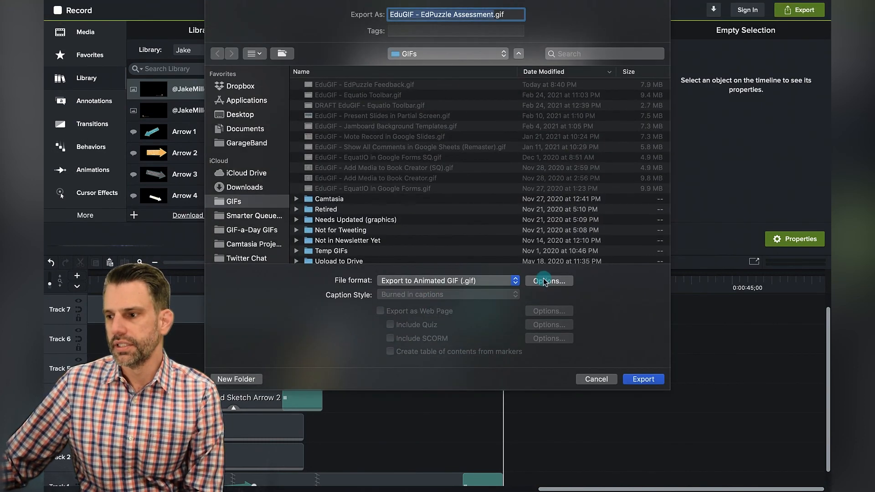
pyautogui.click(388, 86)
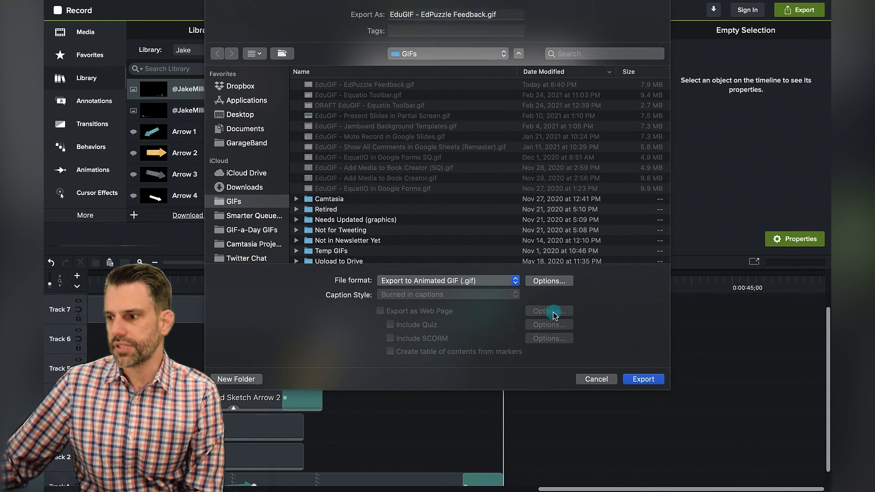
# Set the GIF export dimensions to Custom with a width of 1100, and accept the options
pyautogui.click(552, 281)
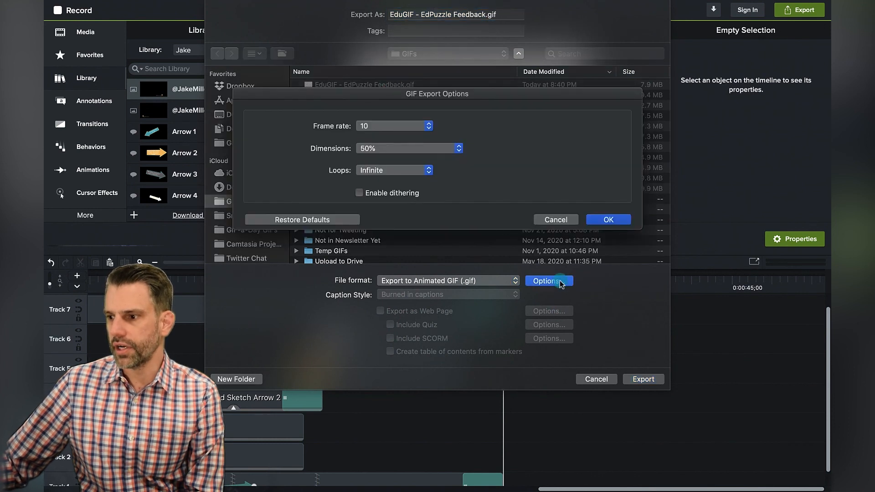
pyautogui.click(387, 148)
pyautogui.click(386, 170)
pyautogui.click(532, 148)
pyautogui.press('BackSpace')
pyautogui.press('BackSpace')
pyautogui.press('BackSpace')
pyautogui.press('BackSpace')
pyautogui.press('BackSpace')
pyautogui.write('1100')
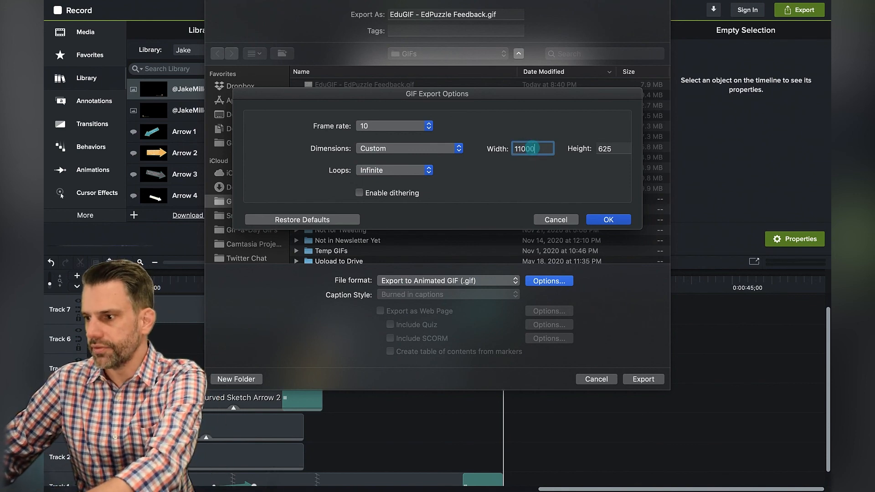
pyautogui.press('Tab')
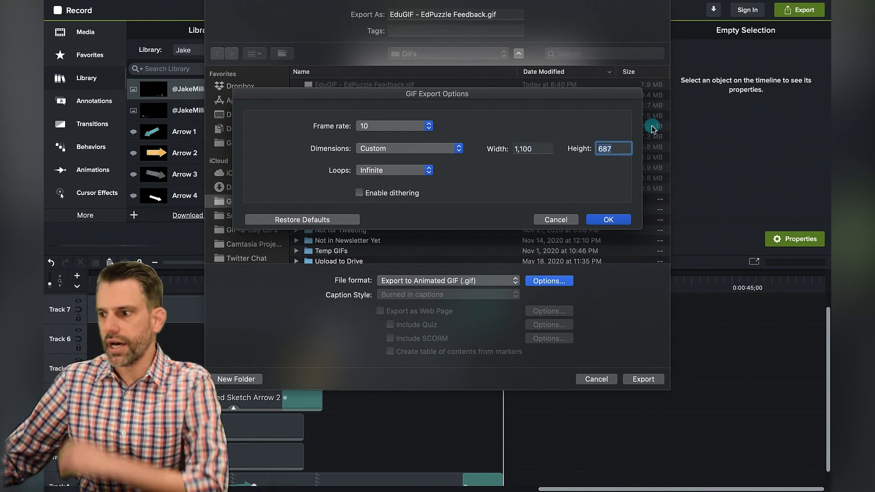
pyautogui.click(619, 221)
# Export the custom-size GIF, replacing the existing EduGIF - EdPuzzle Feedback.gif
pyautogui.click(652, 381)
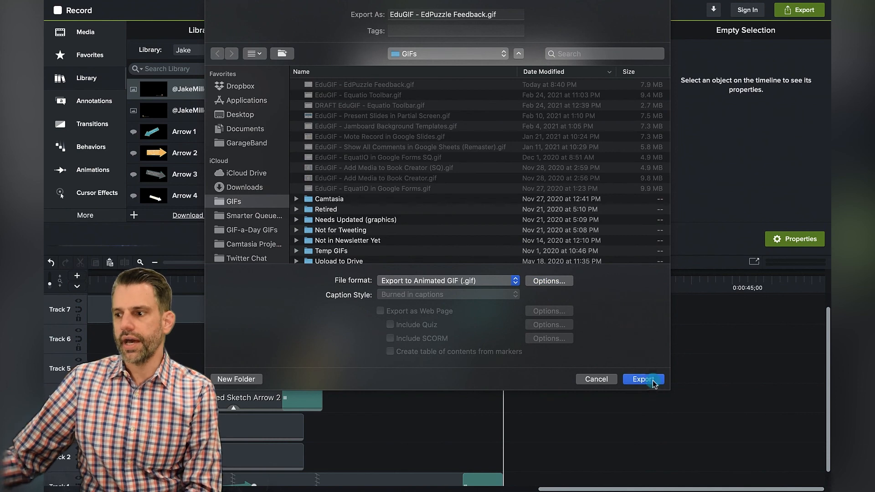
pyautogui.click(518, 64)
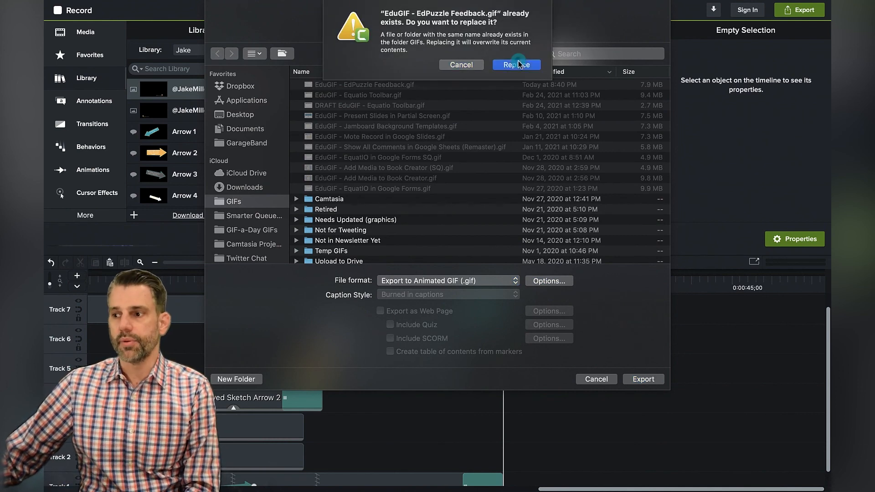